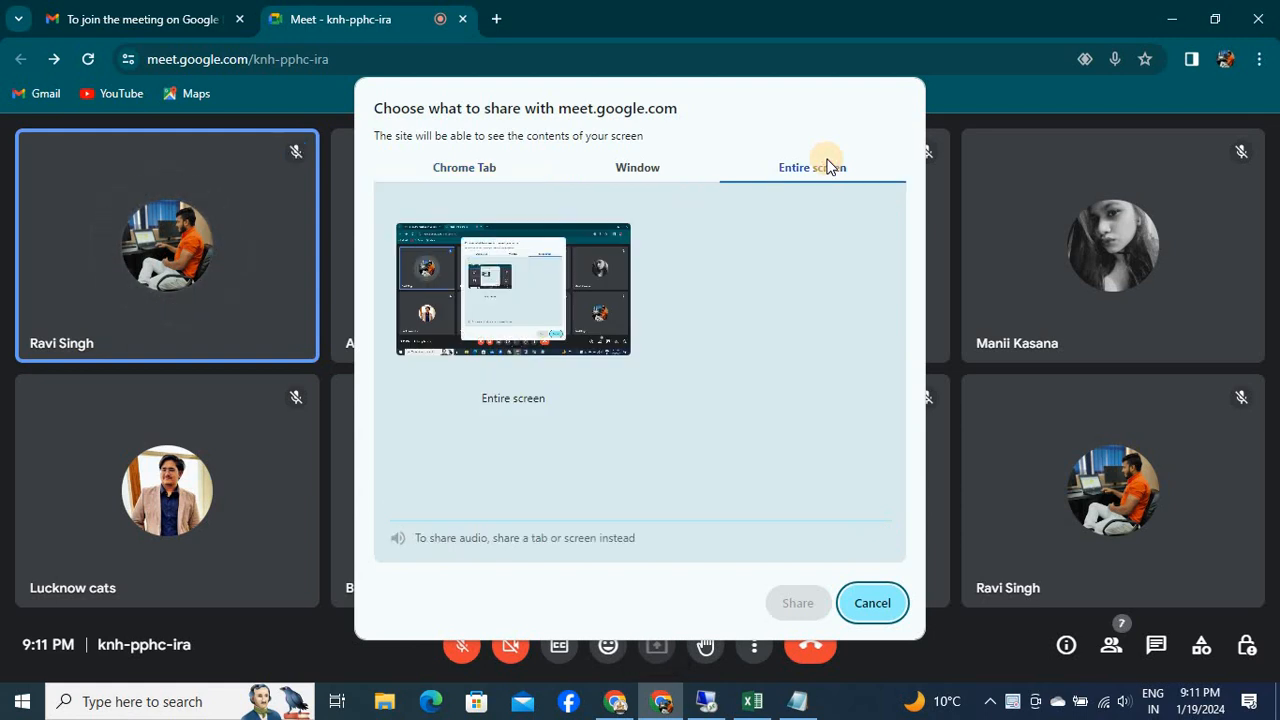
Step: Share the entire screen with the meeting and hide the screen-sharing notice
left_click(505, 280)
left_click(798, 603)
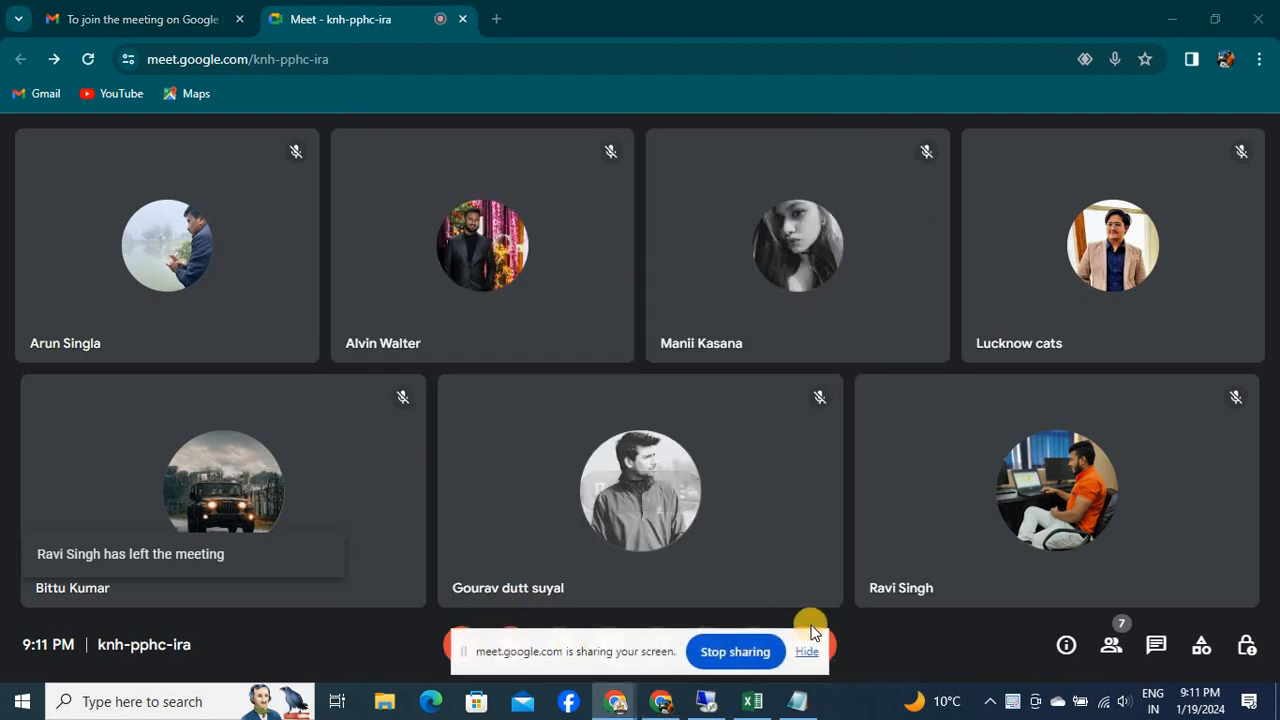
left_click(800, 652)
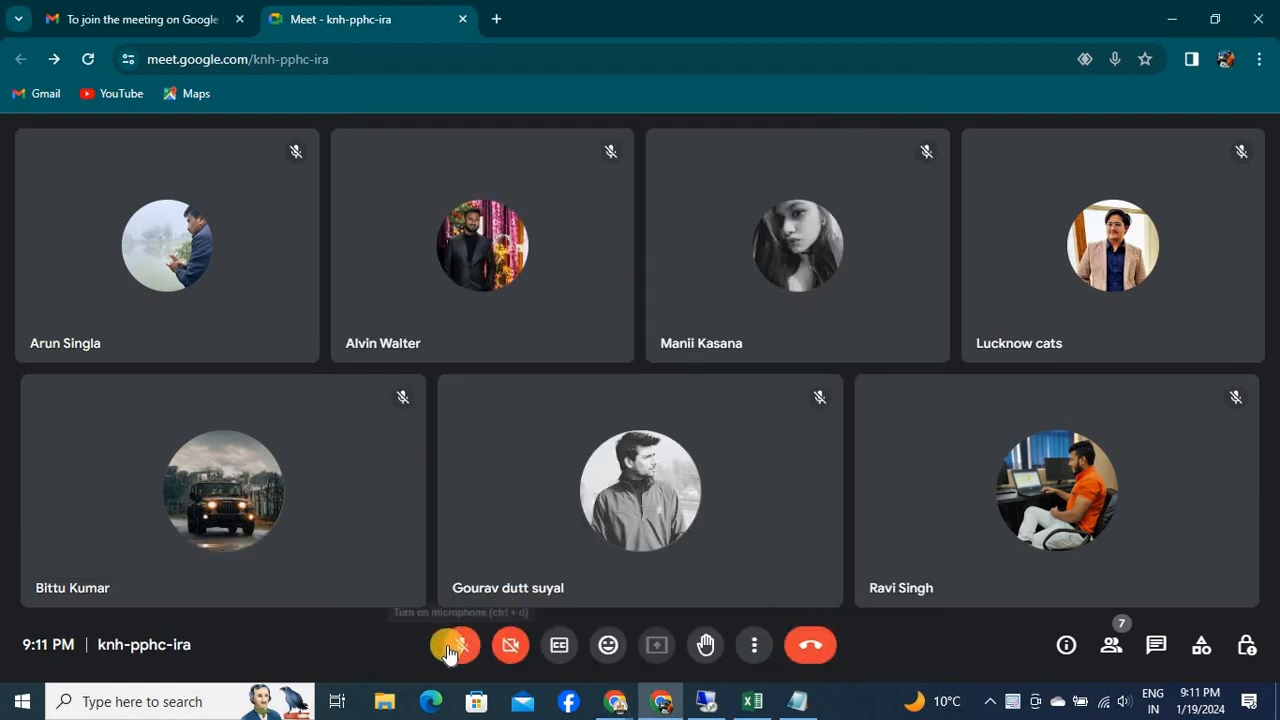
Step: Unmute the meeting microphone and raise the computer's speaker volume to 100
left_click(458, 646)
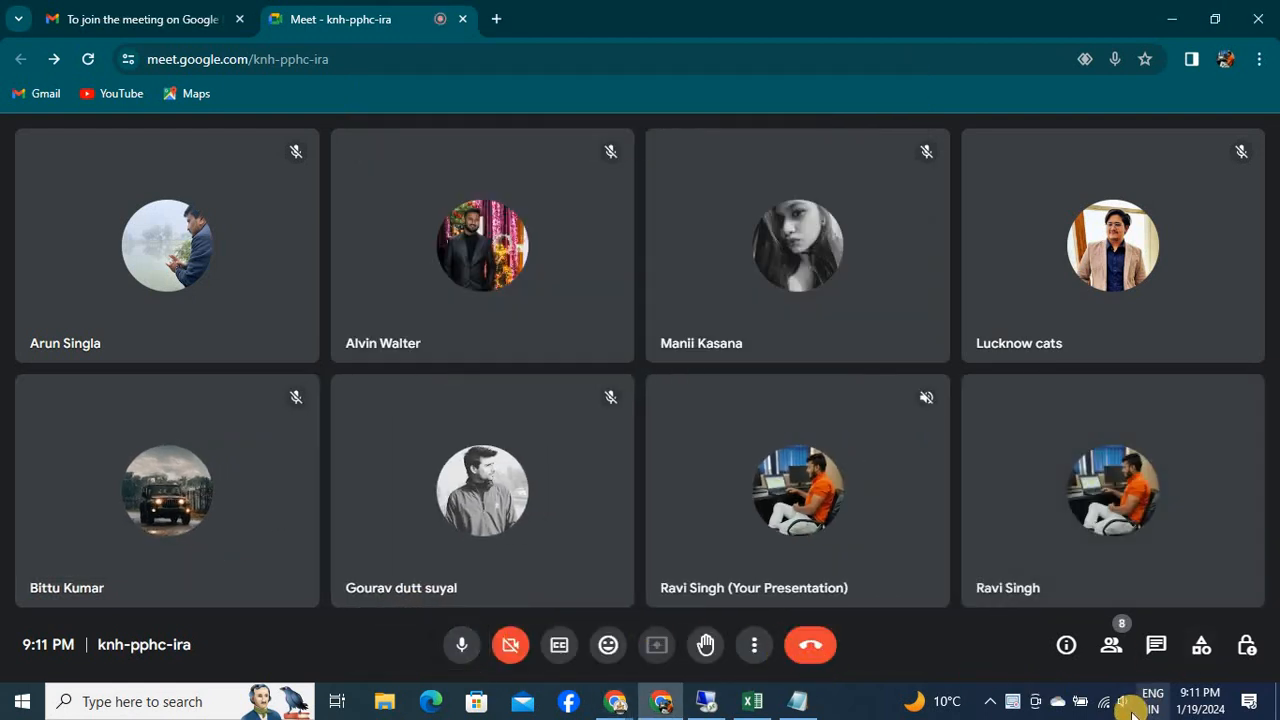
left_click(1127, 704)
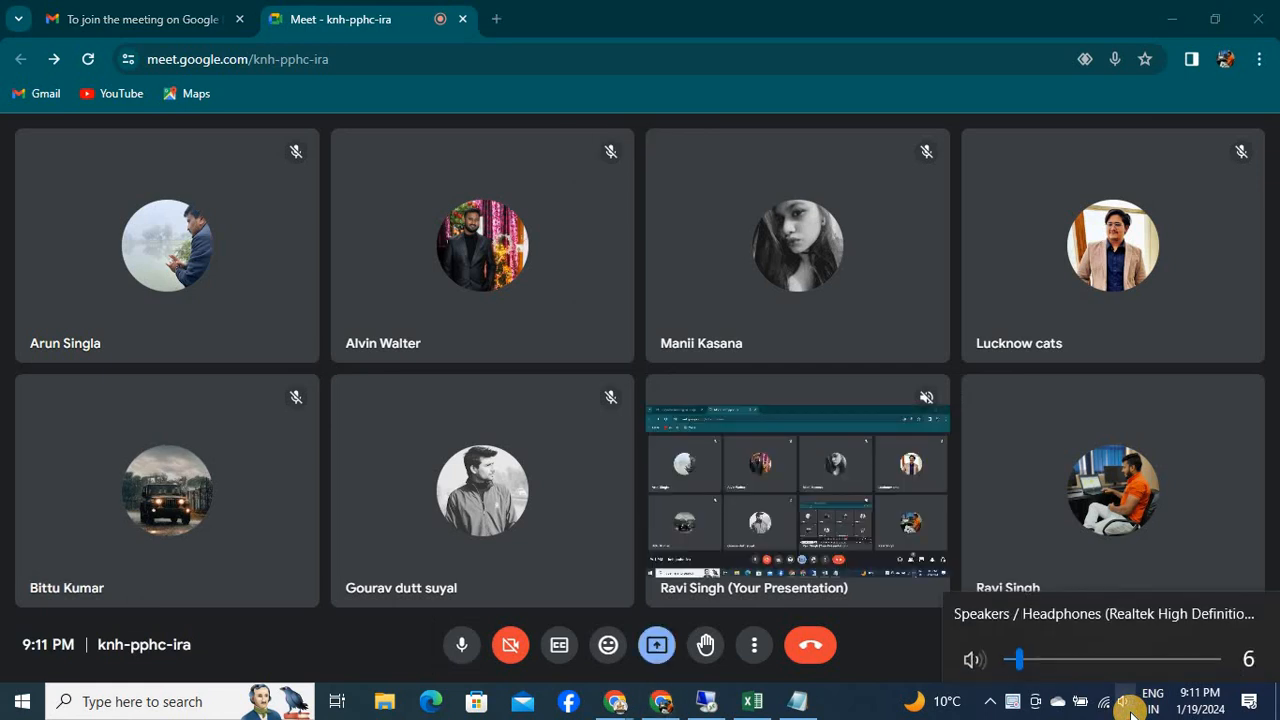
left_click_drag(1100, 660, 1268, 662)
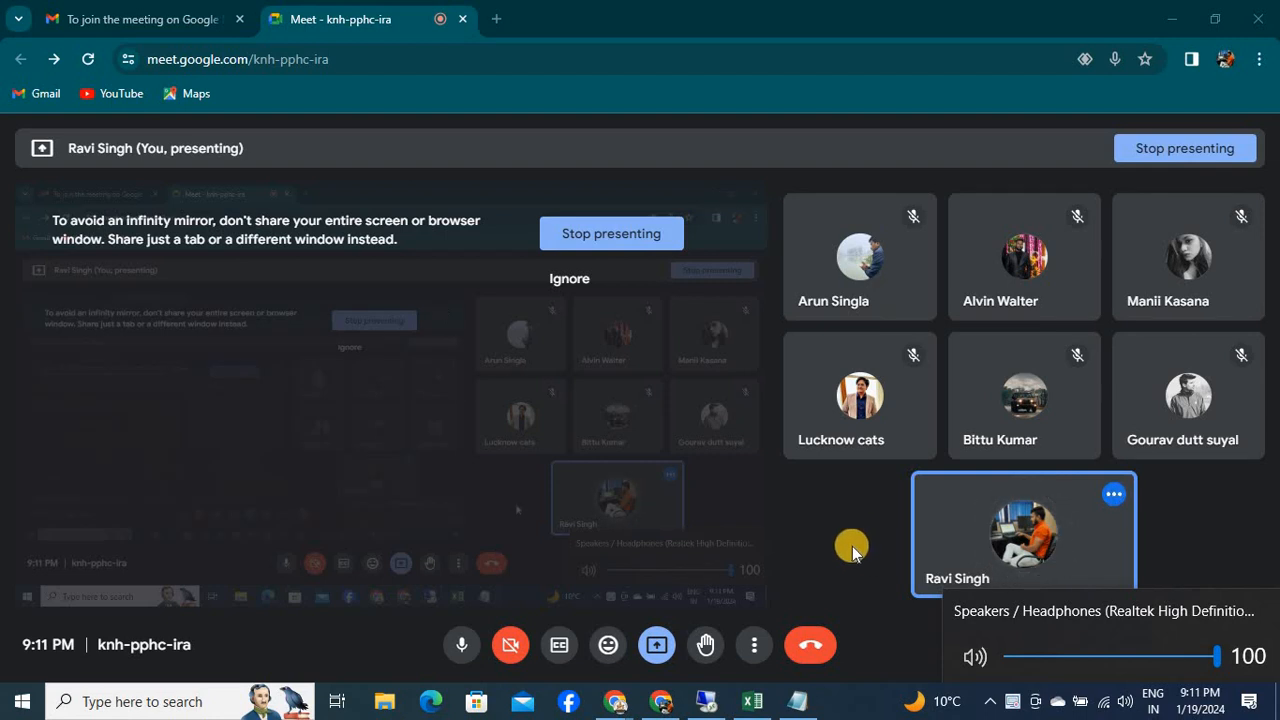
left_click(852, 552)
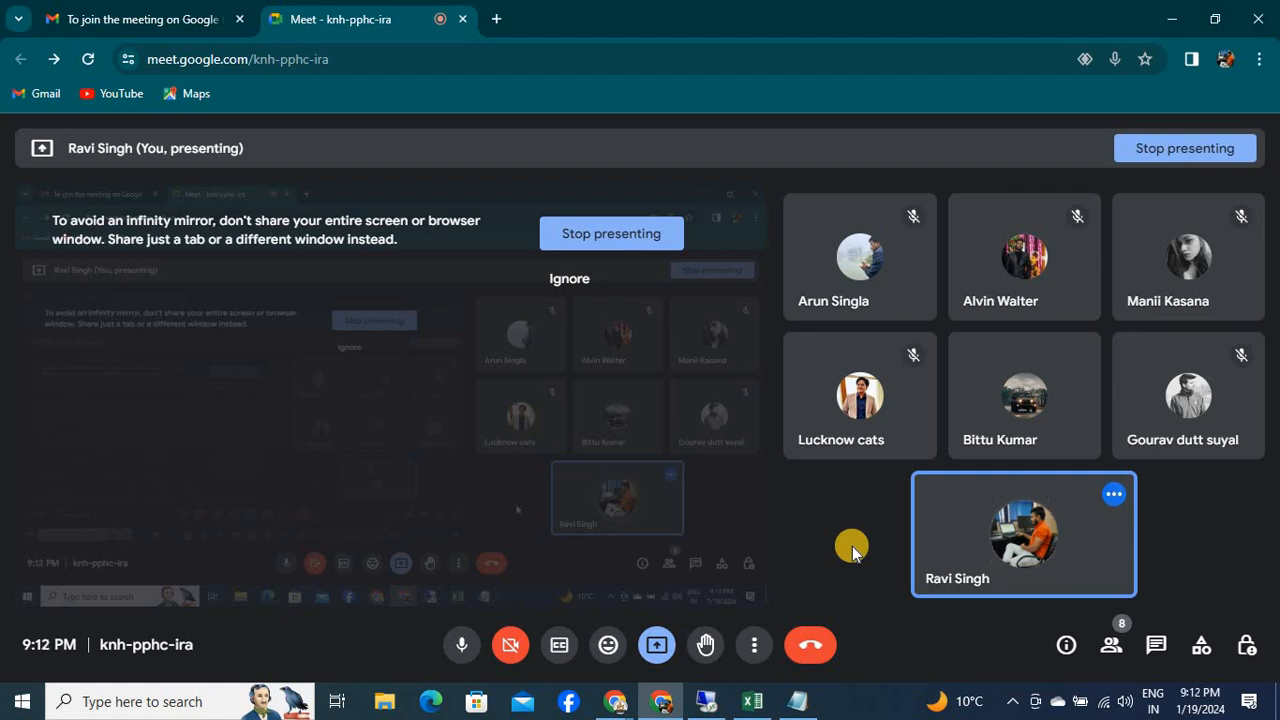
Step: Switch to SAP in the Remote Desktop session and start transaction FB70
left_click(707, 701)
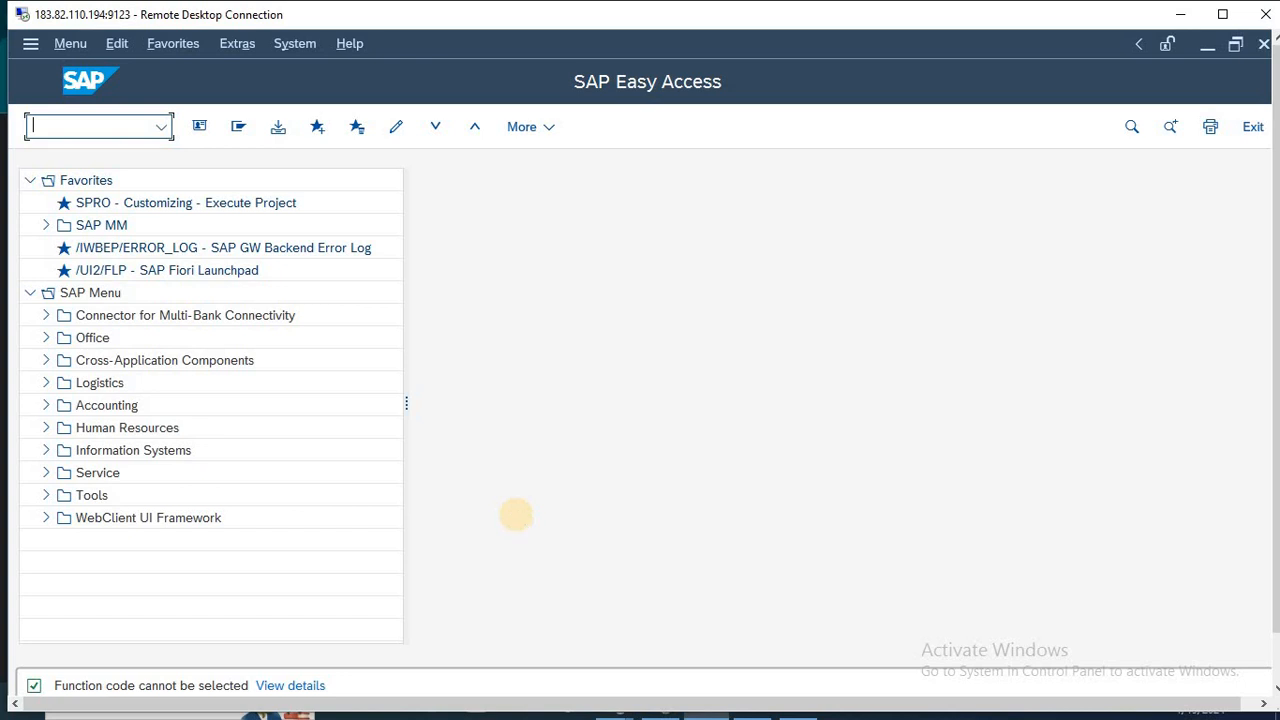
type("FB70")
key("Return")
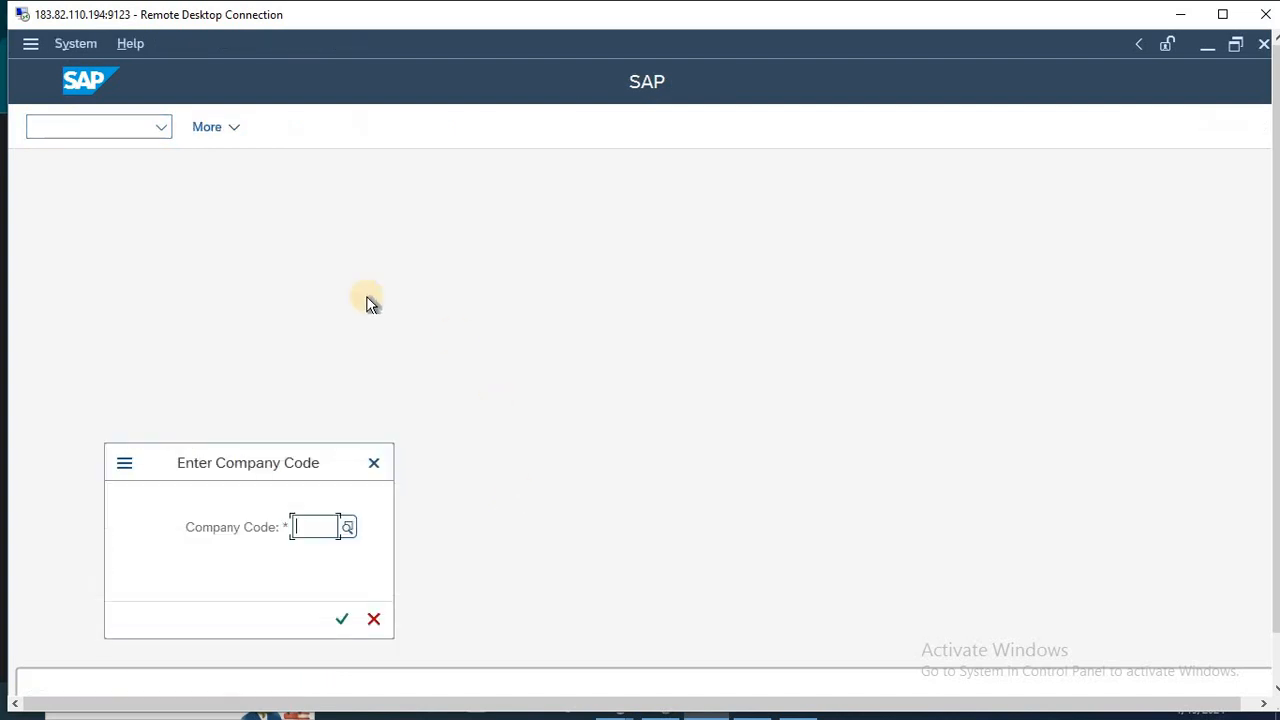
Step: Enter company code FVCL (ULTR PVT.LTD) for the customer invoice and confirm it
left_click_drag(270, 472, 377, 323)
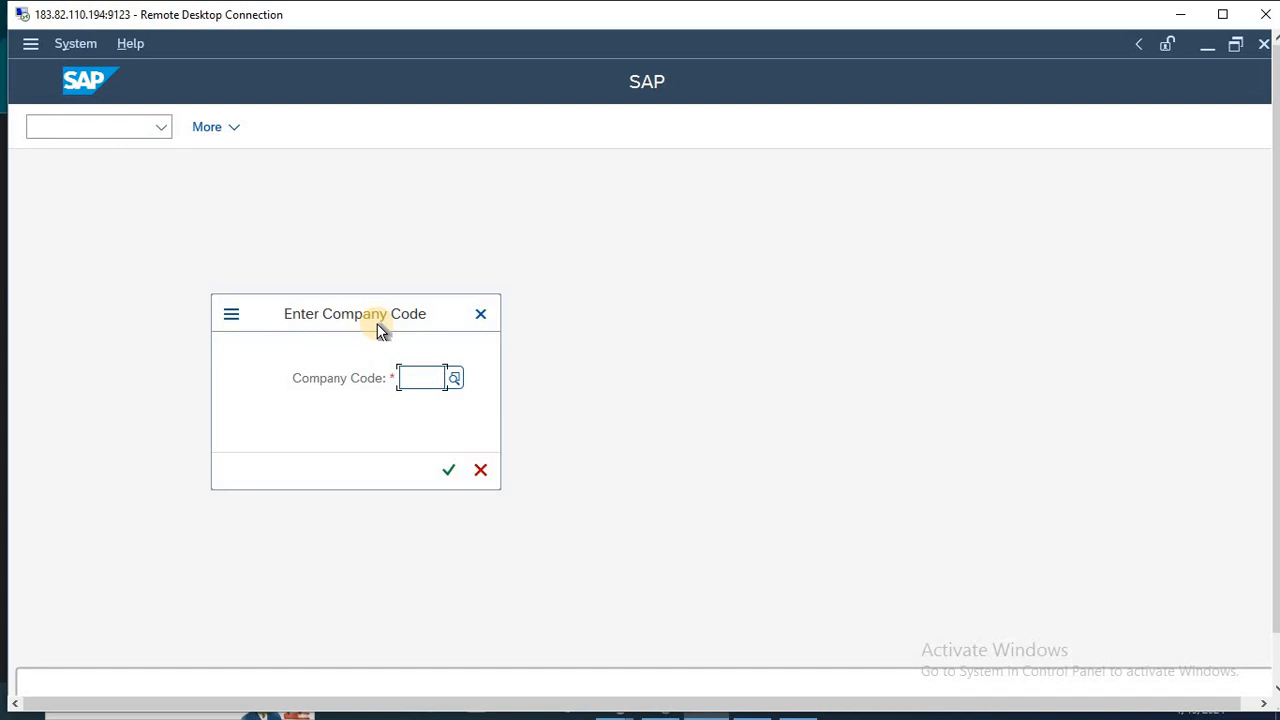
type("F")
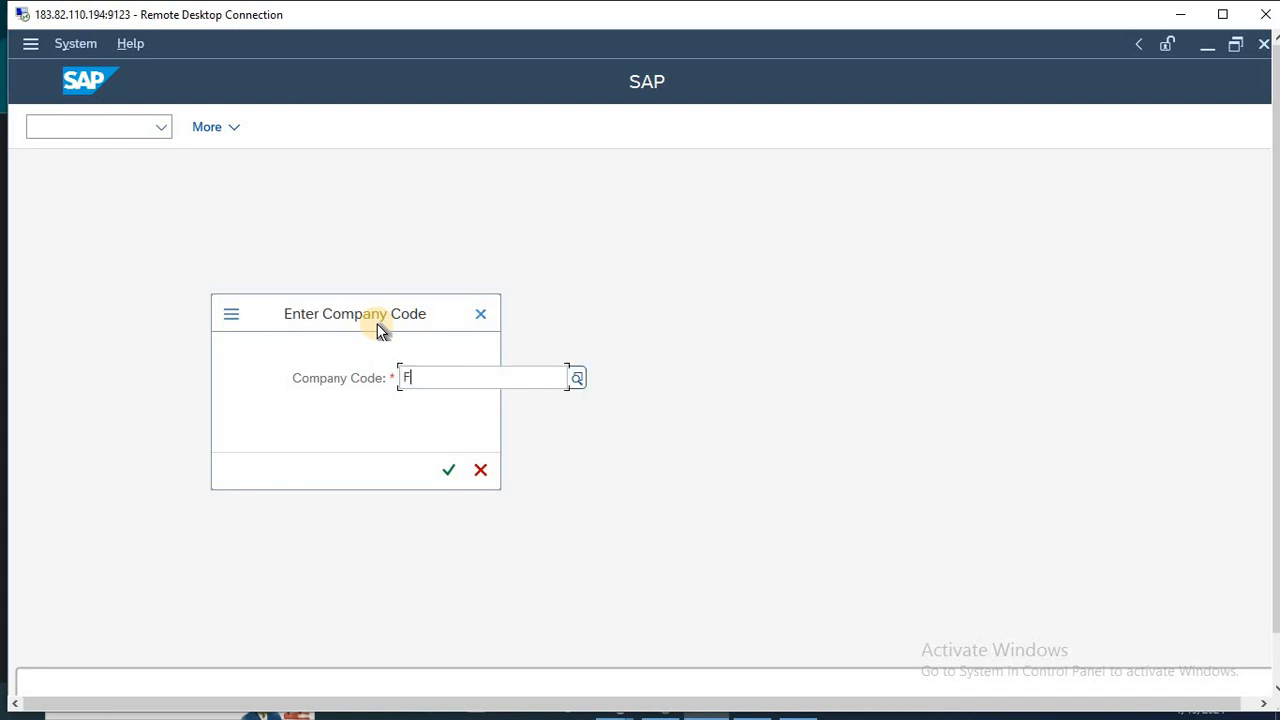
type("VCL")
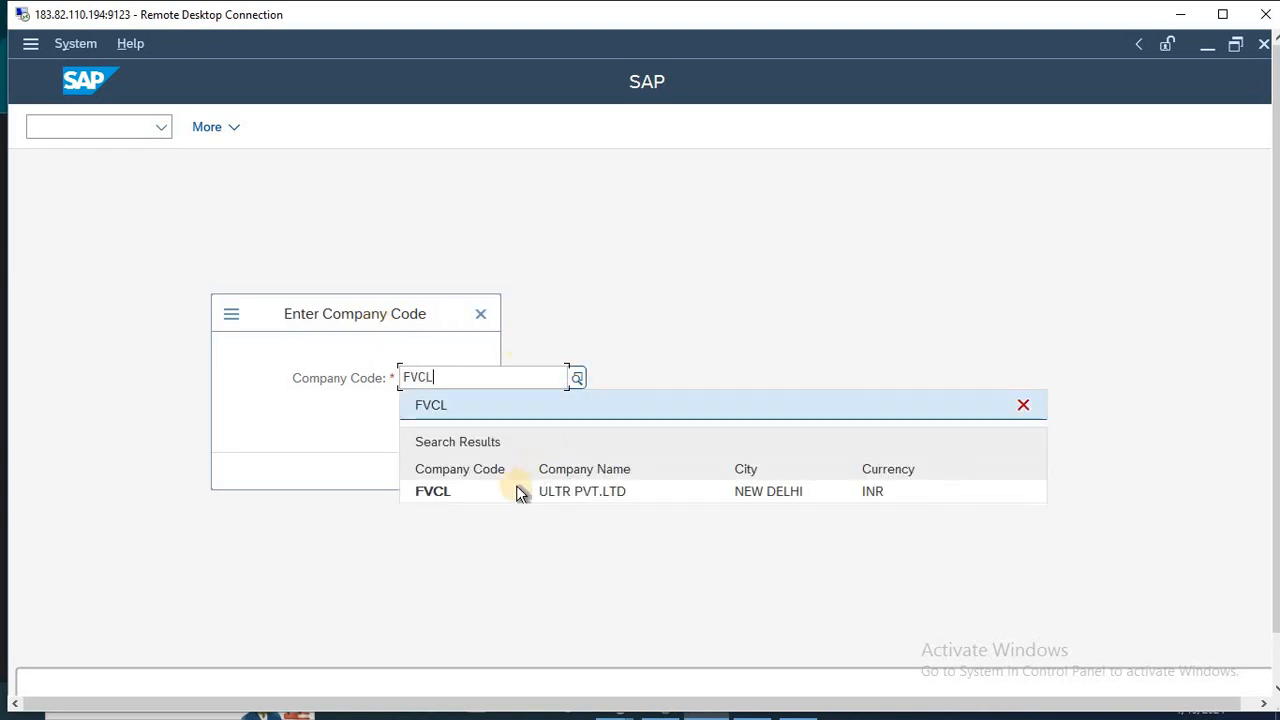
left_click(507, 500)
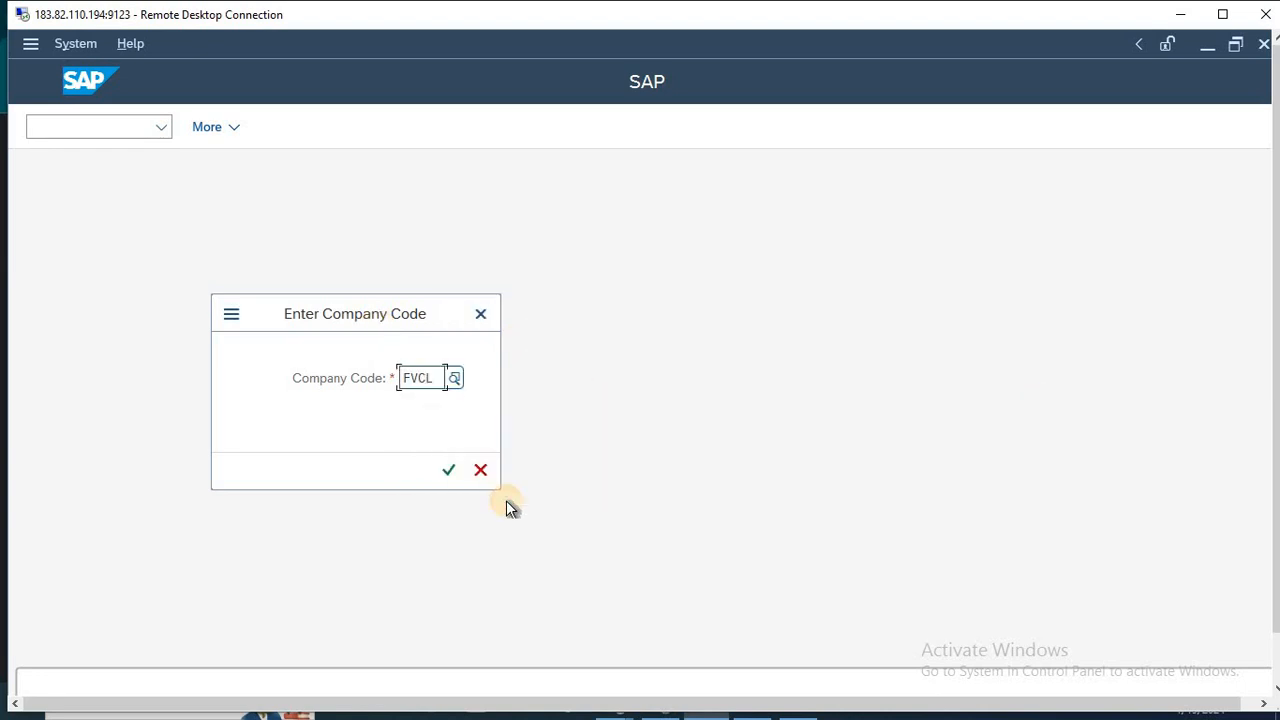
key("Return")
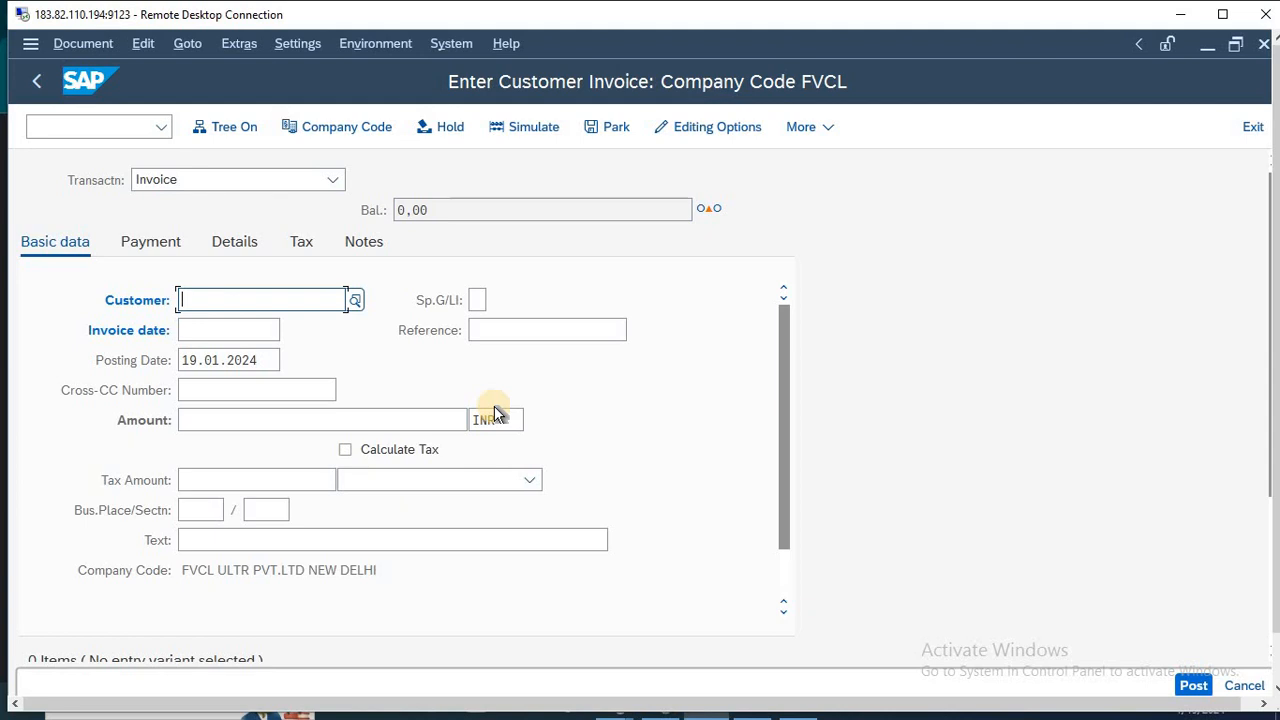
Step: Look up and assign the DOMESTIC UAE CPD customer, and set the invoice date to 19.01.2024
left_click(359, 299)
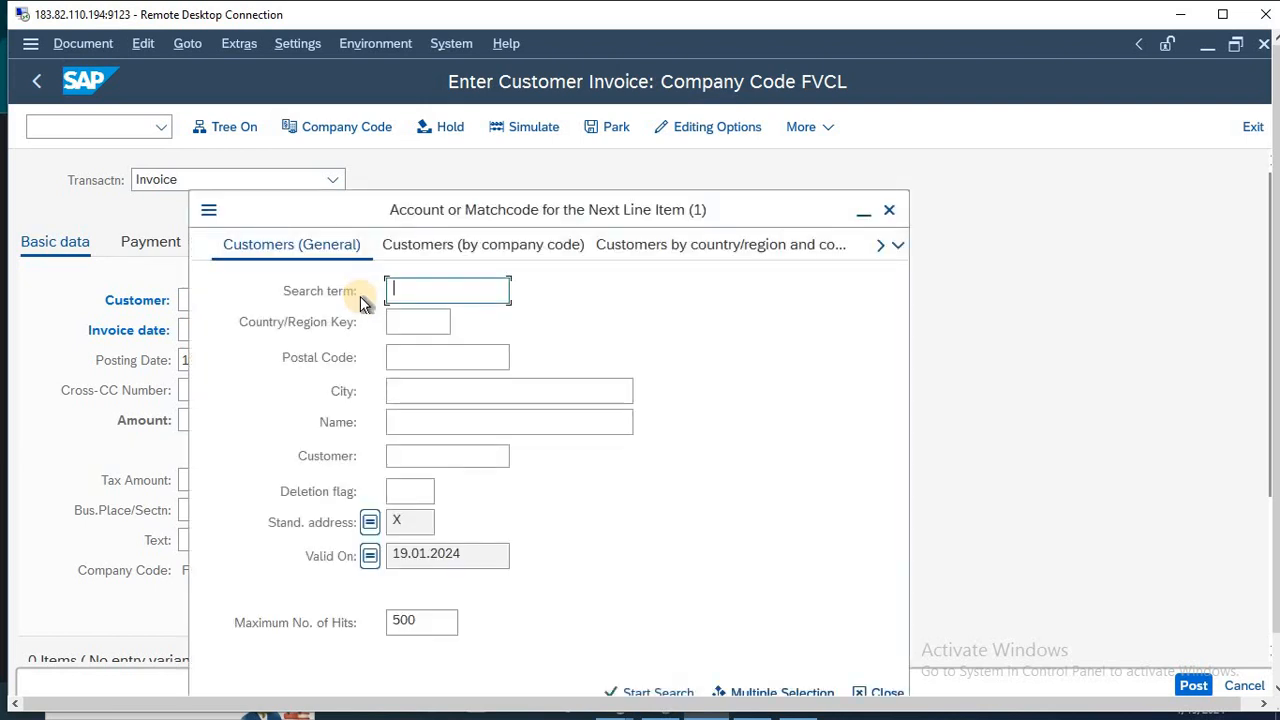
key("Return")
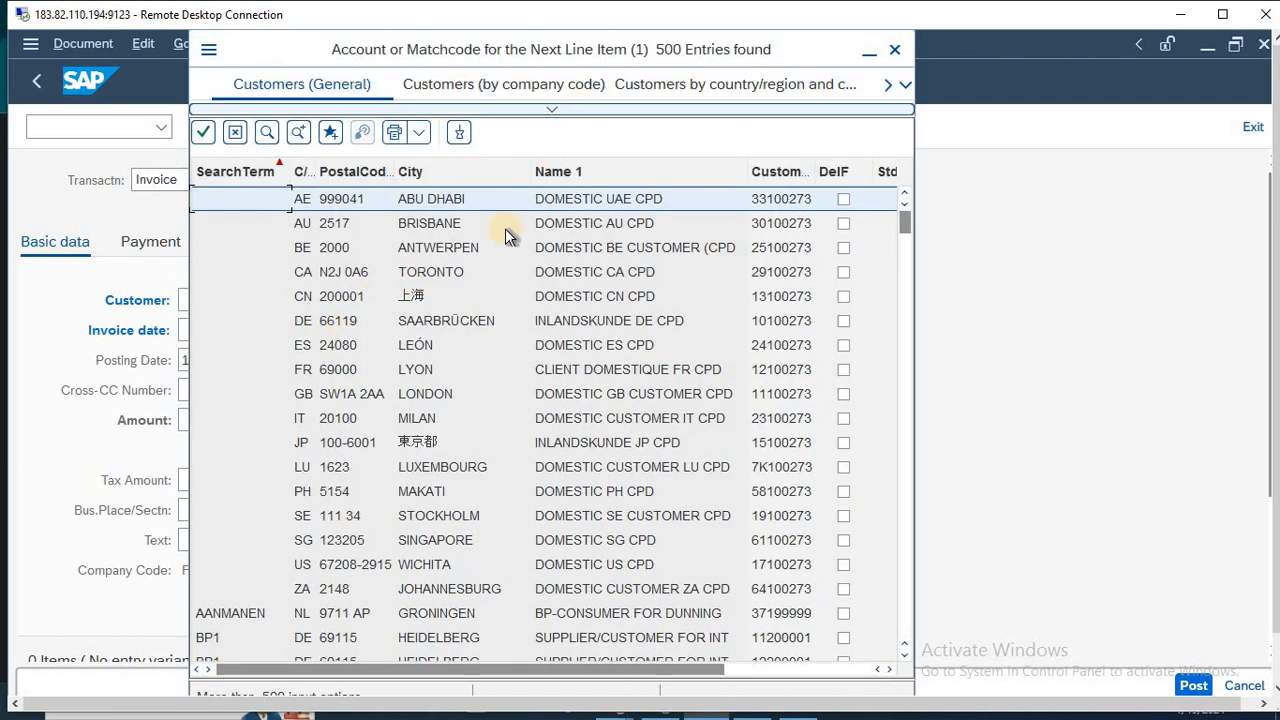
key("Return")
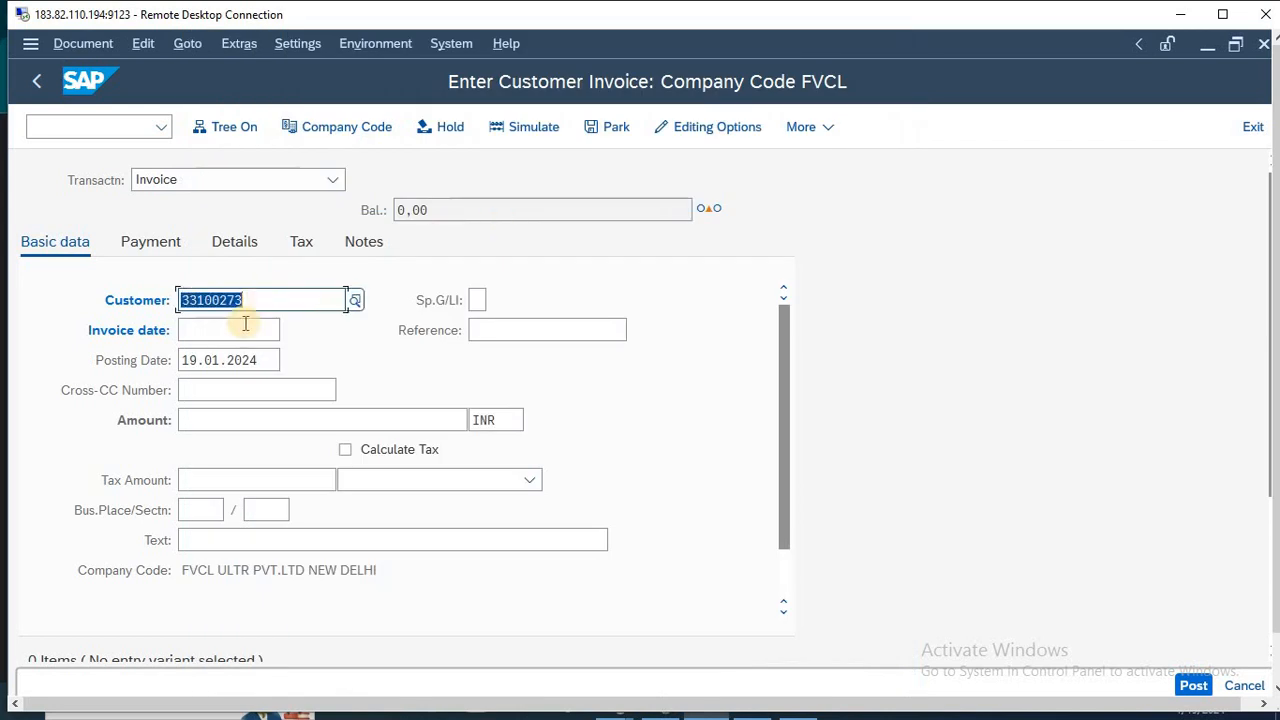
left_click(242, 329)
left_click(293, 330)
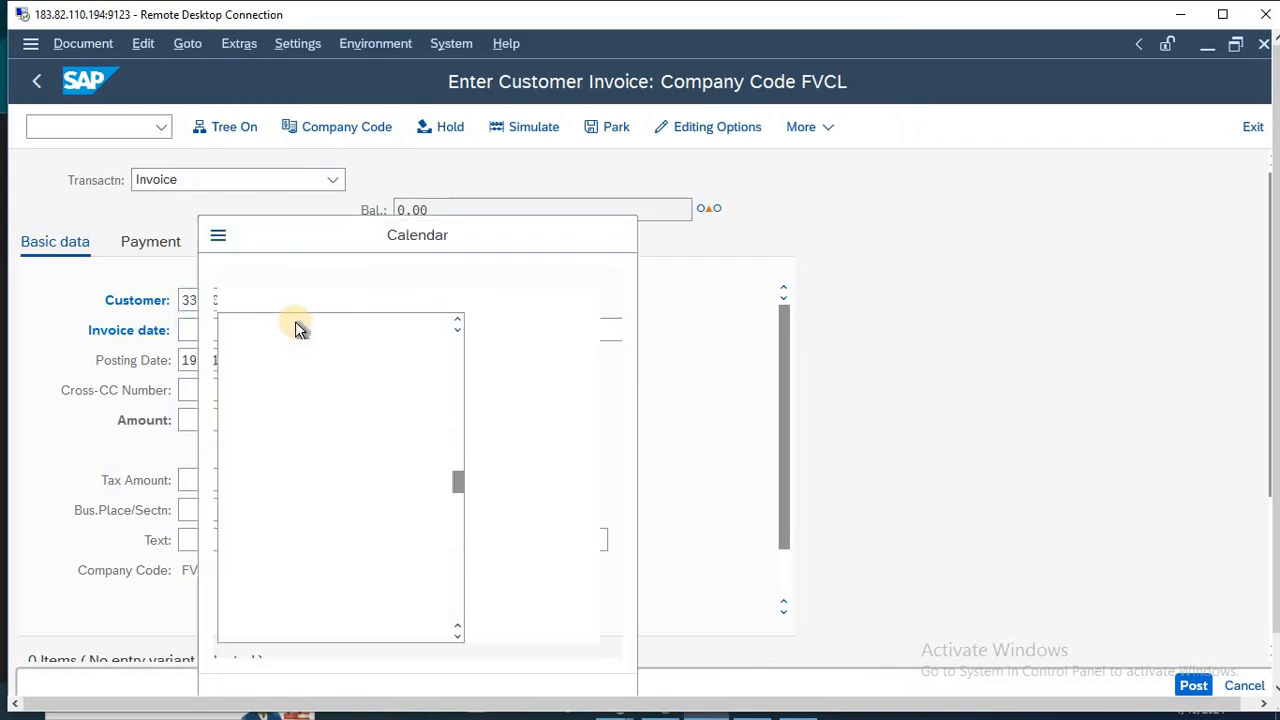
double_click(371, 466)
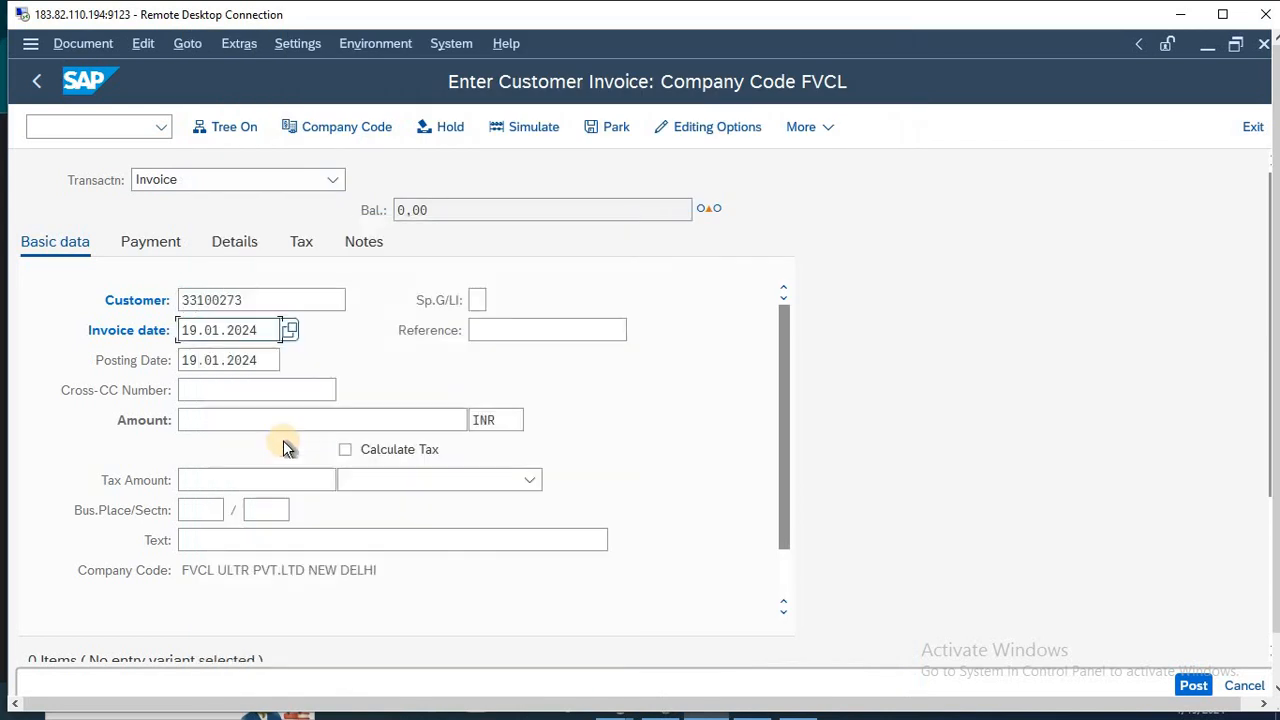
Step: Set the invoice amount to 15000 and enter the text "BEING SOLD GOODS"
left_click(258, 424)
type("15000")
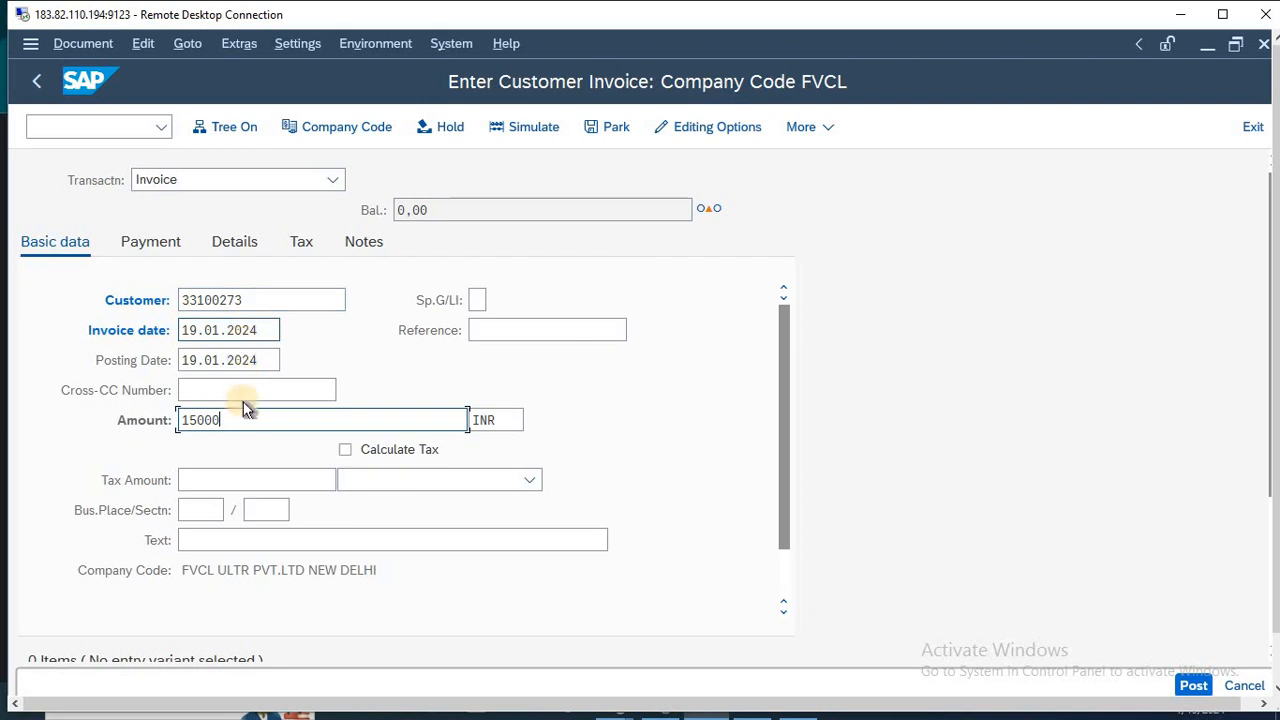
left_click(256, 545)
type("BE")
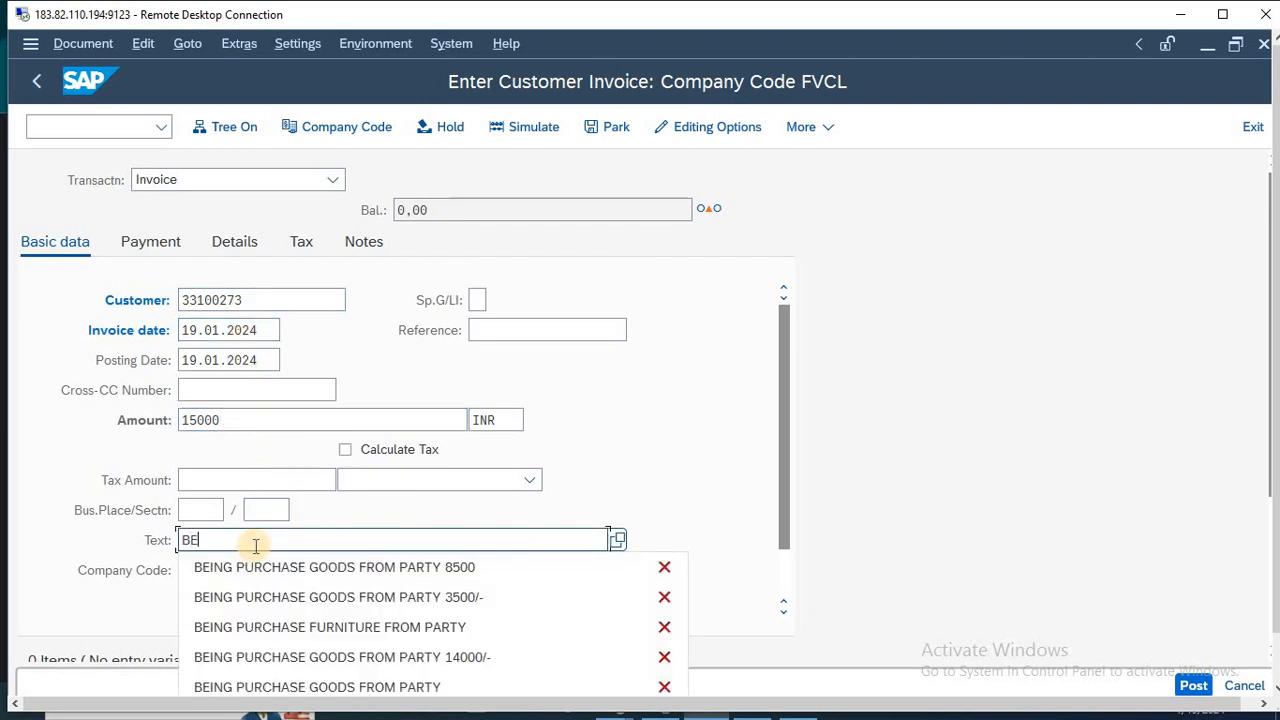
type("ING SOLD")
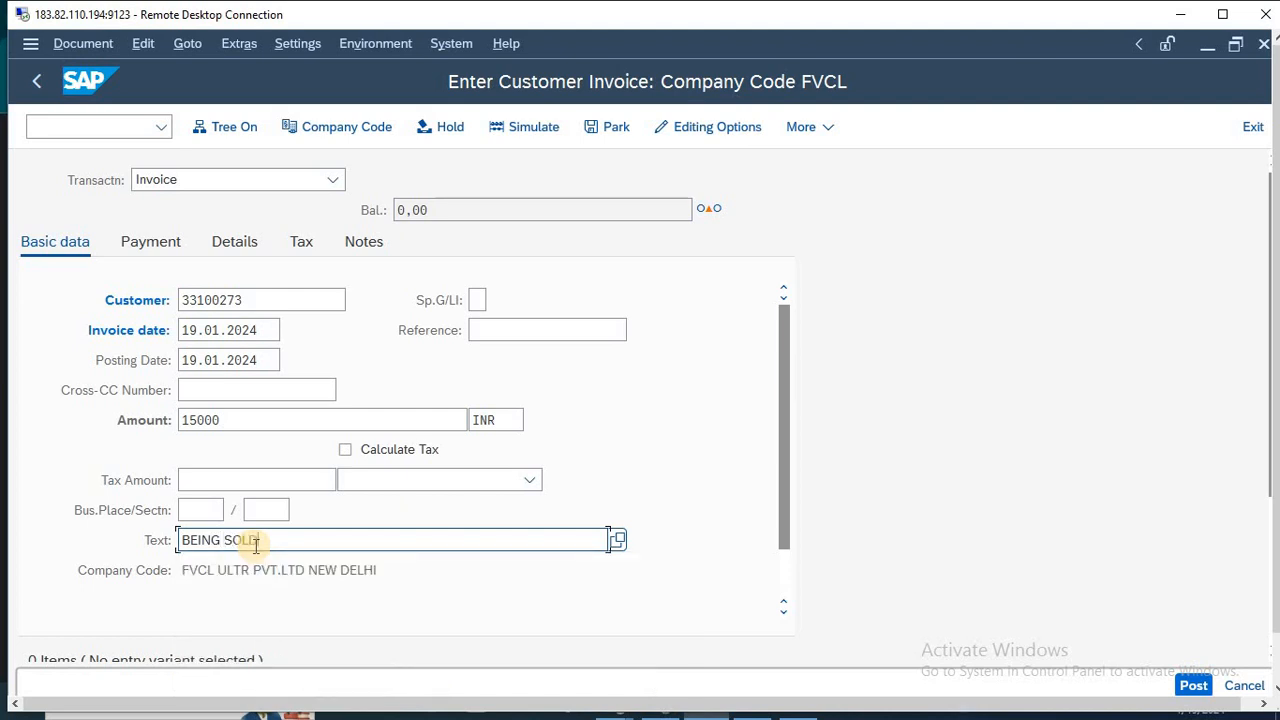
type(" GOODS")
Step: Maximize the remote session and assign G/L account 100 (BUILDING A/C) to the first line item
left_click(1224, 16)
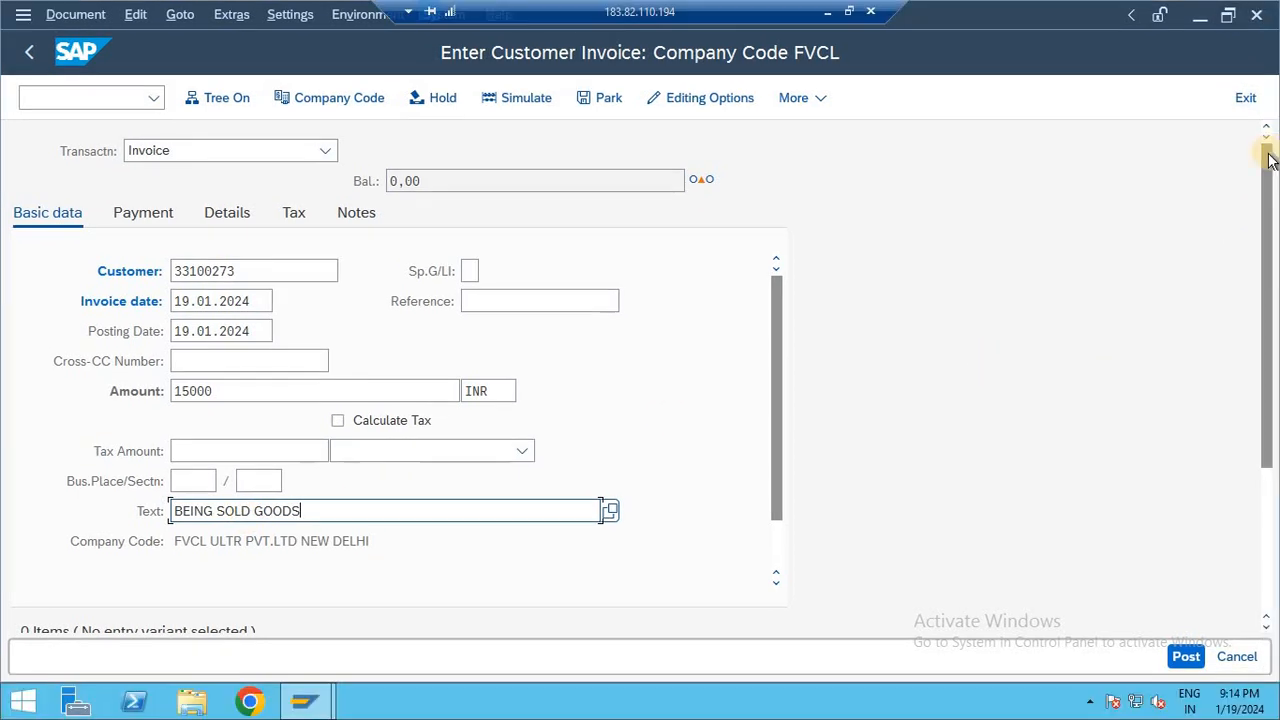
left_click_drag(1270, 211, 1270, 286)
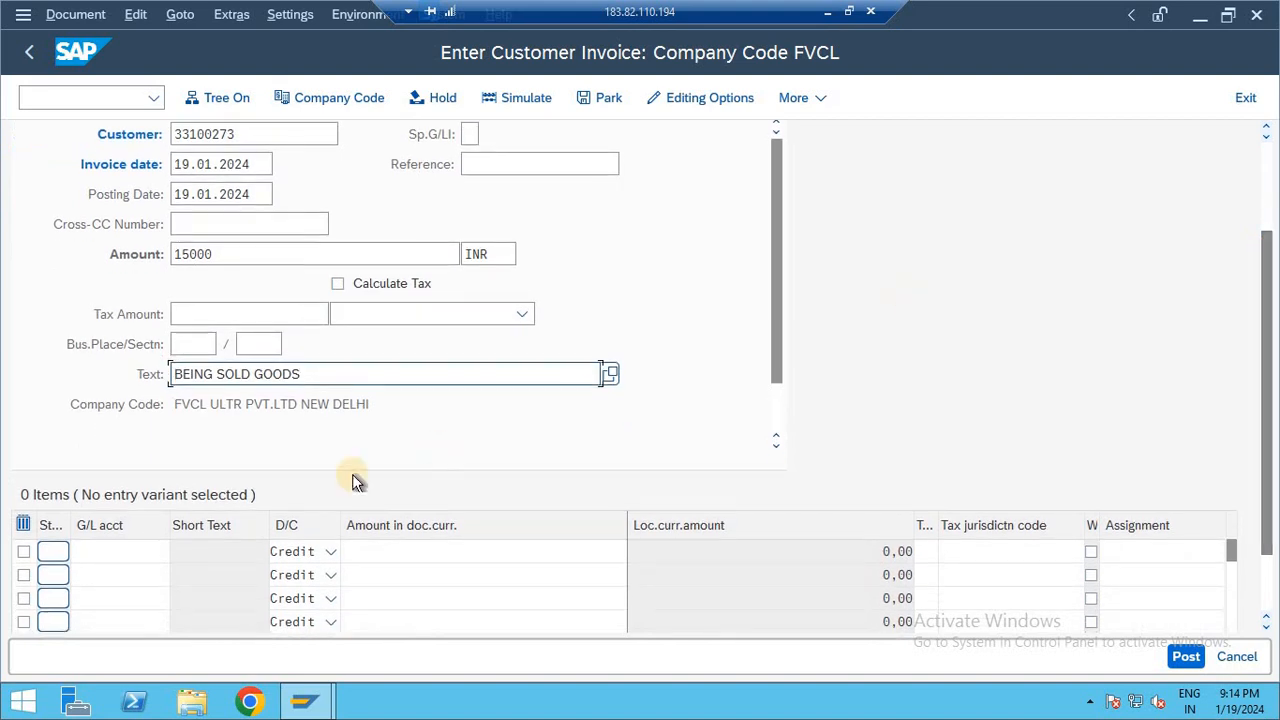
left_click(132, 552)
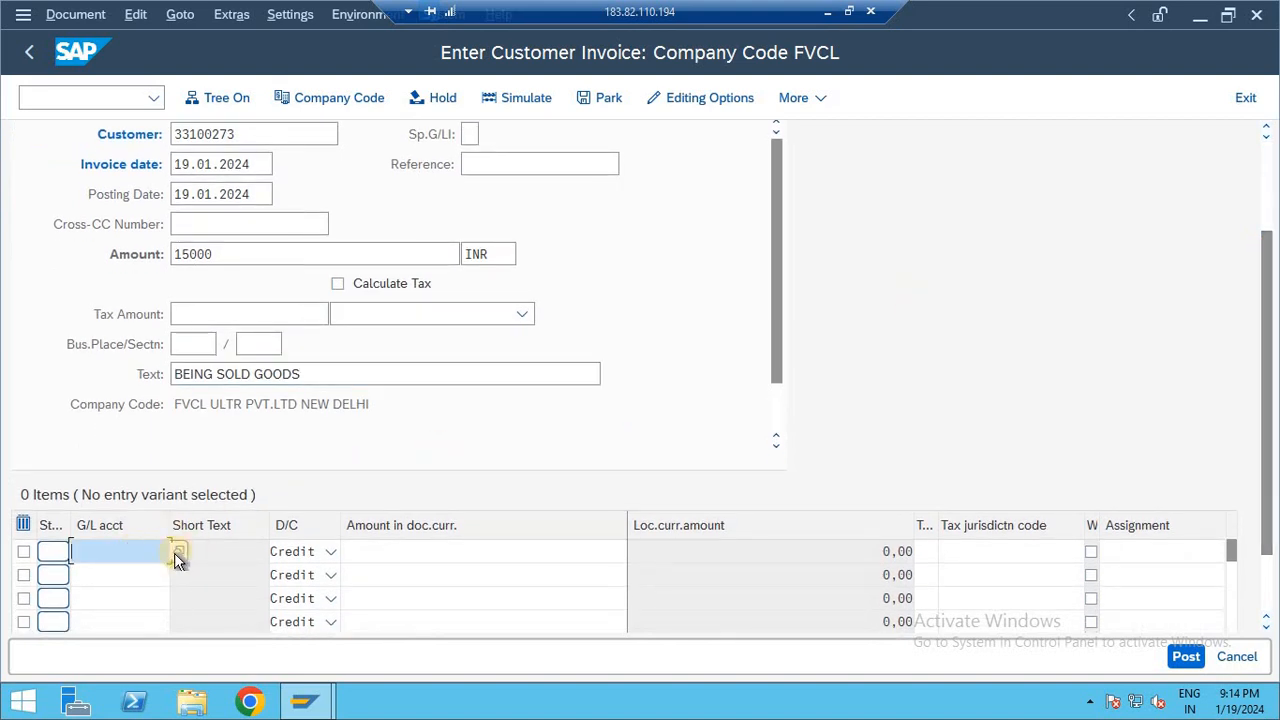
left_click(168, 552)
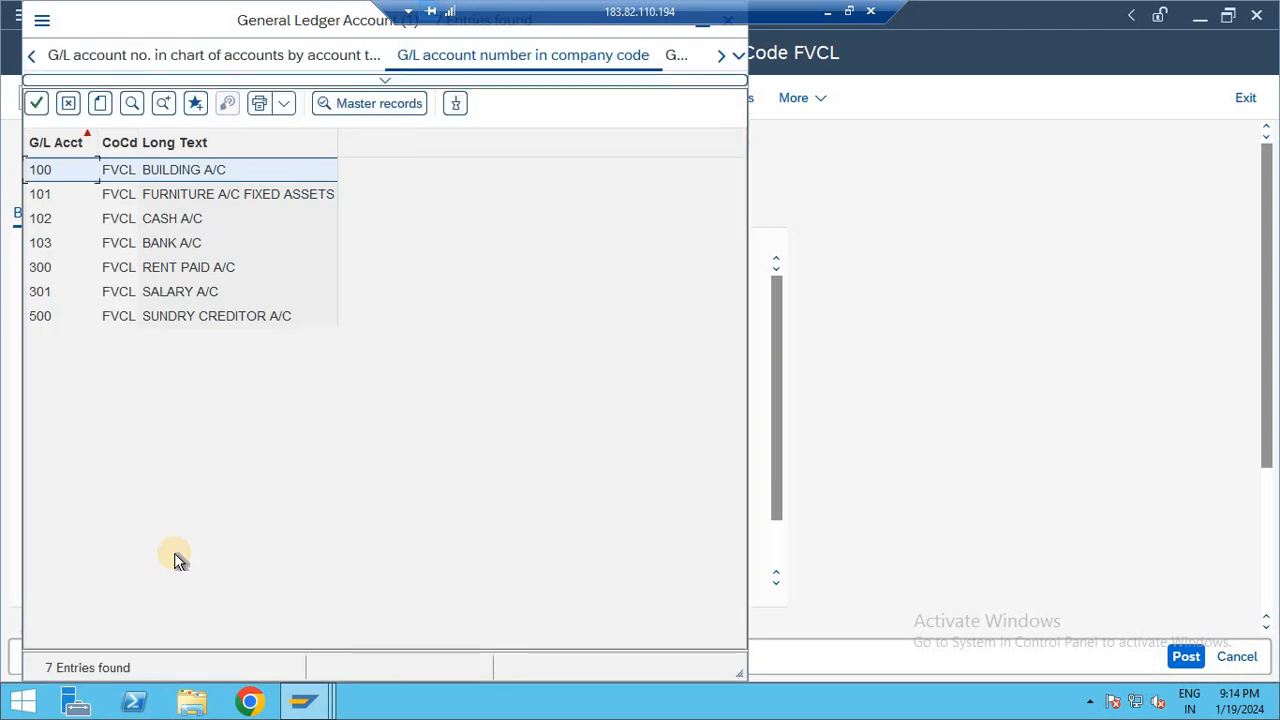
key("Return")
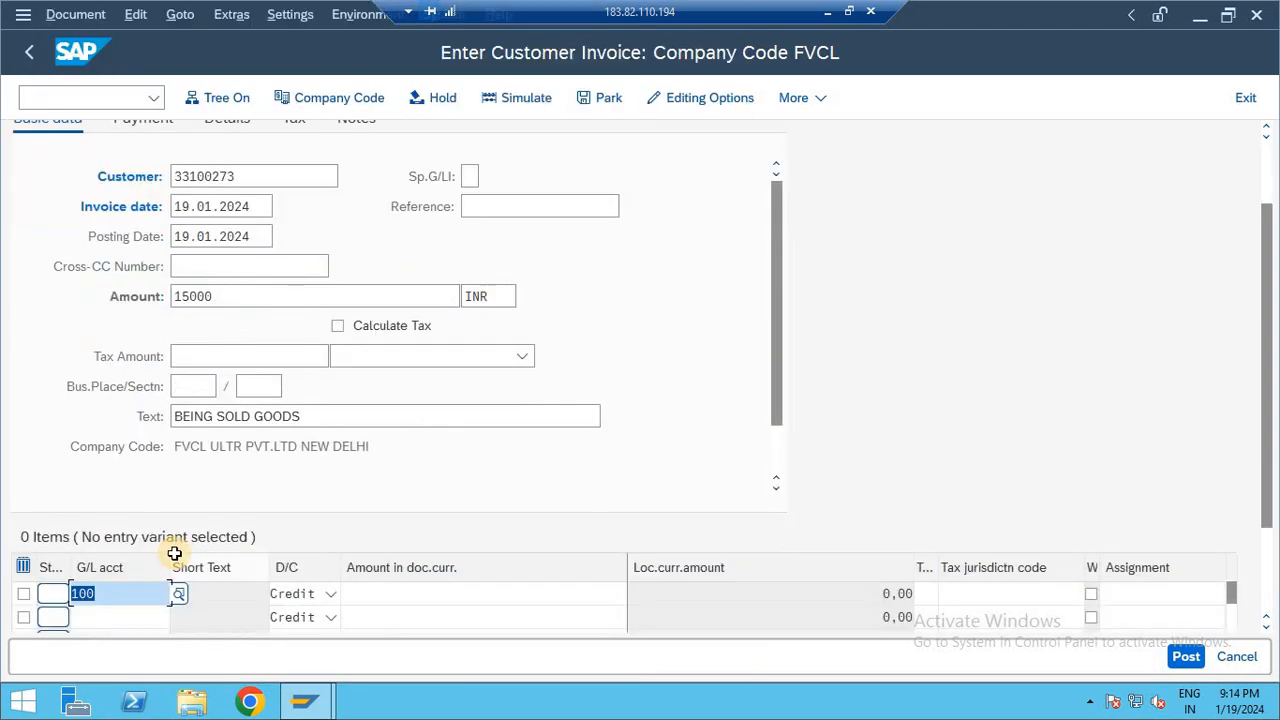
left_click(126, 598)
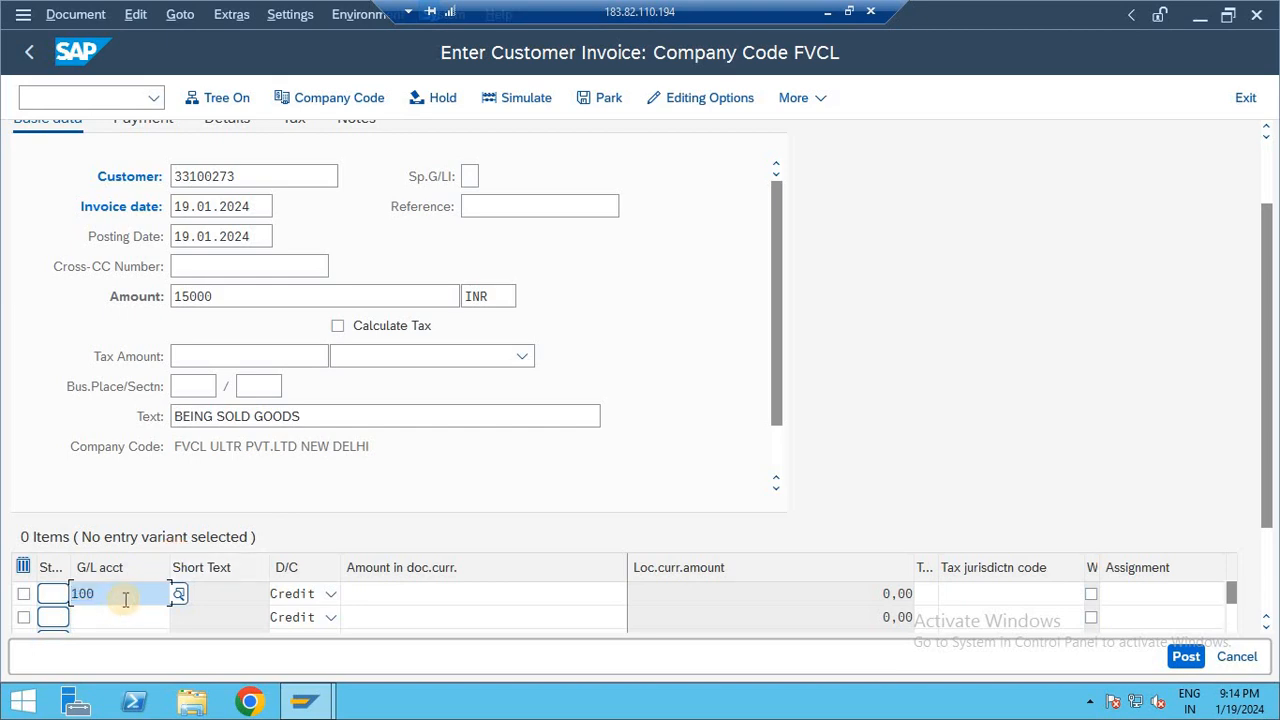
Step: Copy the invoice amount of 15000 into the first line item's document currency amount
left_click(231, 297)
left_click_drag(3, 300, 5, 298)
key("ctrl+c")
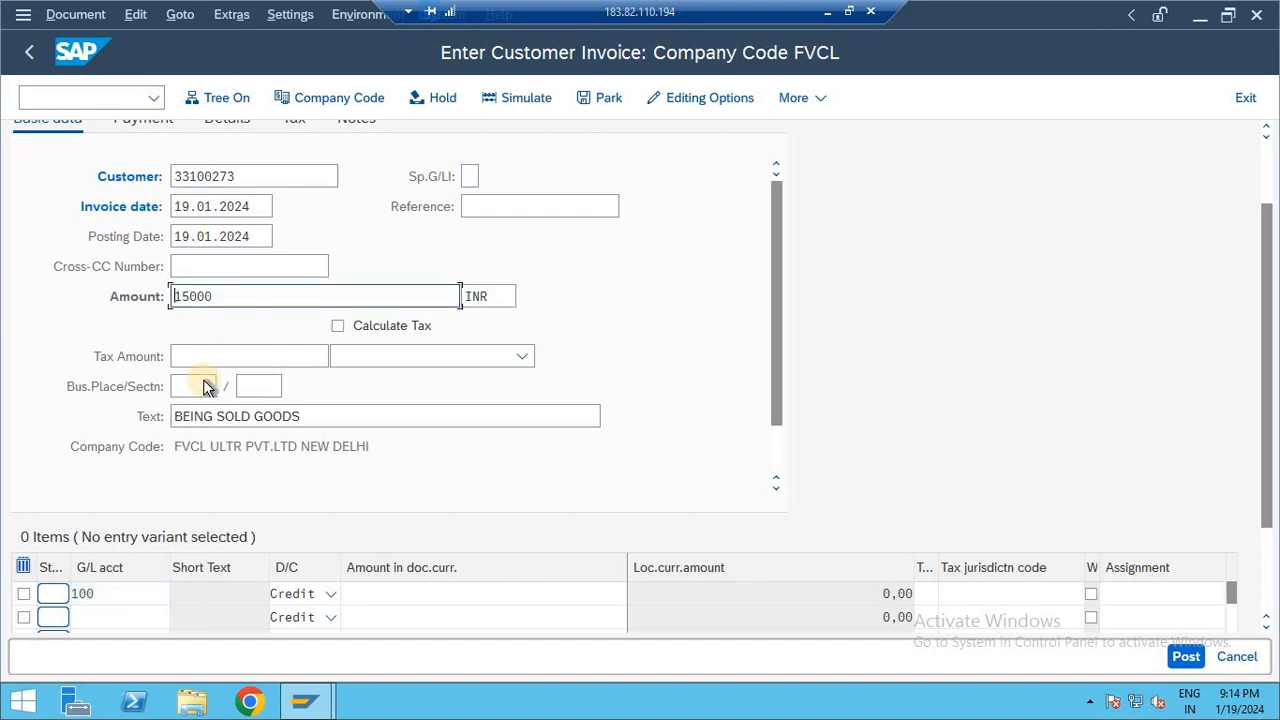
left_click(395, 598)
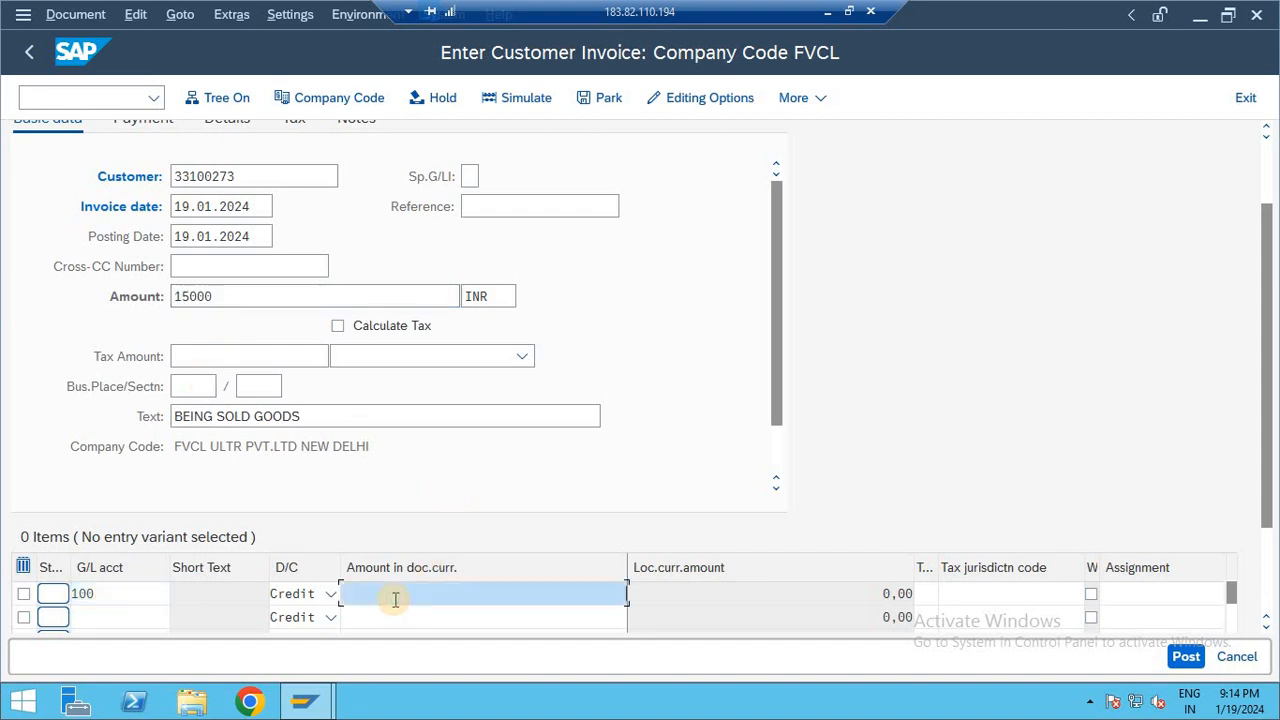
key("ctrl+v")
Step: Change the first line item's G/L account to 101 (FURNITURE A/C FIXED ASSETS) through the account search
left_click(115, 594)
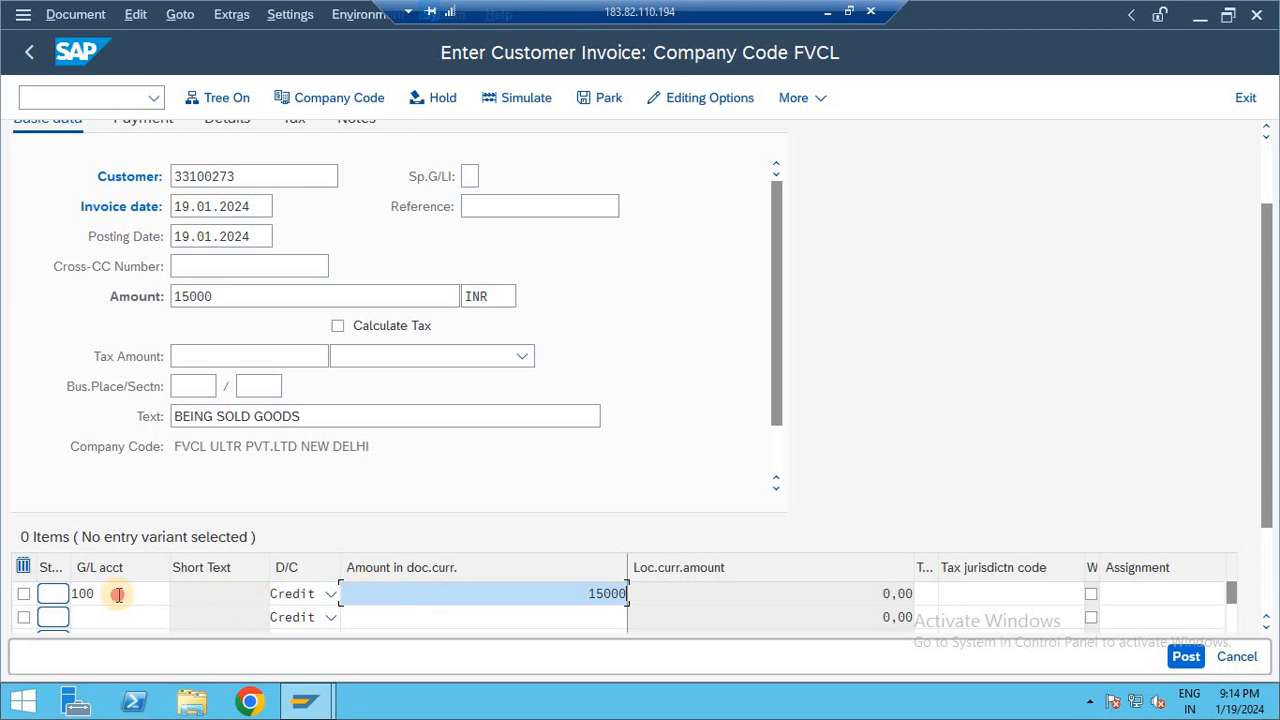
left_click(178, 592)
key("F4")
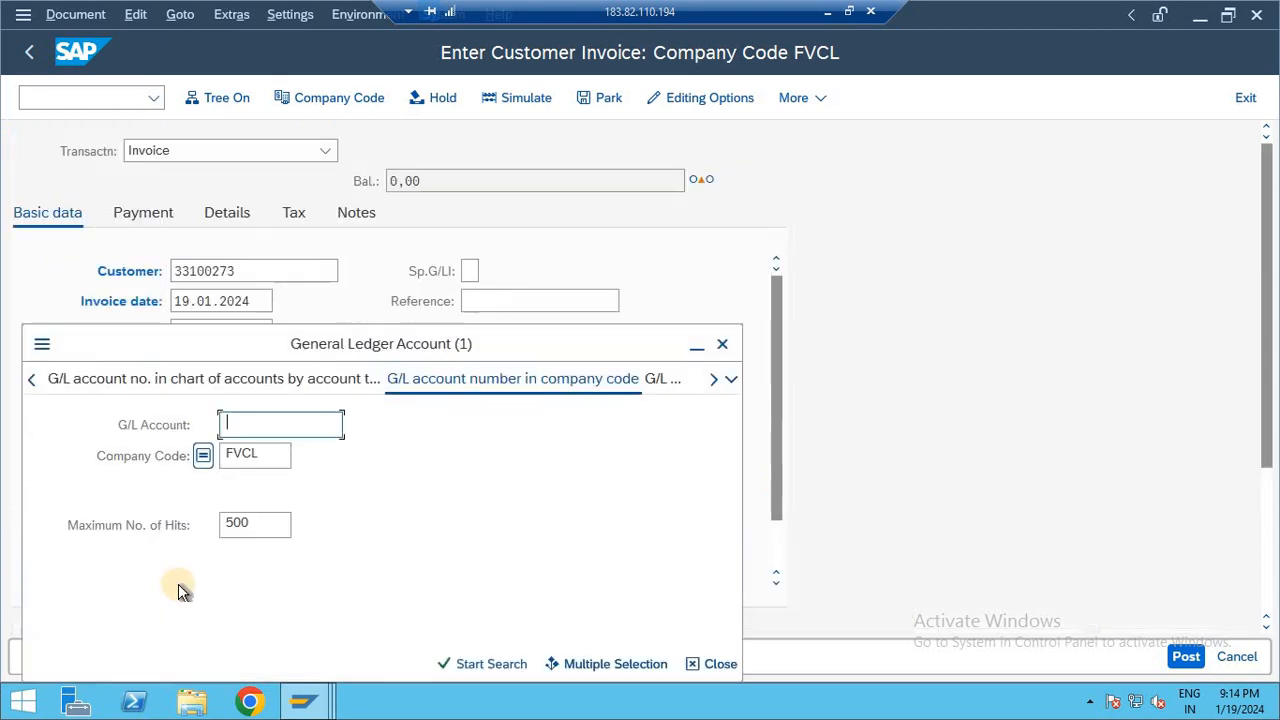
key("Return")
key("Down")
key("Down")
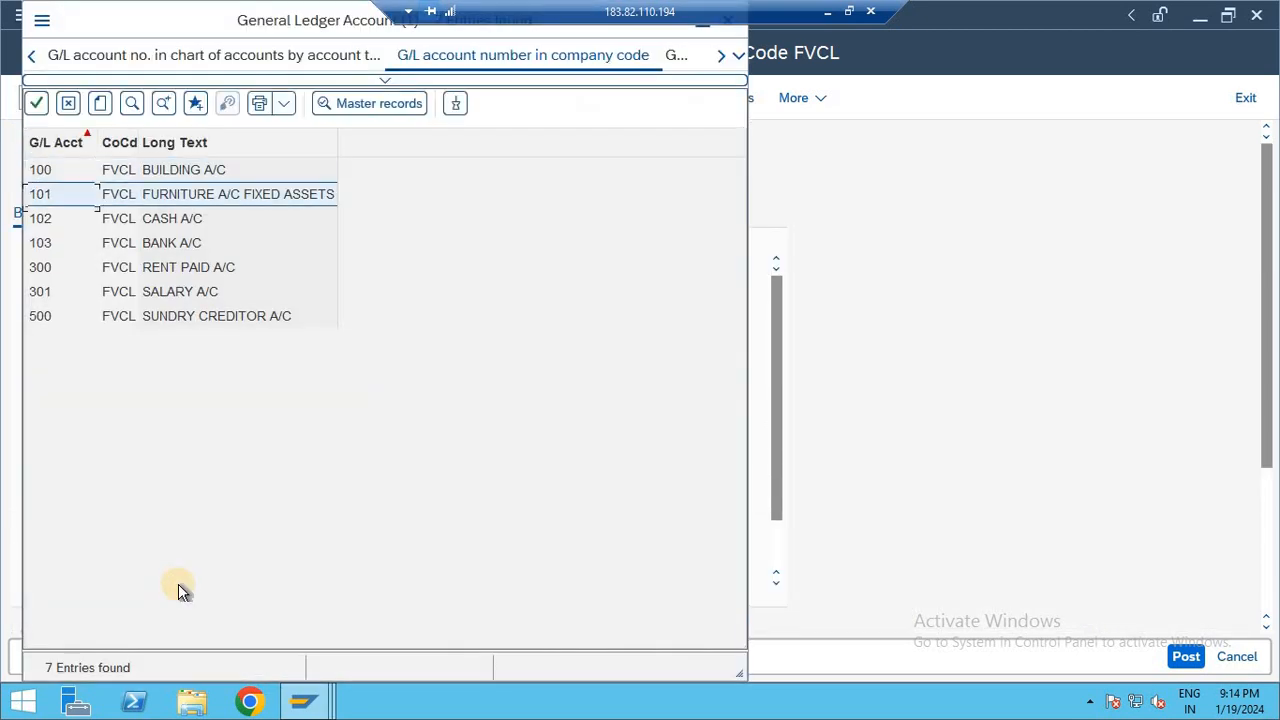
key("Up")
key("Return")
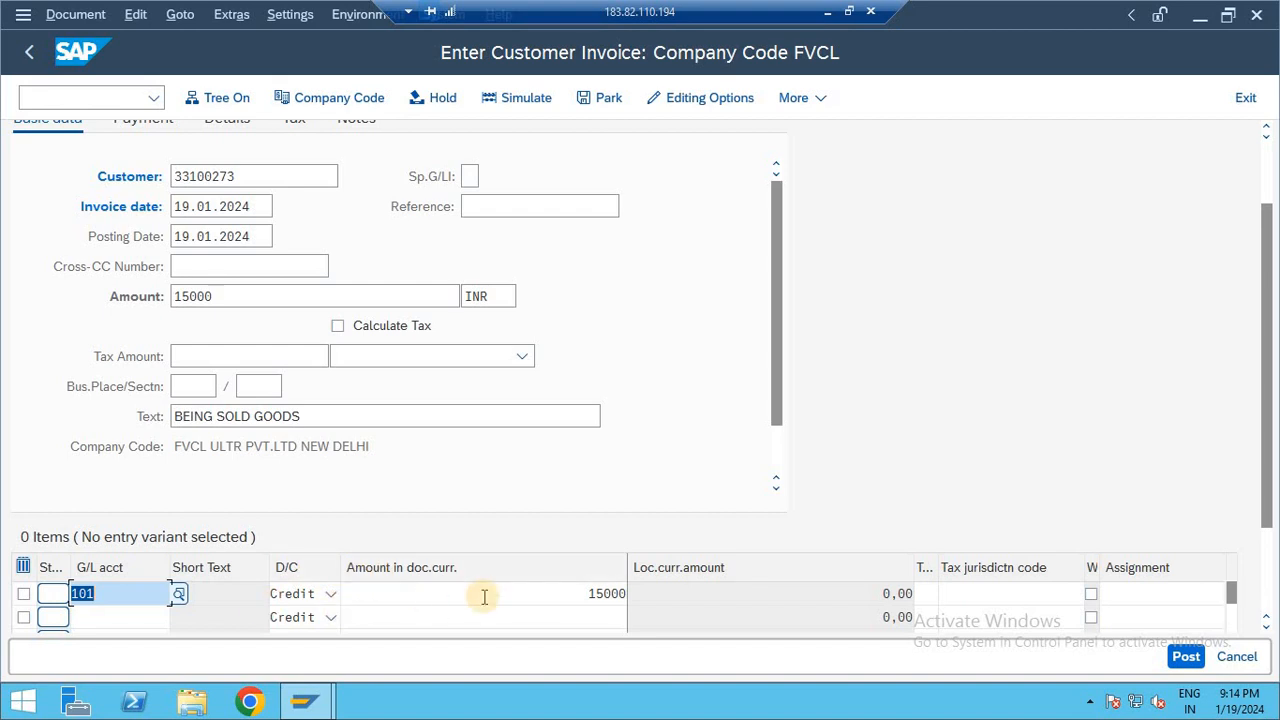
left_click(242, 175)
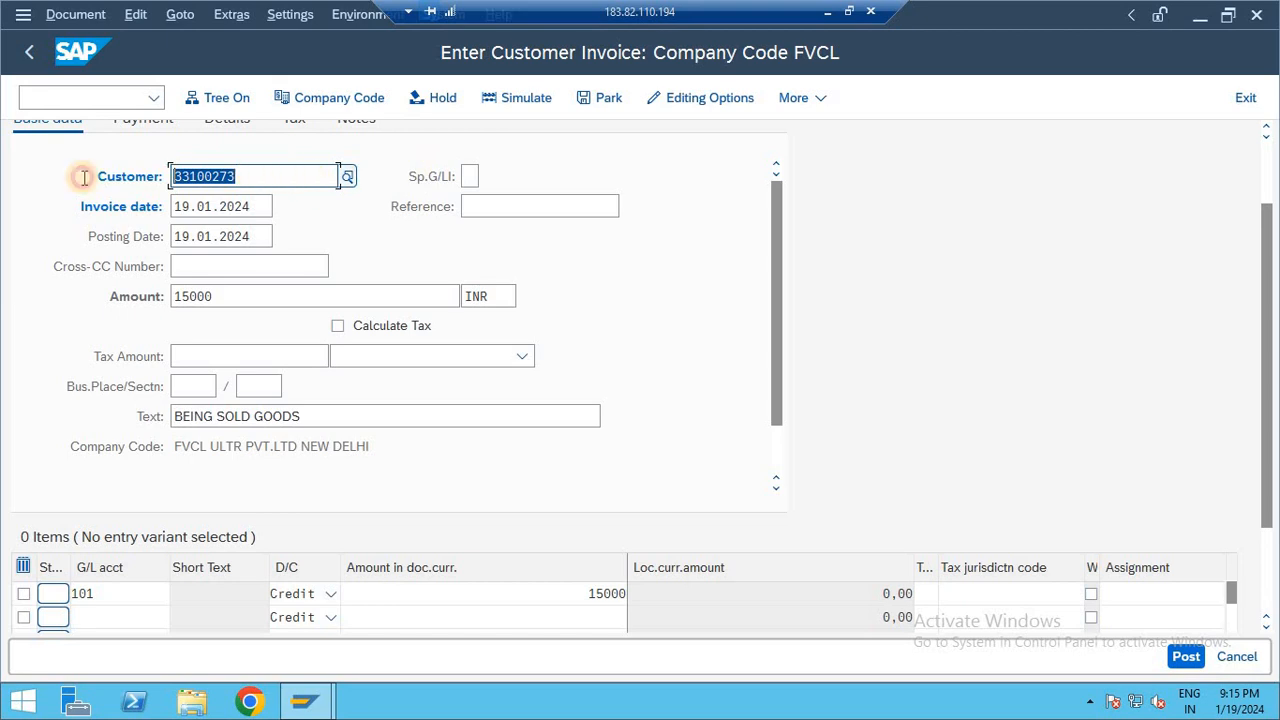
left_click(250, 207)
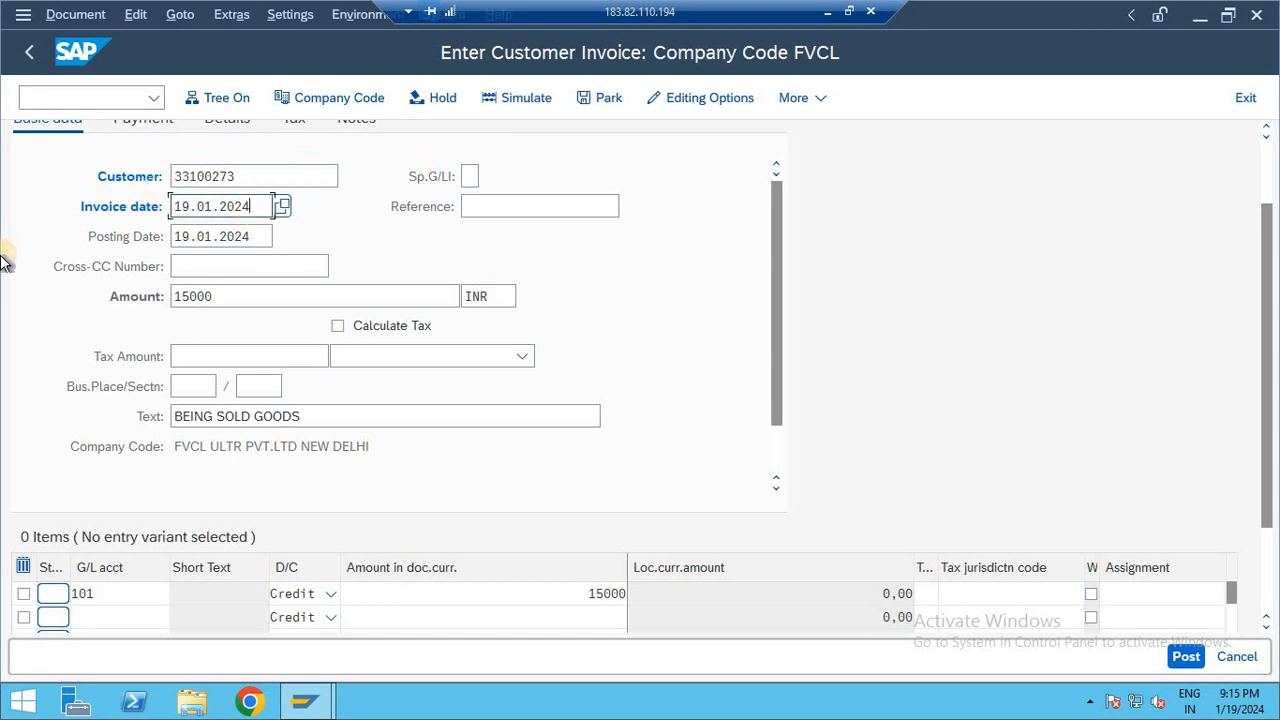
Step: Review the customer invoice's amount, its text and the first line item's G/L account
left_click(260, 296)
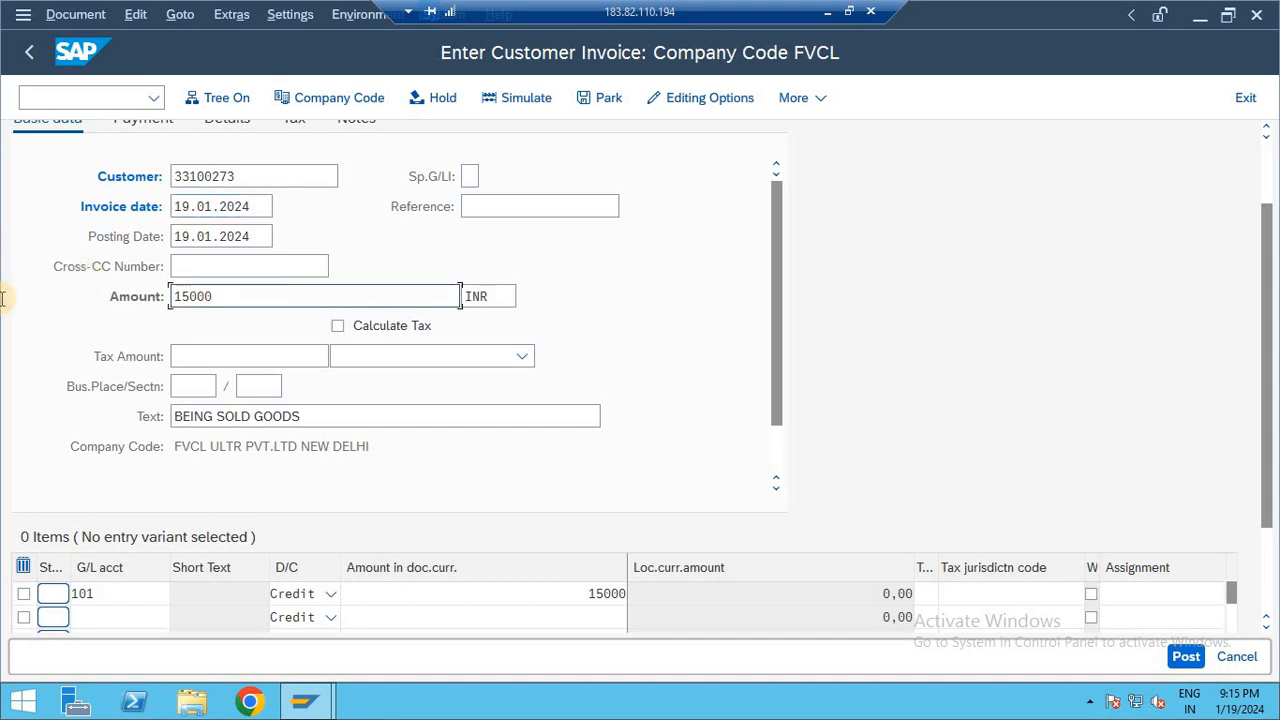
left_click_drag(3, 298, 5, 305)
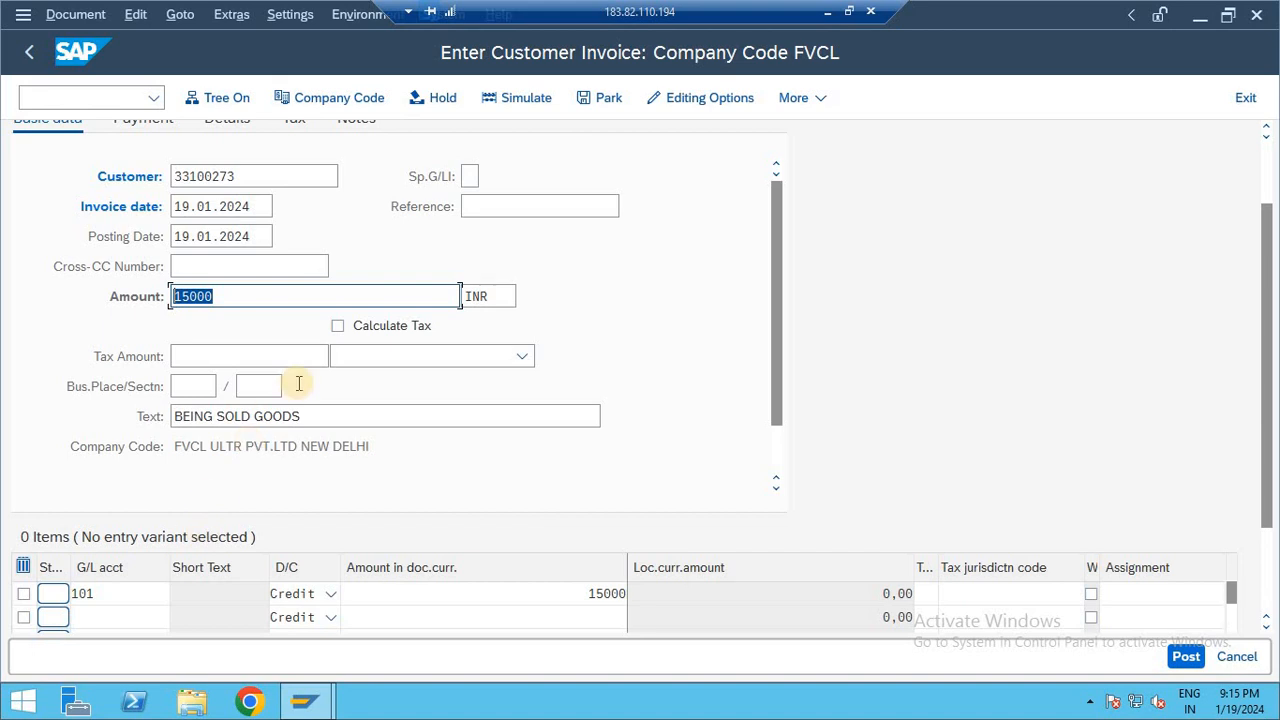
left_click_drag(306, 414, 2, 443)
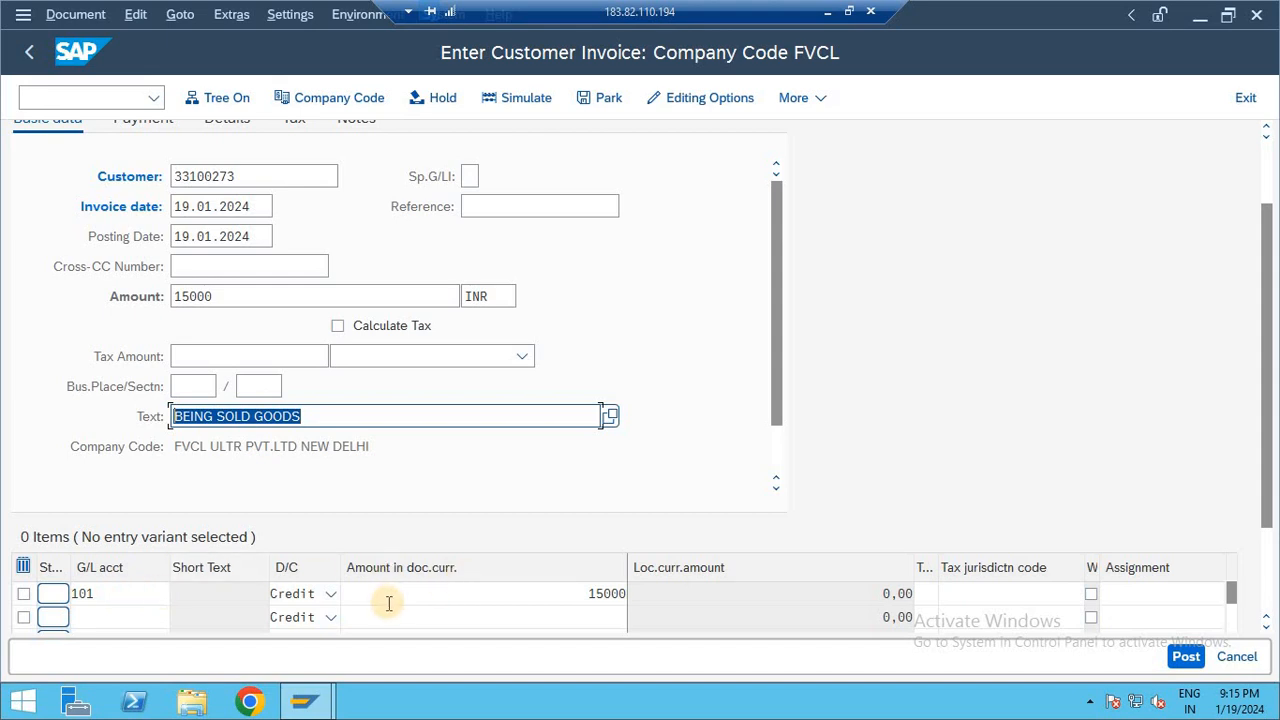
double_click(141, 592)
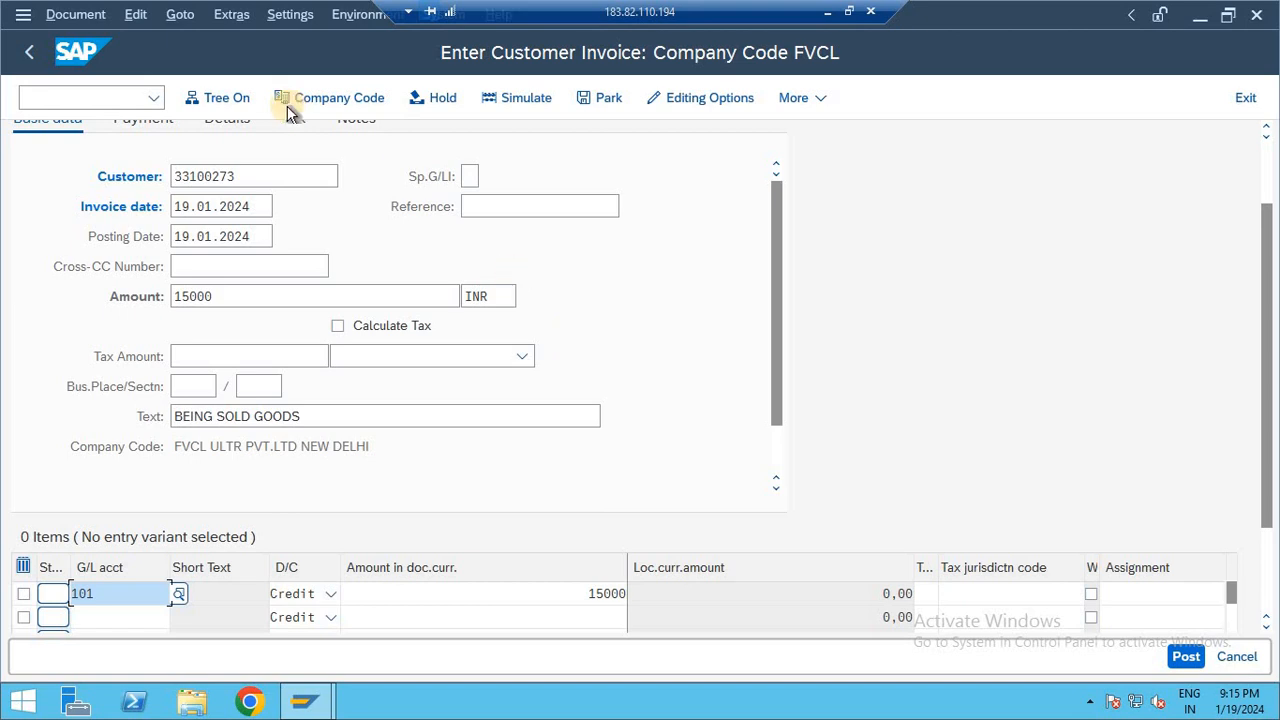
Step: Leave the customer invoice without posting it and open transaction FB60 for vendor invoices
left_click(118, 92)
type("/n")
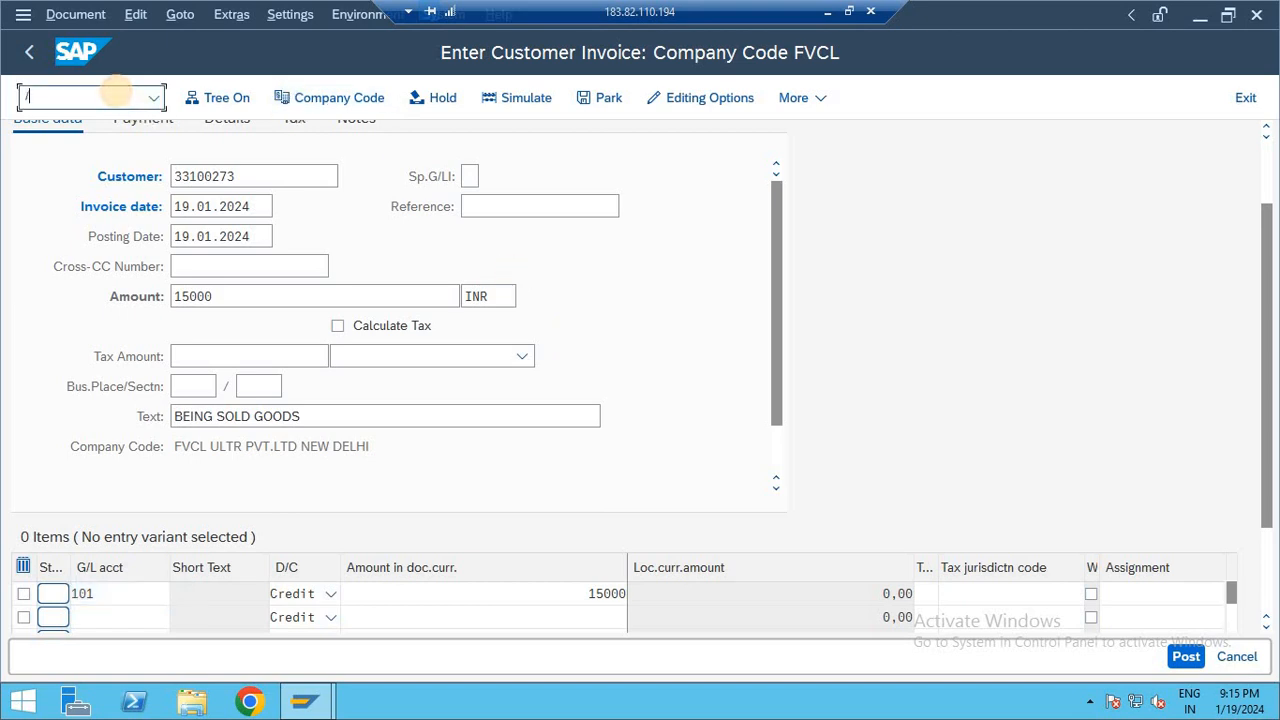
key("Return")
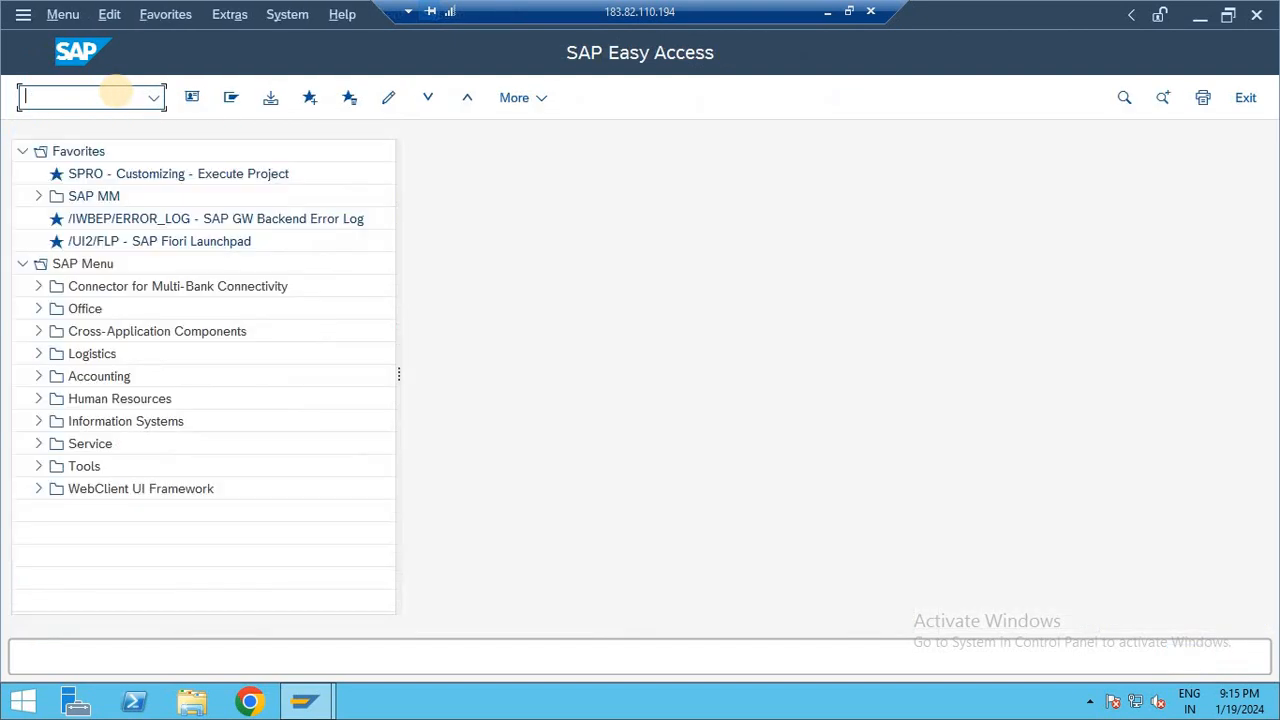
type("FB60")
key("Return")
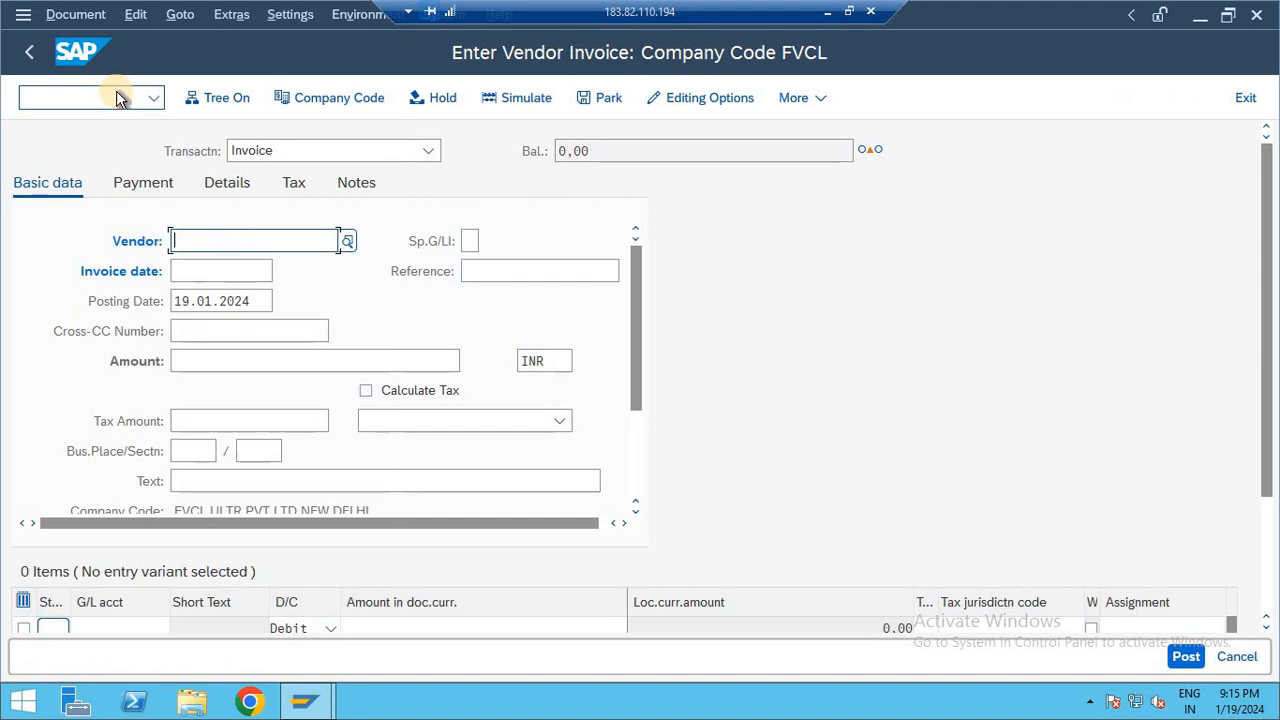
Step: Fill in the vendor invoice header with the previously used vendor number, invoice date 19.01.2024 and amount 15000
key("Down")
key("Return")
key("Tab")
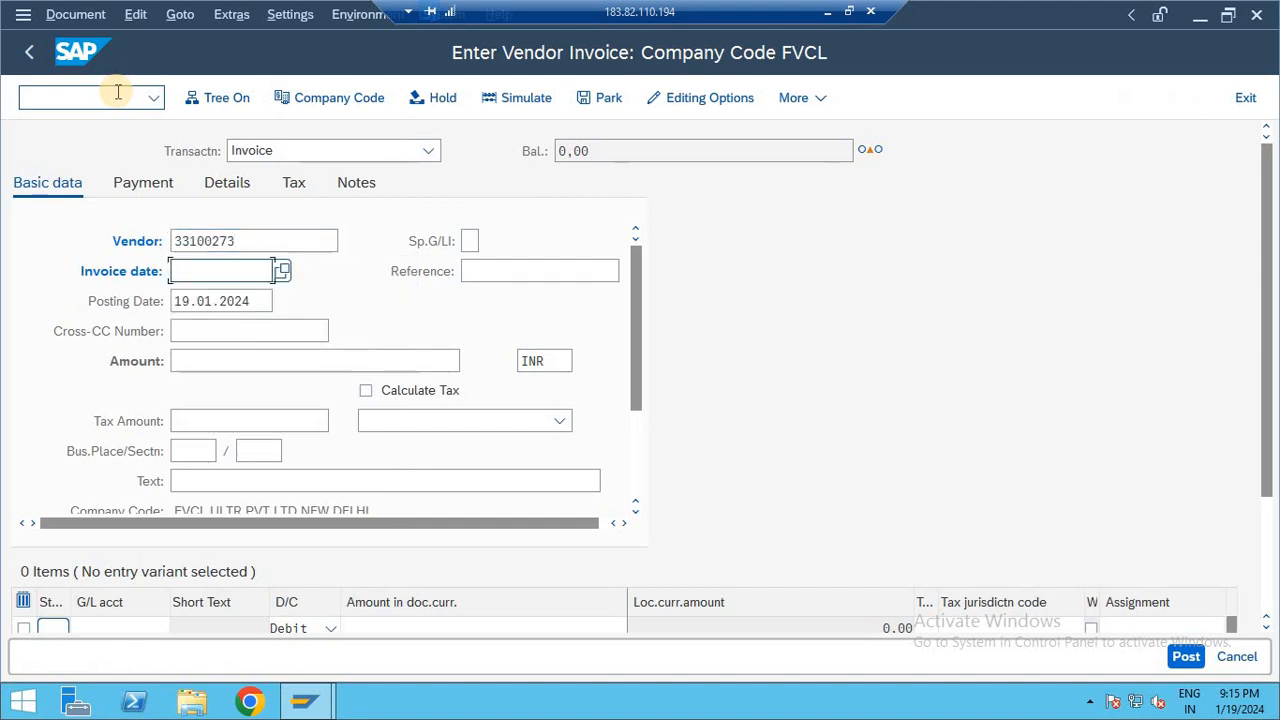
key("Down")
key("Return")
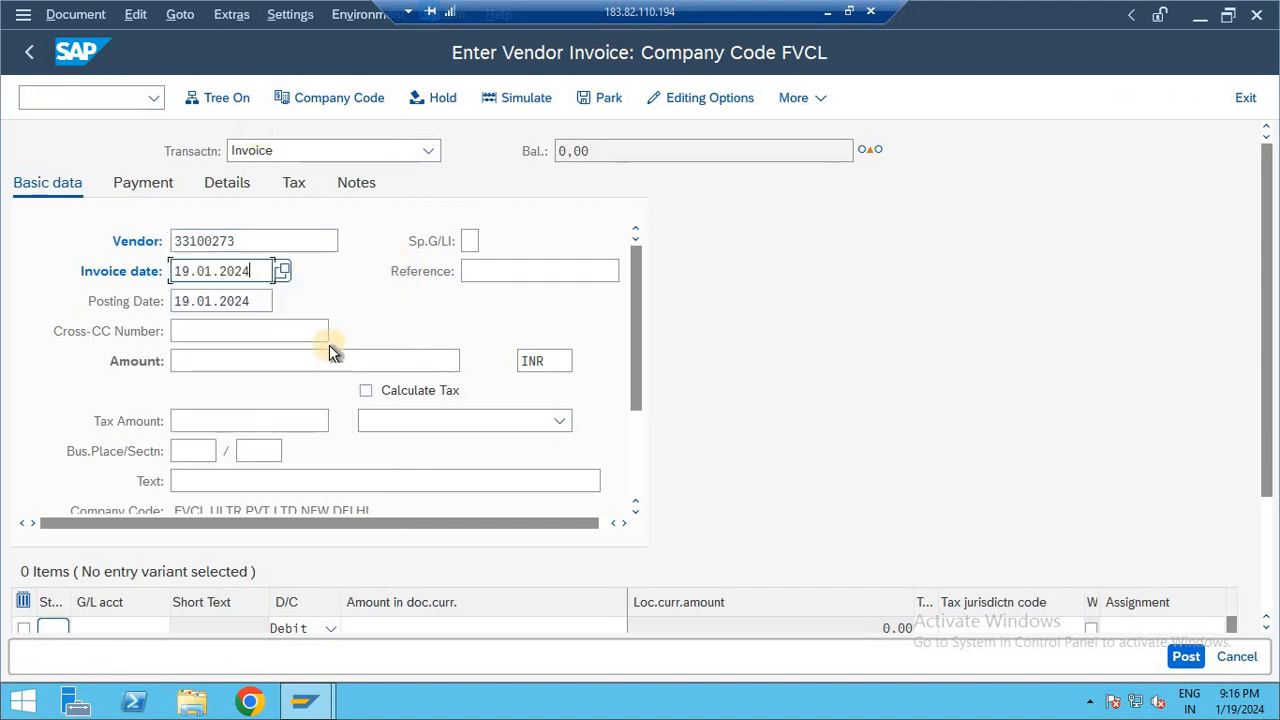
left_click(246, 370)
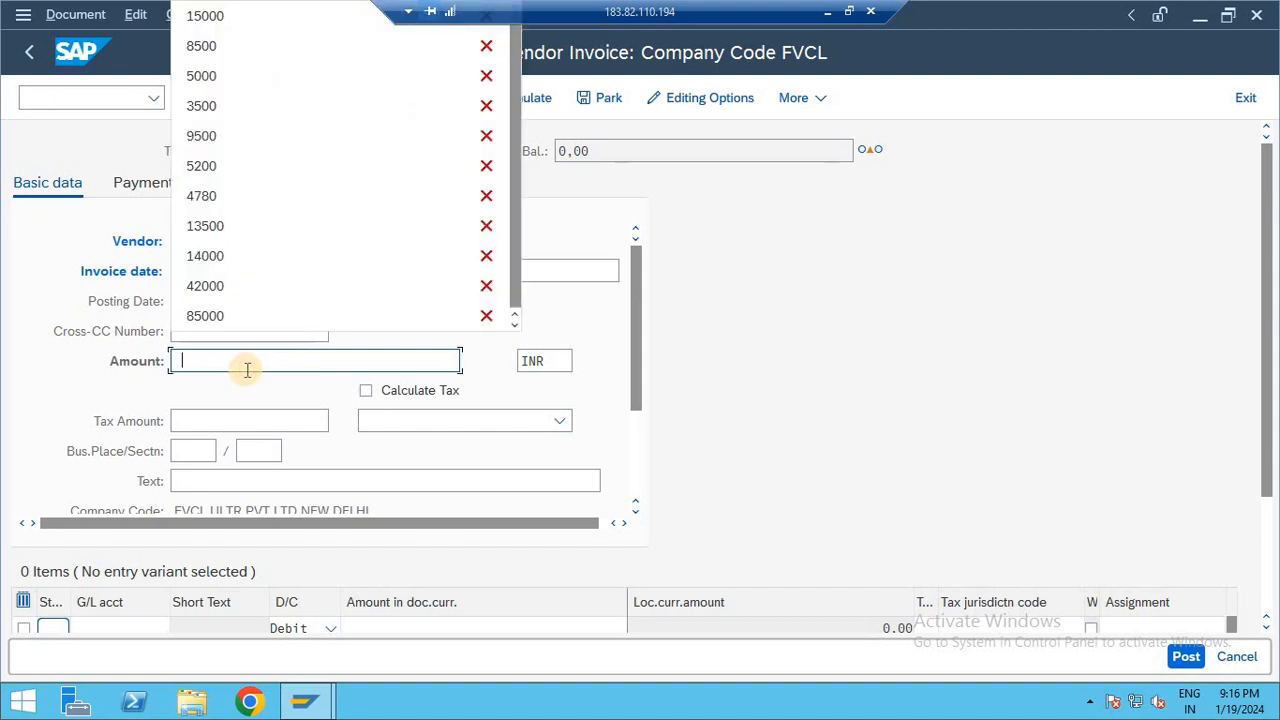
key("Down")
key("Return")
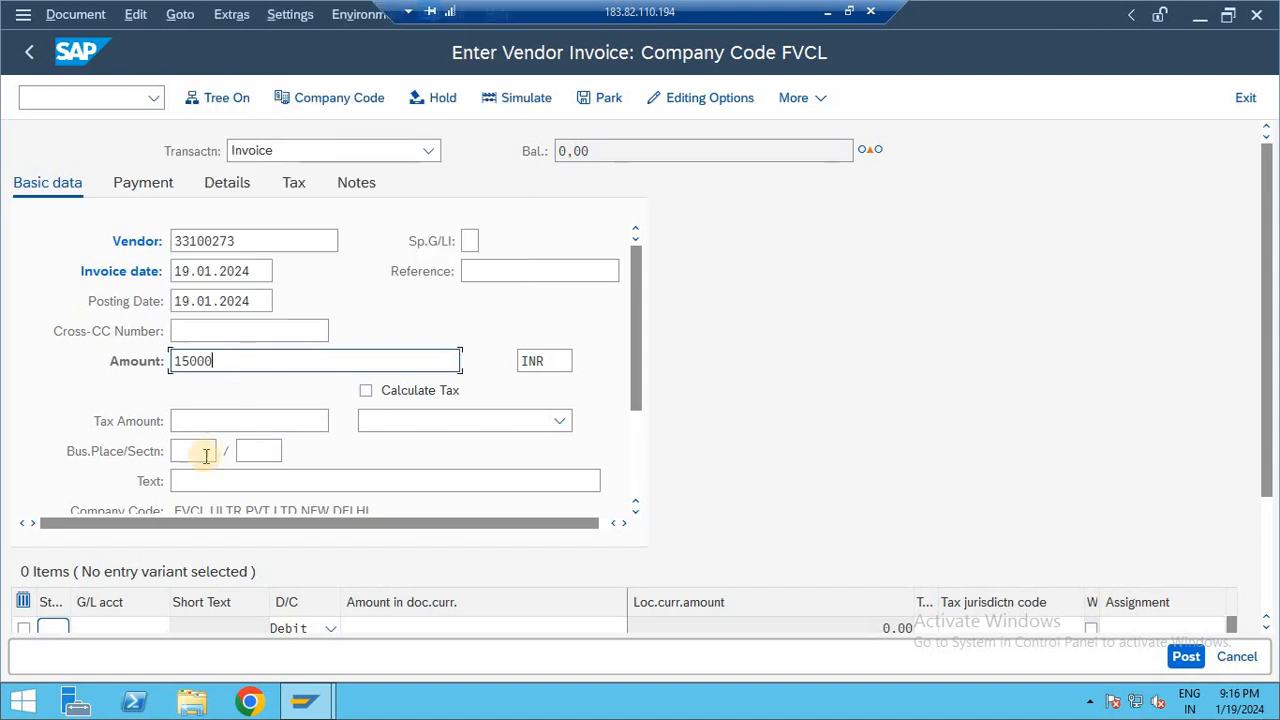
Step: Assign G/L account 101 (FURNITURE A/C FIXED ASSETS) and an amount of 15000 to the vendor invoice's first line item
left_click(130, 627)
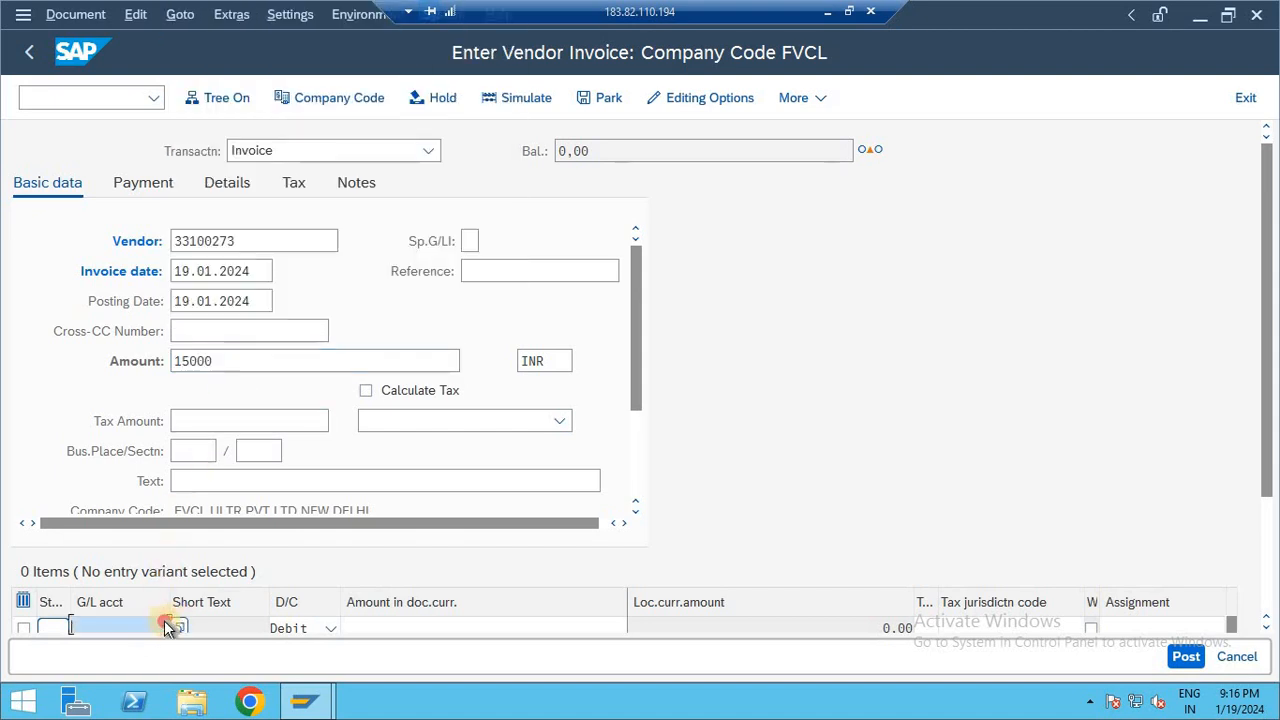
scroll(151, 627, "down", 1)
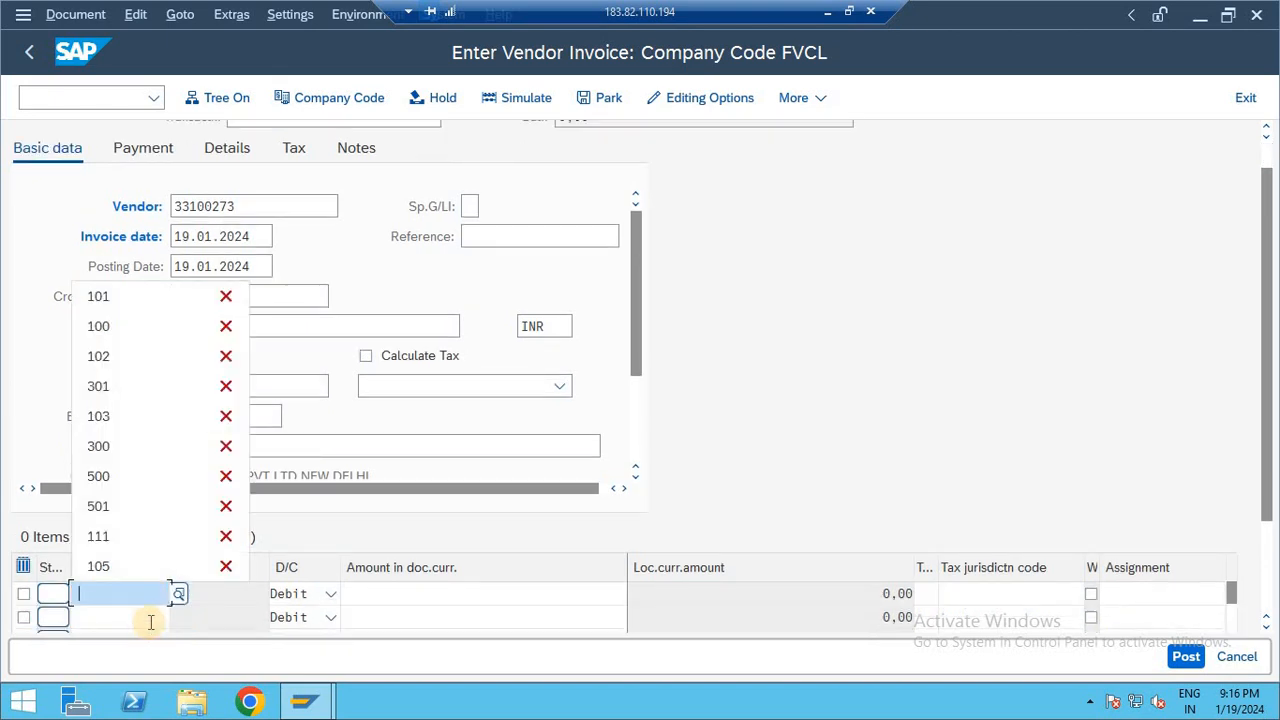
left_click(131, 298)
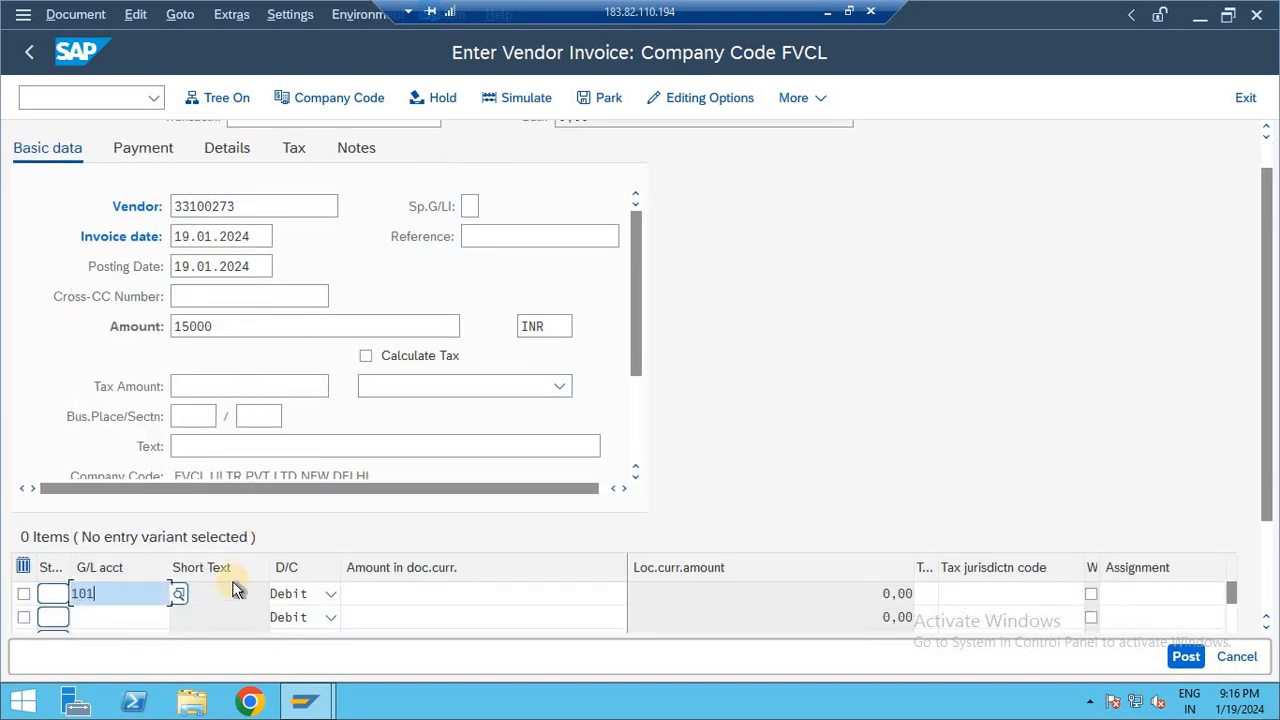
left_click(183, 598)
key("F4")
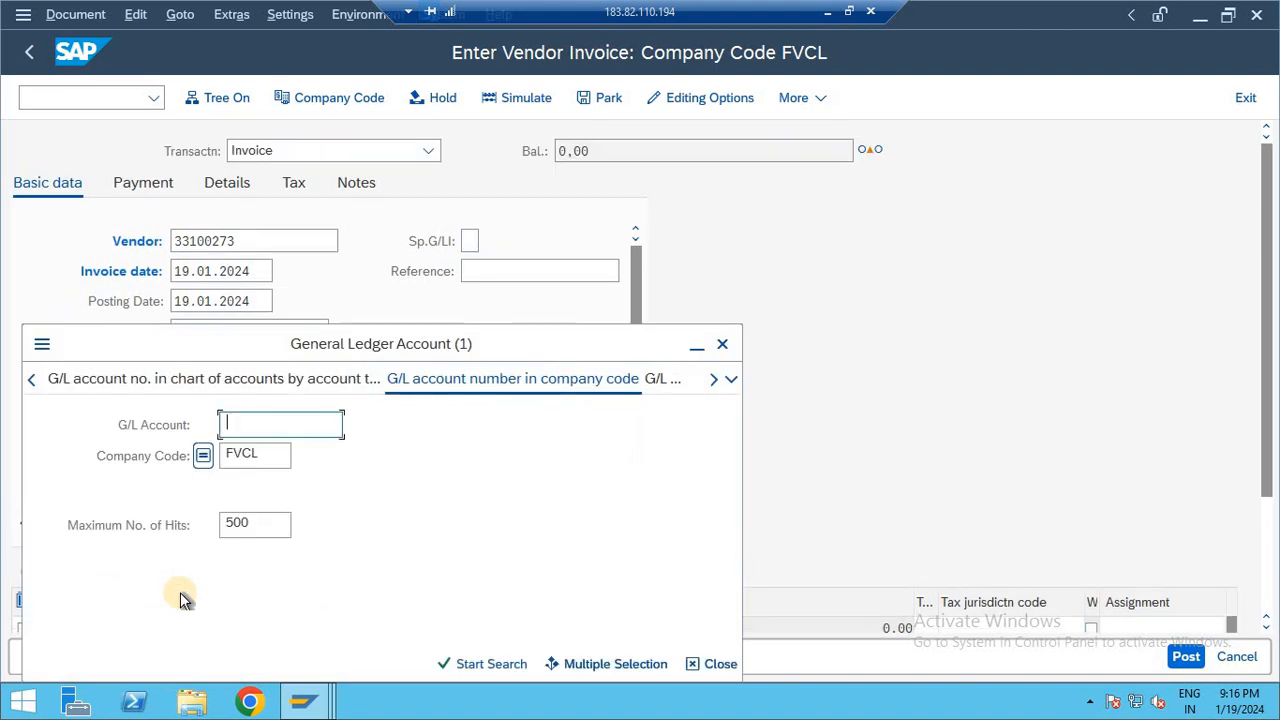
key("Return")
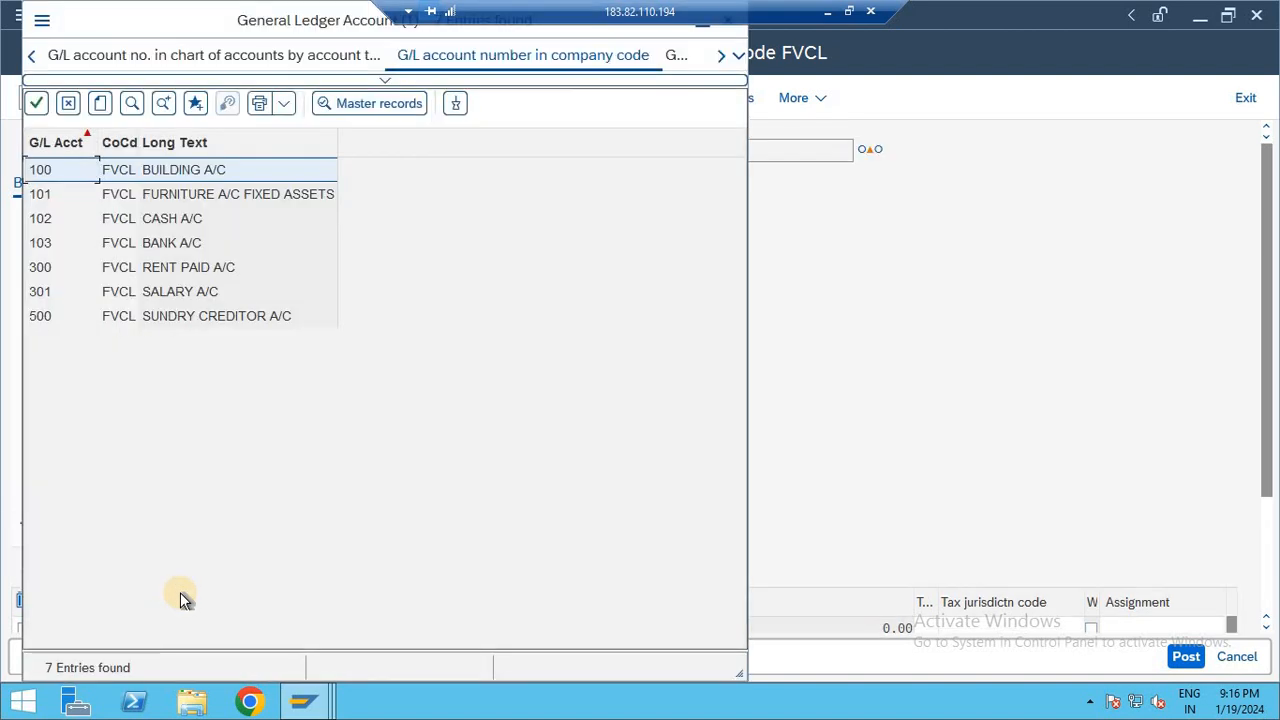
key("Down")
key("Return")
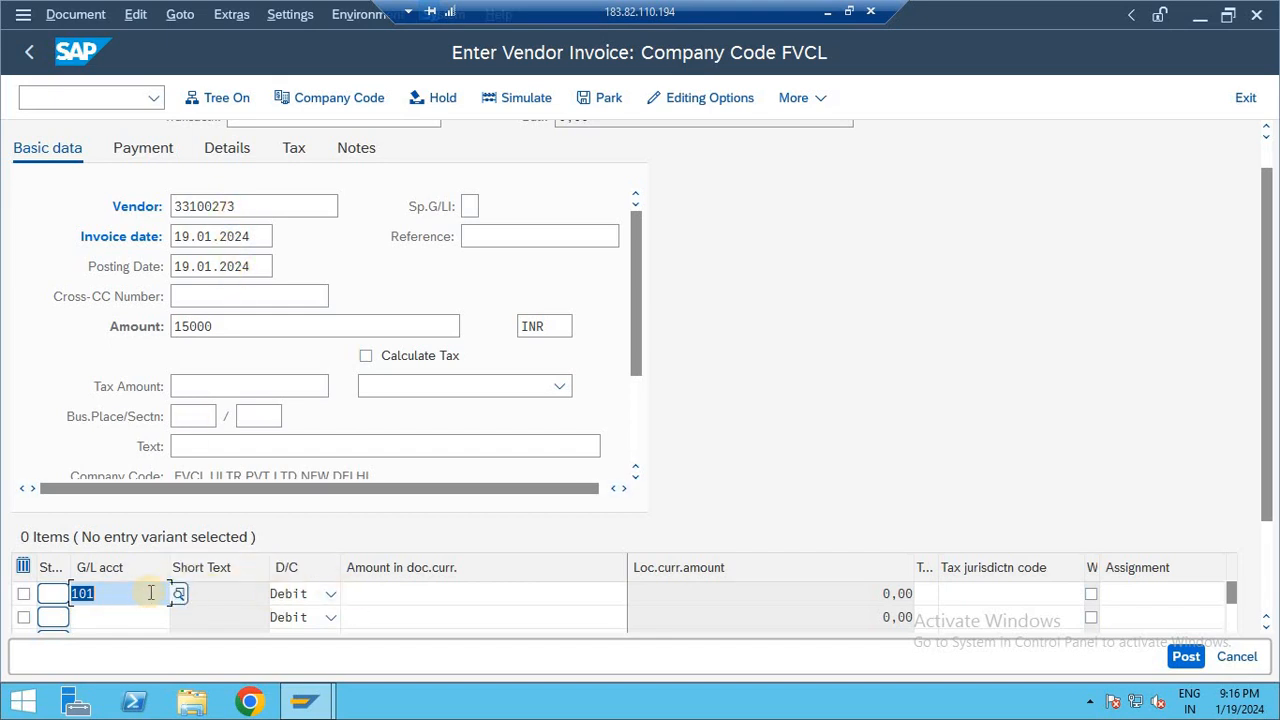
left_click(439, 593)
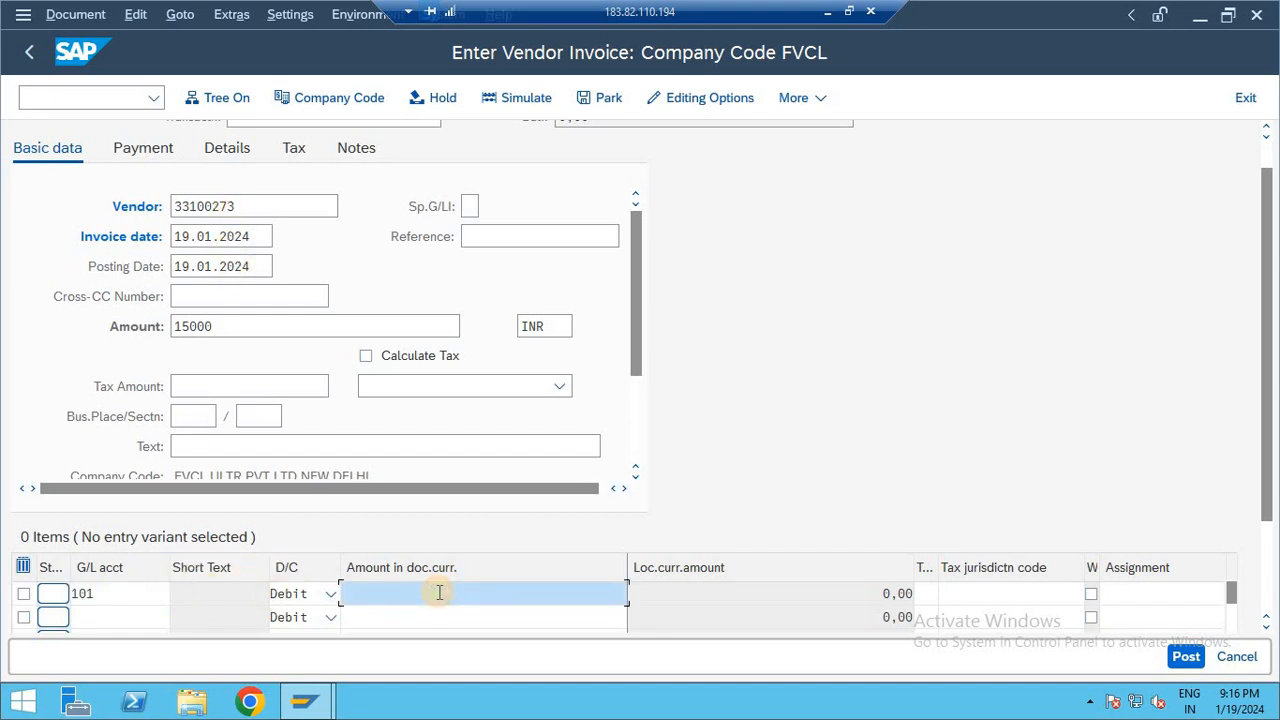
type("15000")
Step: Leave the vendor invoice without posting it and open transaction FB50 for G/L account documents
left_click(80, 94)
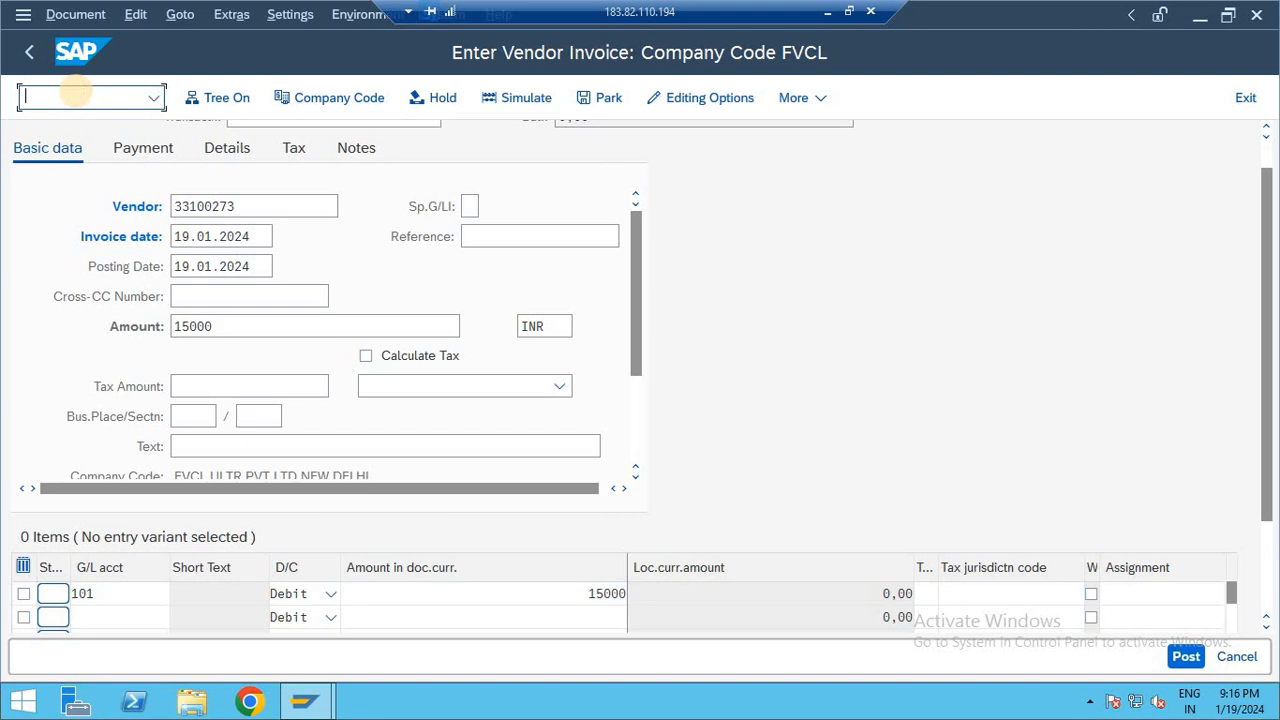
type("/n")
key("Return")
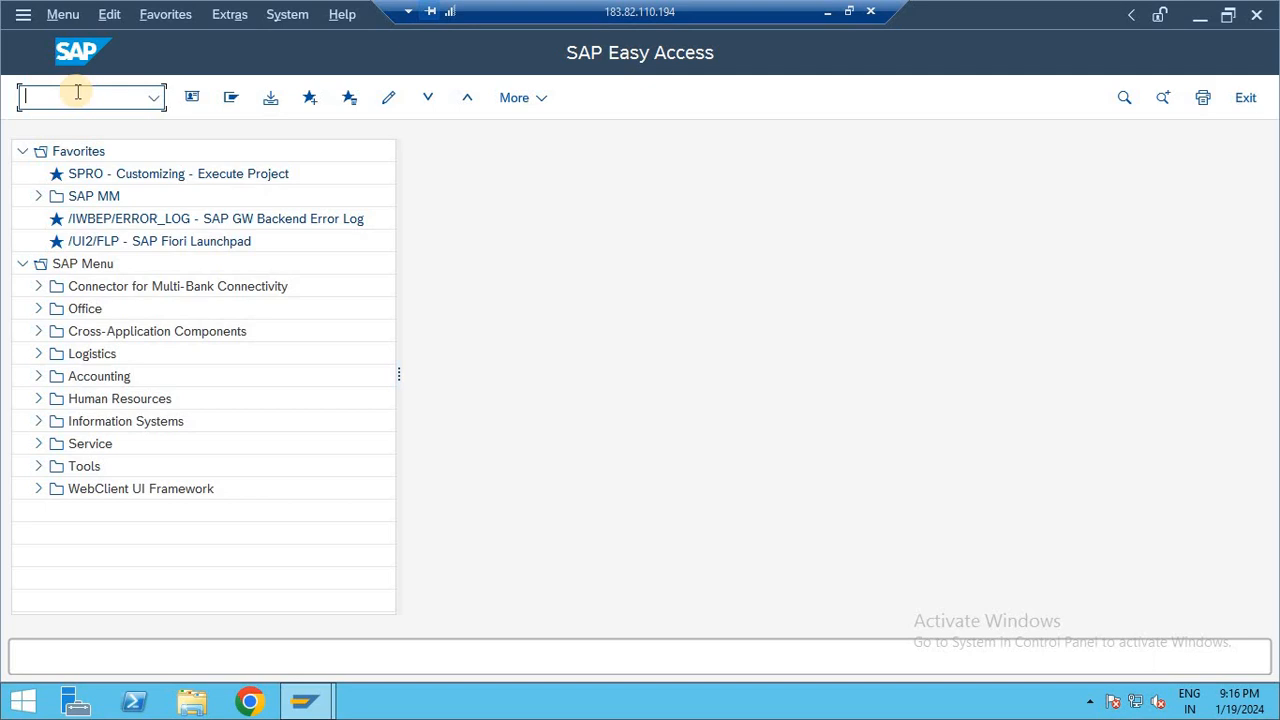
type("FB50")
key("Return")
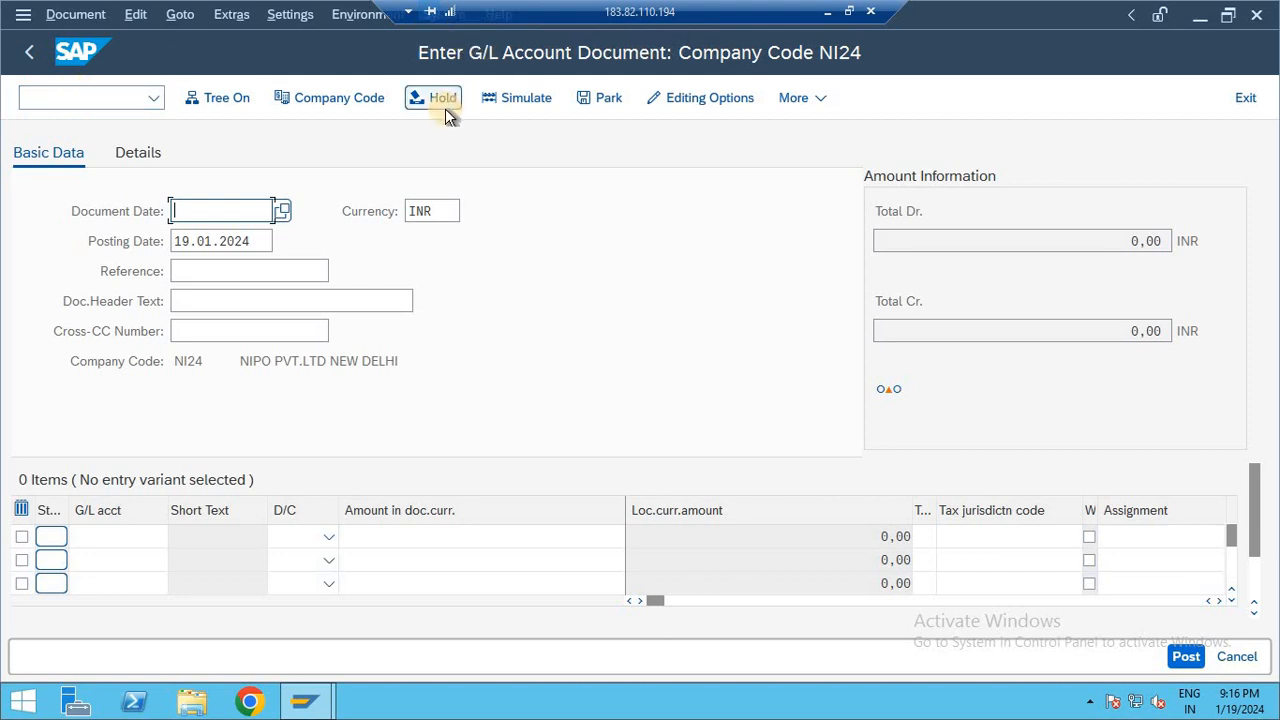
Step: Switch the G/L document to company code FVCL and set its document date to 19.01.2024
left_click(308, 108)
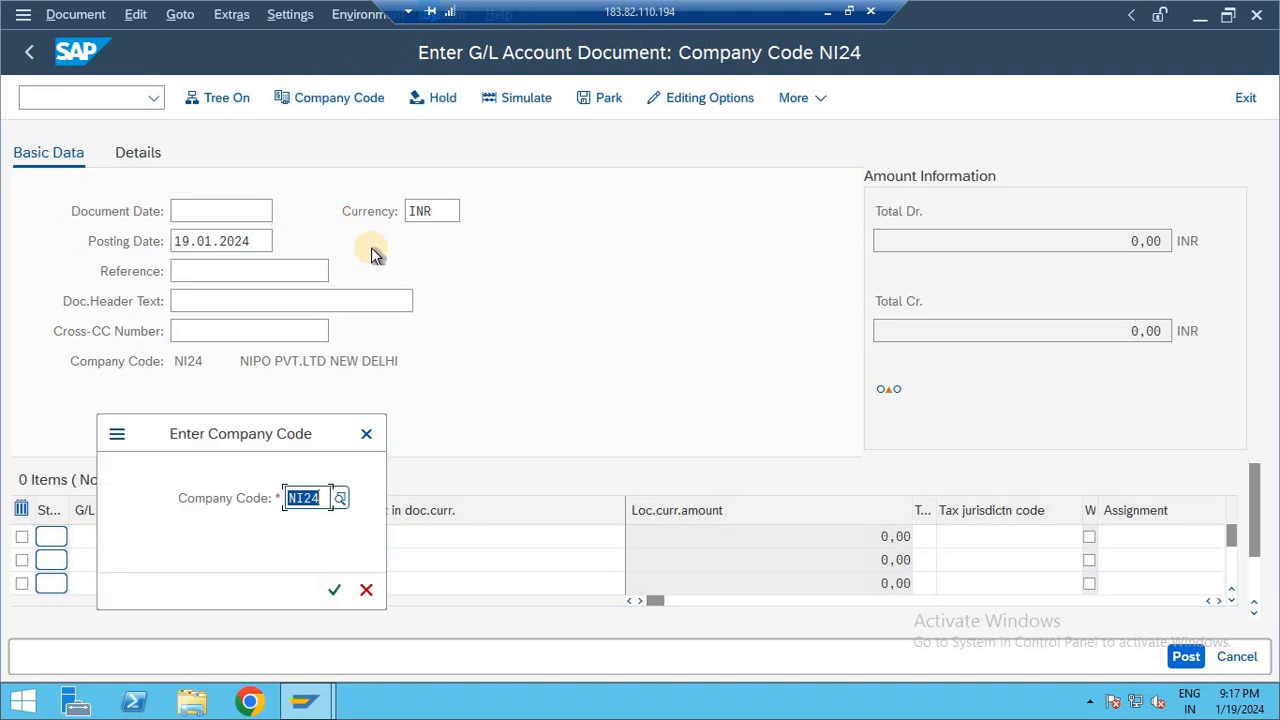
type("F")
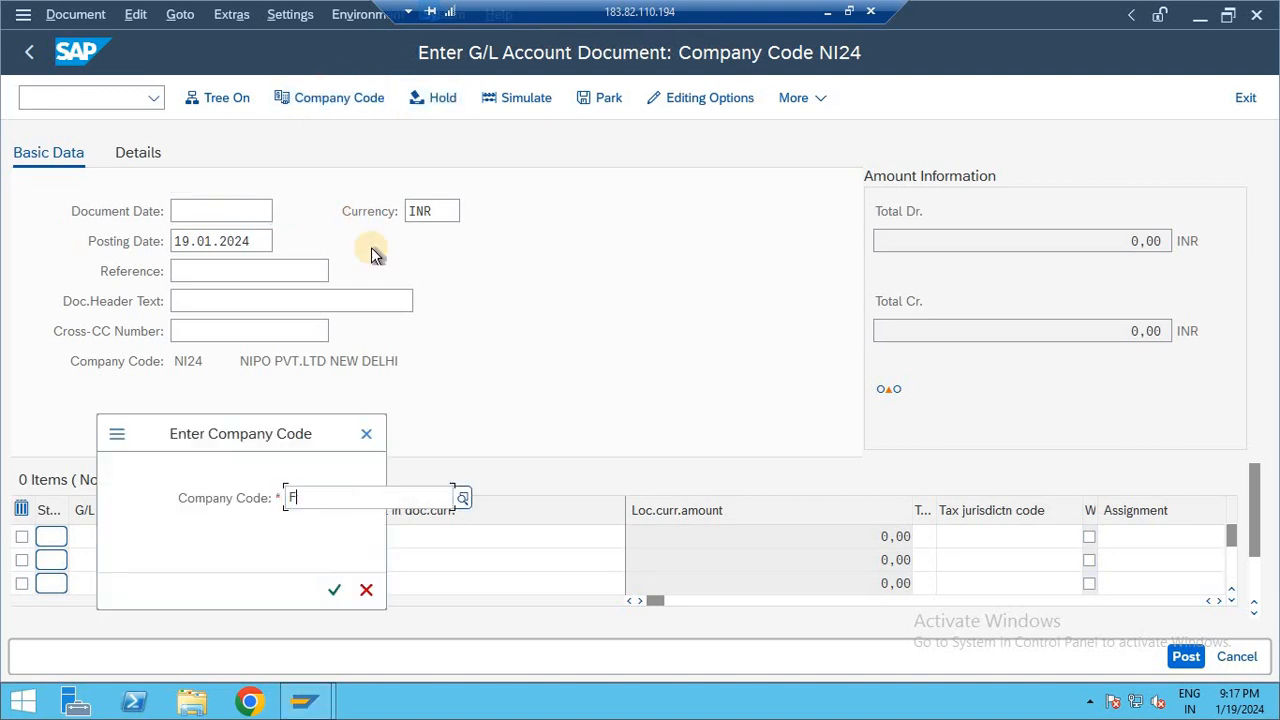
type("VCL")
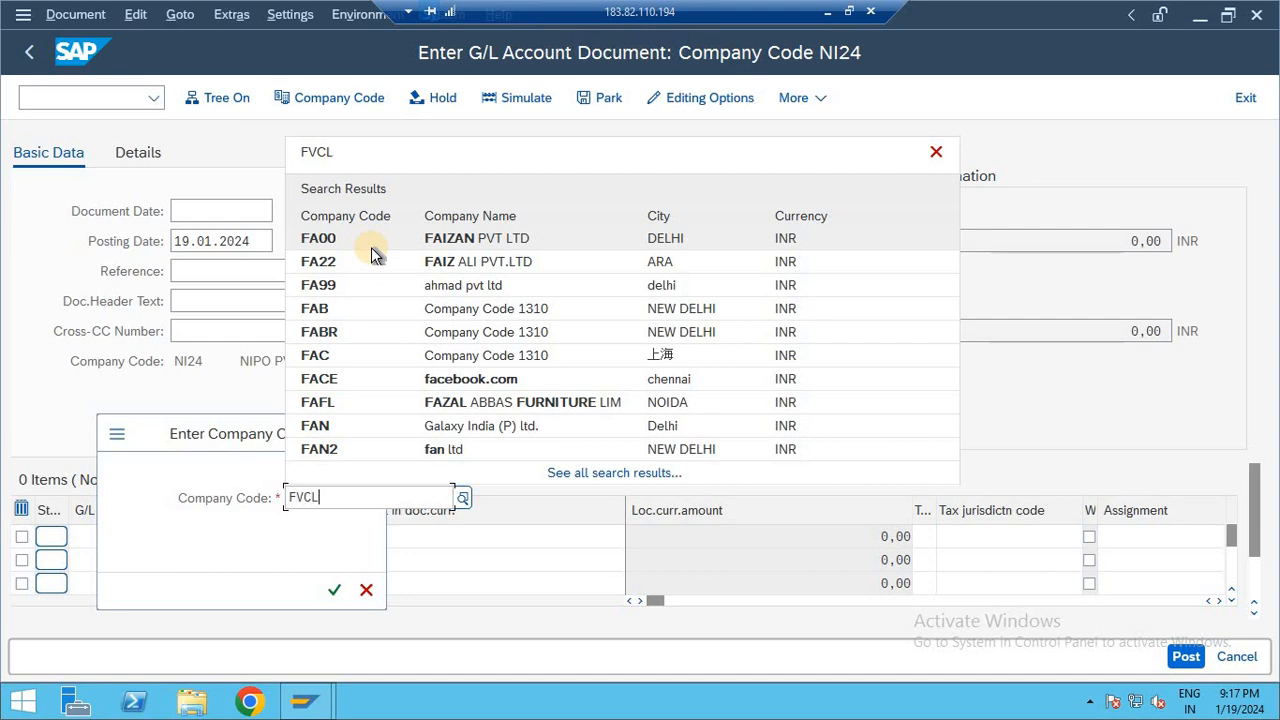
key("Return")
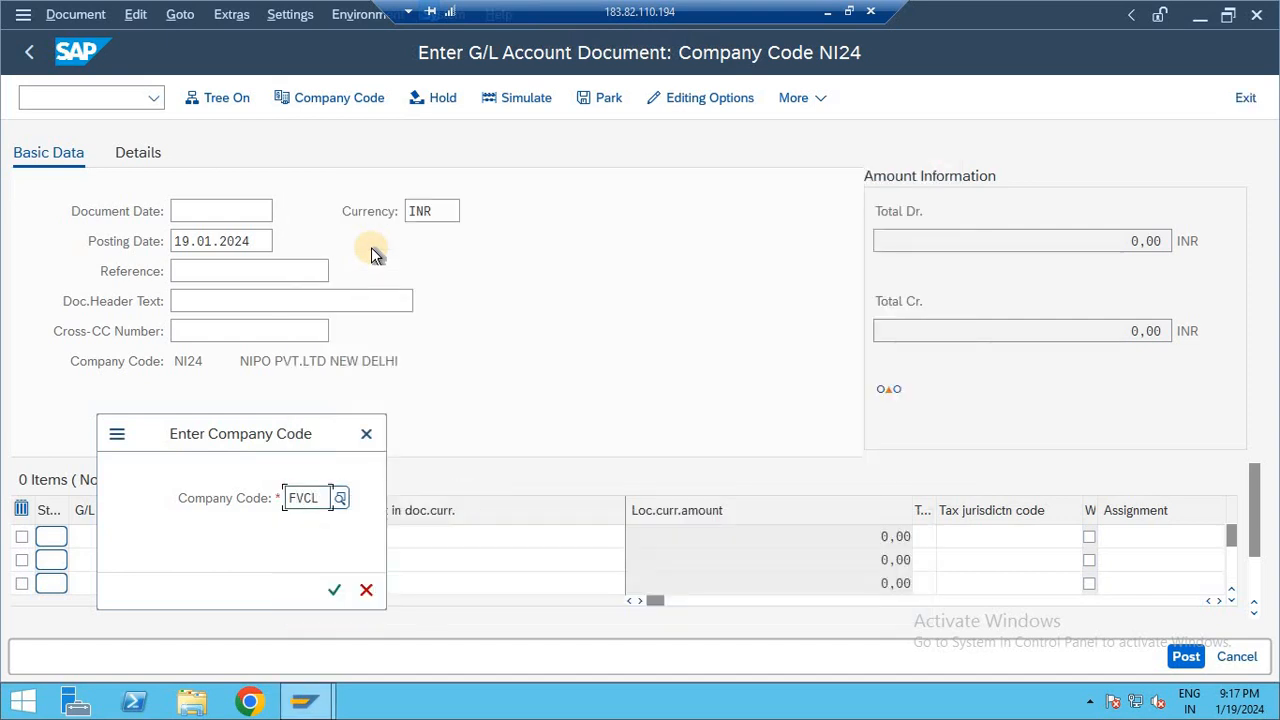
key("Return")
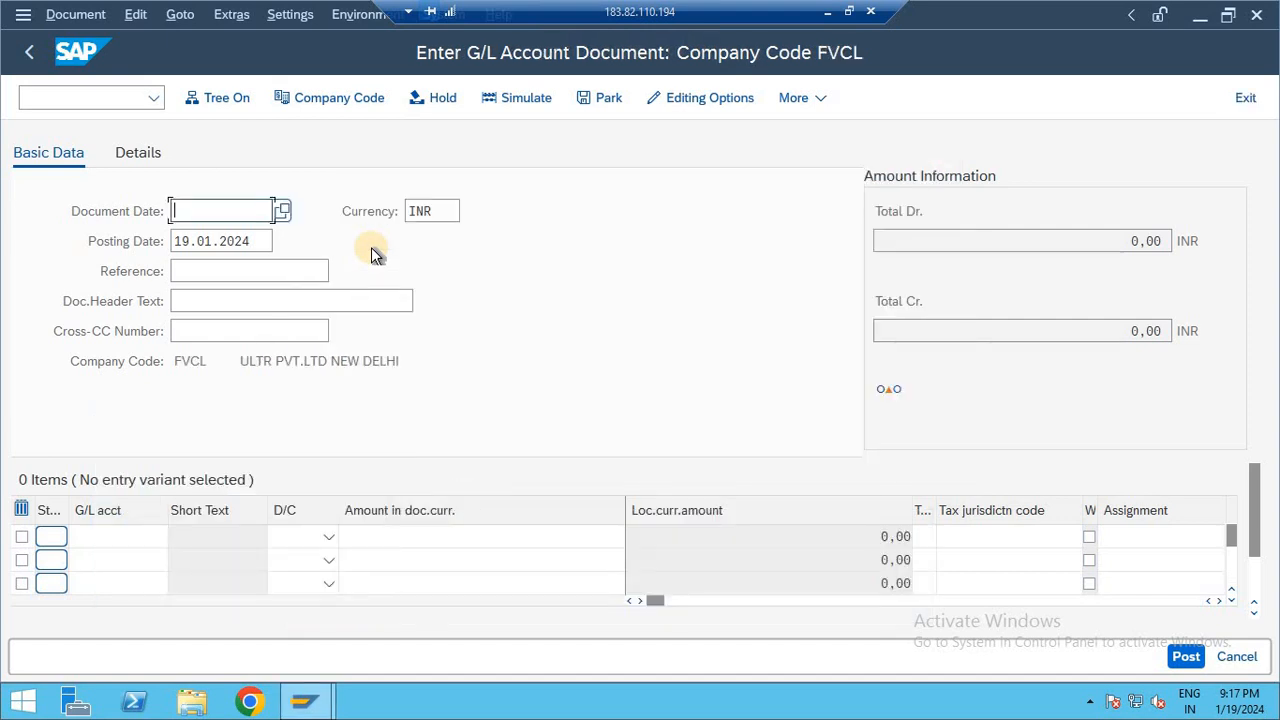
left_click(287, 206)
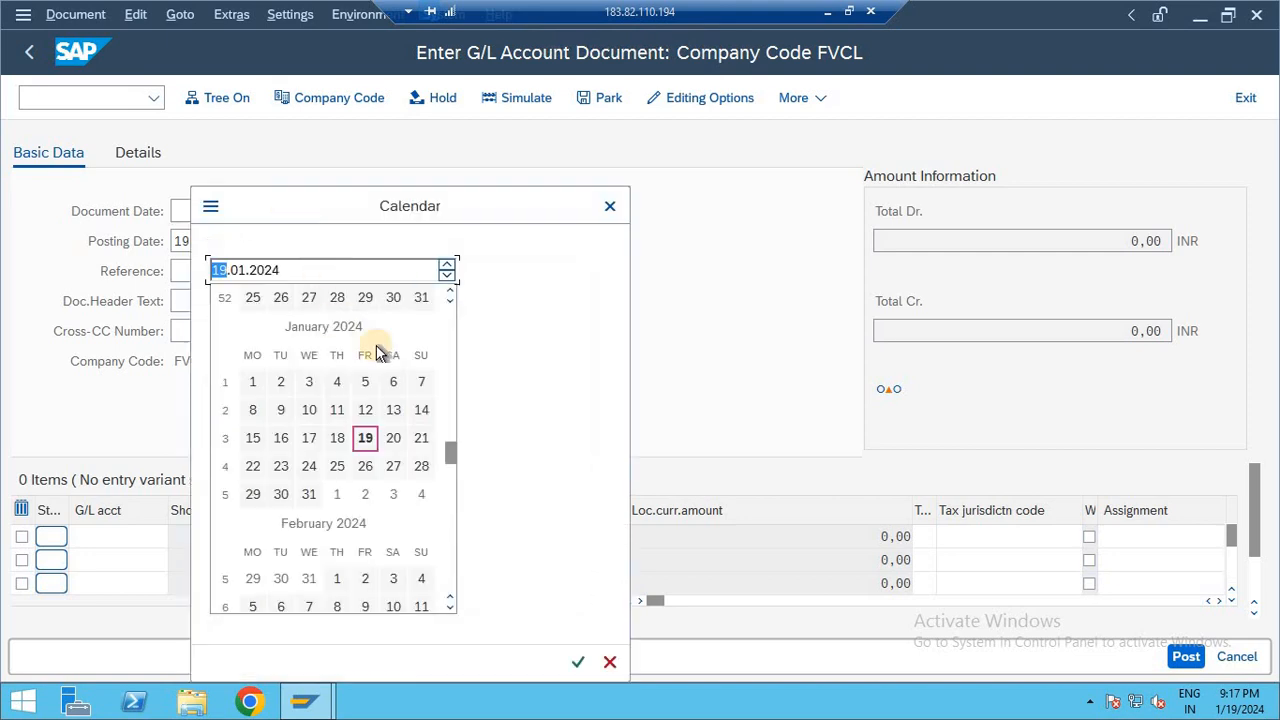
double_click(366, 440)
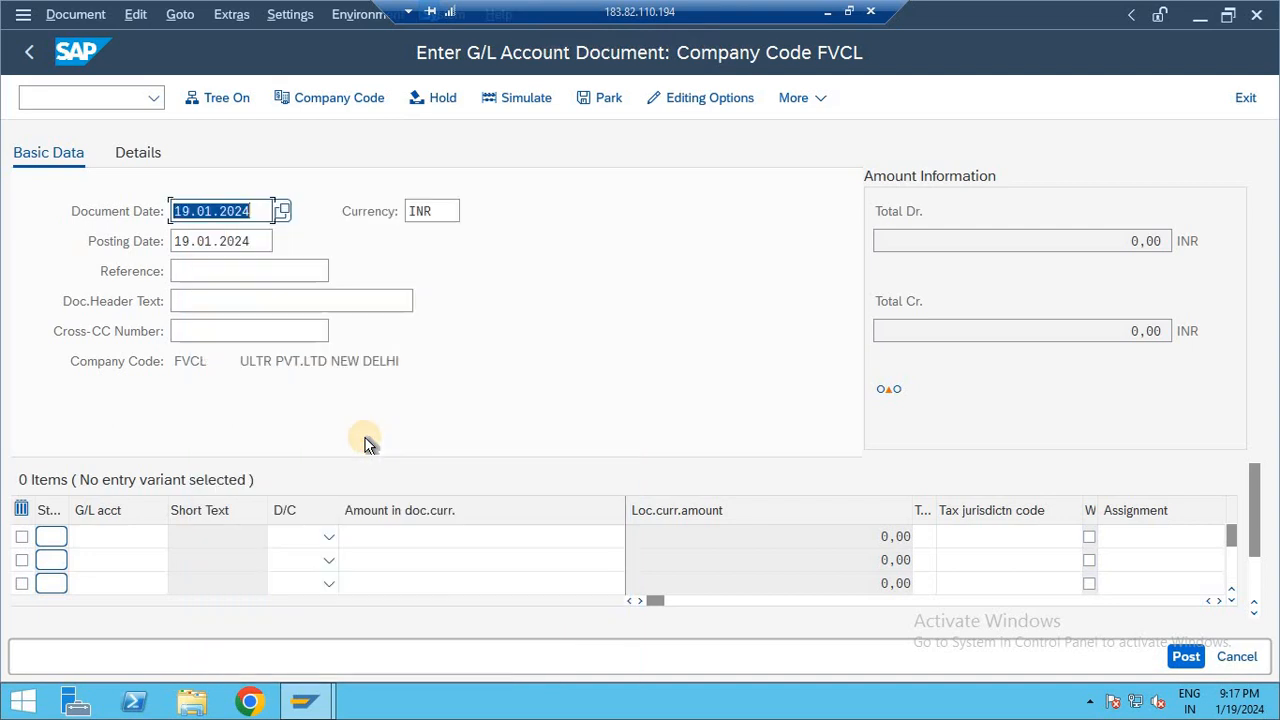
Step: Enter a debit of 5000 in the first line item and a credit of 5000 in the second
left_click(300, 537)
left_click(307, 593)
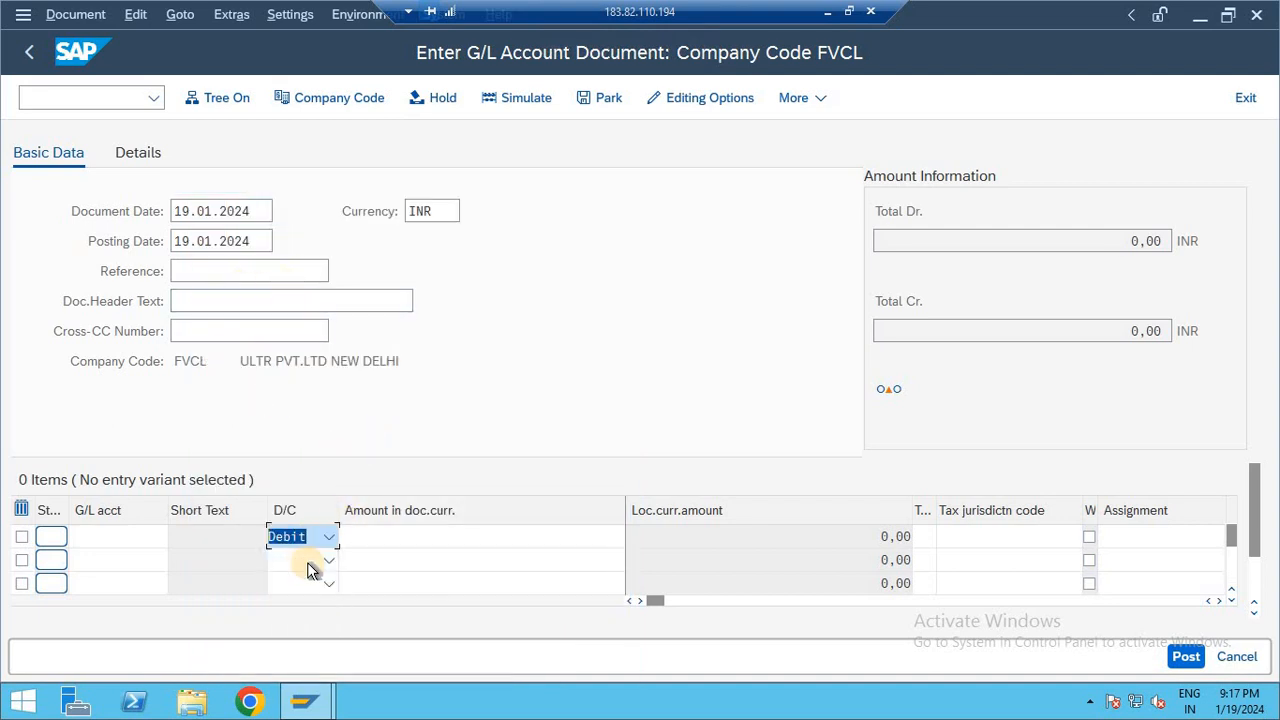
left_click(307, 562)
left_click(304, 477)
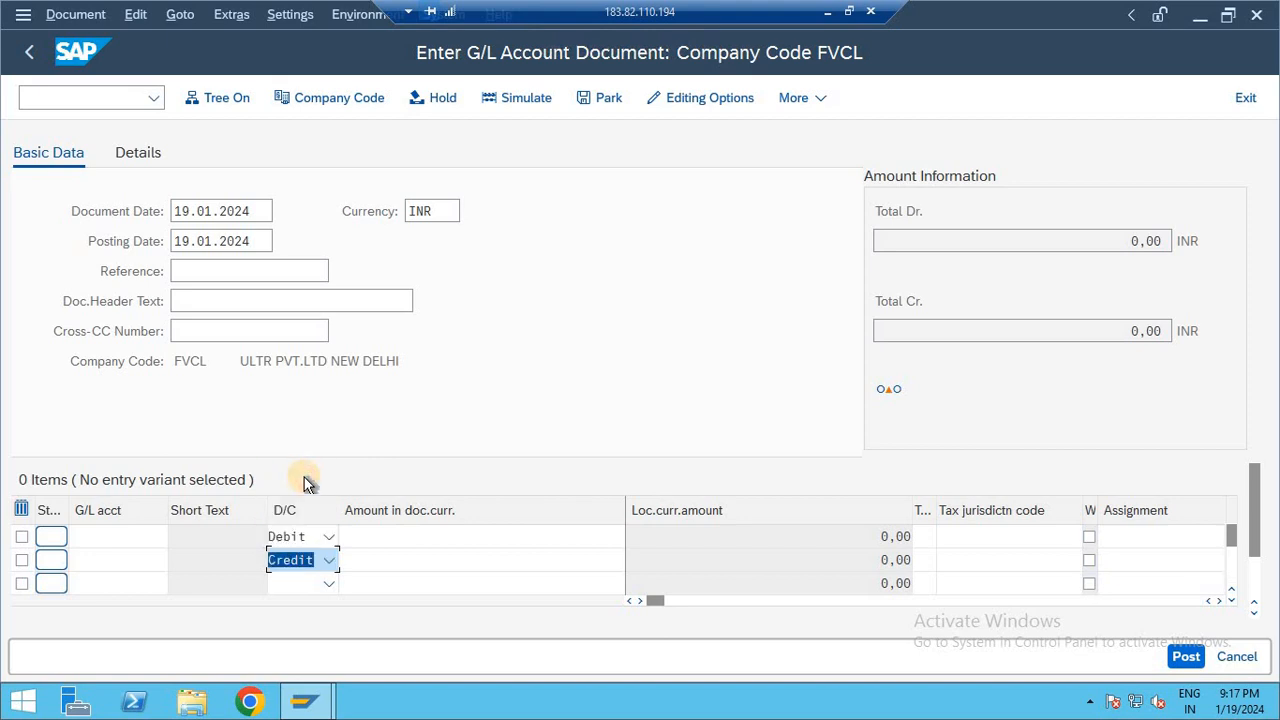
left_click(403, 530)
type("5000")
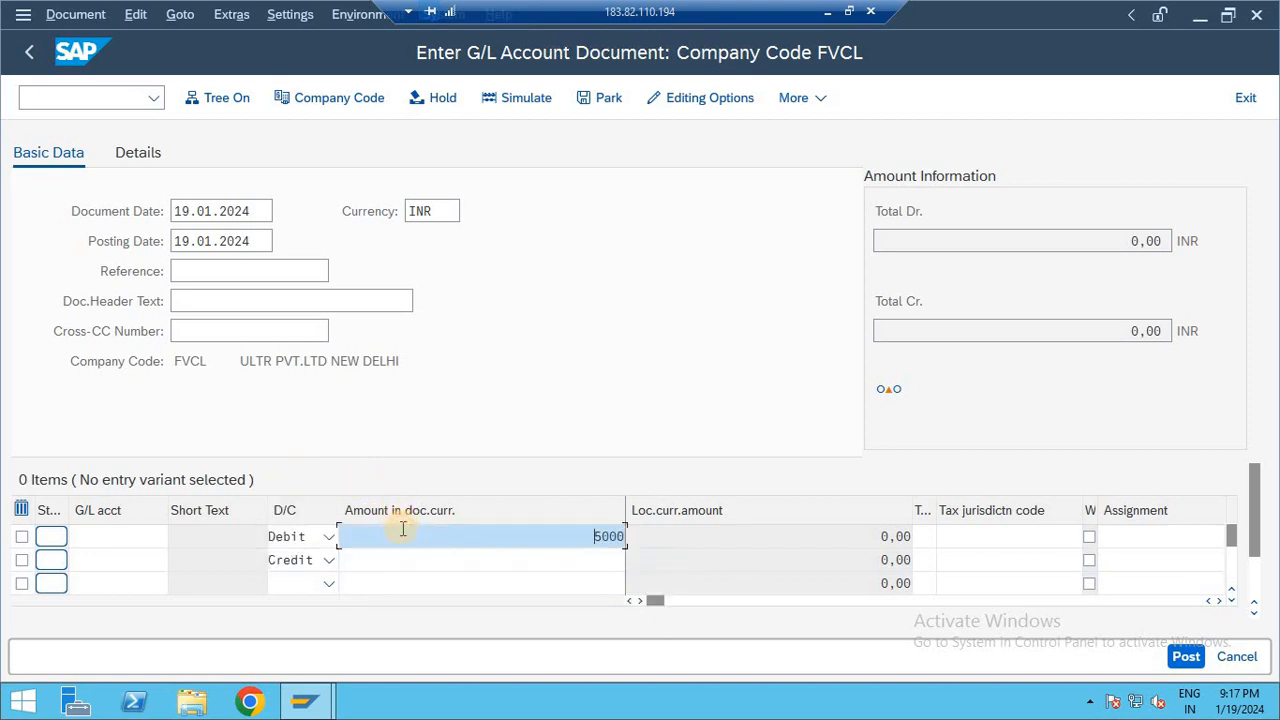
key("Down")
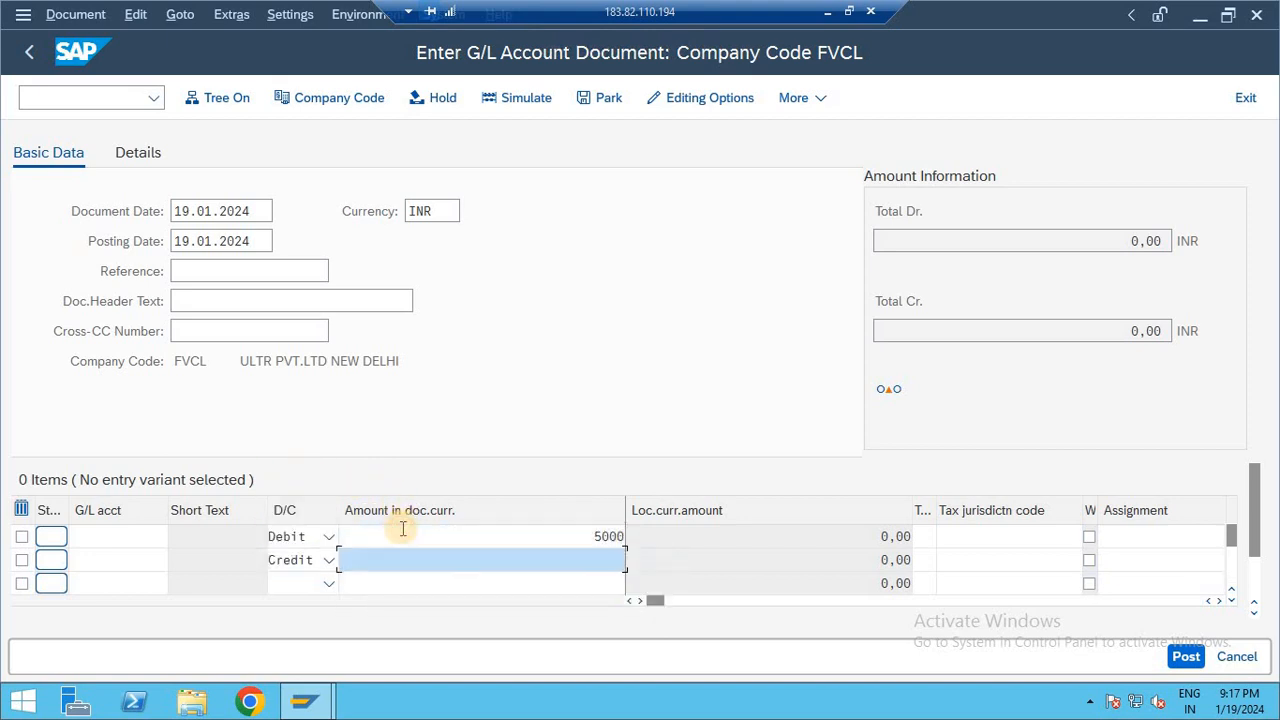
type("5000")
Step: Assign G/L account 101 (FURNITURE A/C FIXED ASSETS) to the debit line of the G/L document
left_click(257, 208)
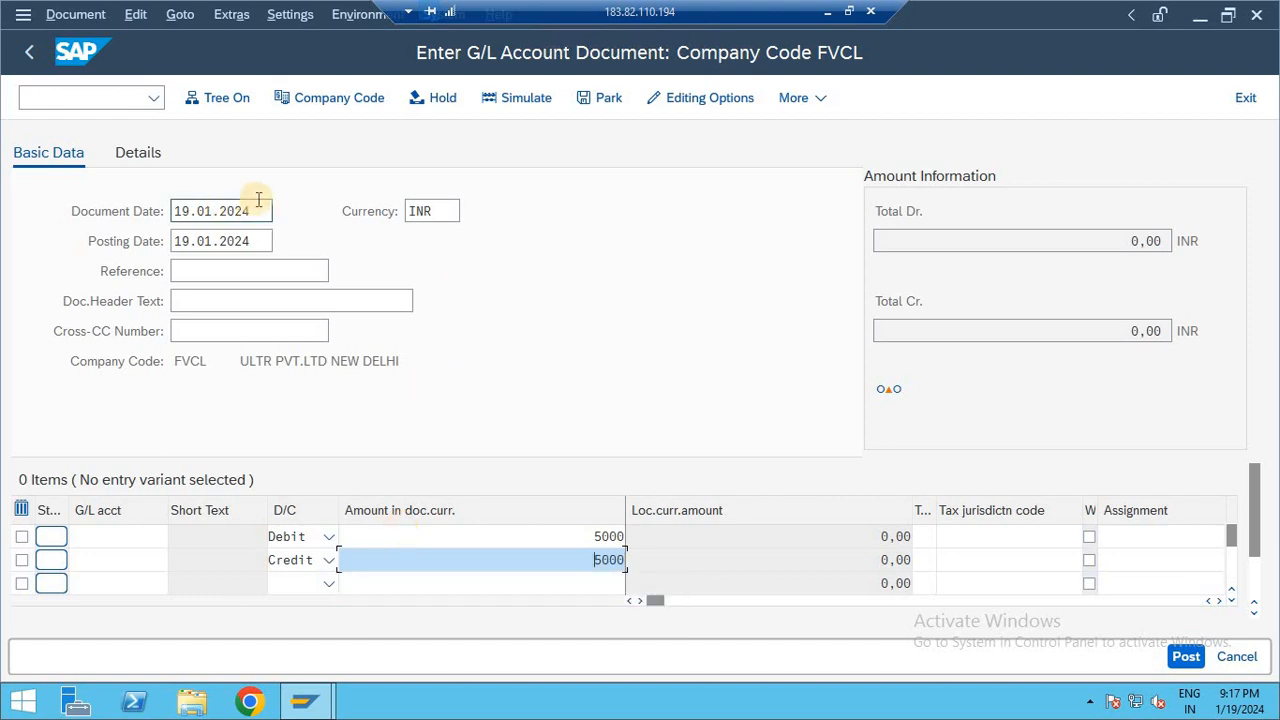
left_click_drag(257, 208, 99, 194)
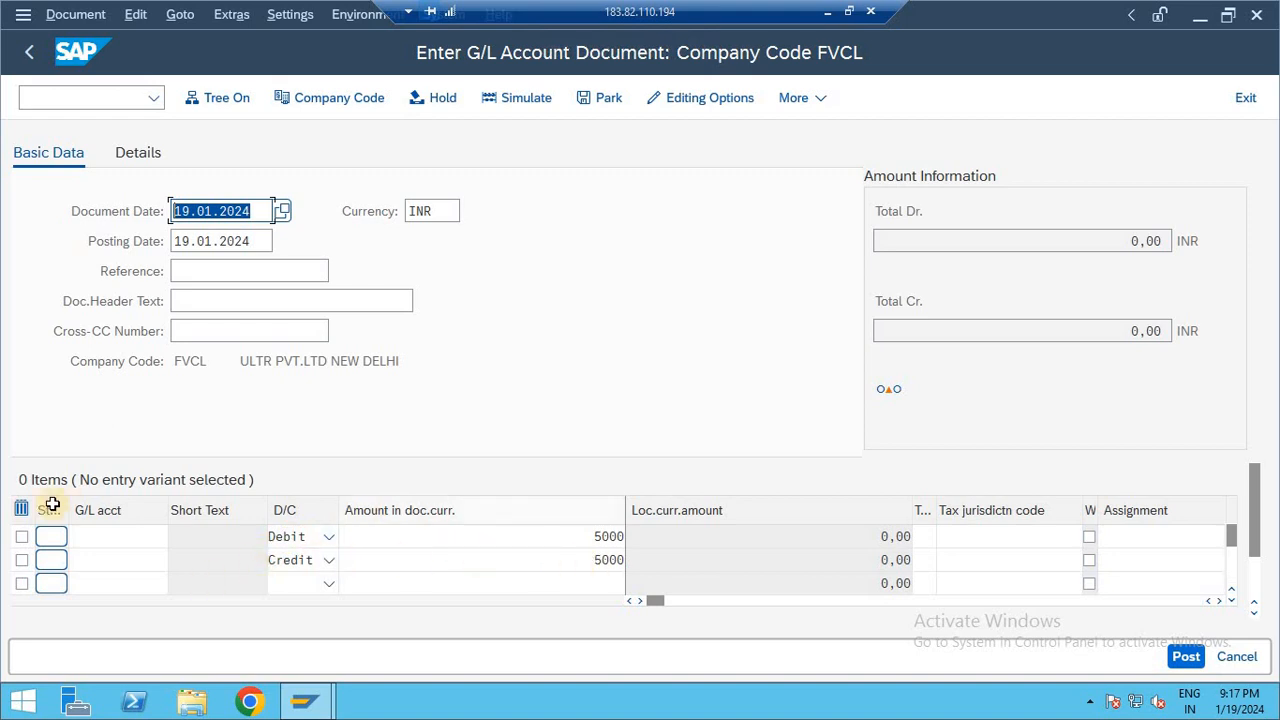
left_click(135, 542)
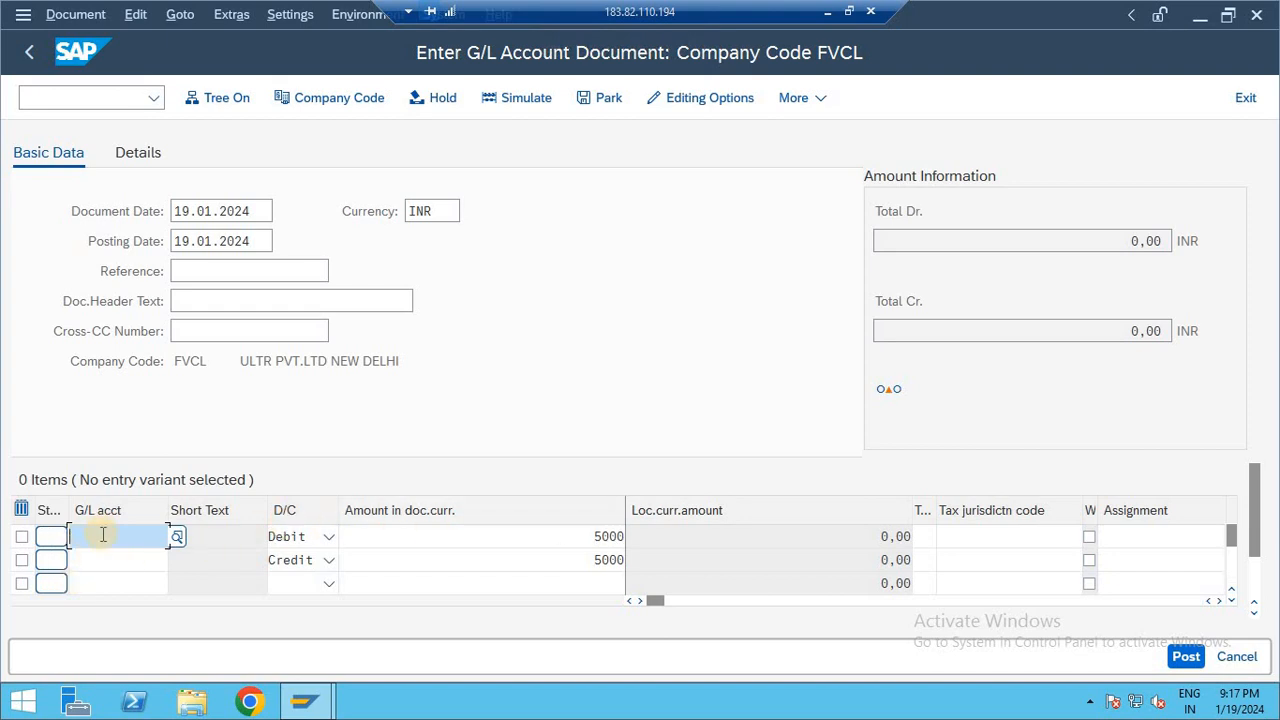
left_click(178, 536)
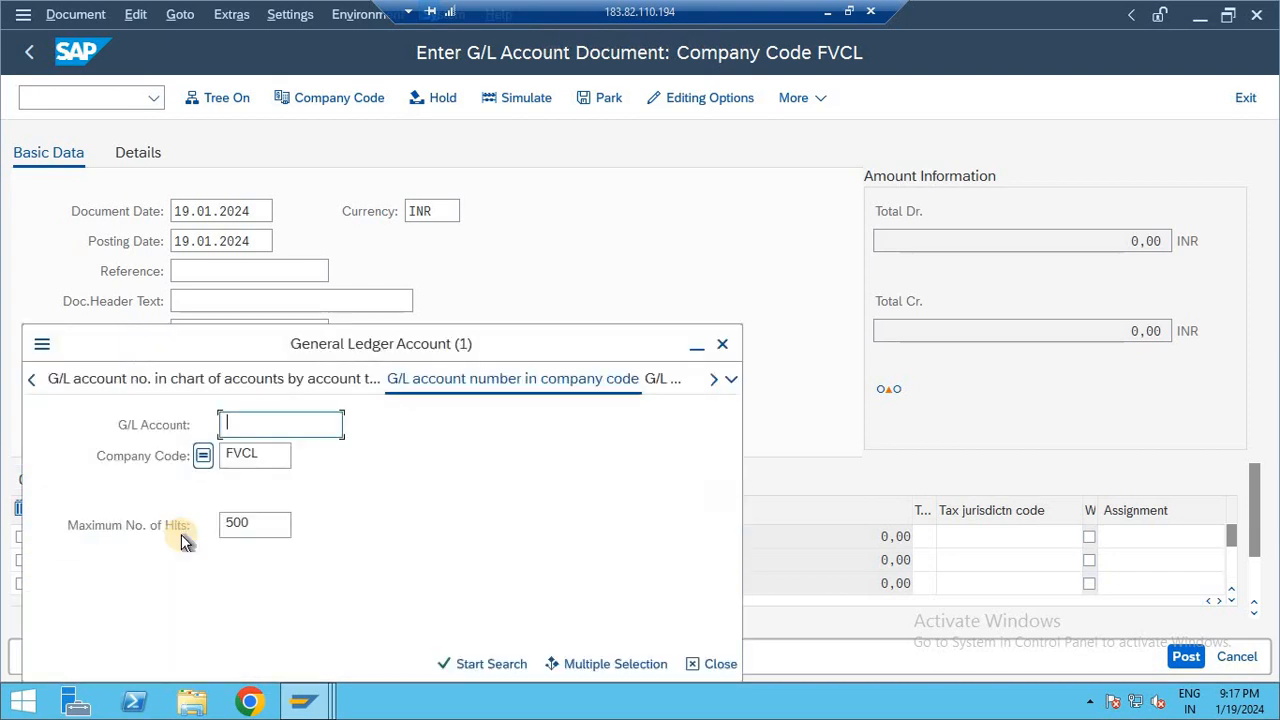
key("Return")
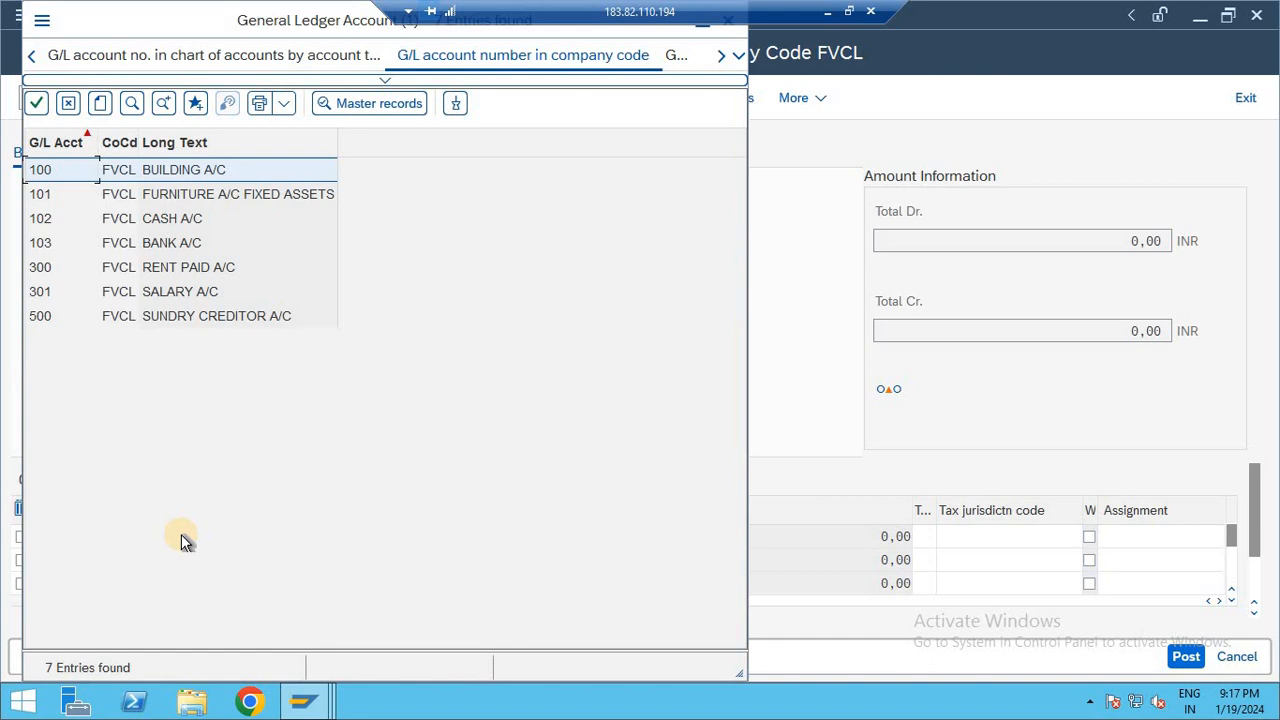
key("Down")
key("Return")
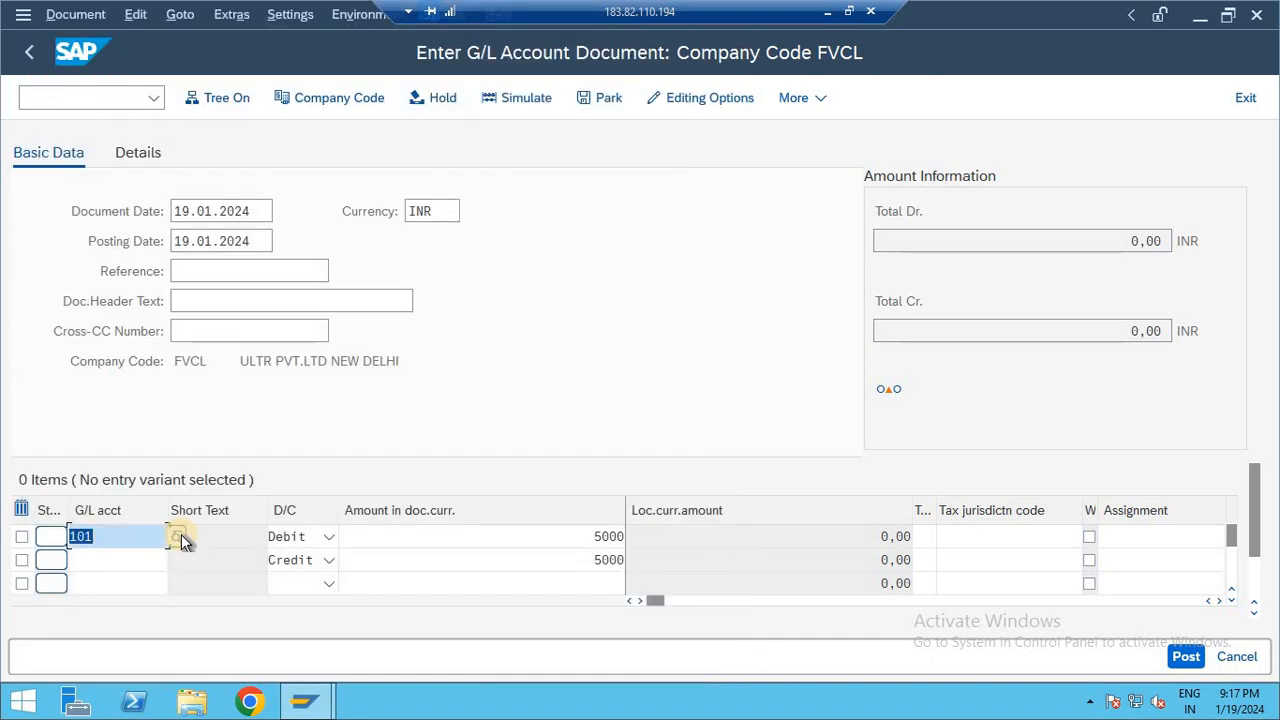
Step: Assign G/L account 102 (CASH A/C) to the credit line and validate the document's line items
left_click(146, 560)
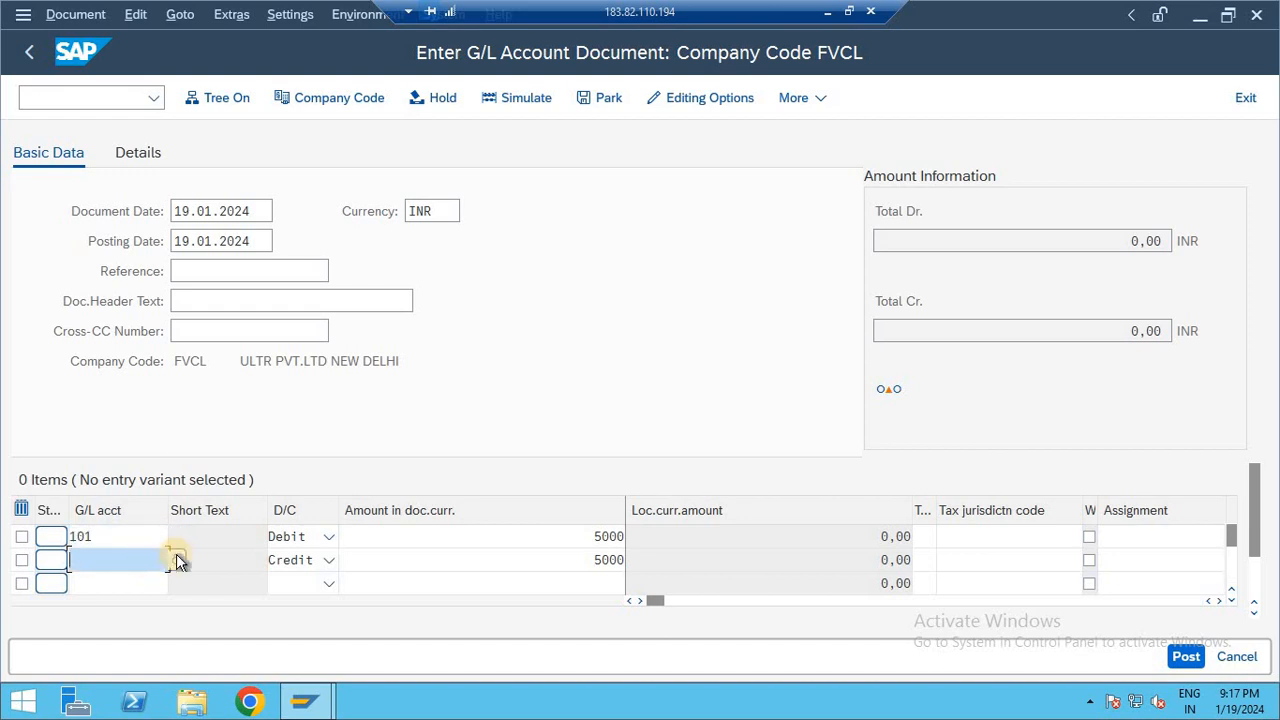
left_click(176, 560)
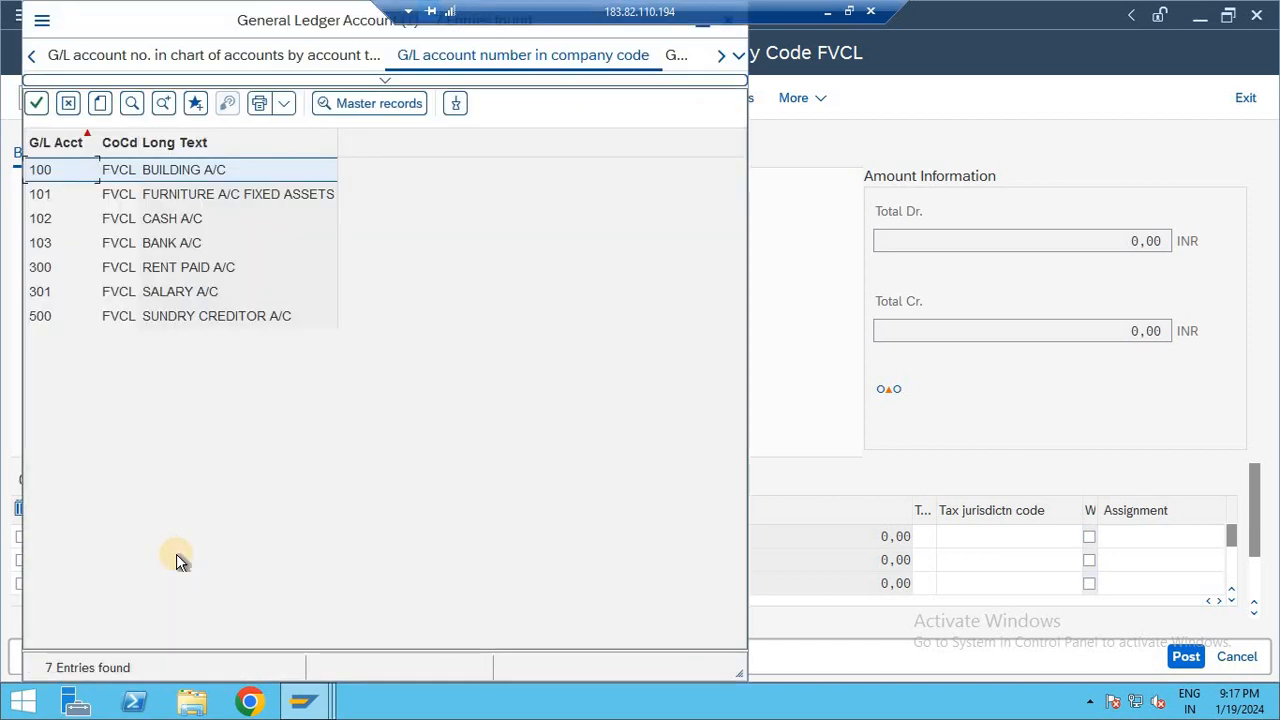
key("Down")
key("Return")
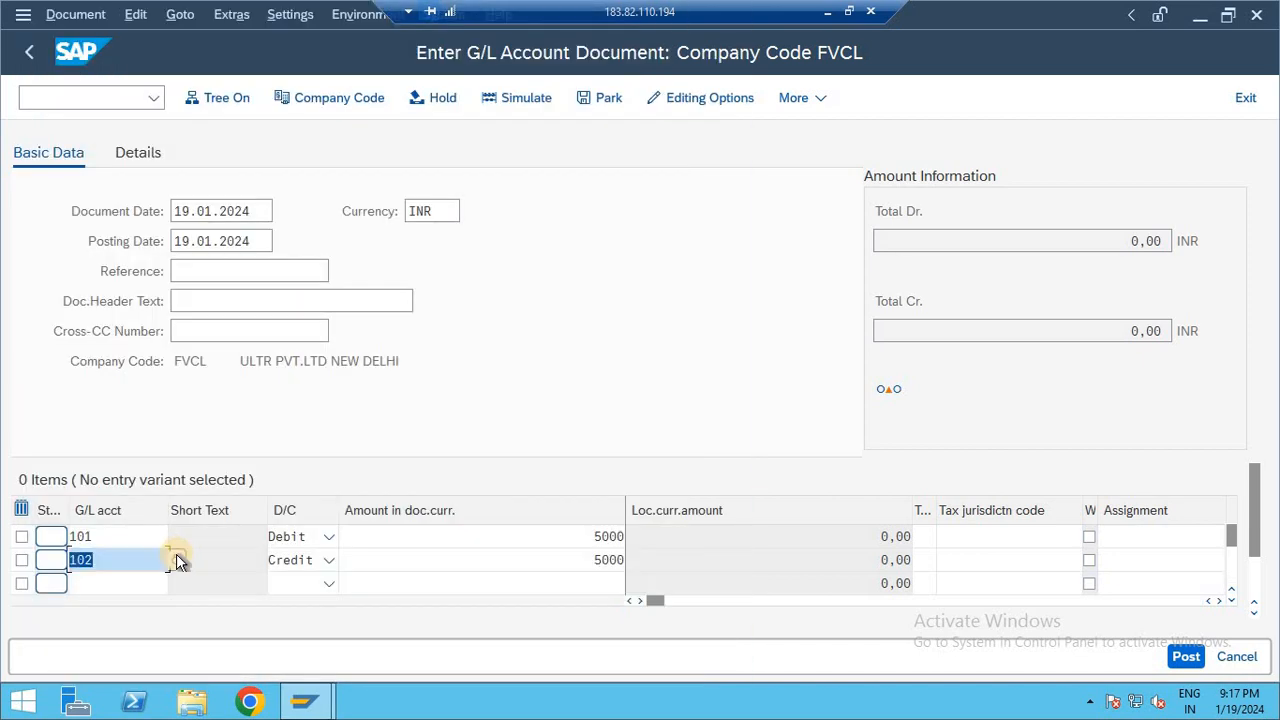
key("Return")
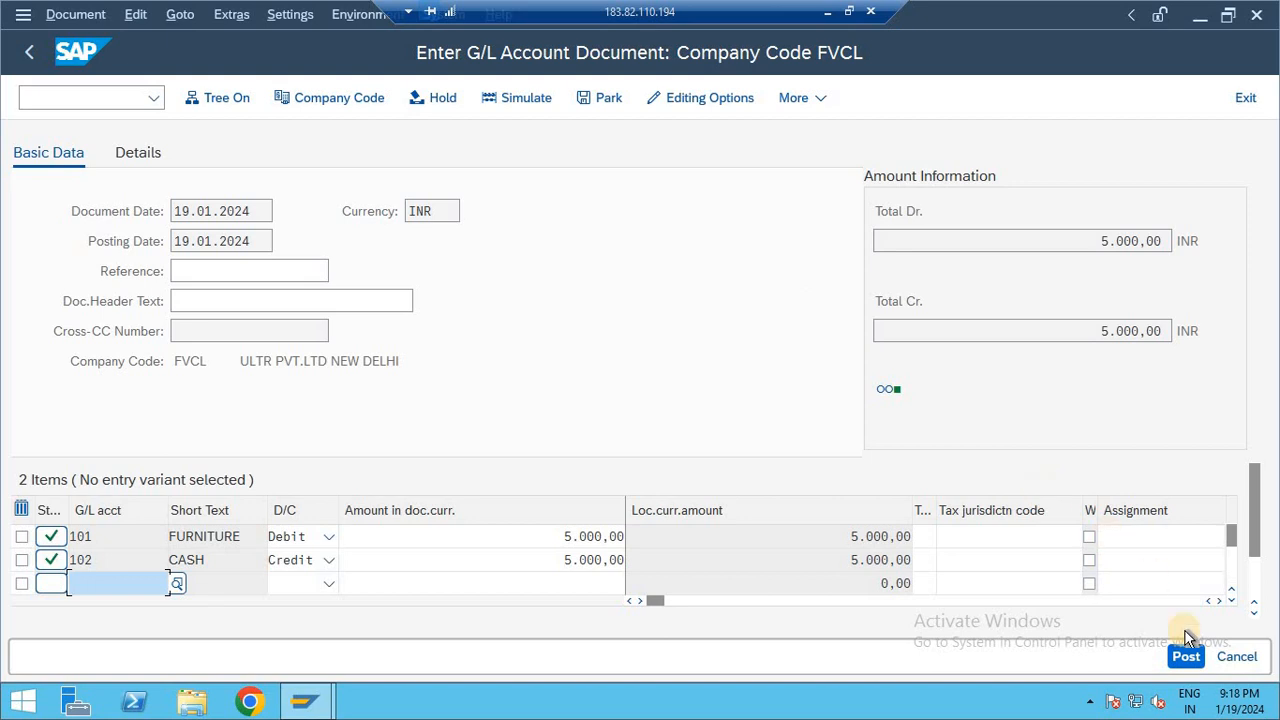
Step: Enter the document header text BEING GOODS PURCHASE and post the G/L account document
left_click(376, 301)
type("BE")
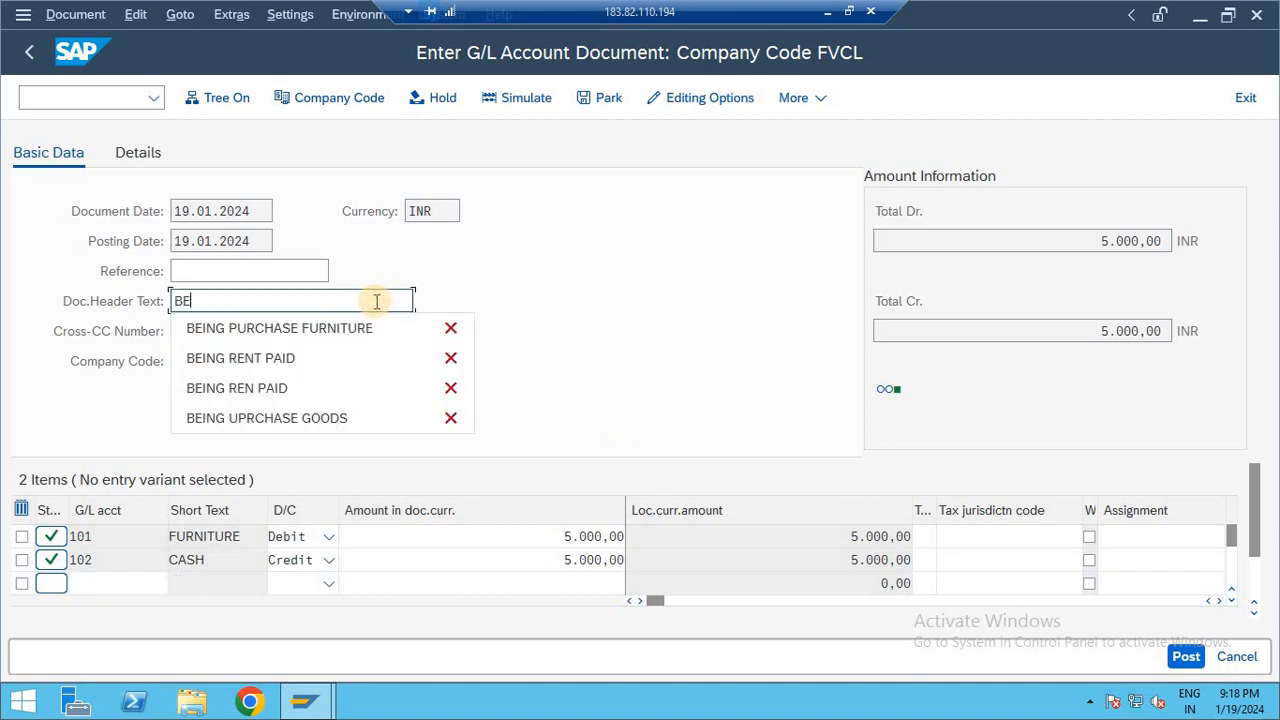
type("ING GOO")
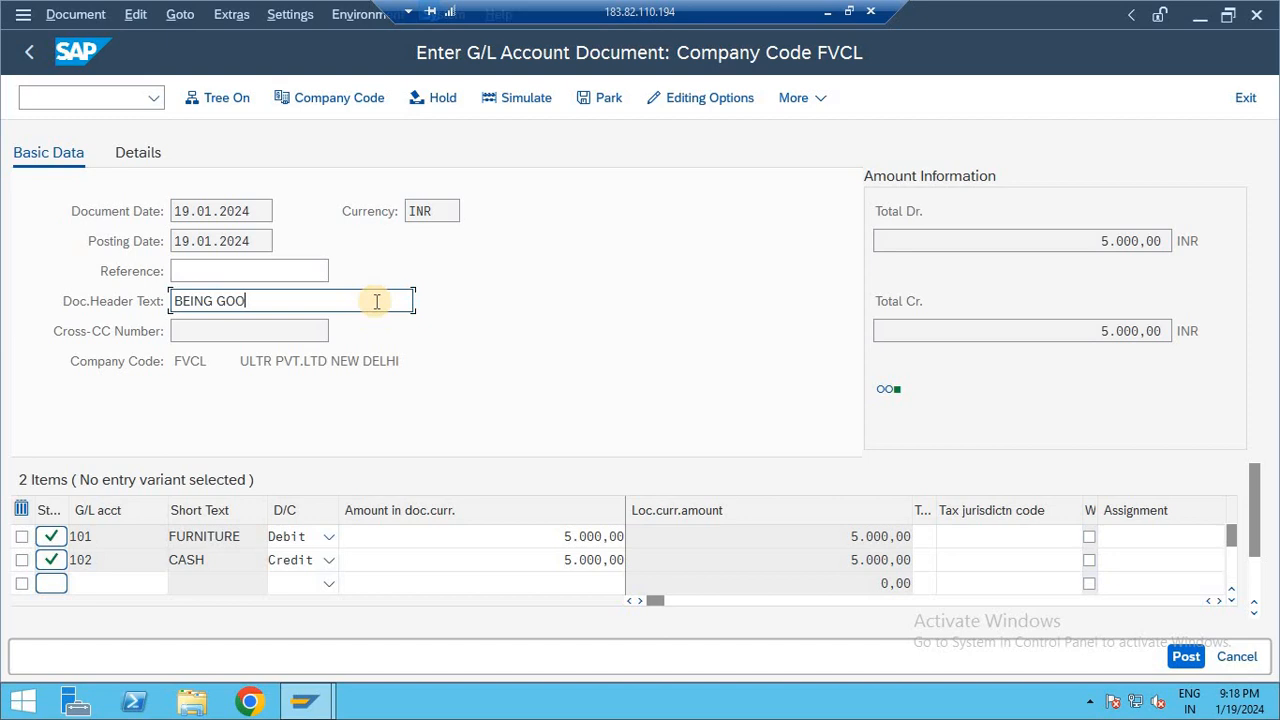
type("DS PURCHASE")
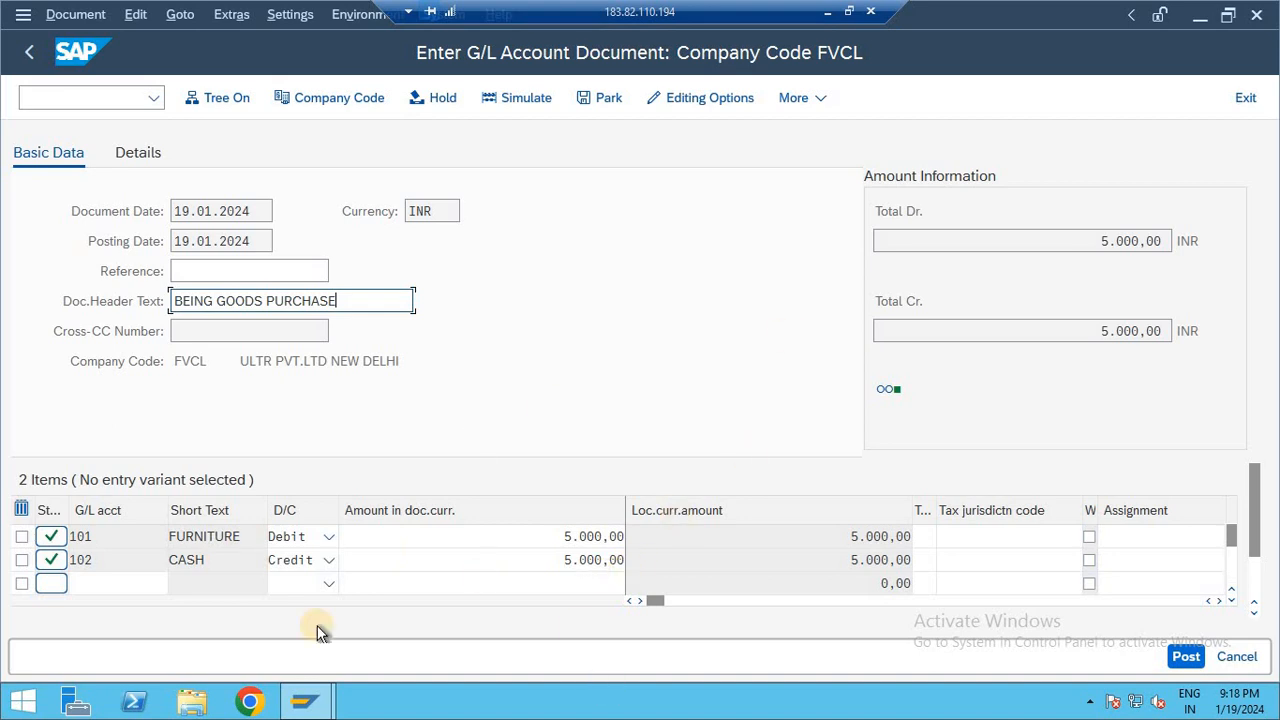
left_click_drag(652, 600, 868, 606)
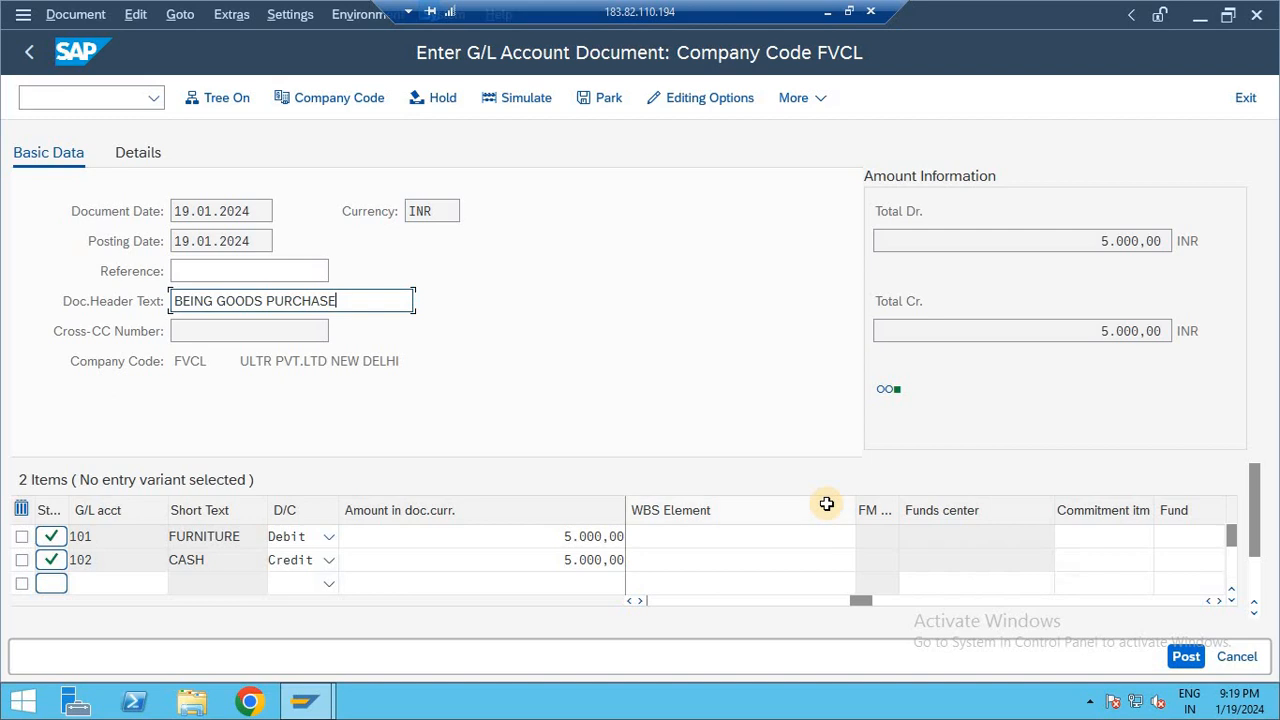
left_click_drag(865, 604, 785, 623)
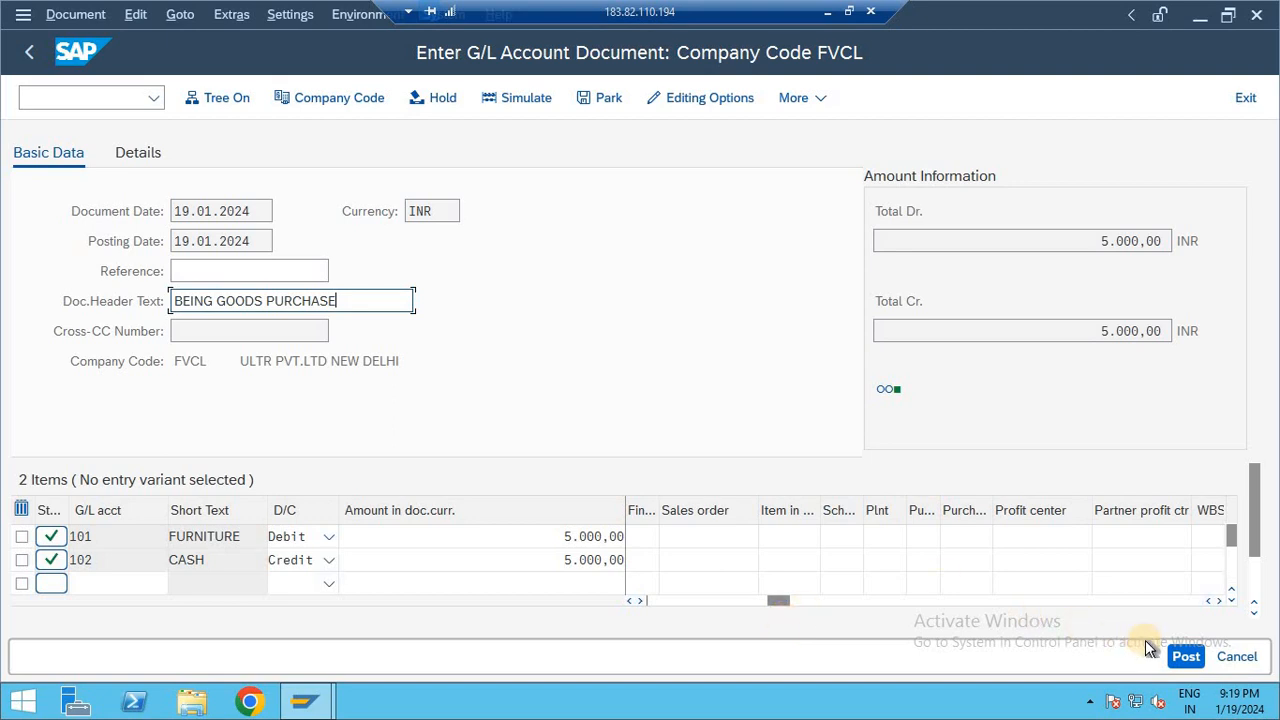
left_click(1181, 656)
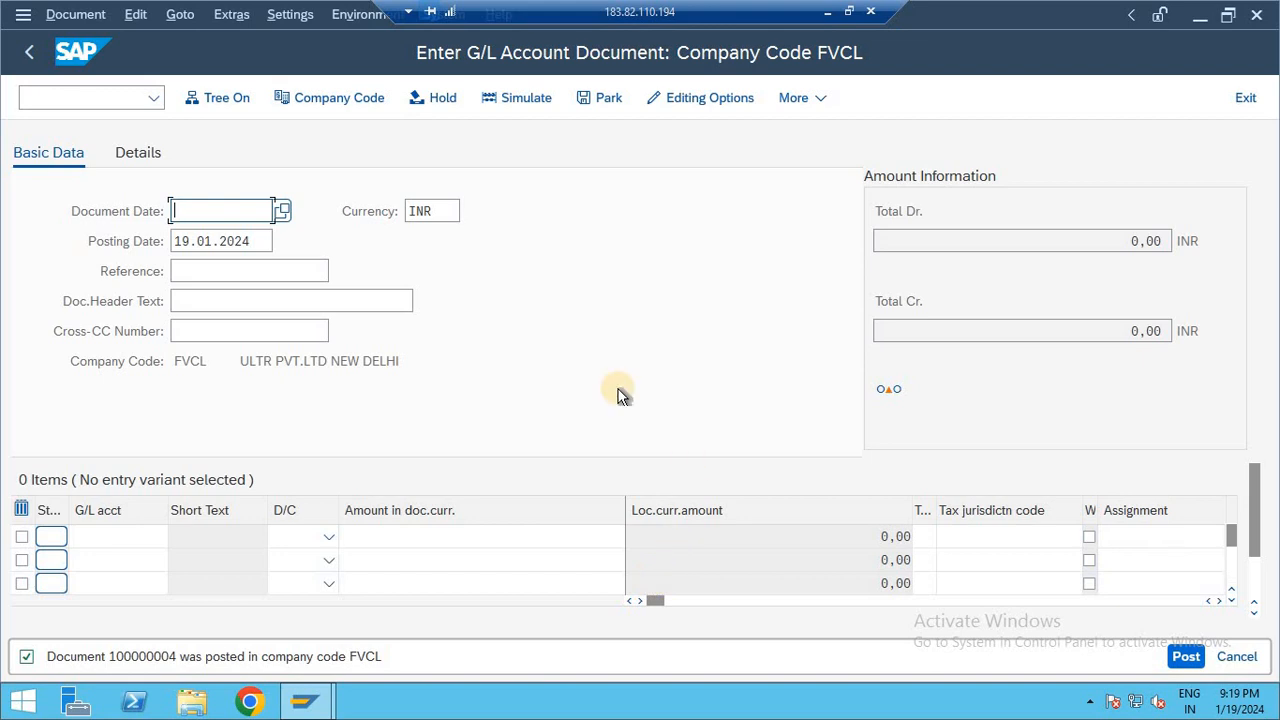
Step: Return to the SAP Easy Access screen and open transaction F-02 for a G/L account posting
left_click(102, 97)
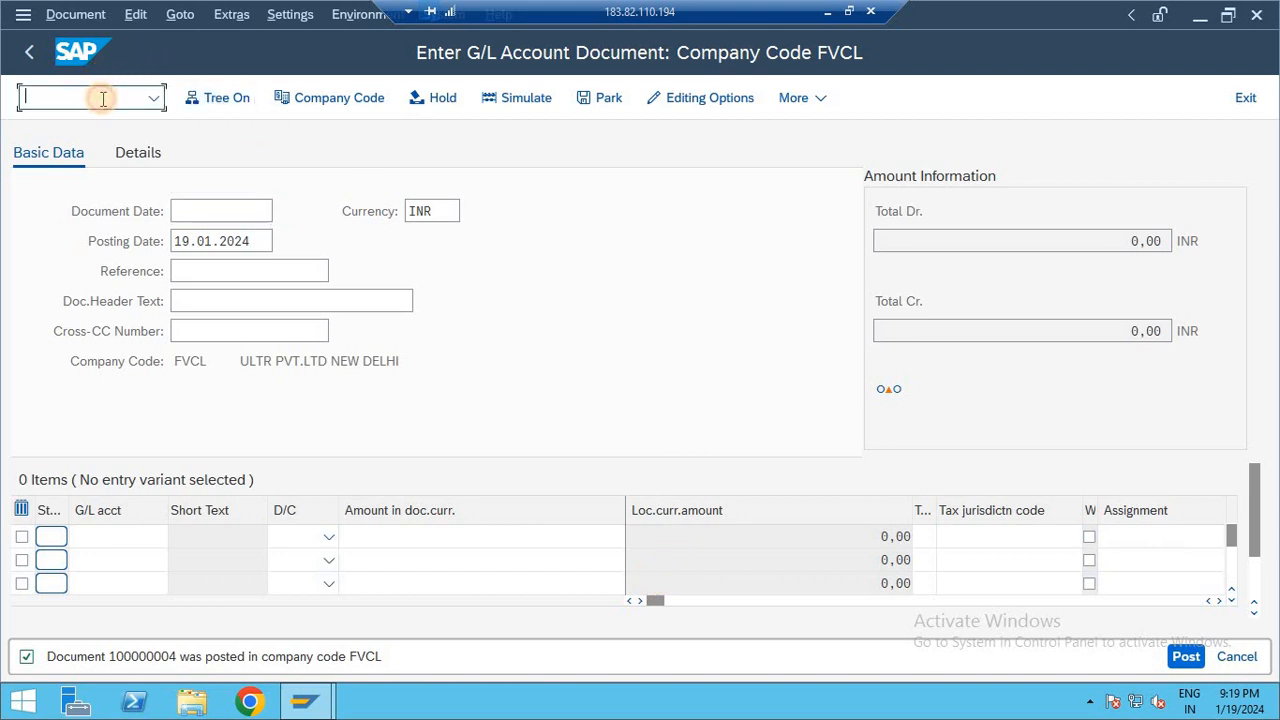
type("/n")
key("Return")
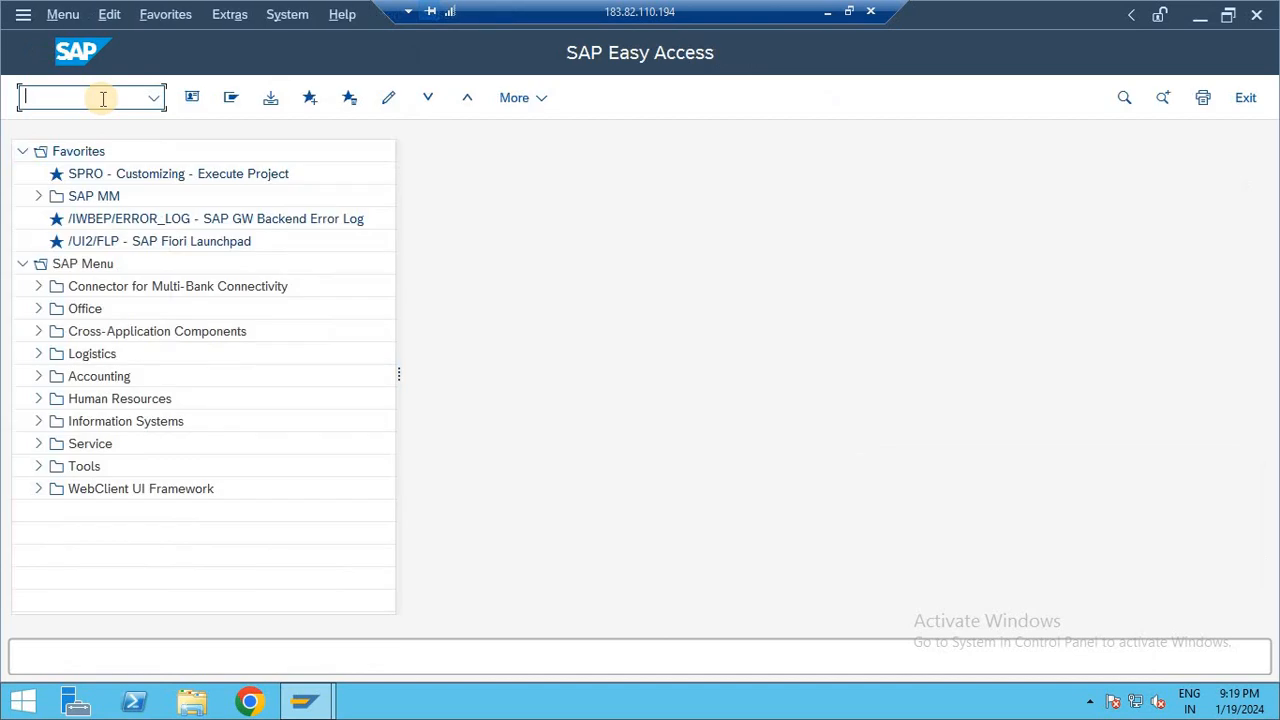
type("F-02")
key("Return")
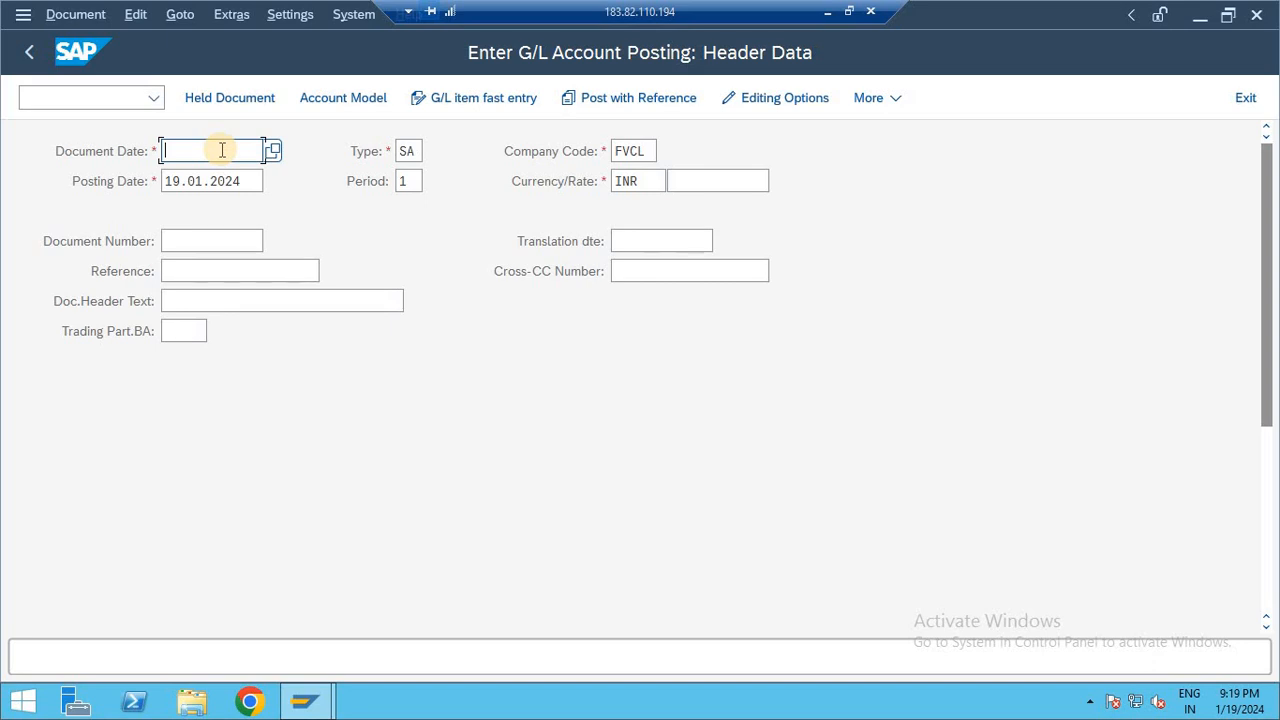
Step: Set the document date to 19.01.2024 and the first line item's posting key to 40 (Debit entry)
left_click(273, 152)
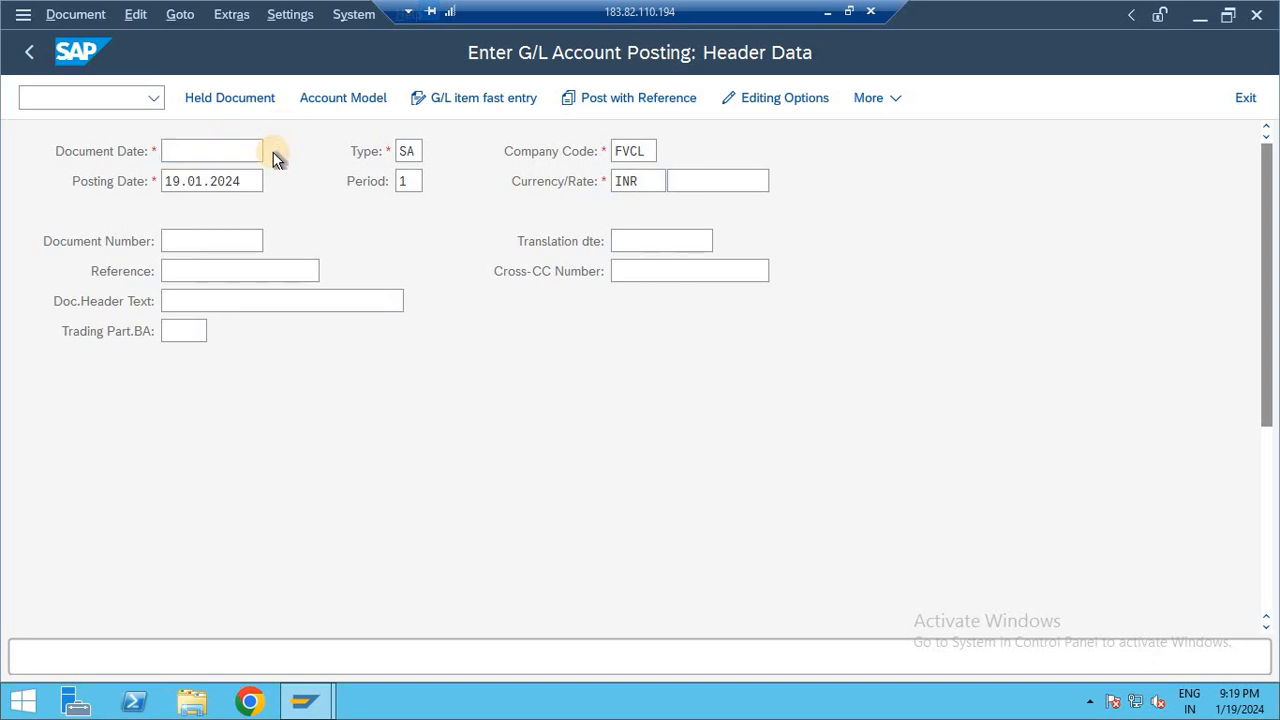
double_click(366, 437)
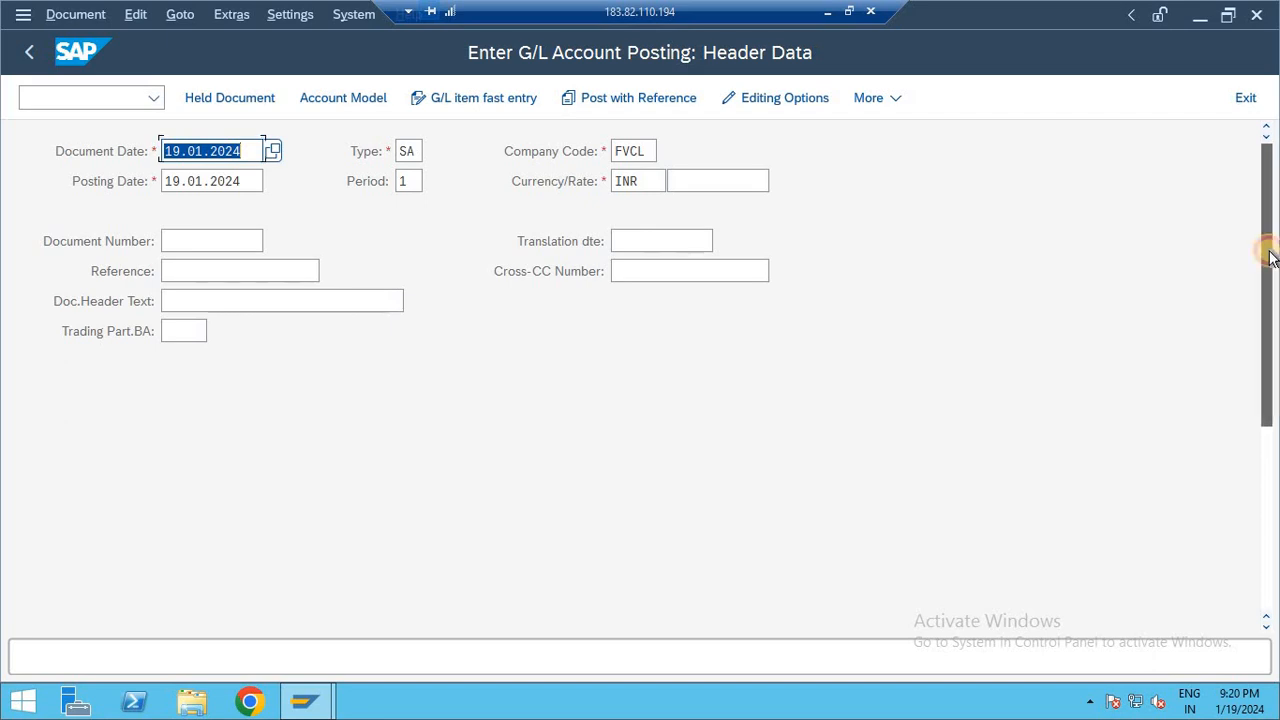
left_click_drag(1270, 258, 1266, 425)
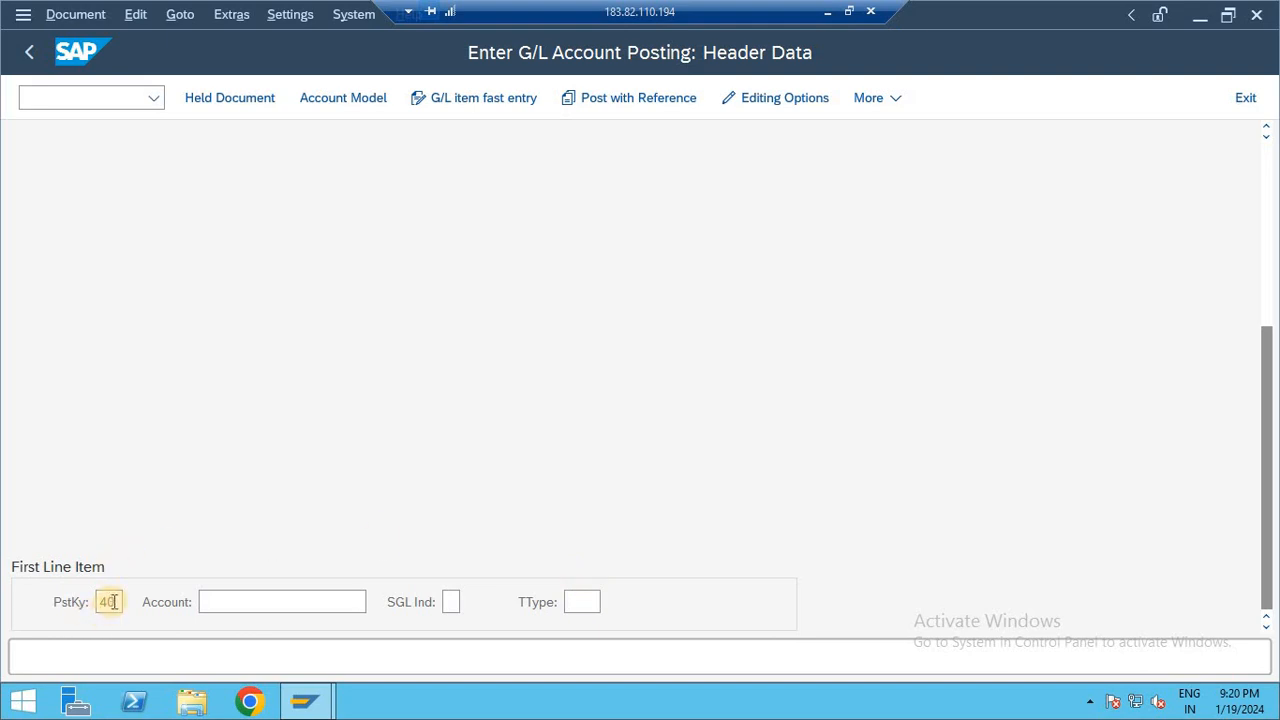
left_click_drag(110, 602, 68, 602)
key("BackSpace")
type("40")
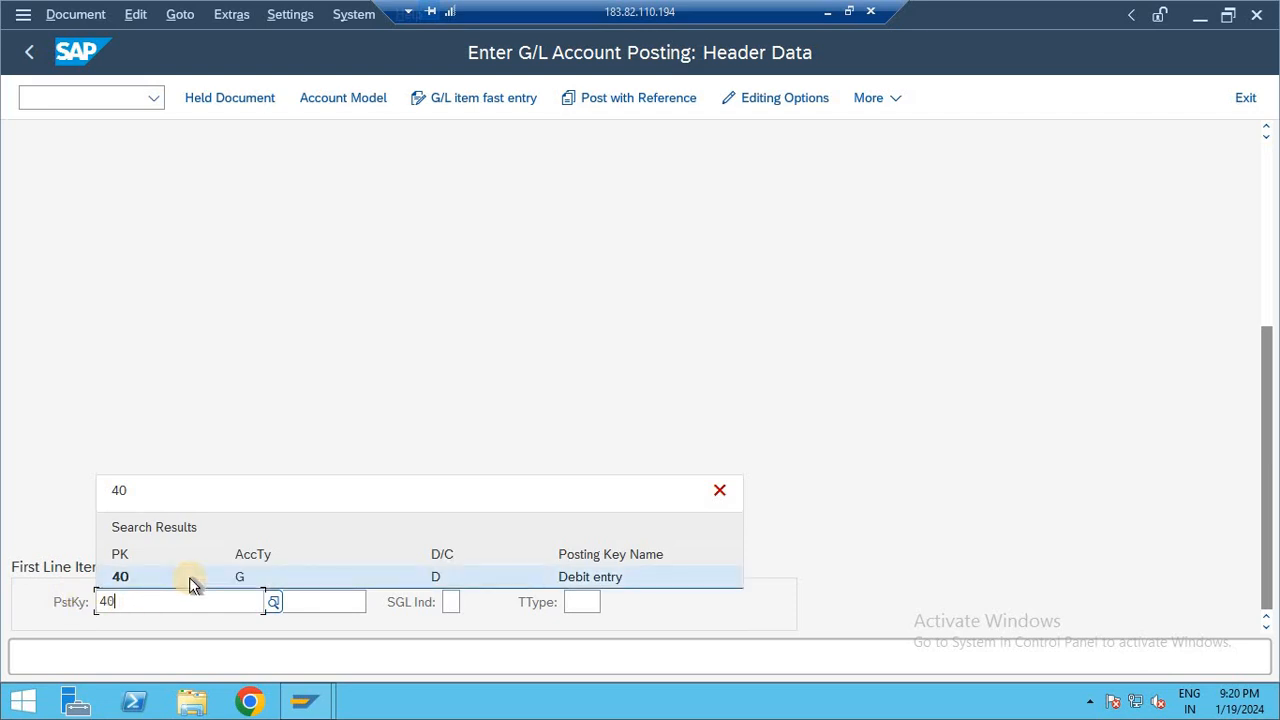
left_click(190, 578)
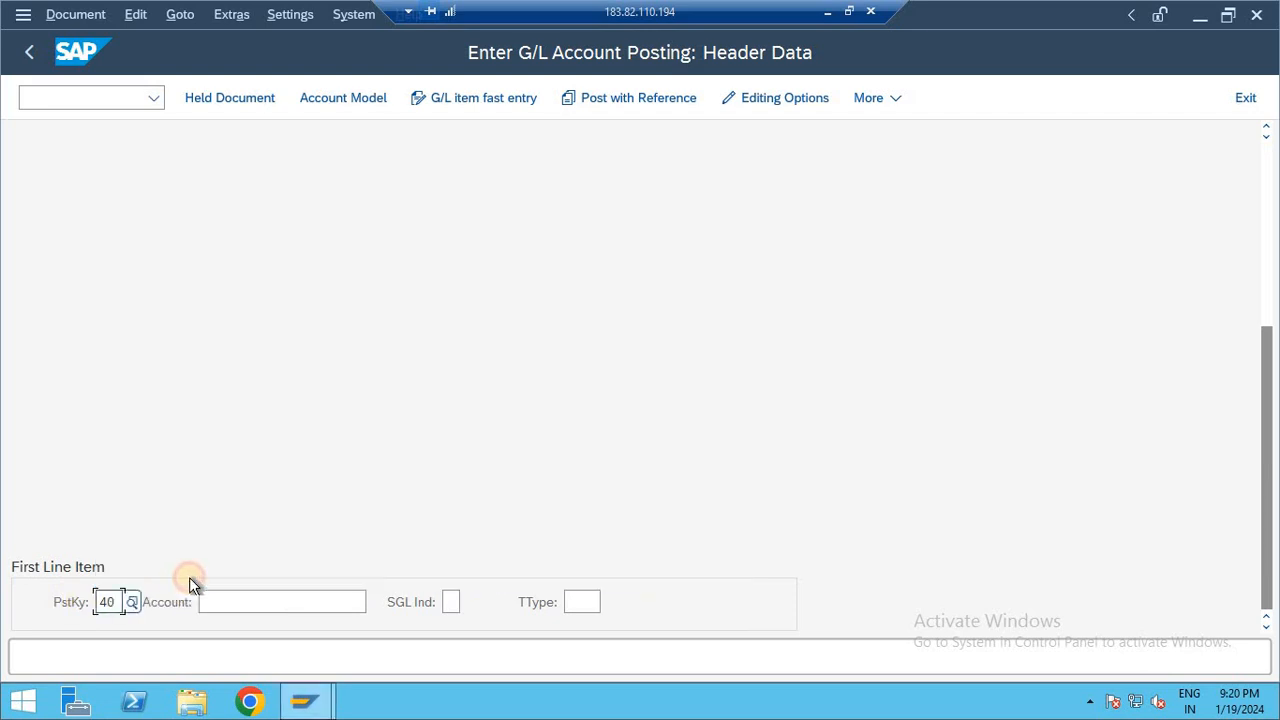
Step: Select account 101 (FURNITURE A/C FIXED ASSETS) for the first line item and proceed to its detail entry
left_click(352, 600)
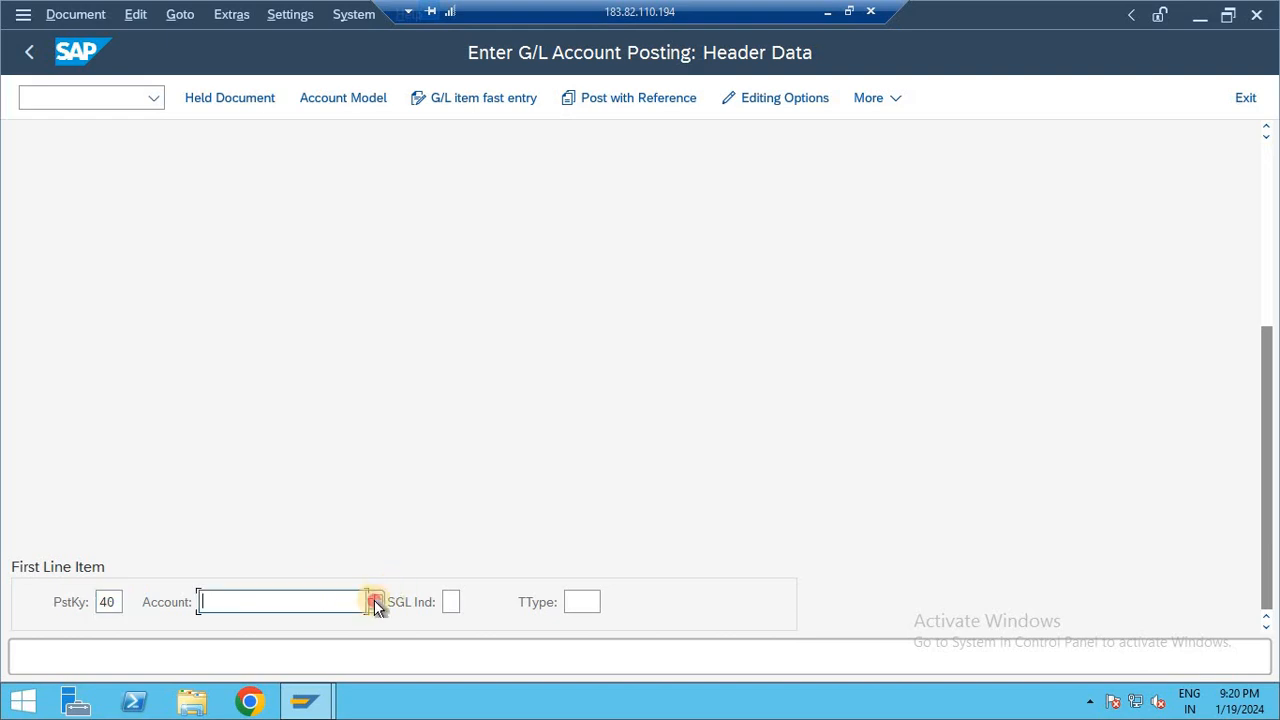
left_click(370, 601)
key("Return")
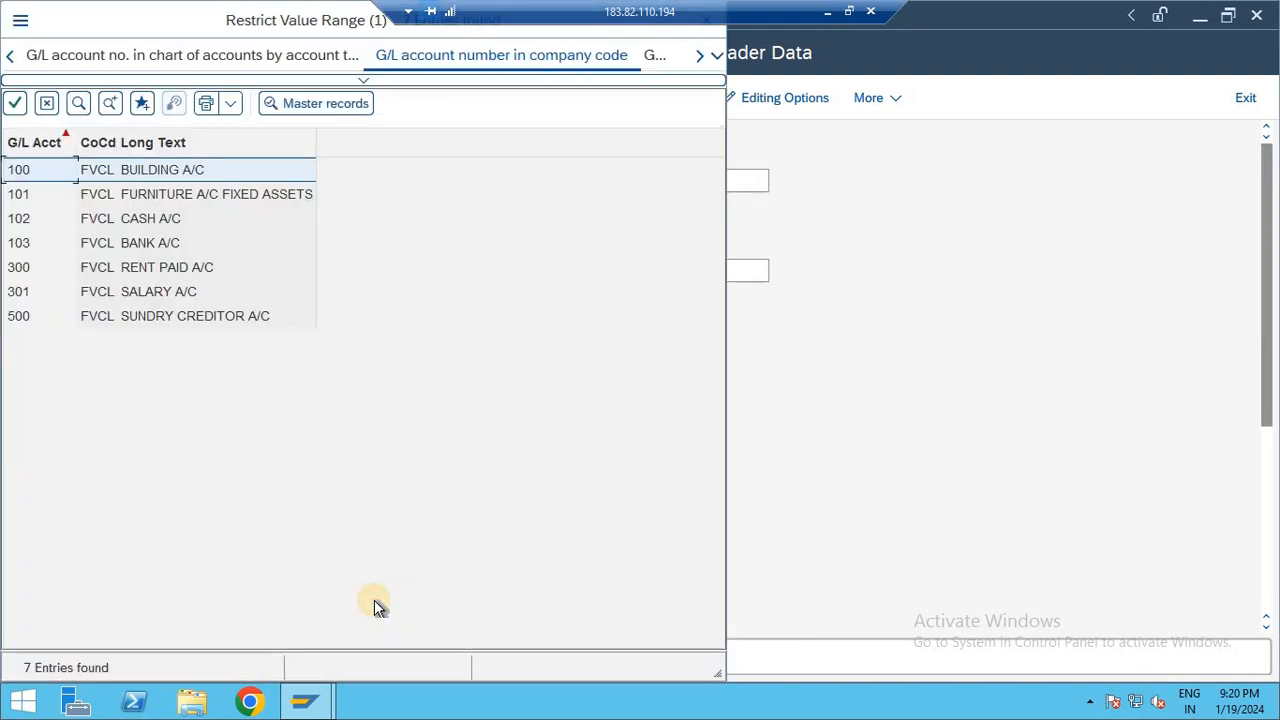
key("Down")
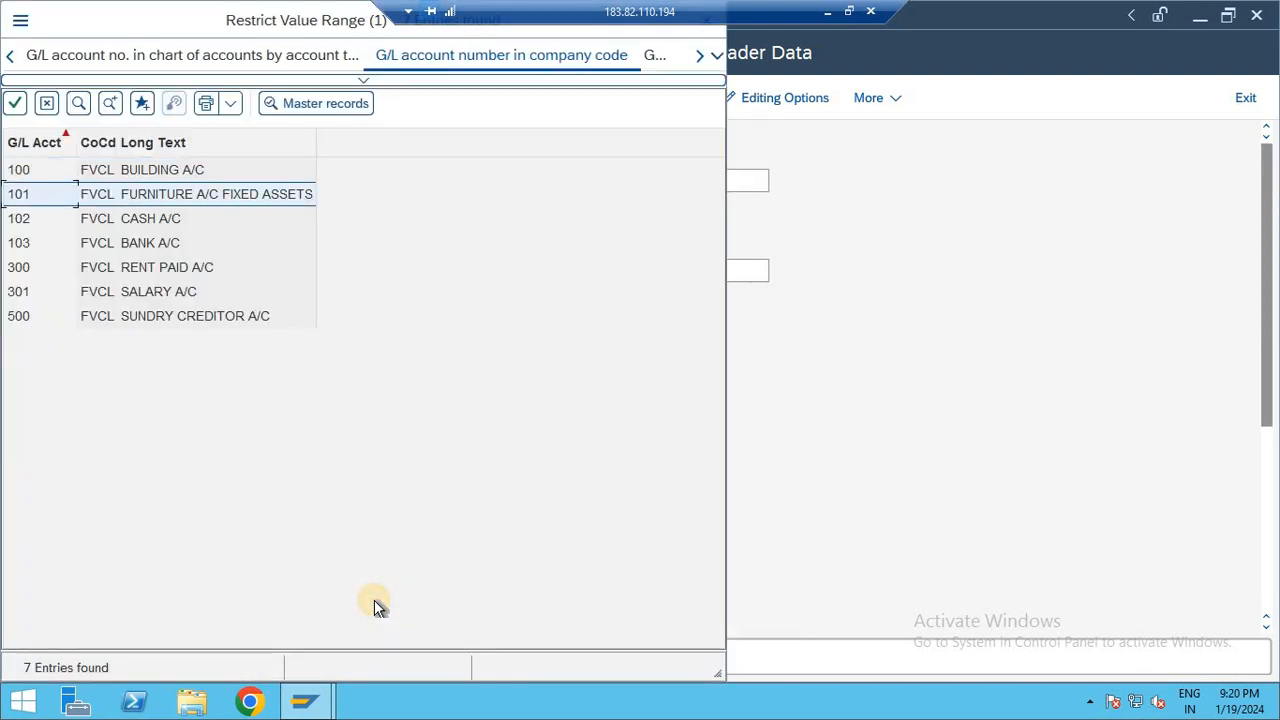
key("Return")
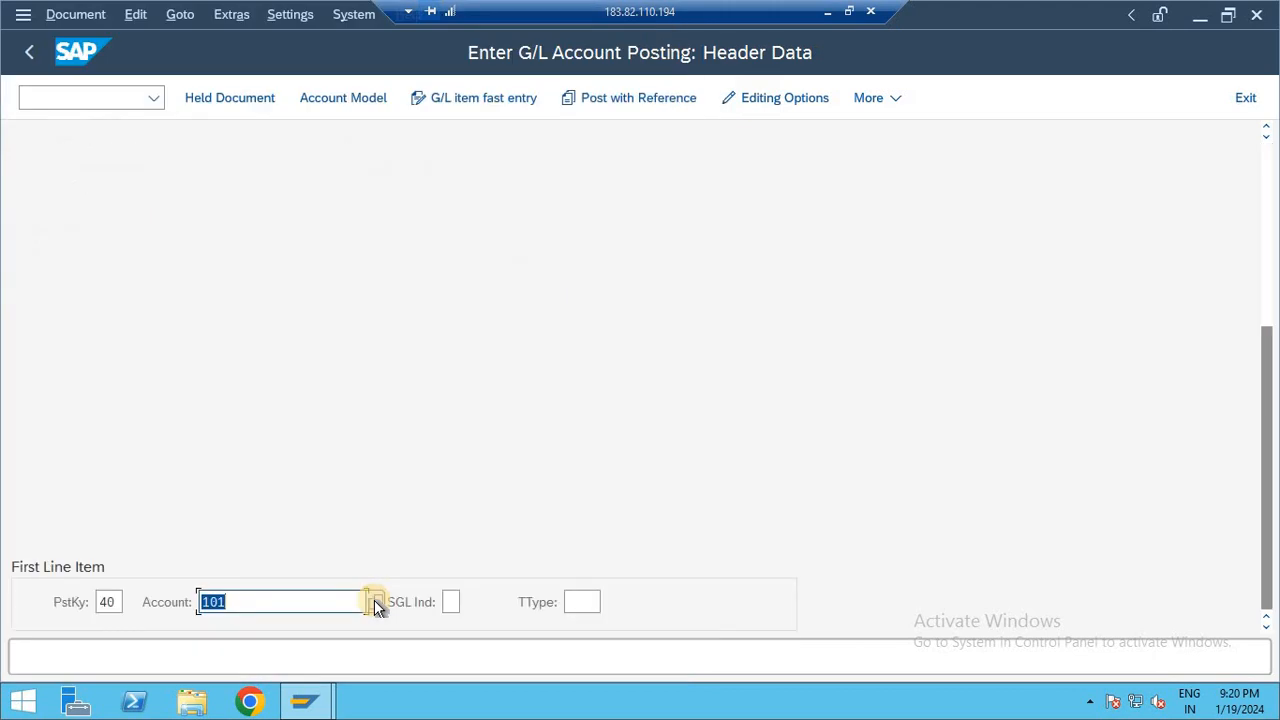
key("Return")
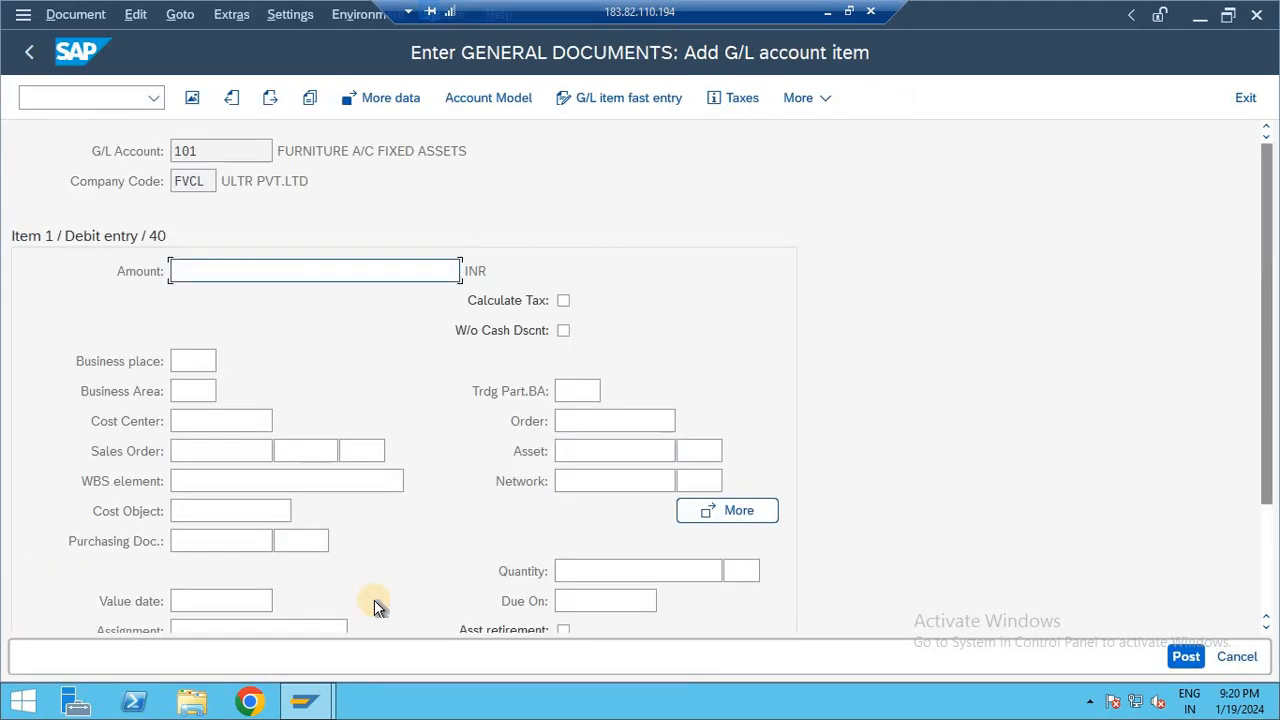
Step: Enter an amount of 6800 for the furniture debit item and posting key 40 for the next line item
type("6800")
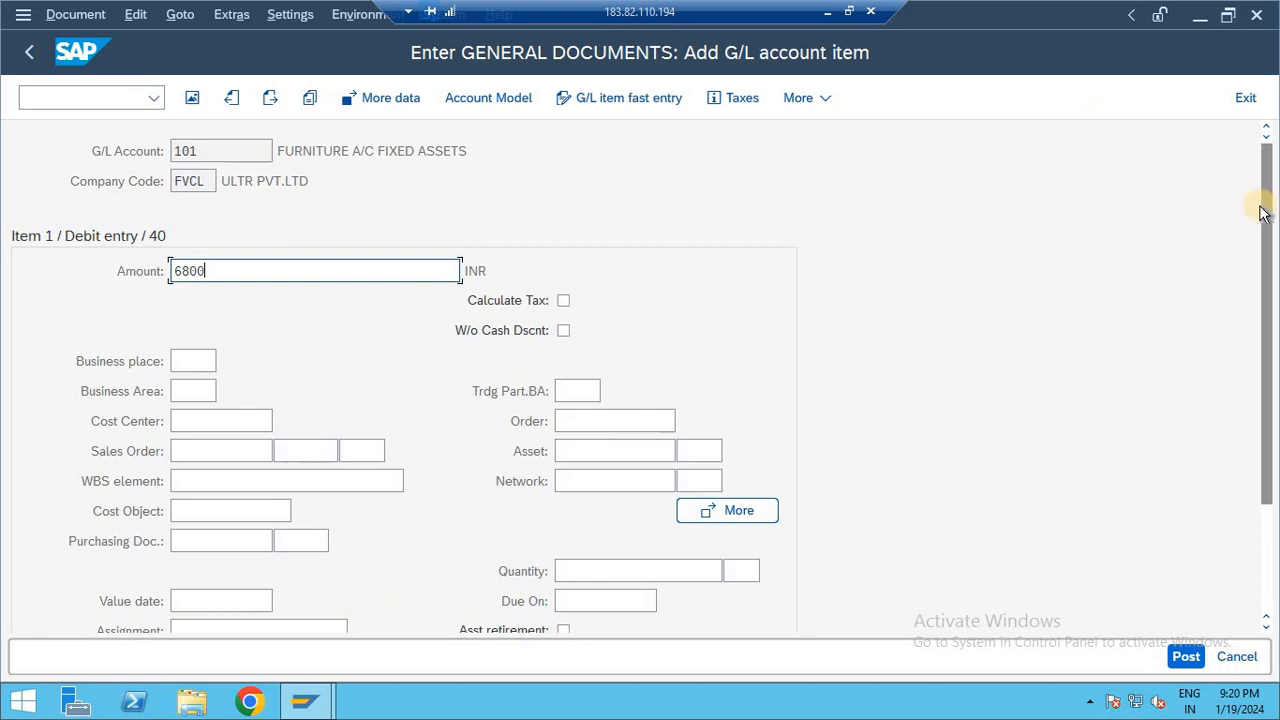
left_click_drag(1263, 210, 1270, 390)
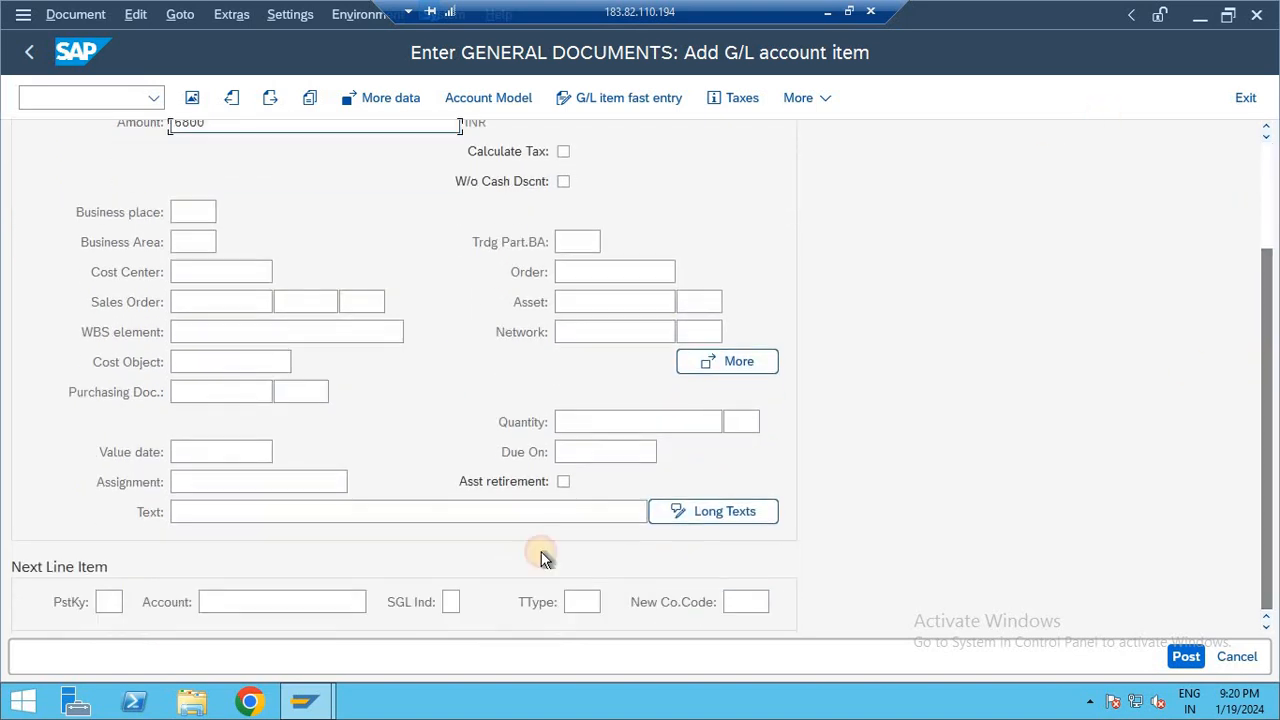
left_click(109, 603)
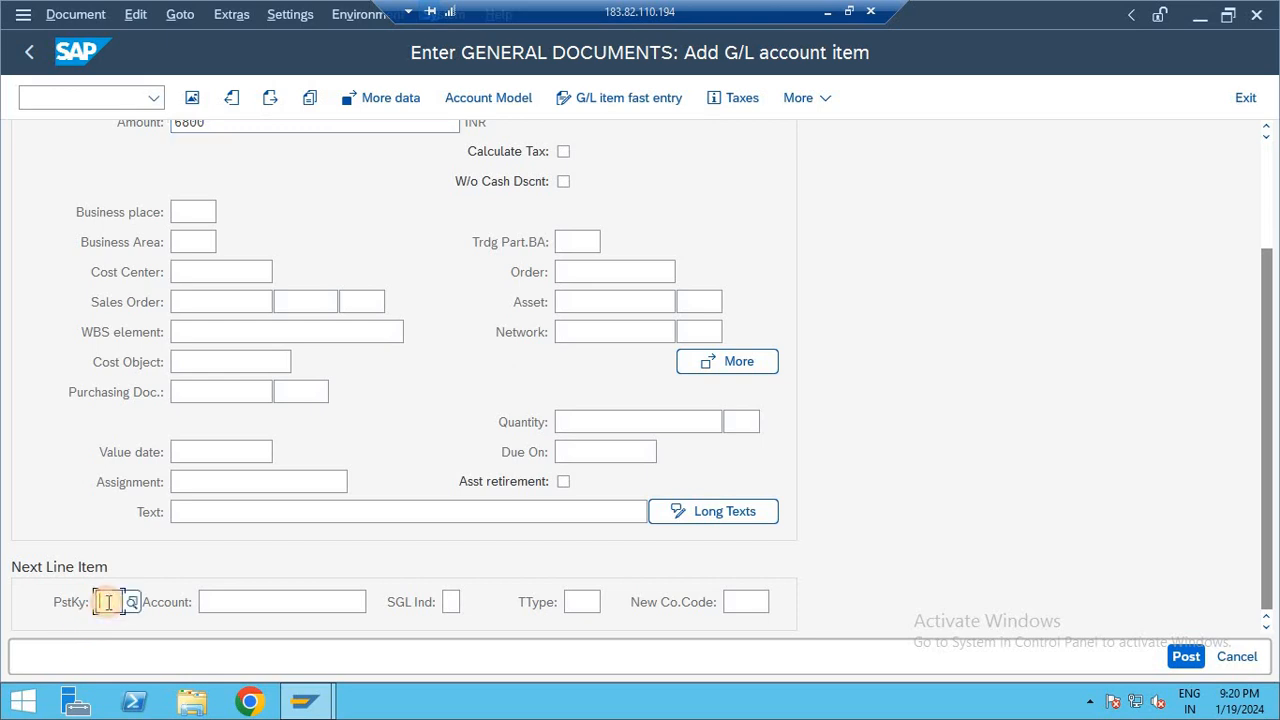
type("40")
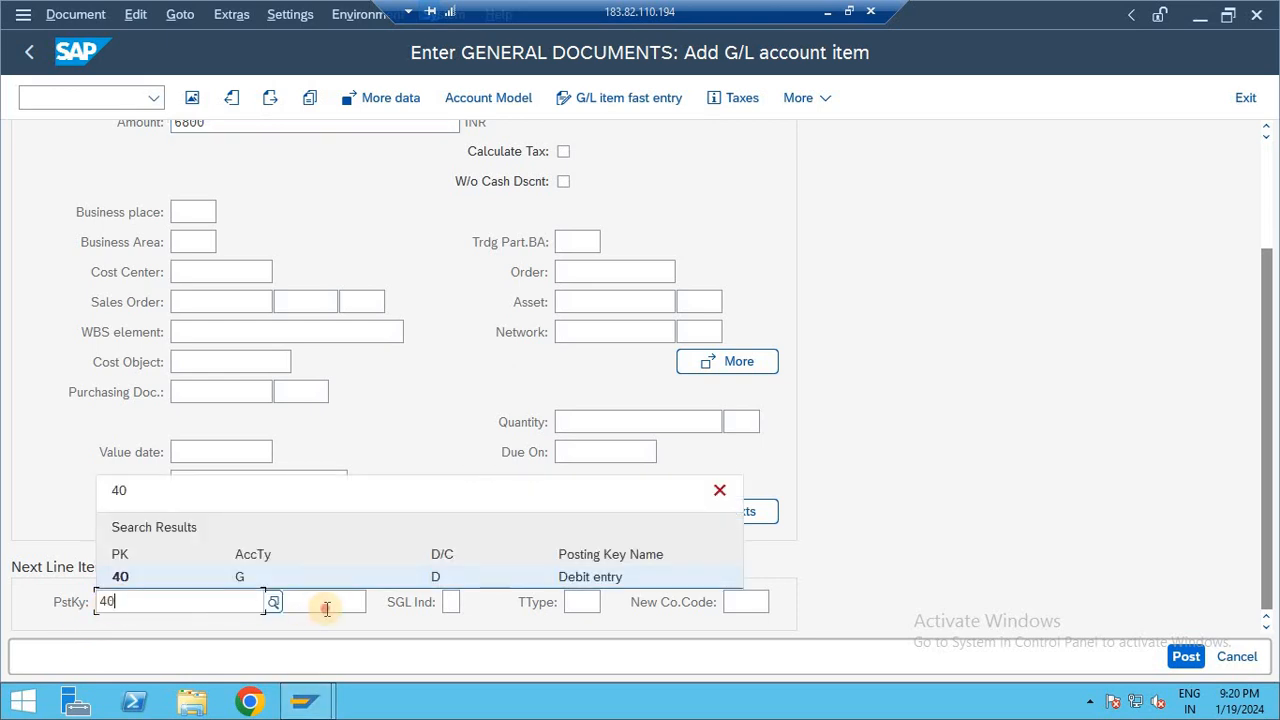
Step: Select account 100 (BUILDING A/C) for the second debit line item and proceed to its detail entry
left_click(332, 604)
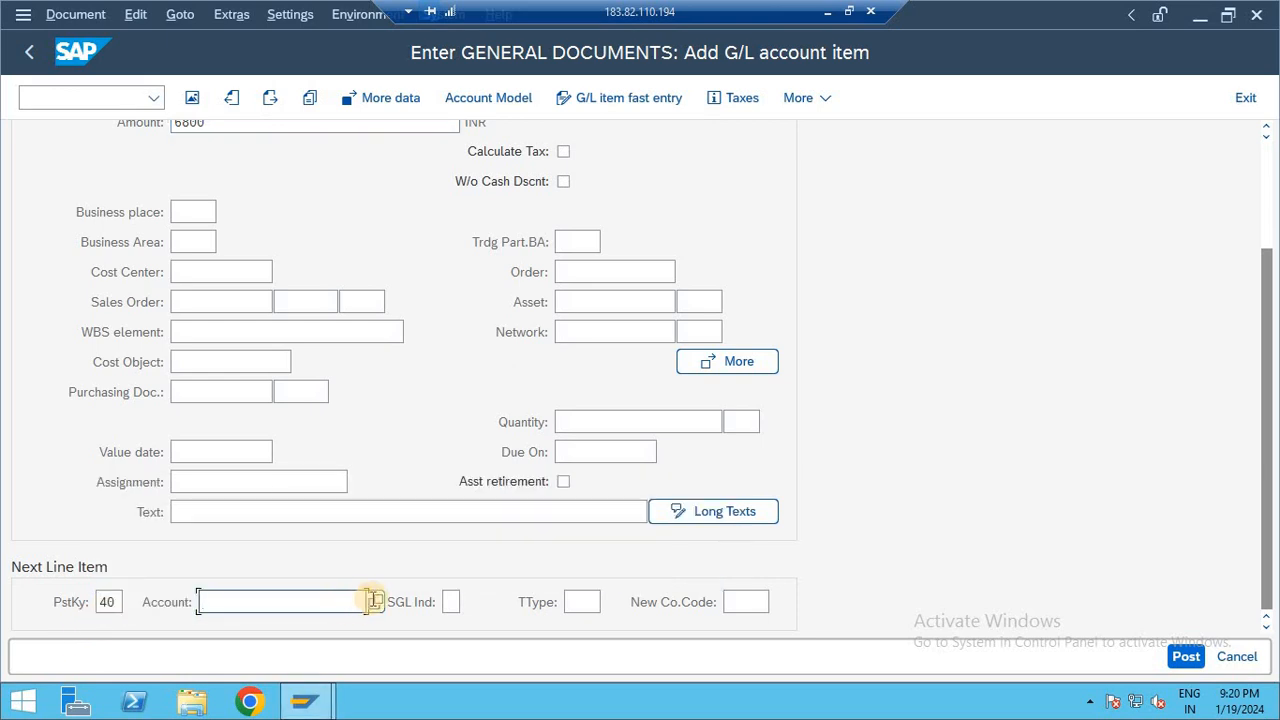
left_click(374, 601)
key("Return")
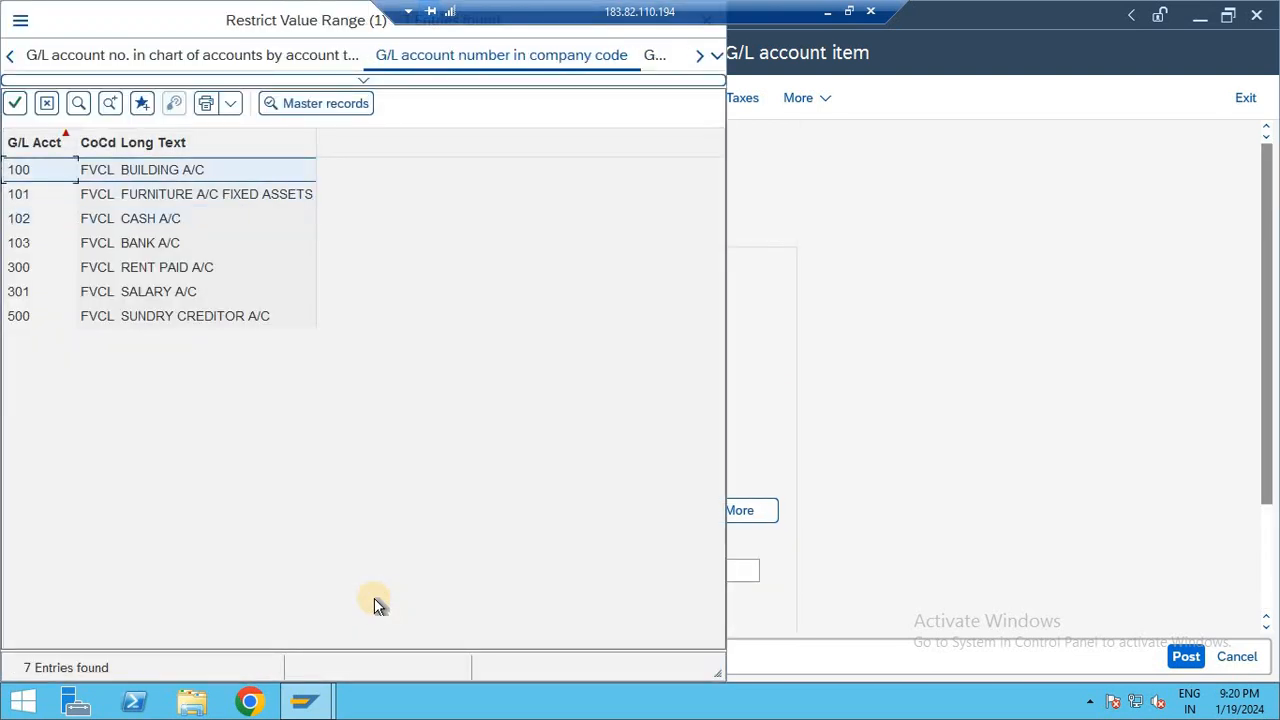
key("Return")
key("Return")
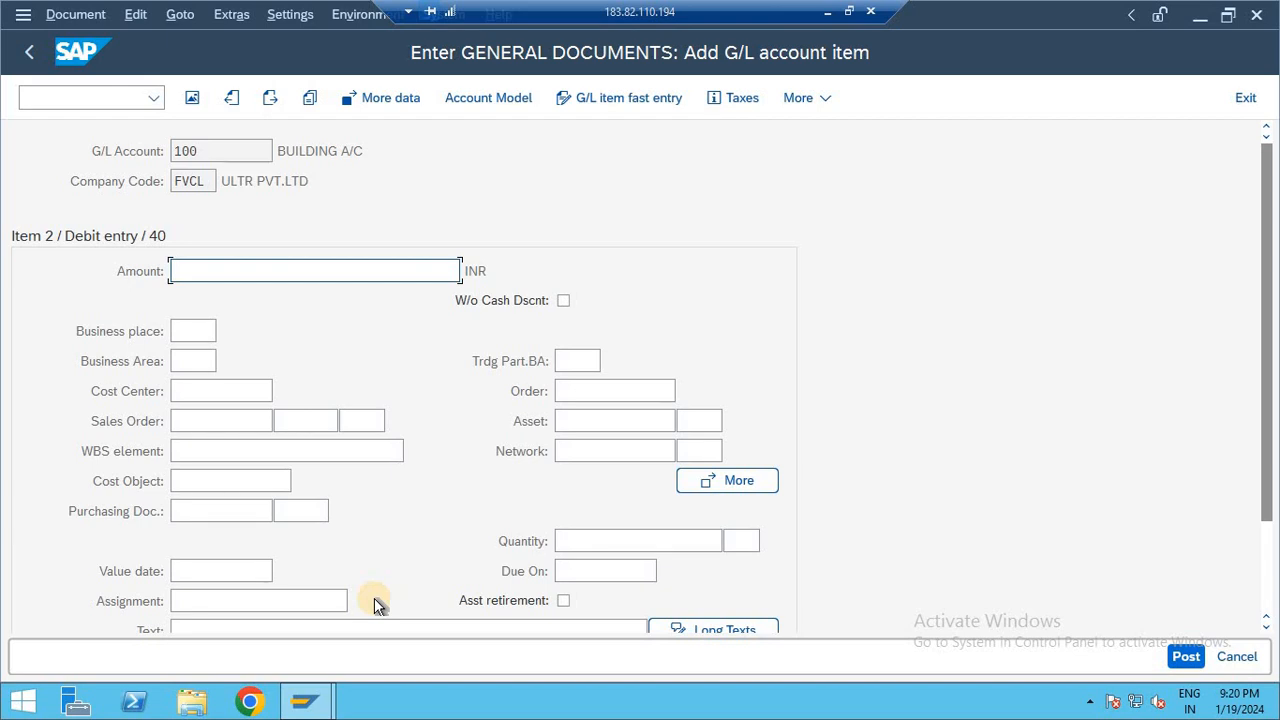
Step: Enter an amount of 200 for the building debit item and posting key 50 (Credit entry) for the next line item
type("200")
scroll(1266, 272, "down", 3)
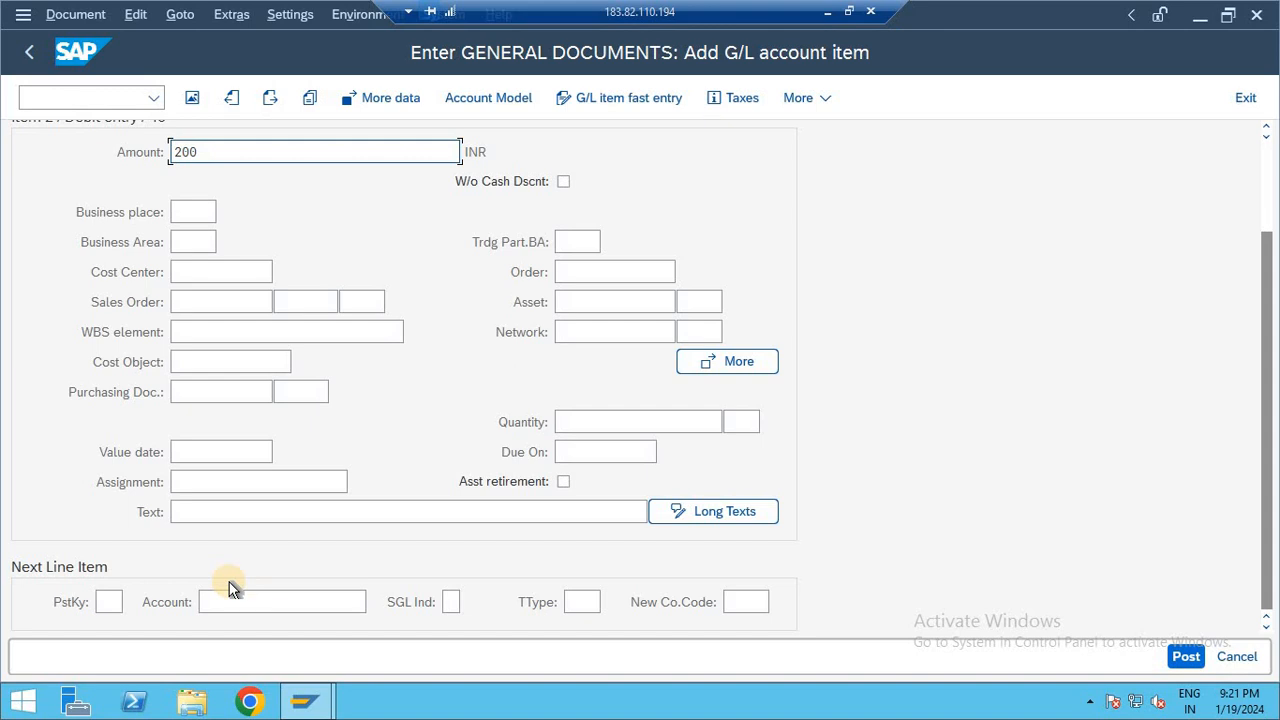
left_click(110, 601)
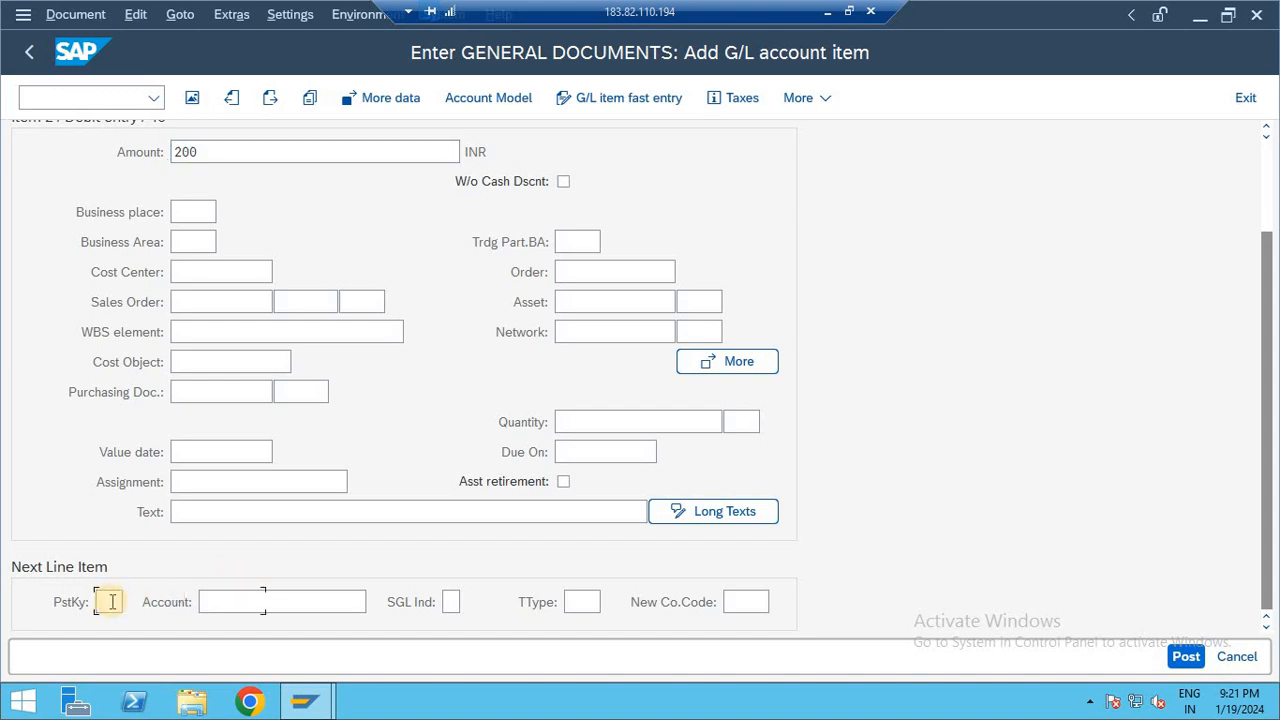
type("50")
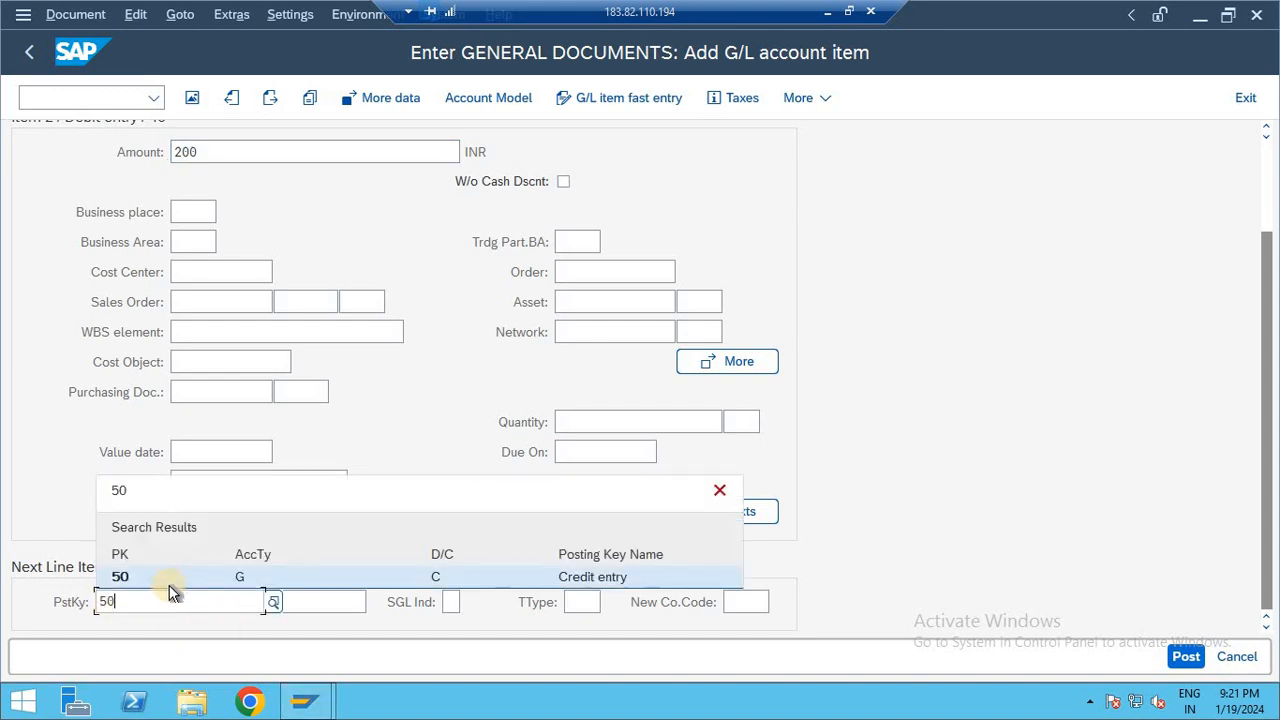
left_click(166, 583)
Step: Select account 103 (BANK A/C) for the credit line item and proceed to its detail entry
left_click(300, 601)
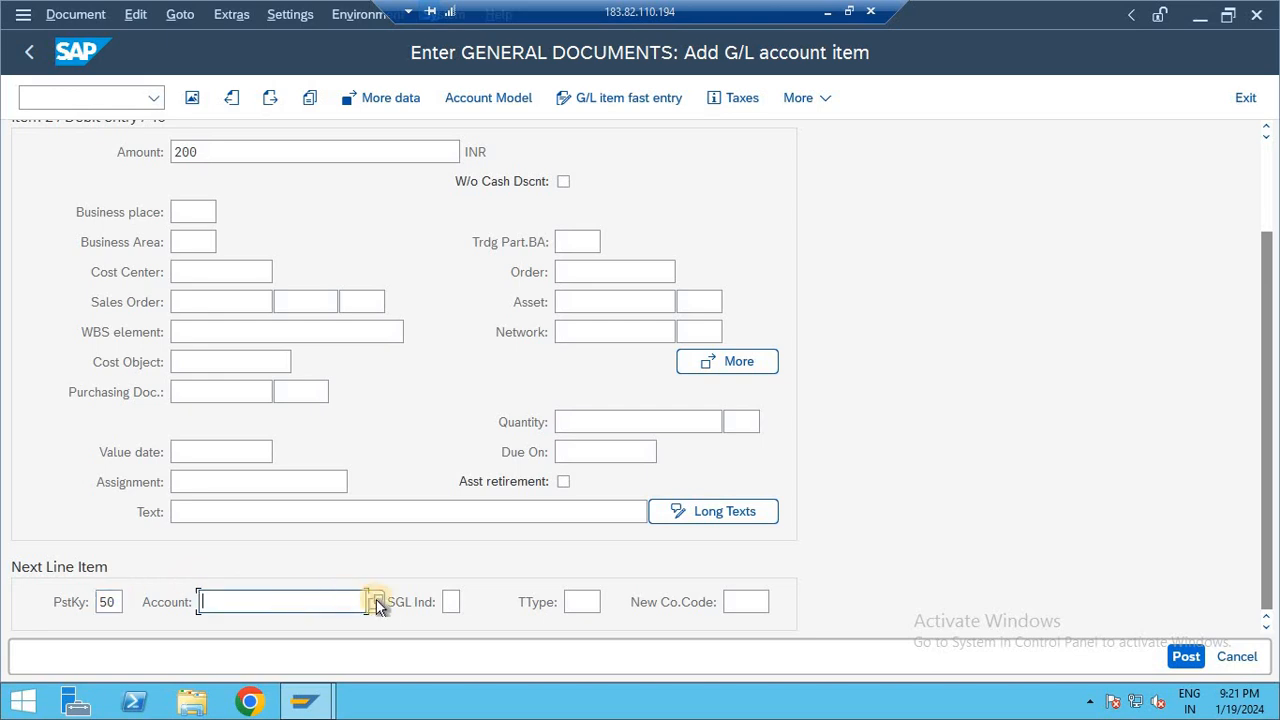
left_click(380, 602)
key("Return")
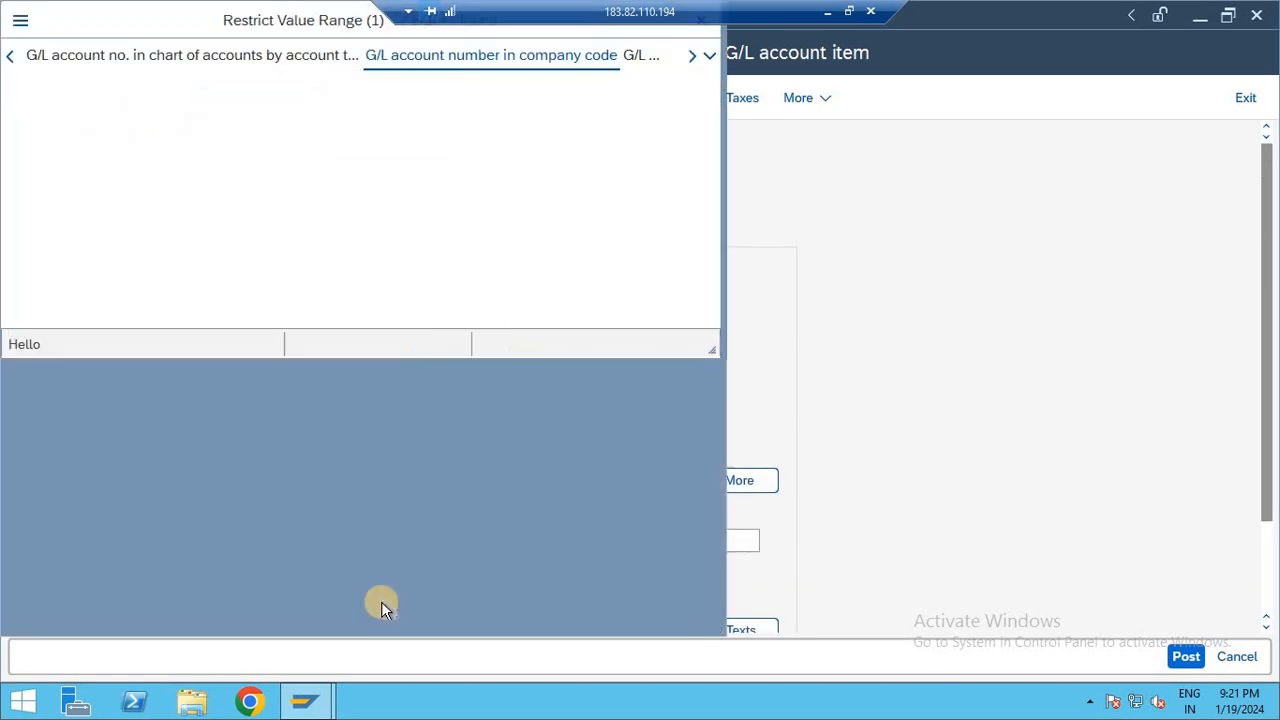
key("Down")
key("Down")
key("Down")
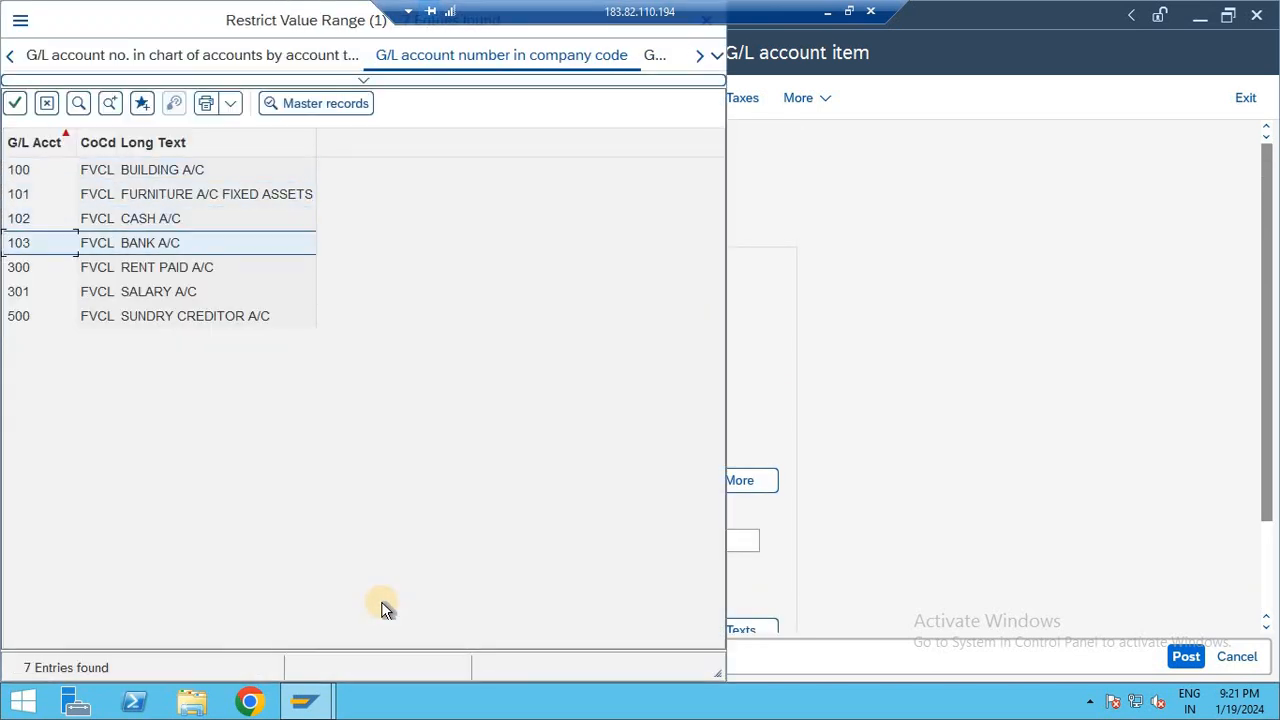
key("Up")
key("Down")
key("Return")
key("Return")
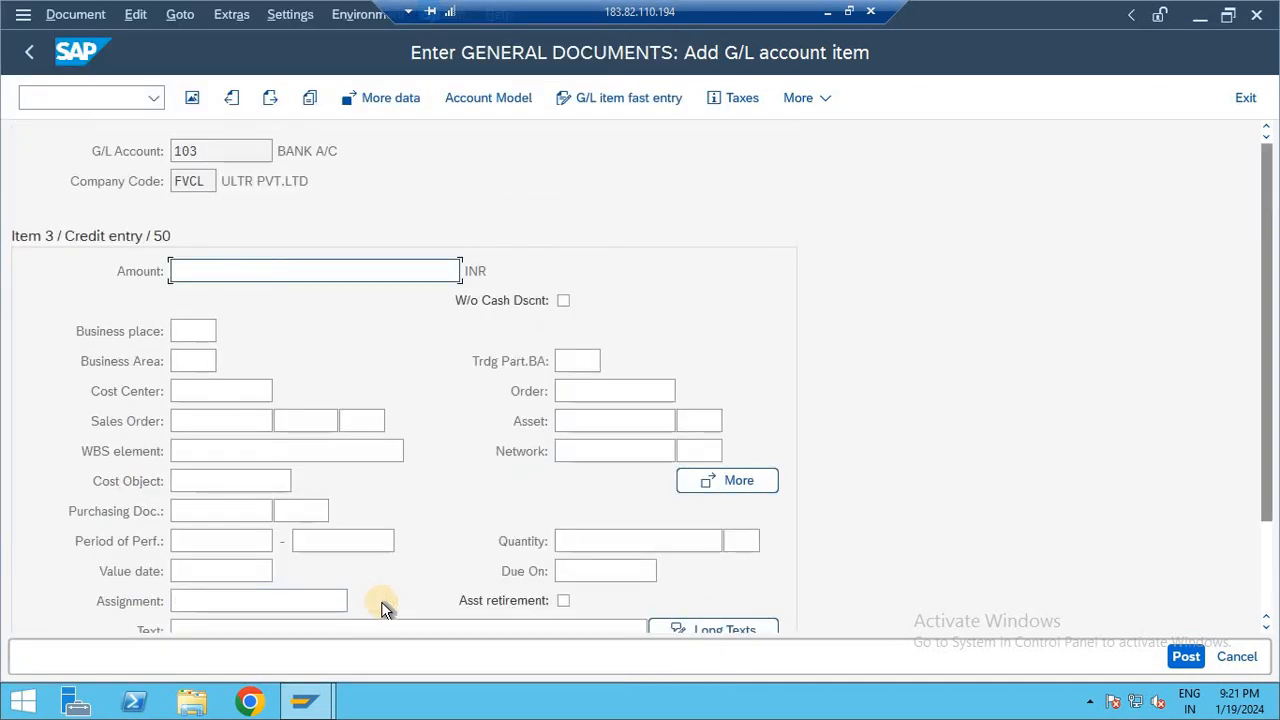
Step: Enter an amount of 7000 for the bank credit item and post the document
type("7000")
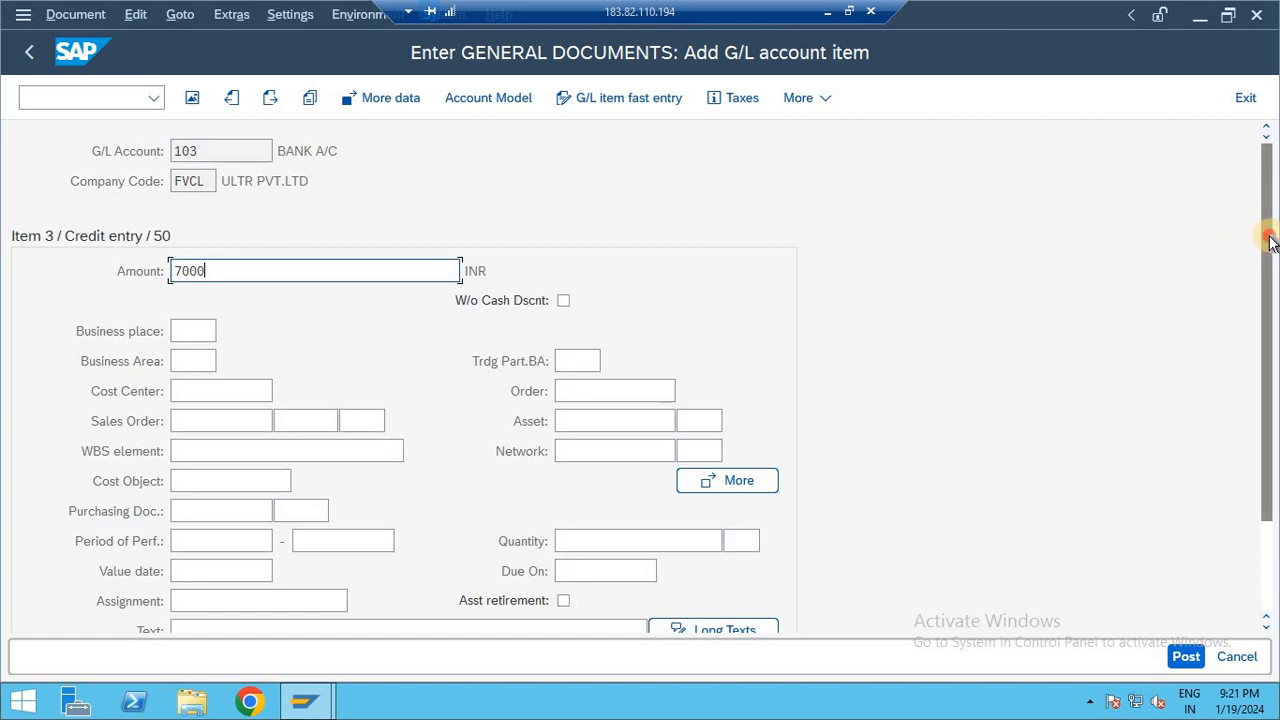
left_click_drag(1270, 243, 1247, 307)
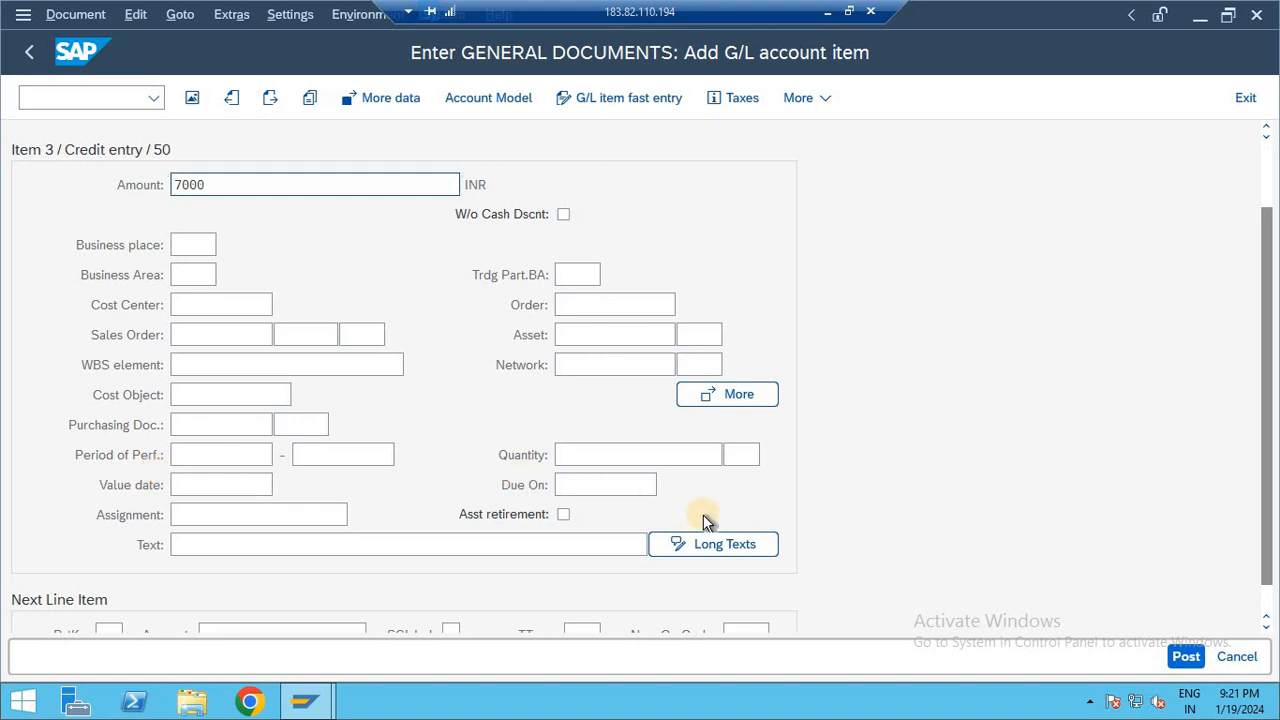
key("Return")
left_click(1186, 656)
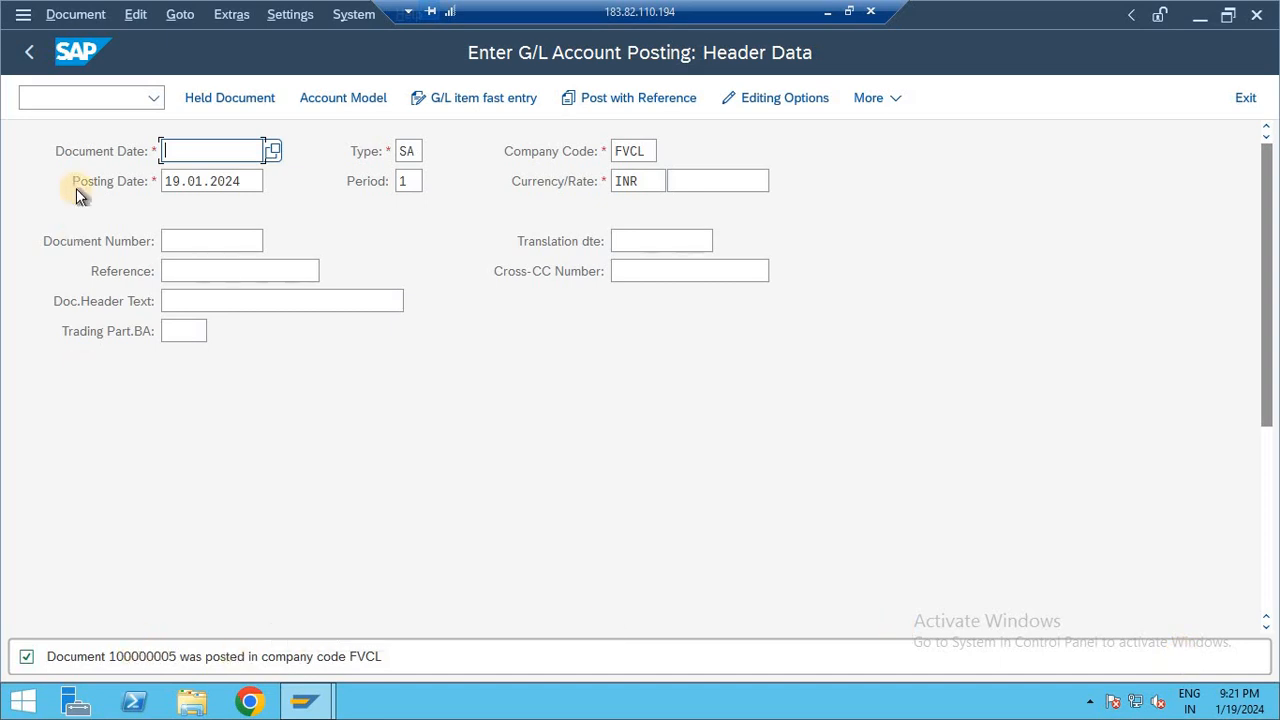
left_click(83, 96)
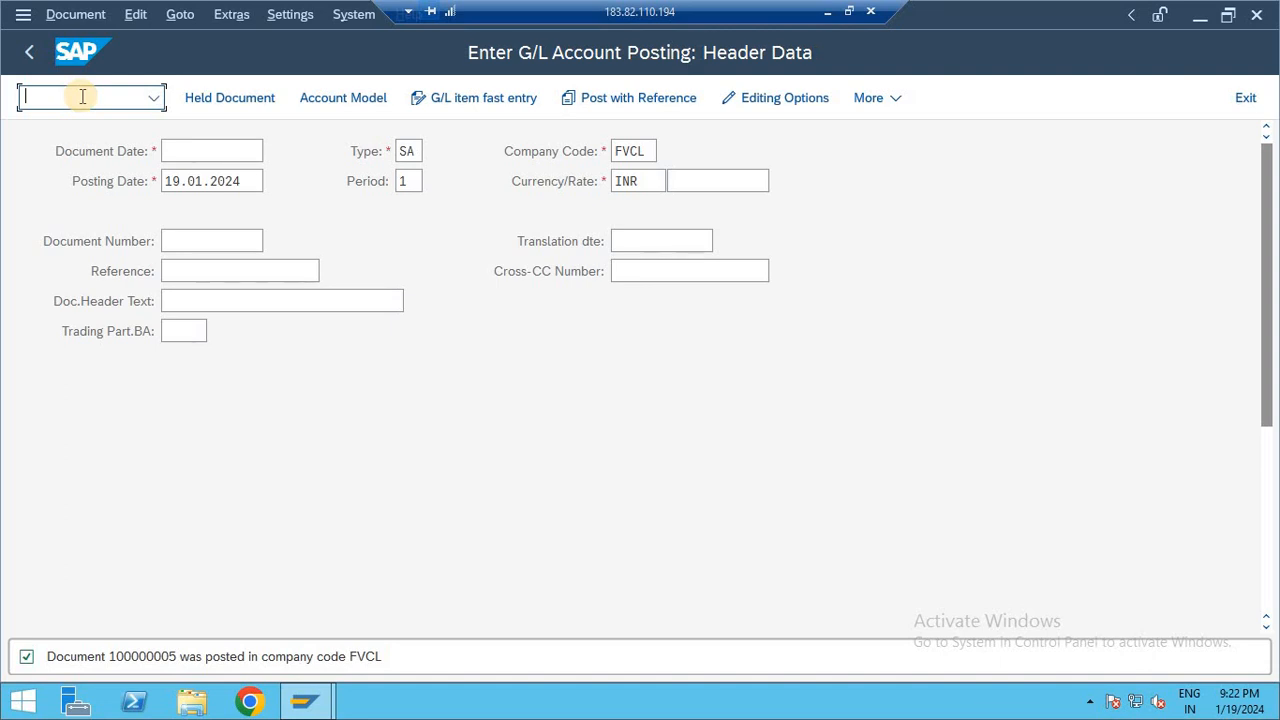
left_click(227, 155)
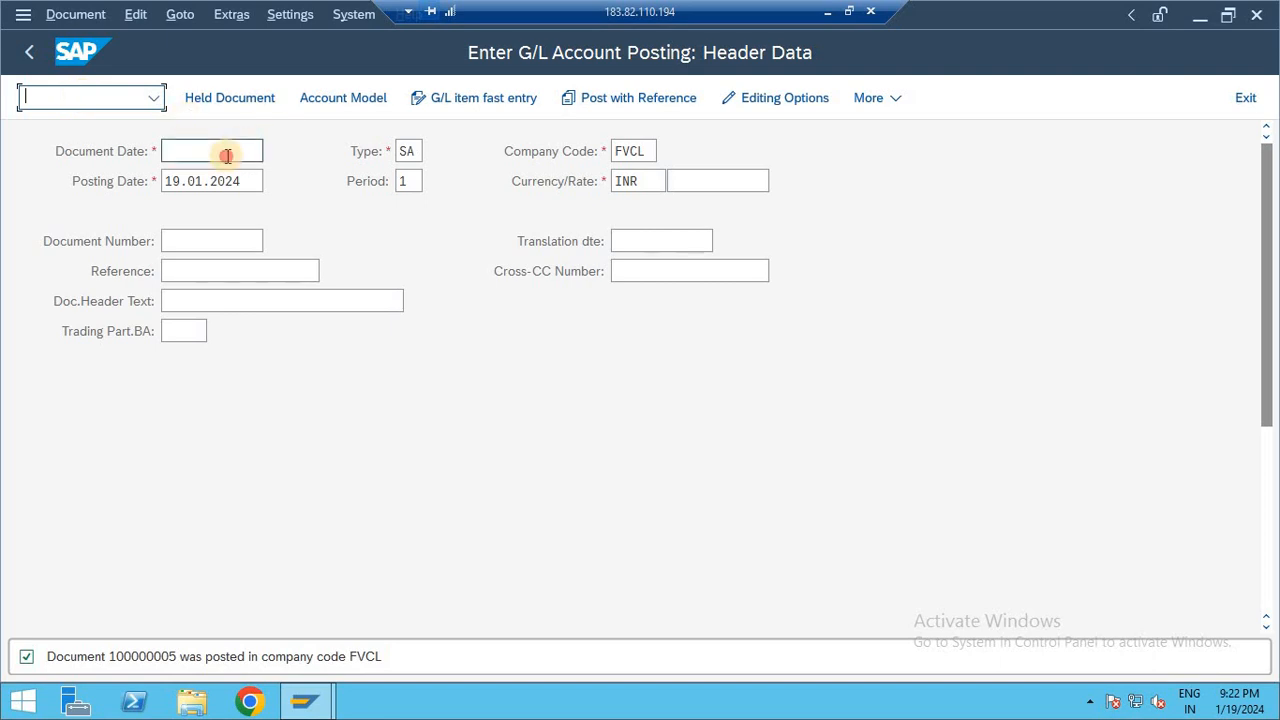
key("Down")
key("Return")
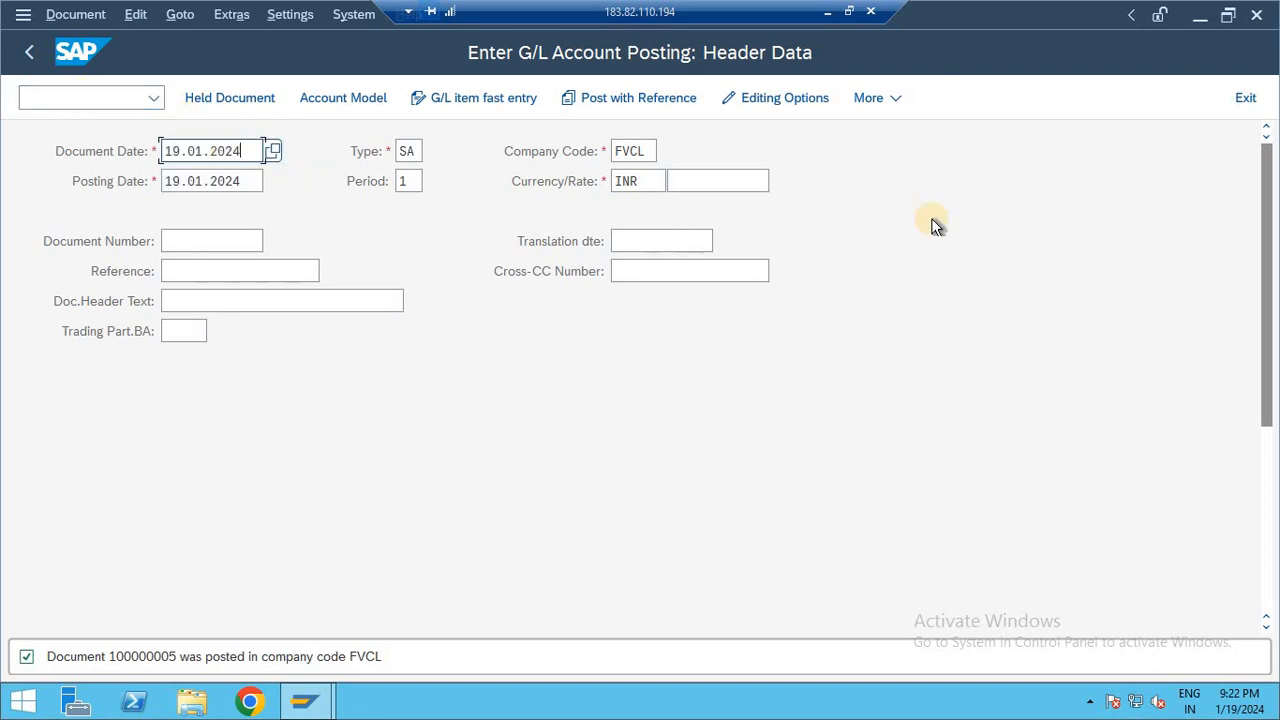
left_click_drag(1268, 212, 1272, 418)
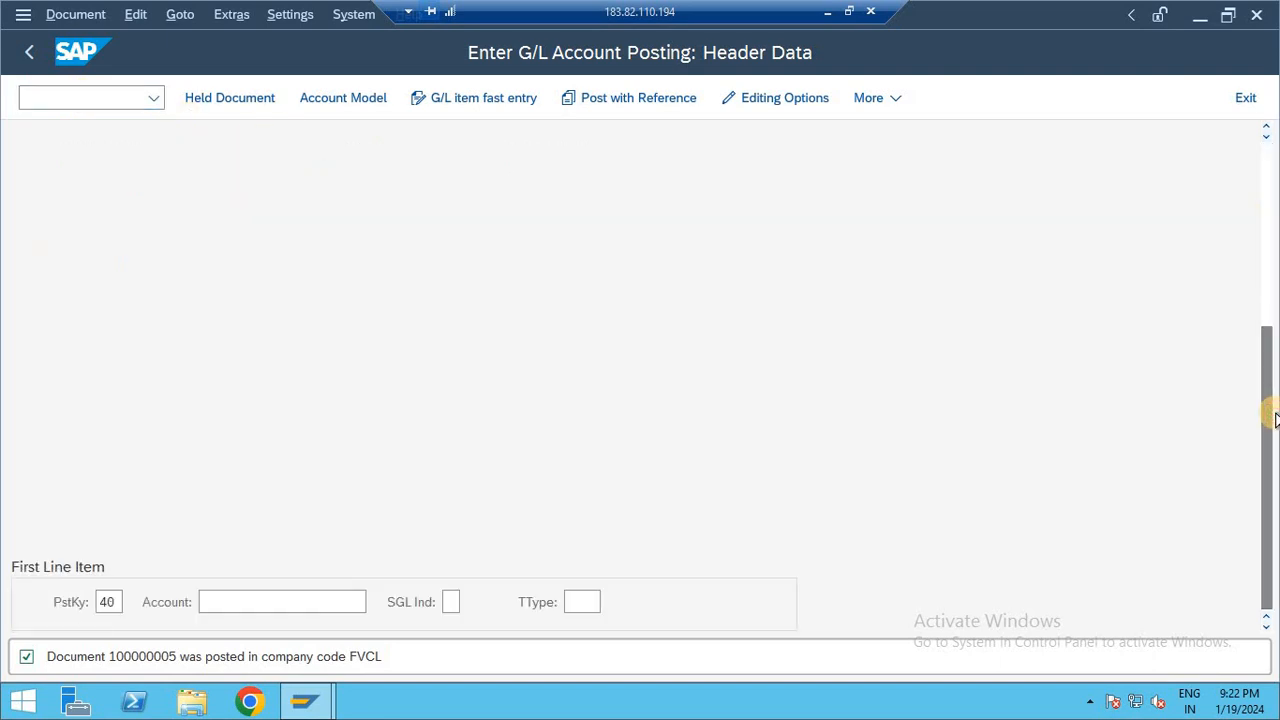
left_click(322, 603)
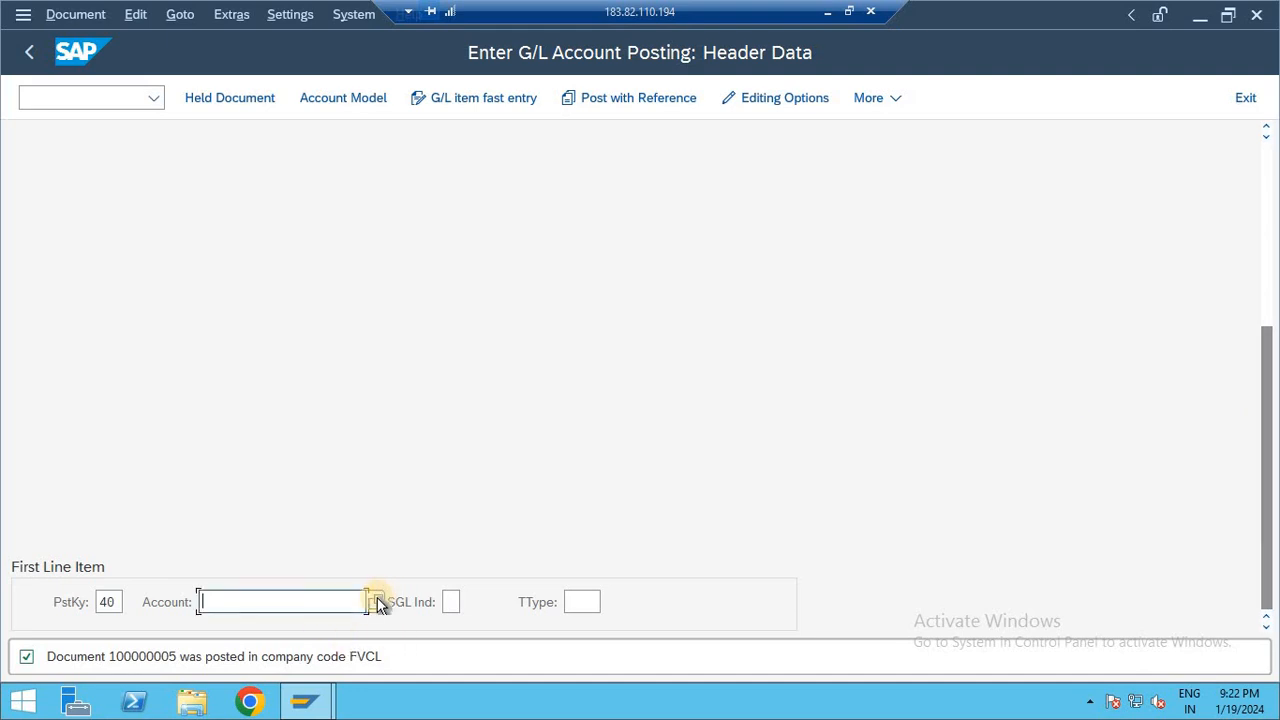
left_click(373, 601)
key("Return")
key("Return")
key("Return")
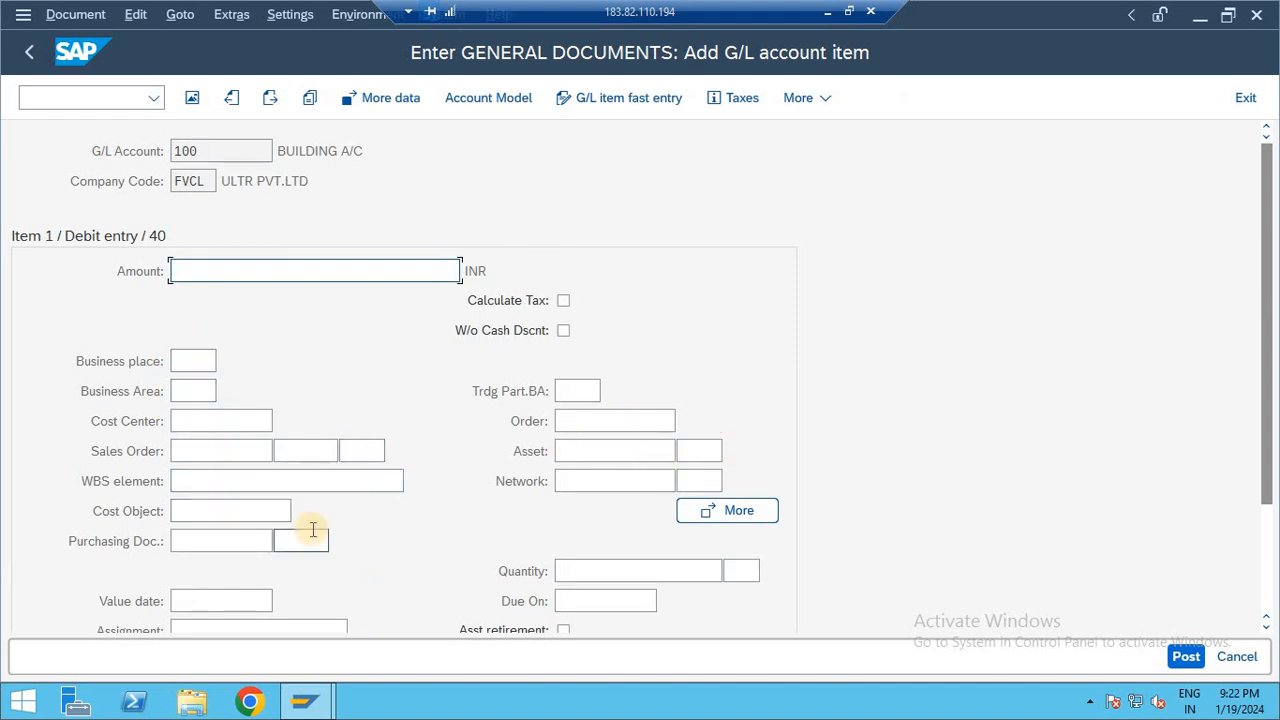
Step: Leave the G/L account posting with /N and return to the SAP Easy Access screen
left_click(75, 91)
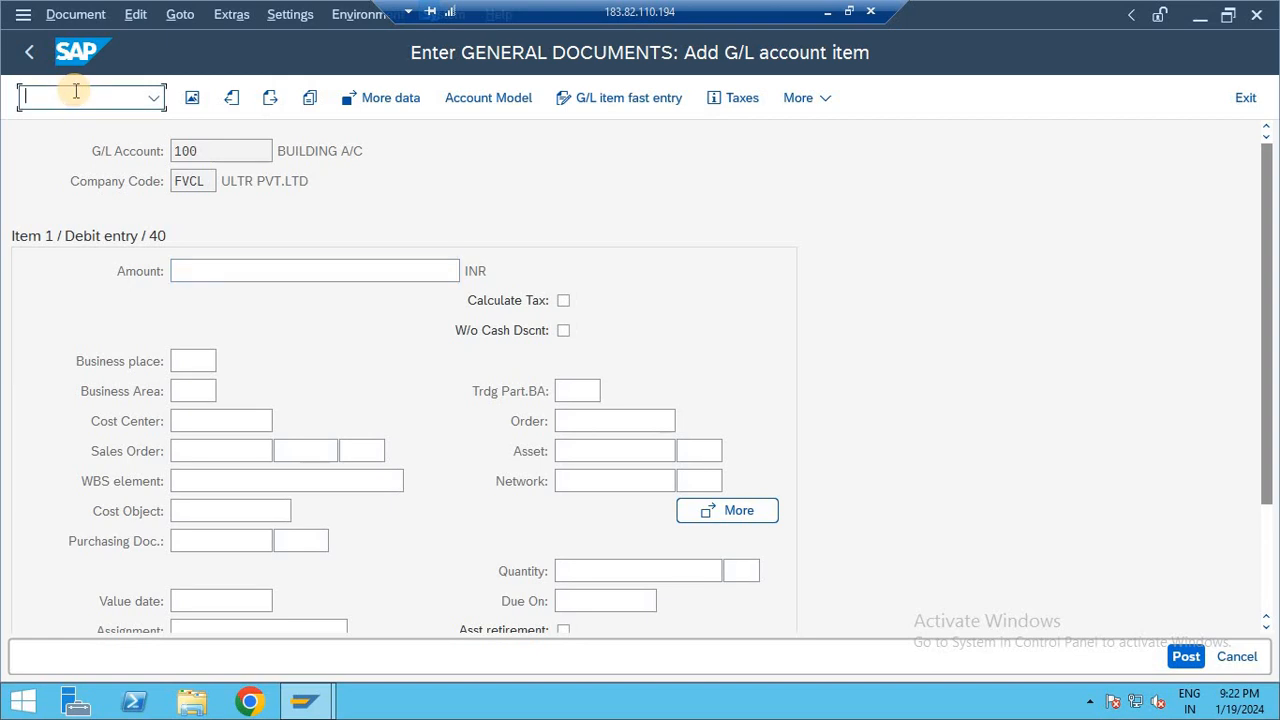
type("/N")
key("Return")
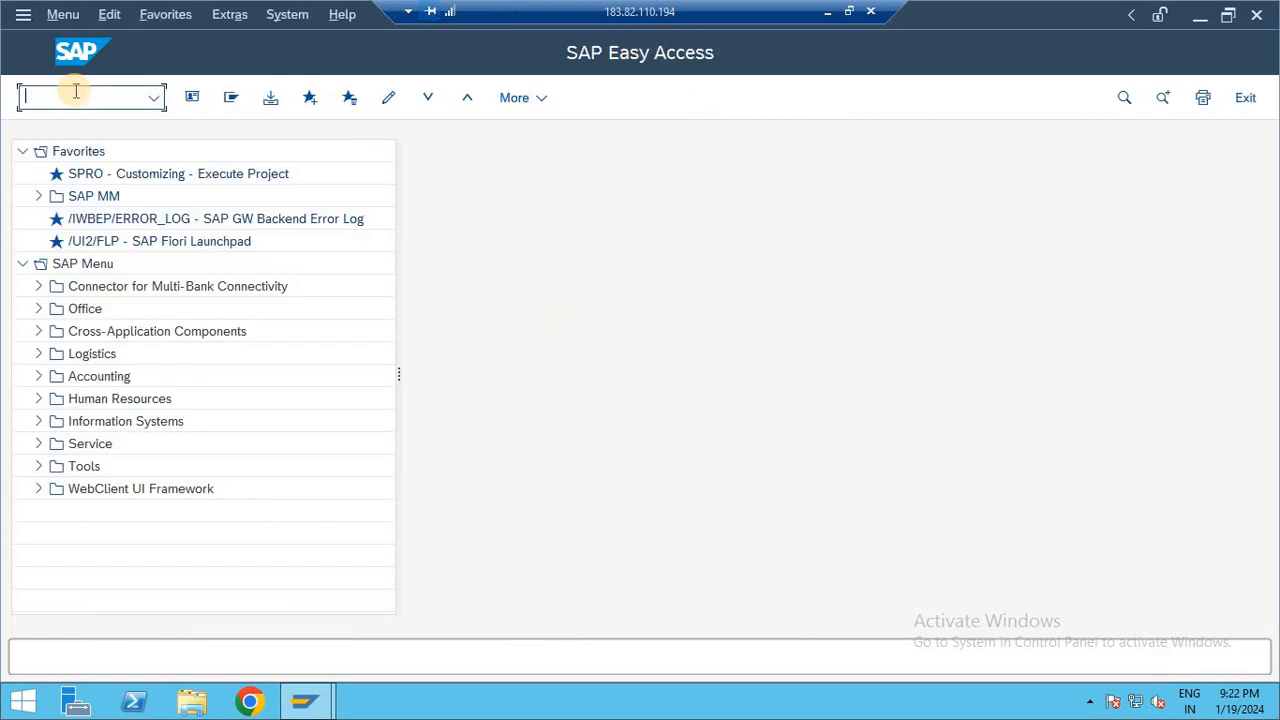
Step: Reduce the remote desktop session to a window and open Notepad on the local computer
left_click(849, 11)
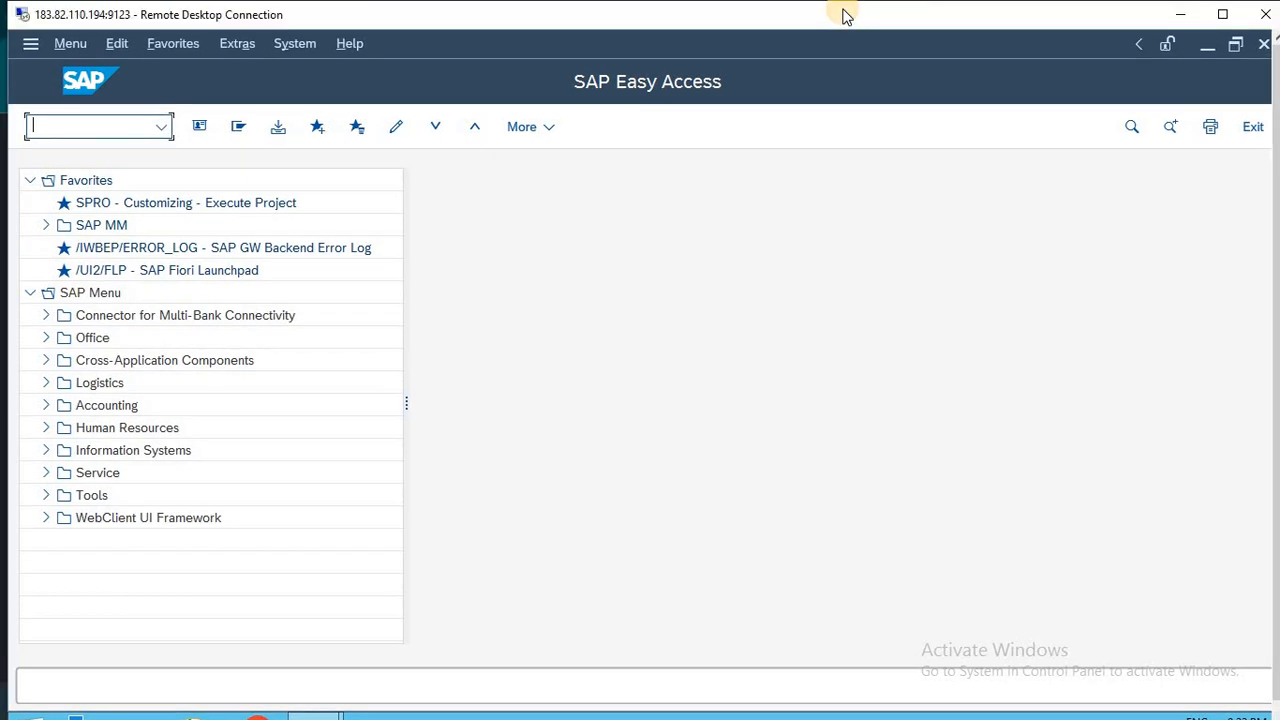
key("super+r")
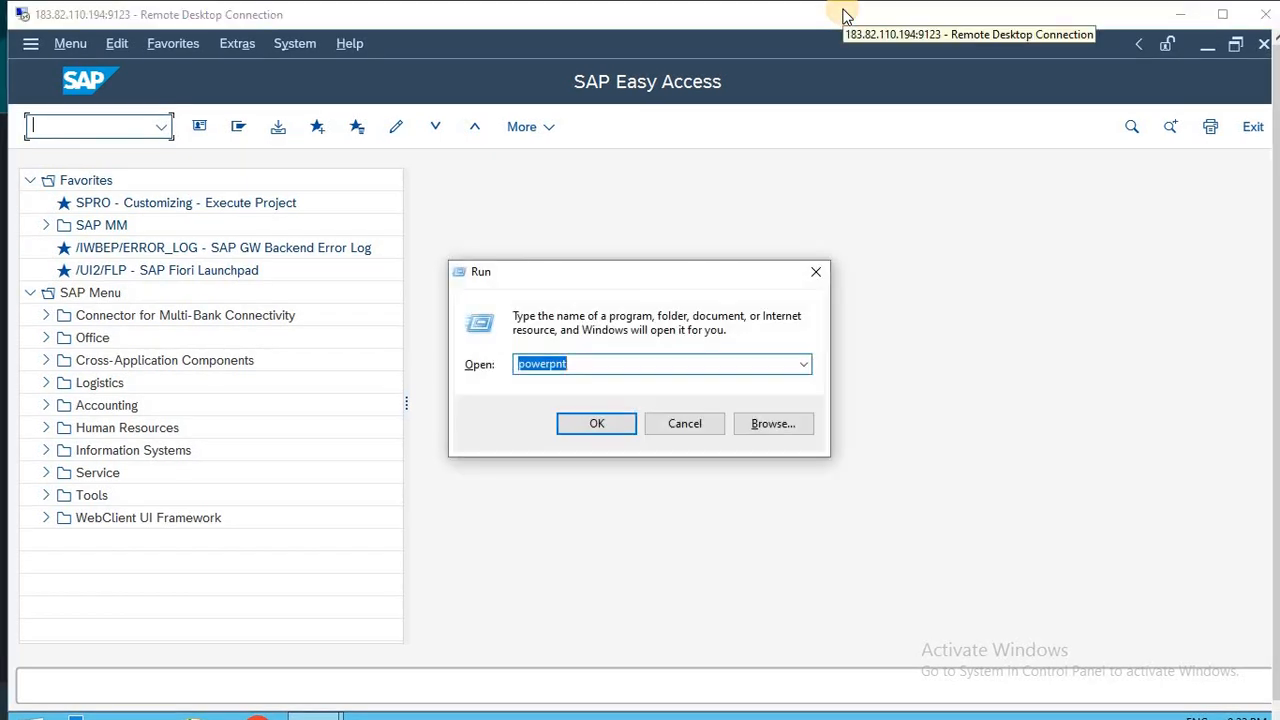
type("notepad")
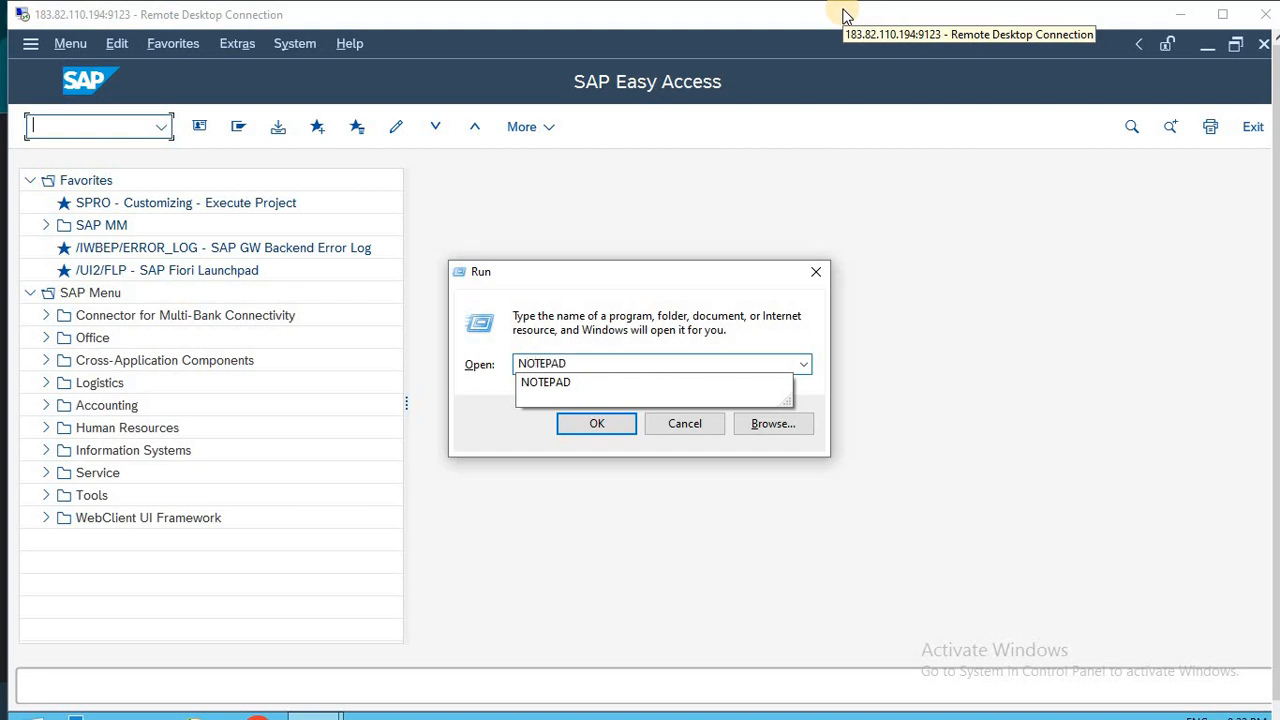
key("Return")
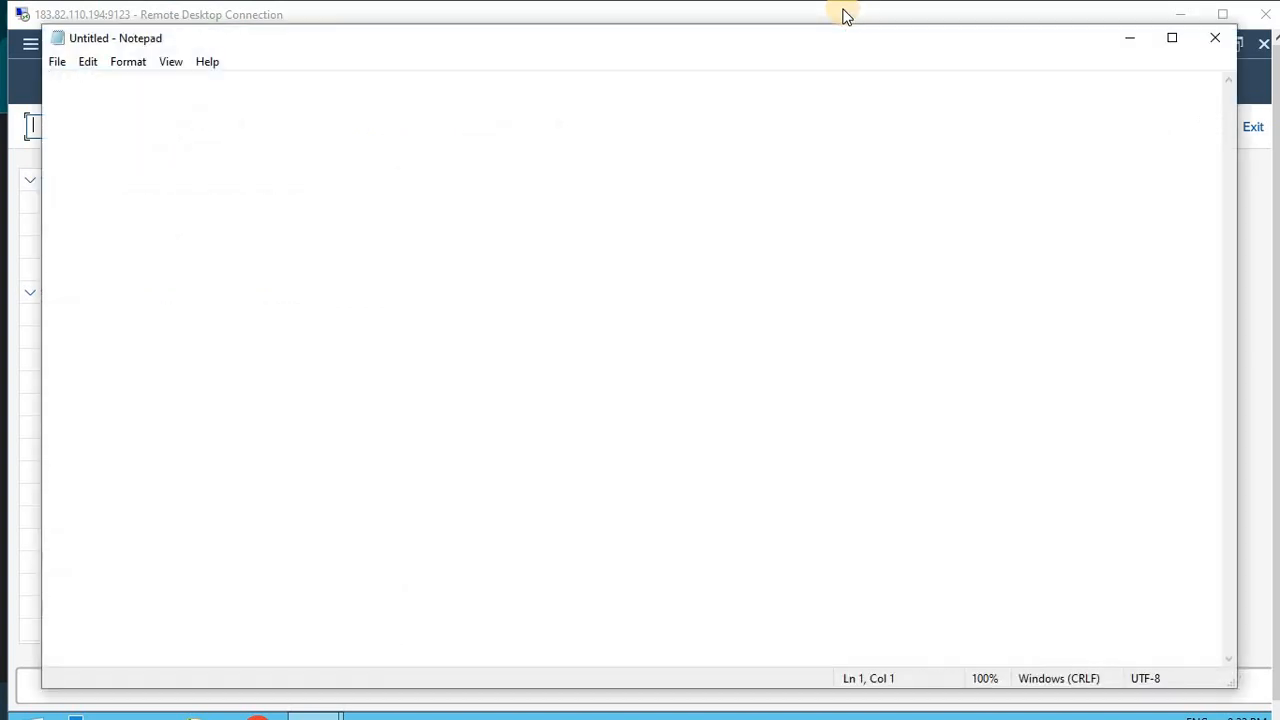
Step: Write a tab-separated heading row in Notepad with the columns PK, ACCOUNT, AMOUNT and TEXT
type("PK")
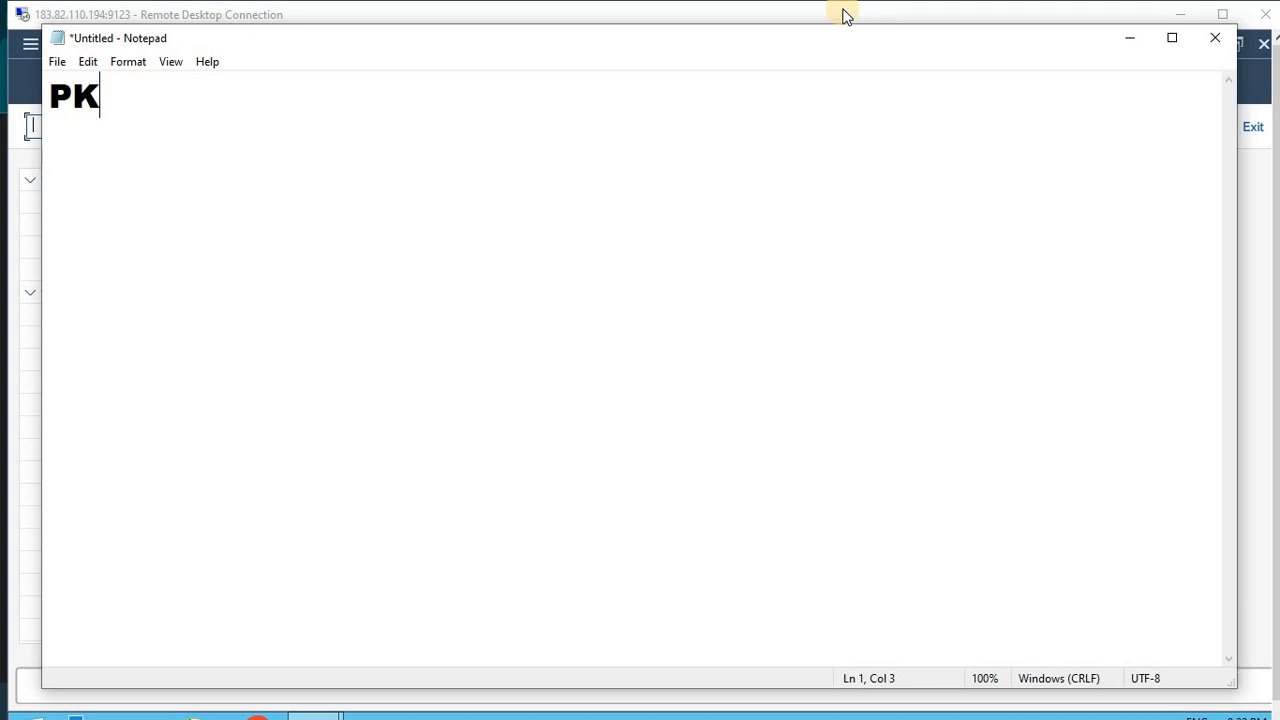
key("Tab")
type("ACP")
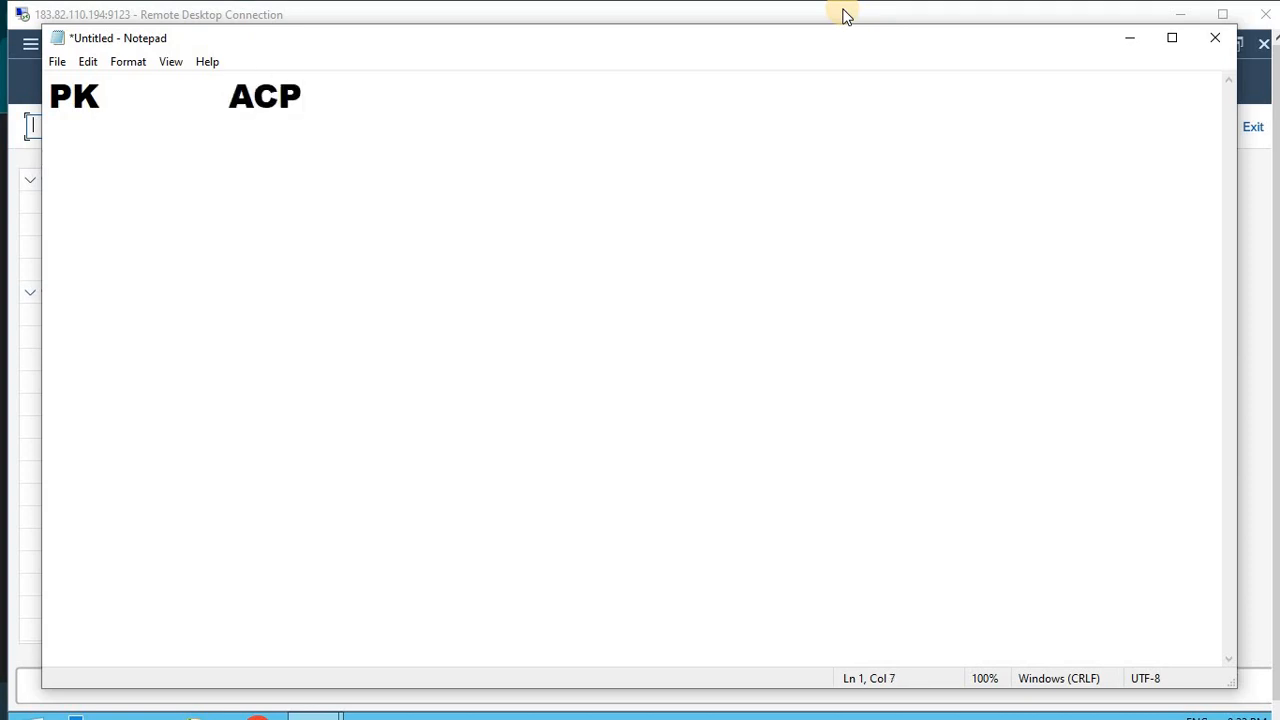
key("BackSpace")
type("COUNT")
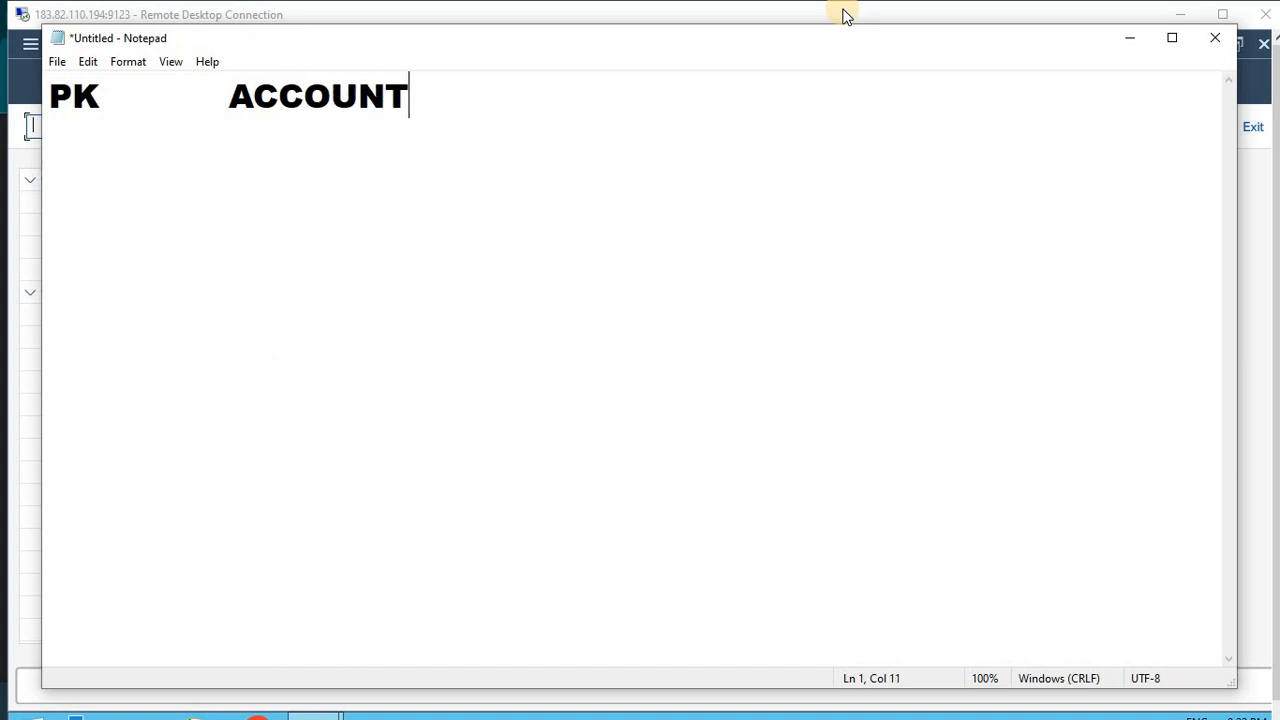
key("Tab")
type("AMOUNT")
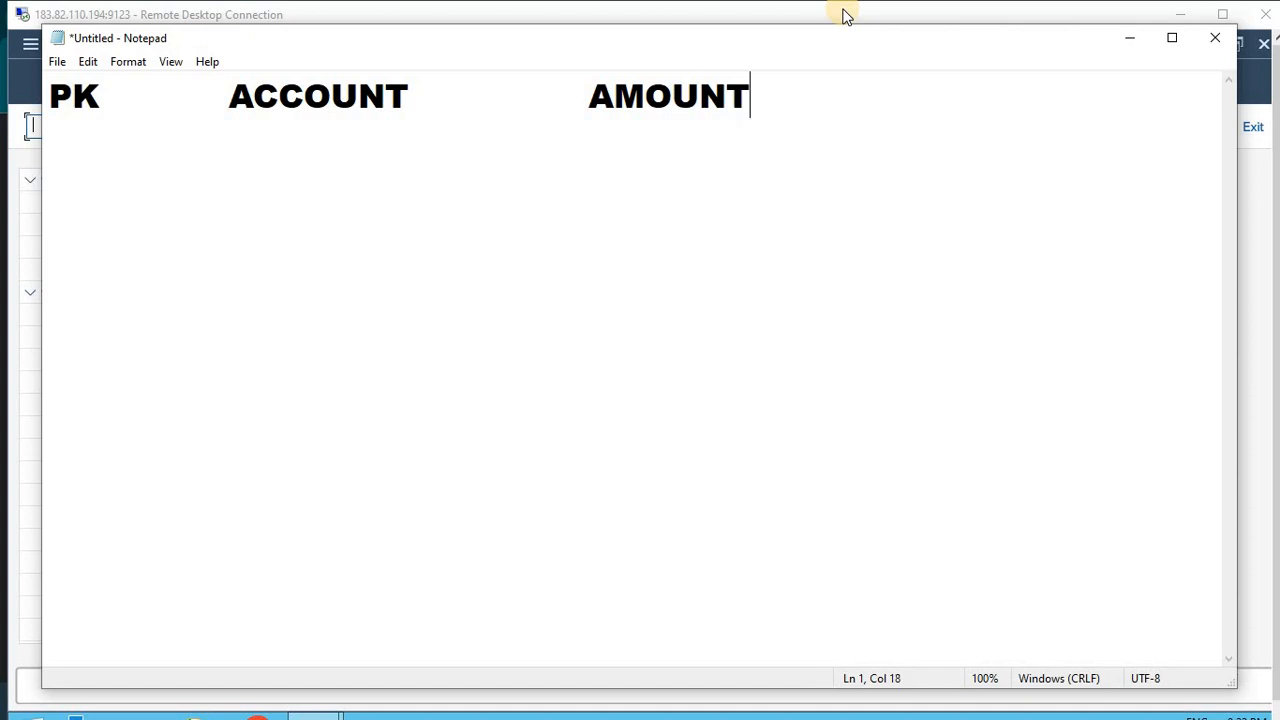
key("Tab")
key("Tab")
type("TEXT")
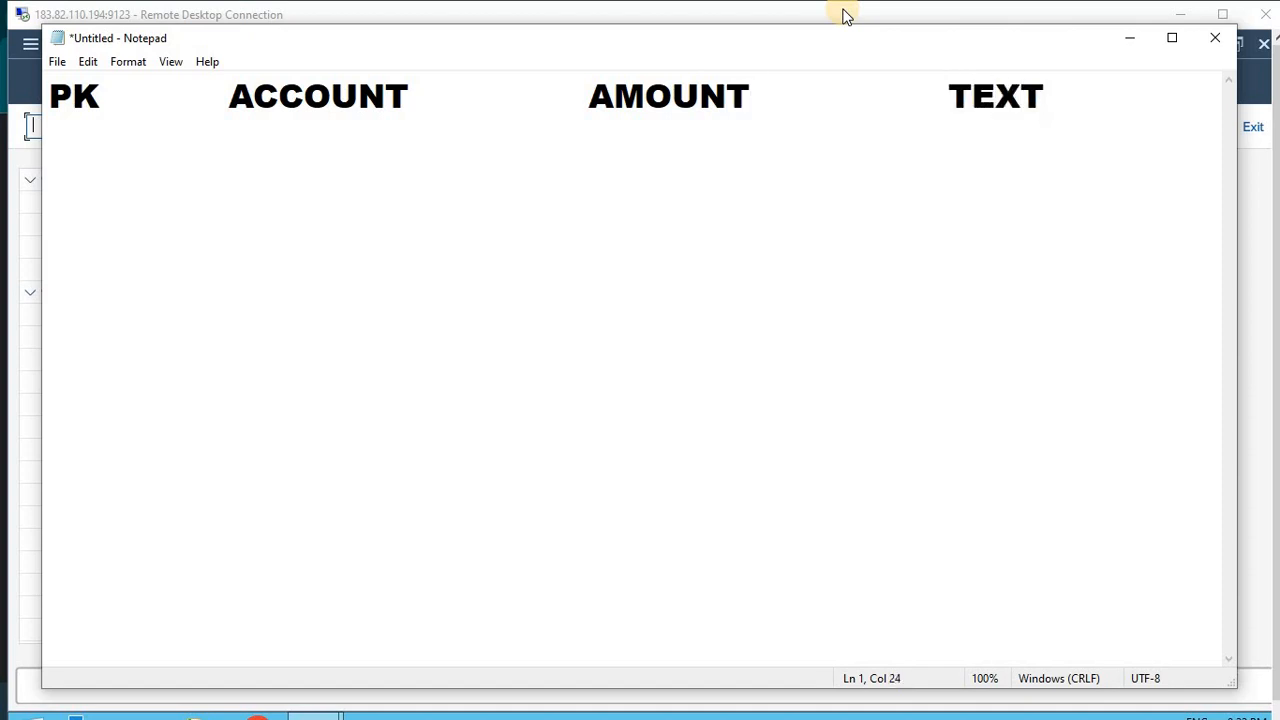
Step: Add two rows under the PK heading reading DR40 and CR50
key("Return")
type("DR")
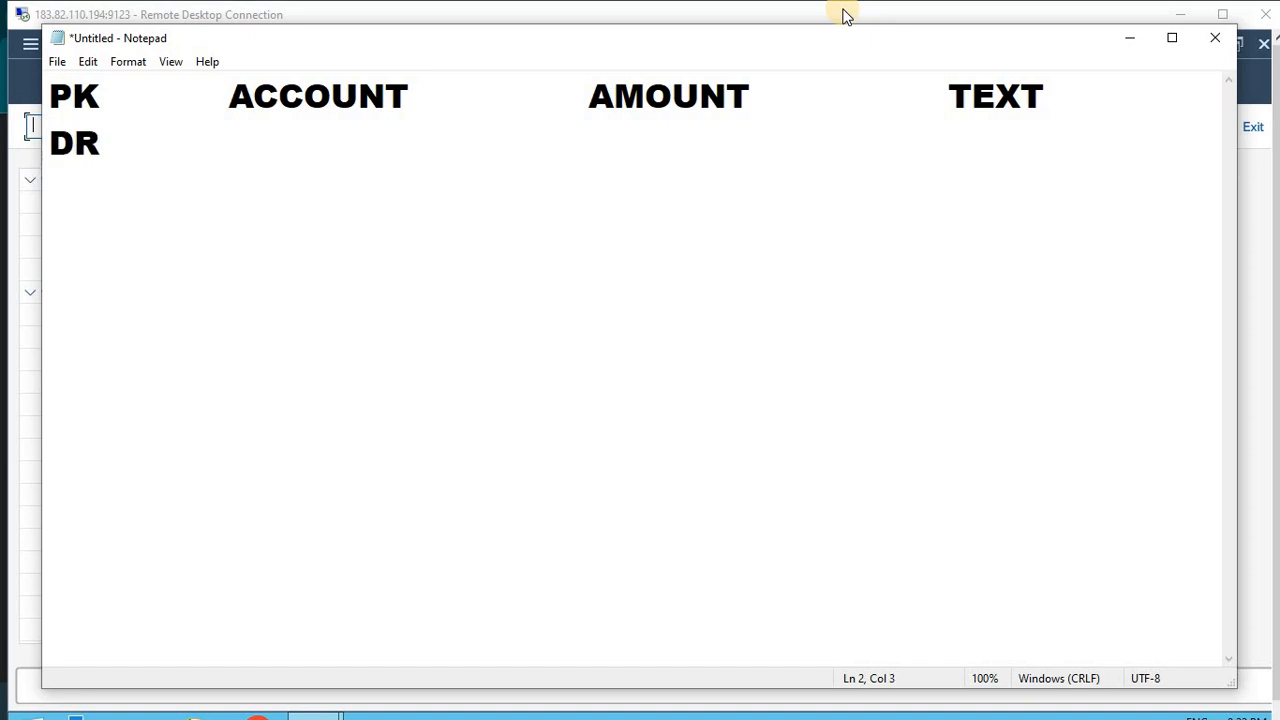
key("Return")
type("CR")
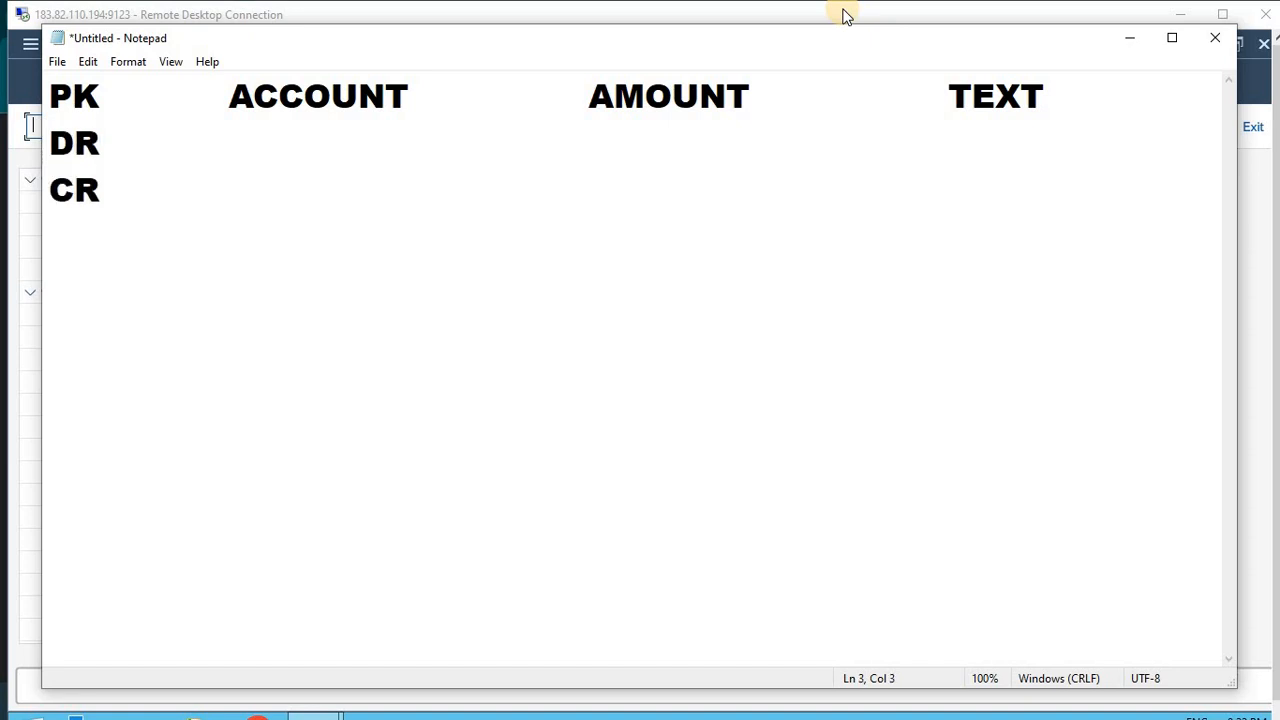
key("Up")
type("40")
key("Down")
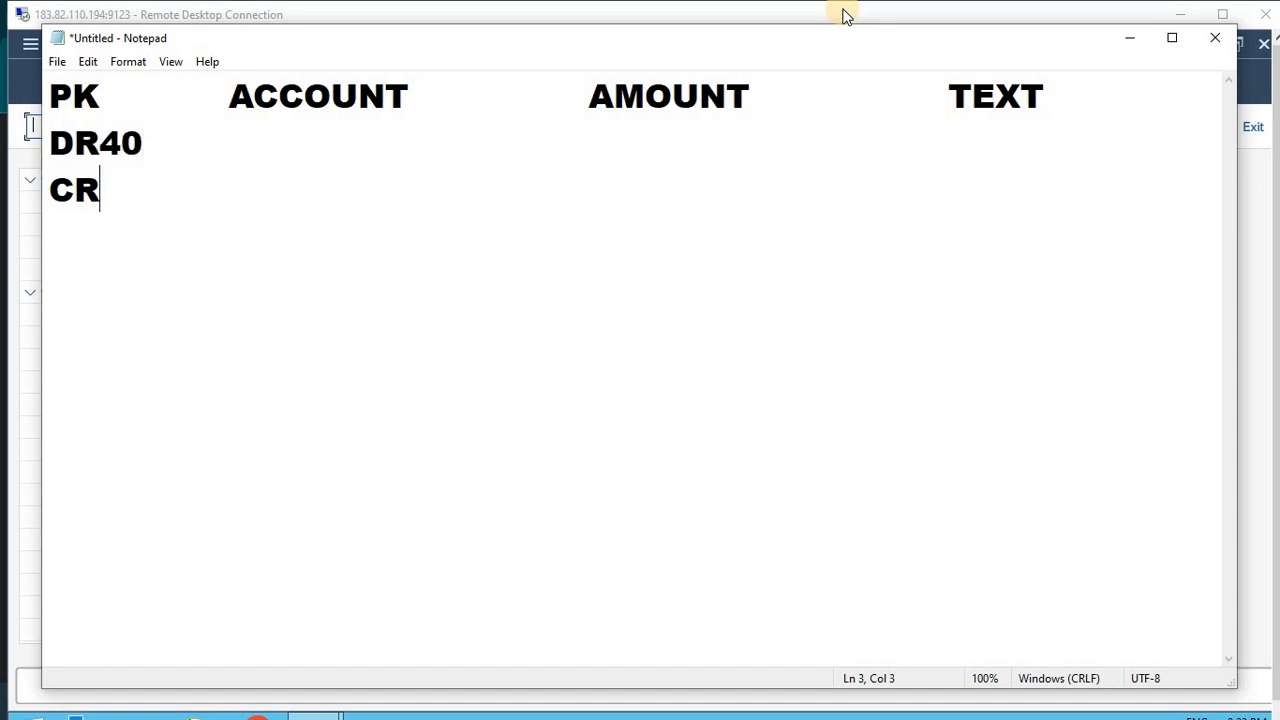
type("50")
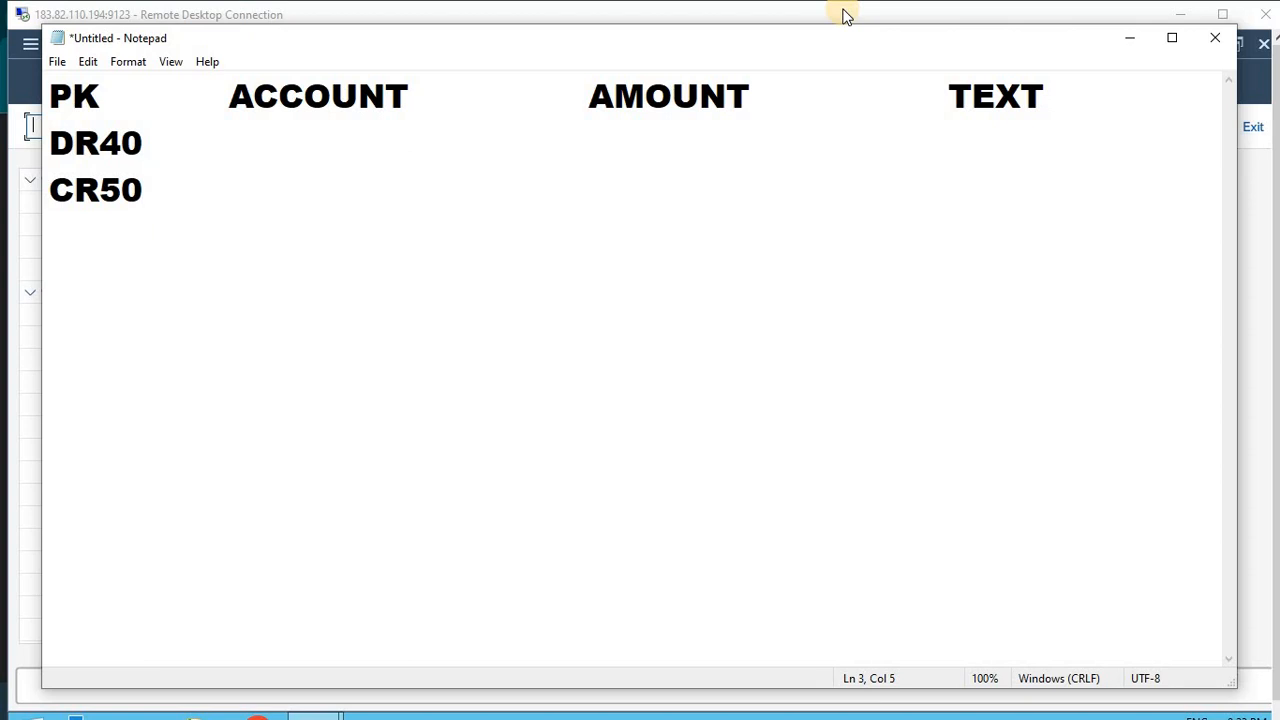
Step: Enter the account REN under the ACCOUNT heading in the DR40 row
key("Left")
key("Left")
key("Left")
key("Right")
key("Up")
key("Right")
key("Right")
key("Tab")
type("REN")
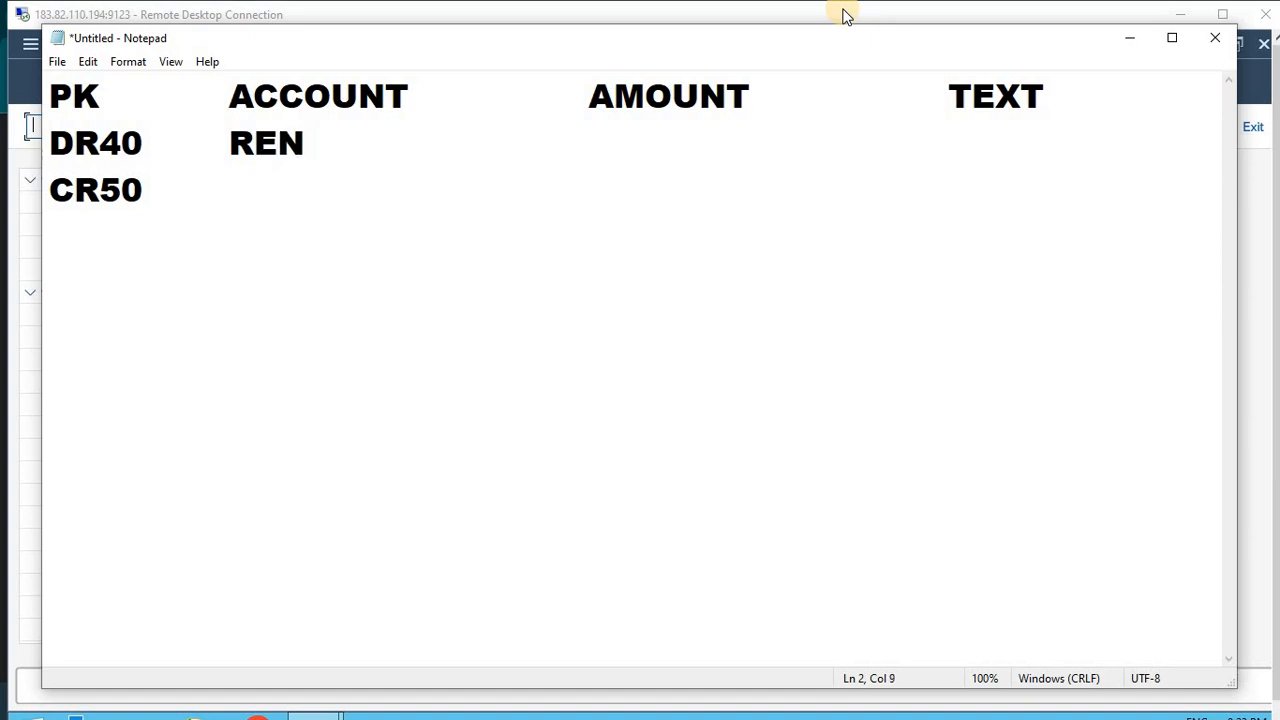
Step: Enter the account COMMISSION under the ACCOUNT heading in the CR50 row
key("Down")
type("COMMI")
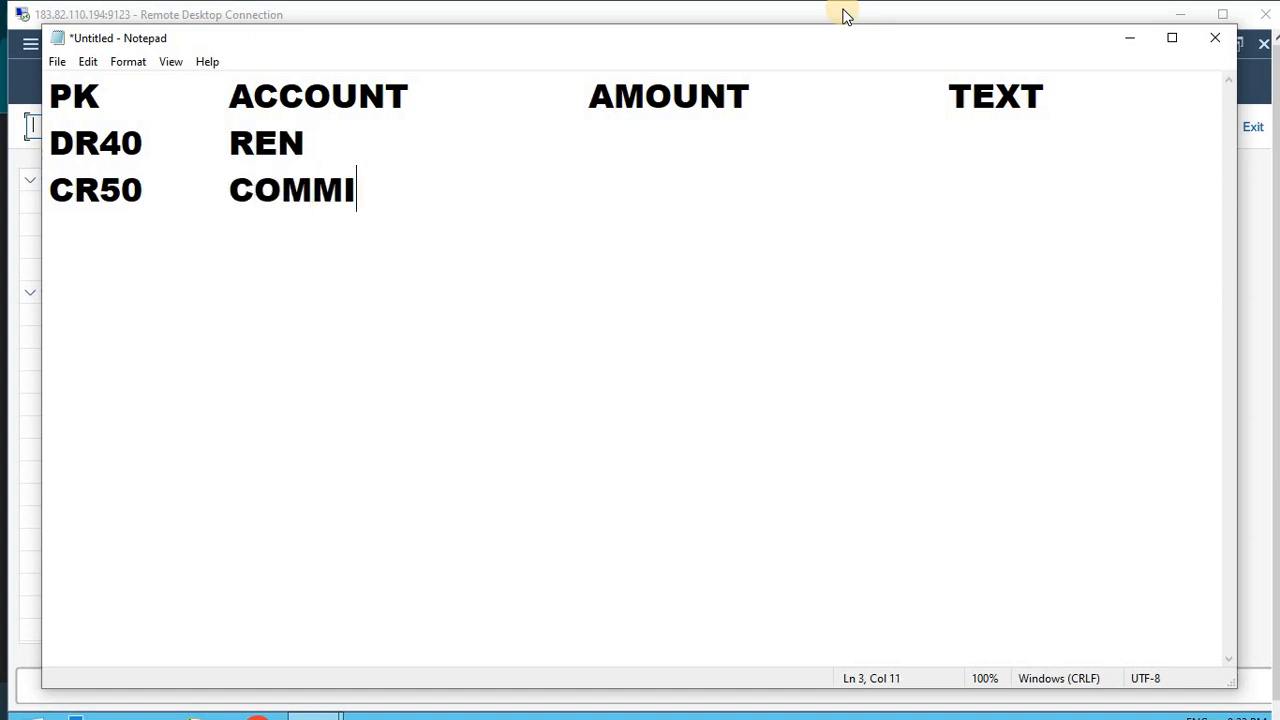
type("SI")
key("BackSpace")
key("BackSpace")
type("SS")
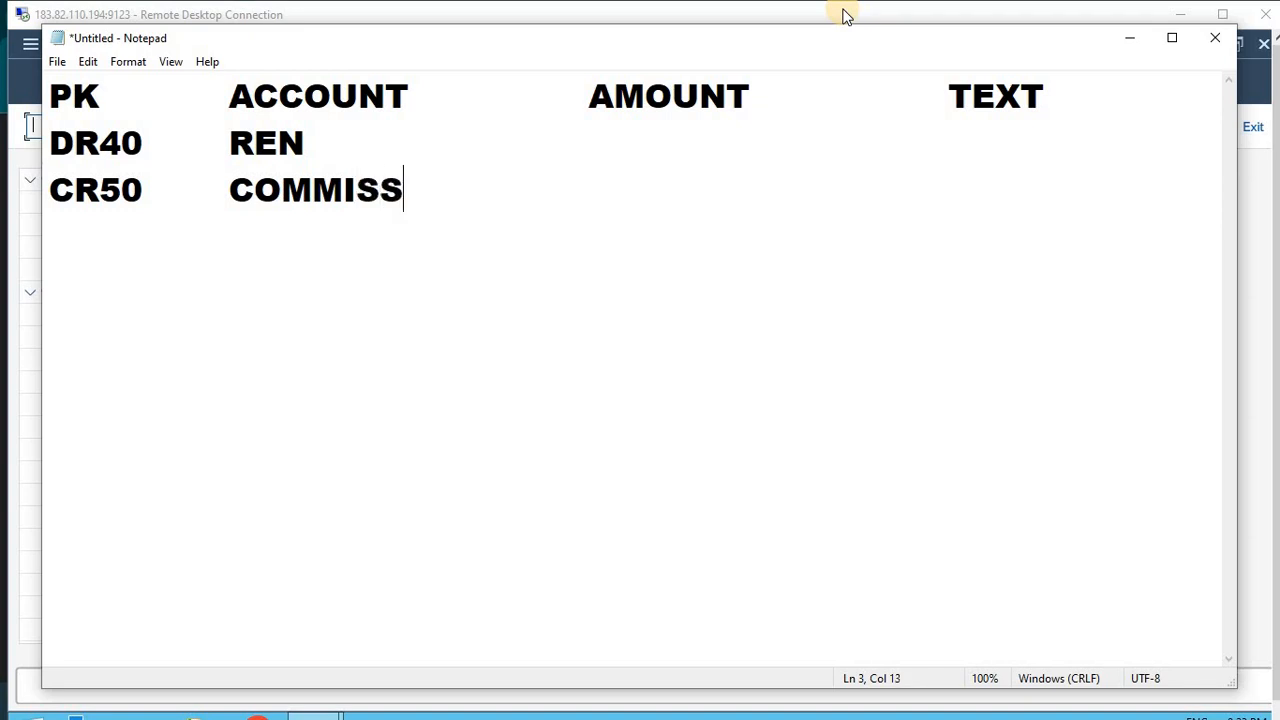
type("ION")
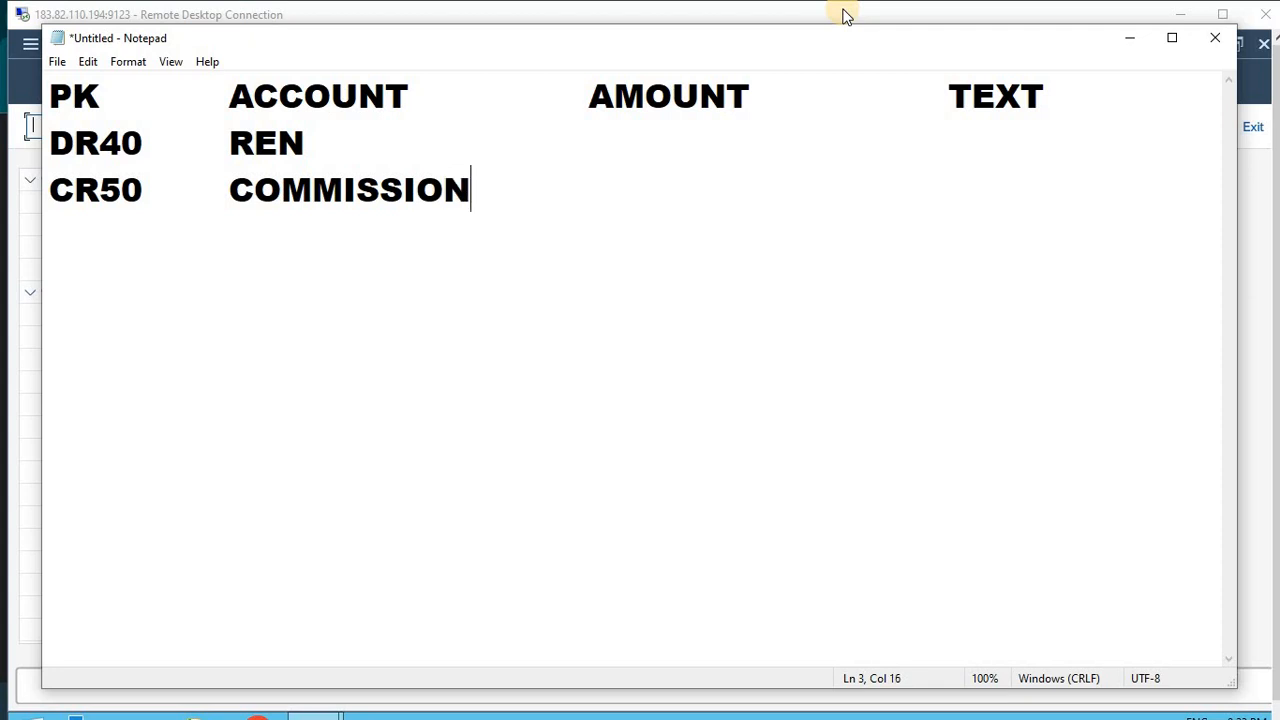
Step: Add two more lines to the ACCOUNT column reading SALARY and CASH
key("Return")
type("SA")
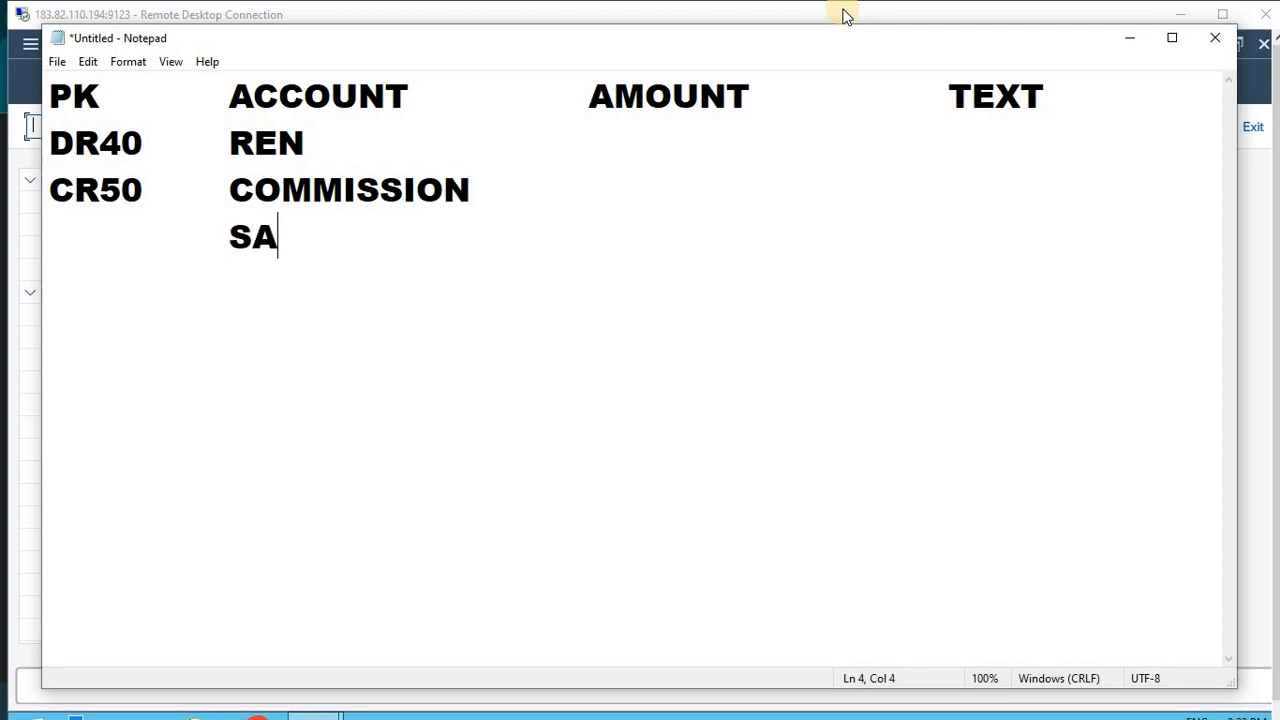
type("LARY")
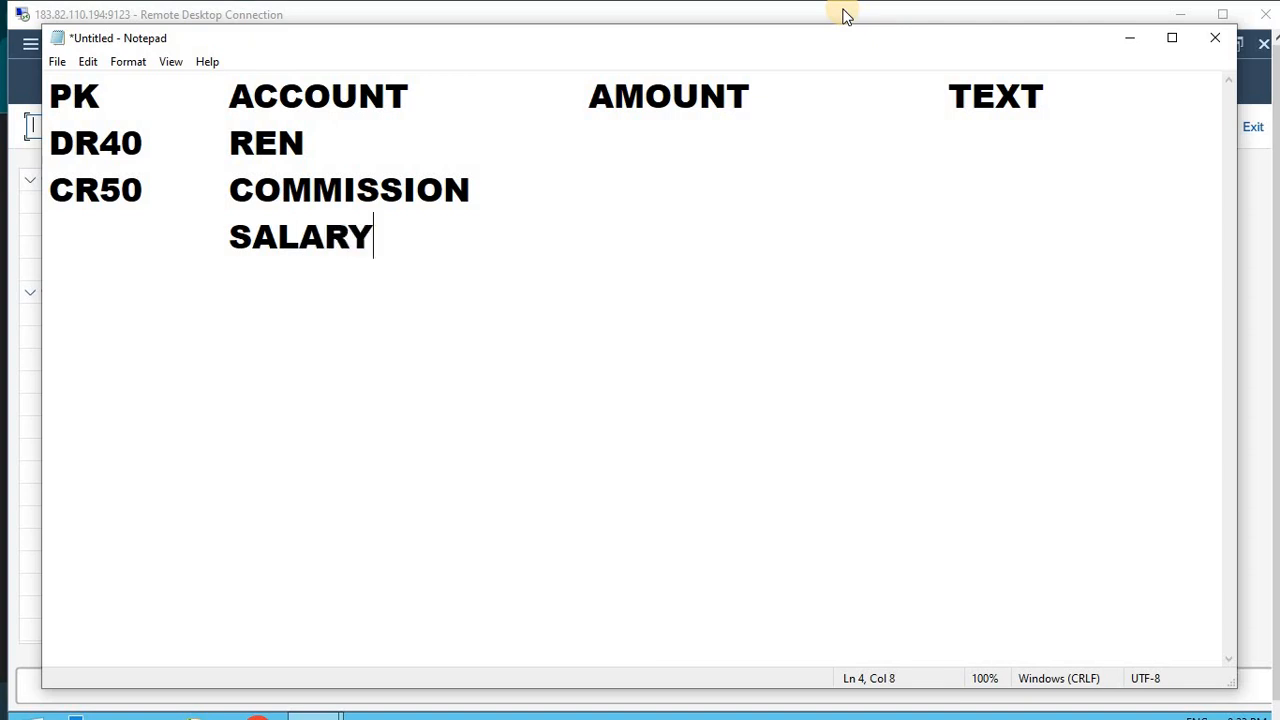
key("Return")
type("CSH")
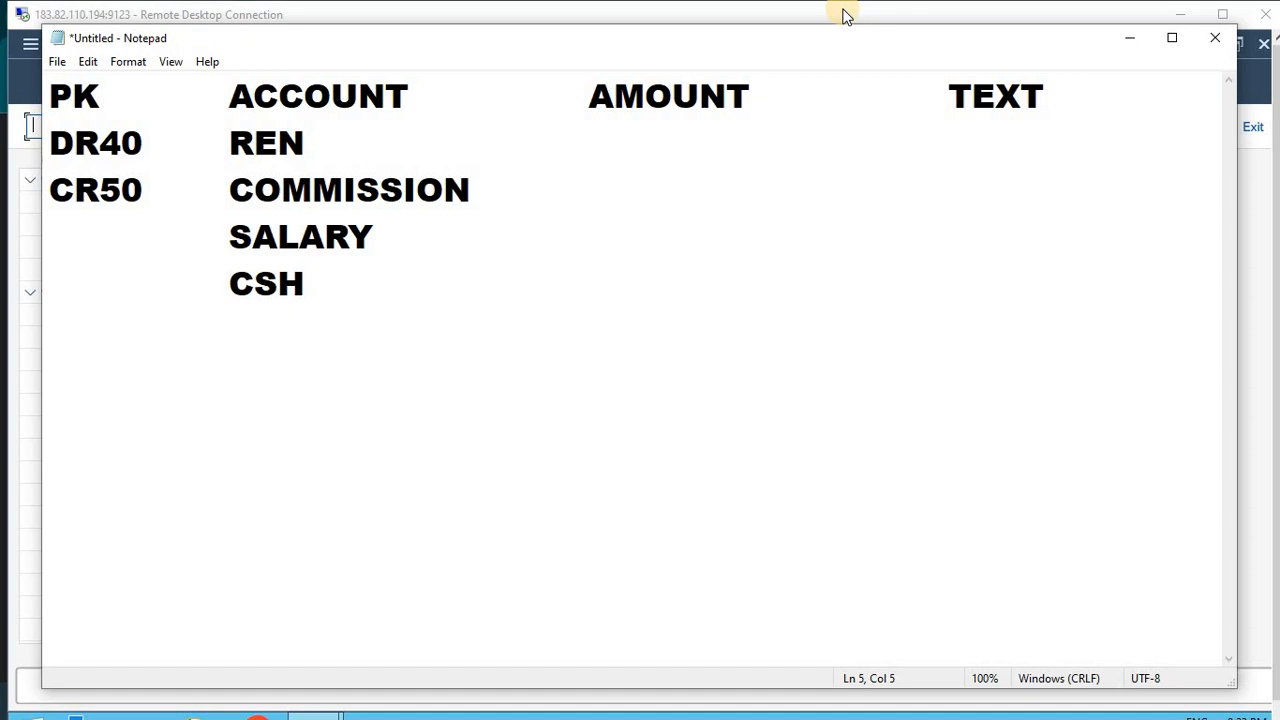
key("BackSpace")
key("BackSpace")
type("A")
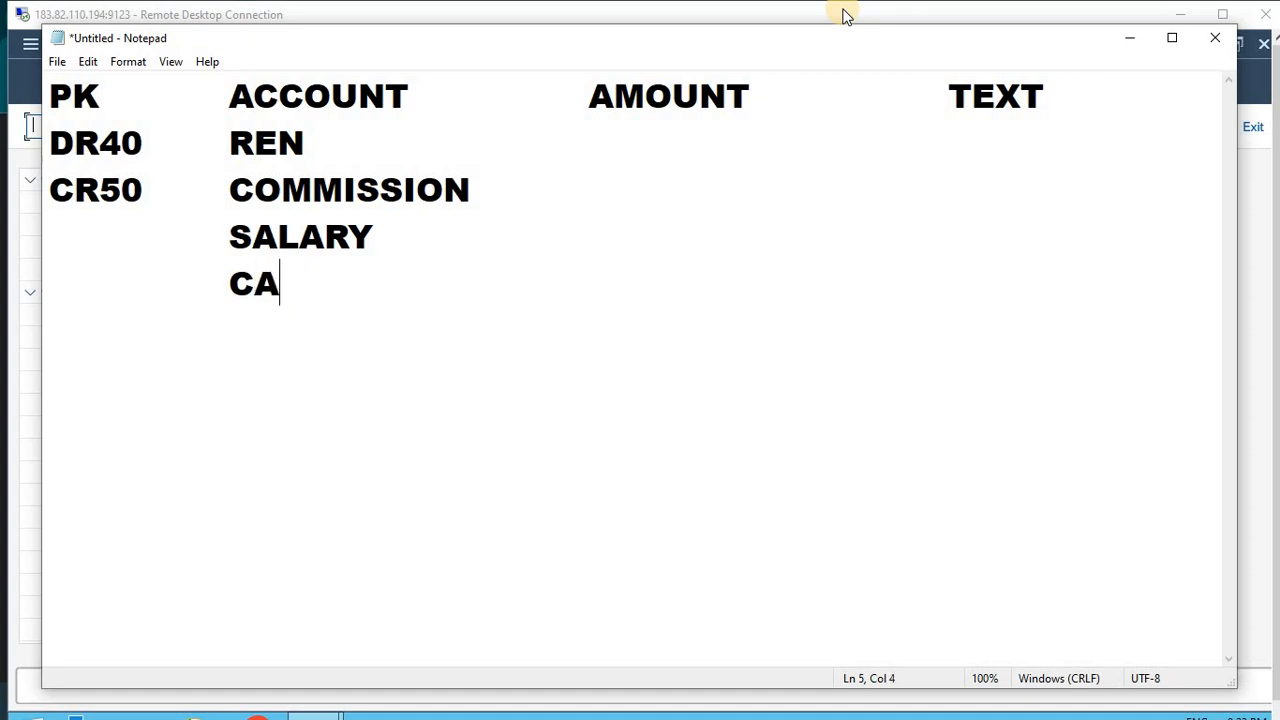
type("SH")
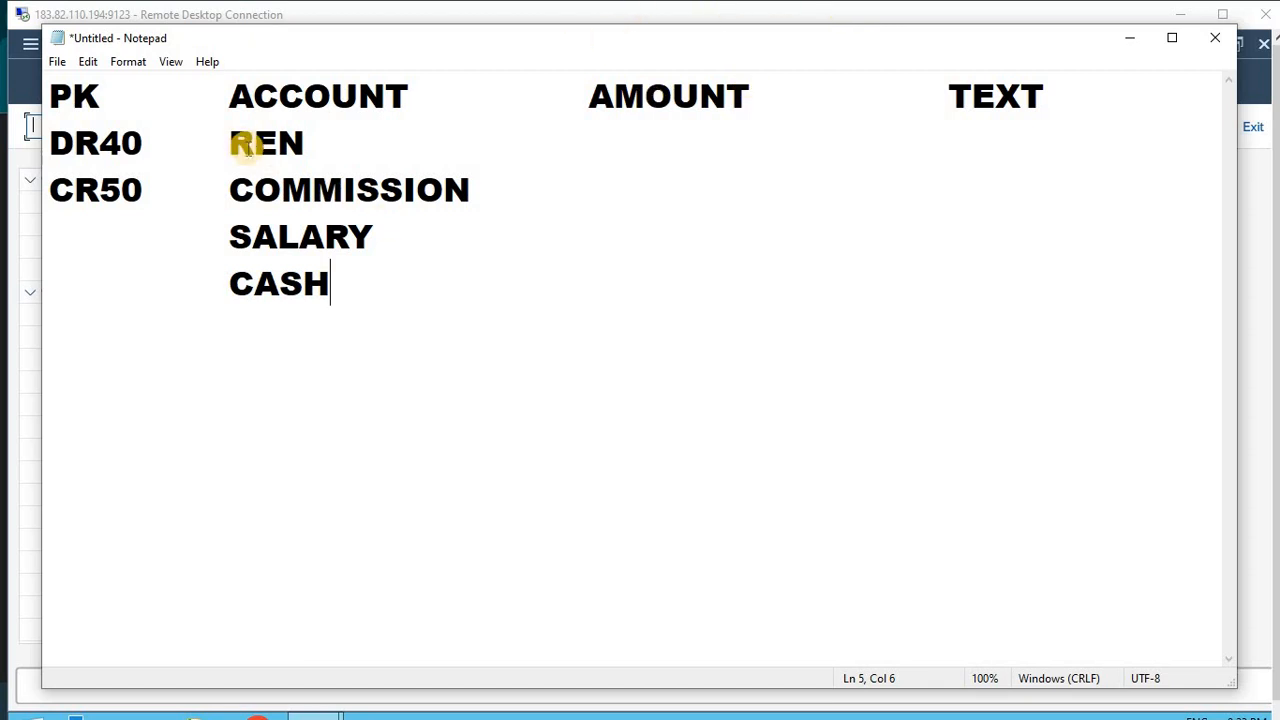
Step: Delete all the posting key and account rows below the heading row
left_click_drag(230, 143, 335, 285)
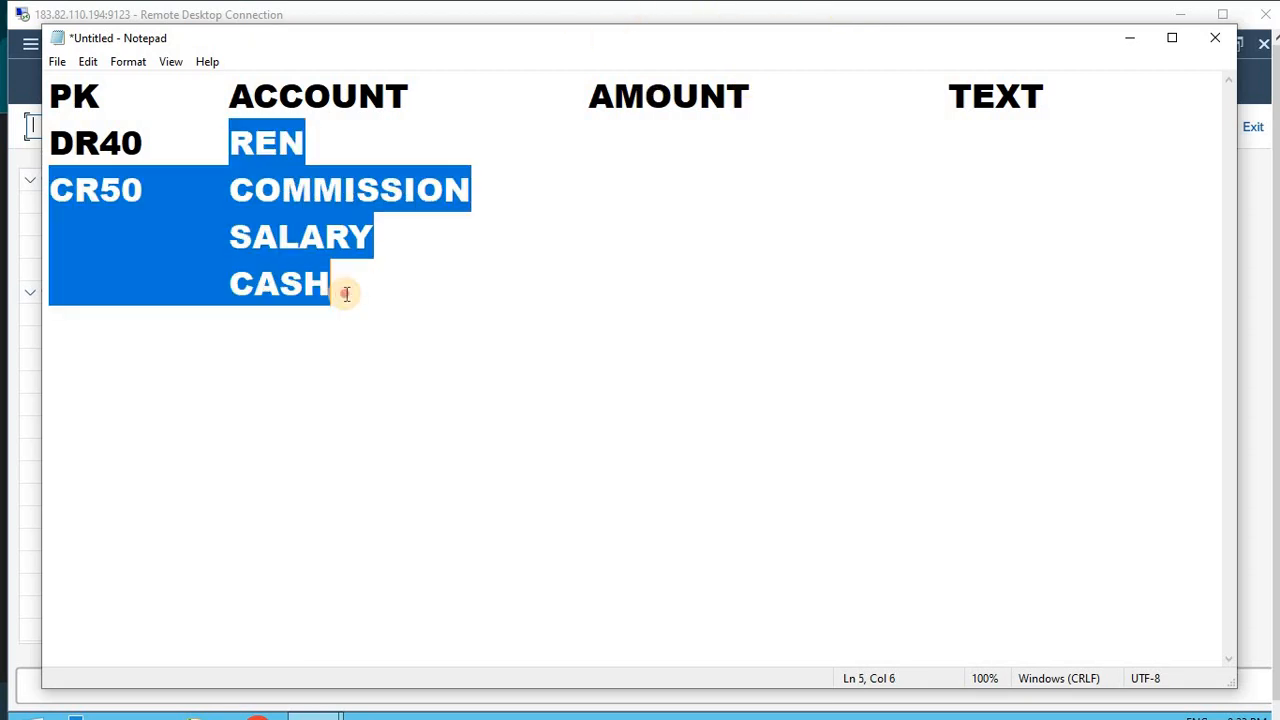
left_click(138, 150)
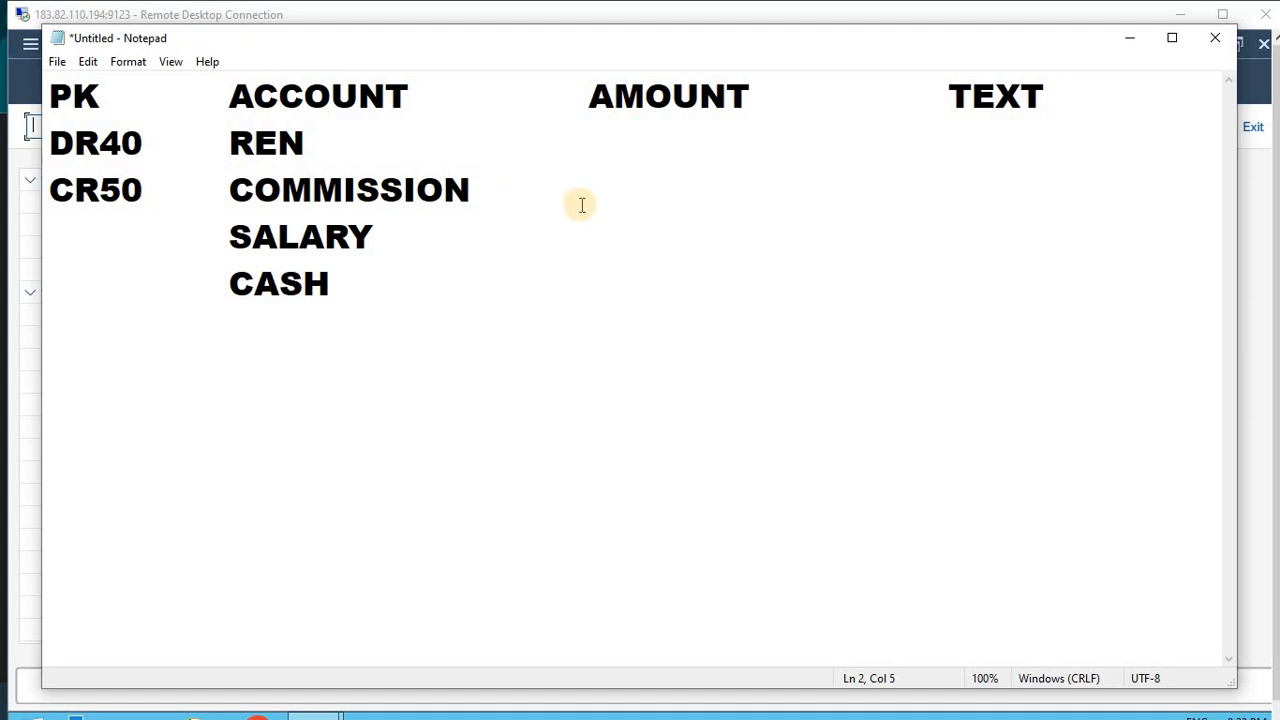
left_click(581, 158)
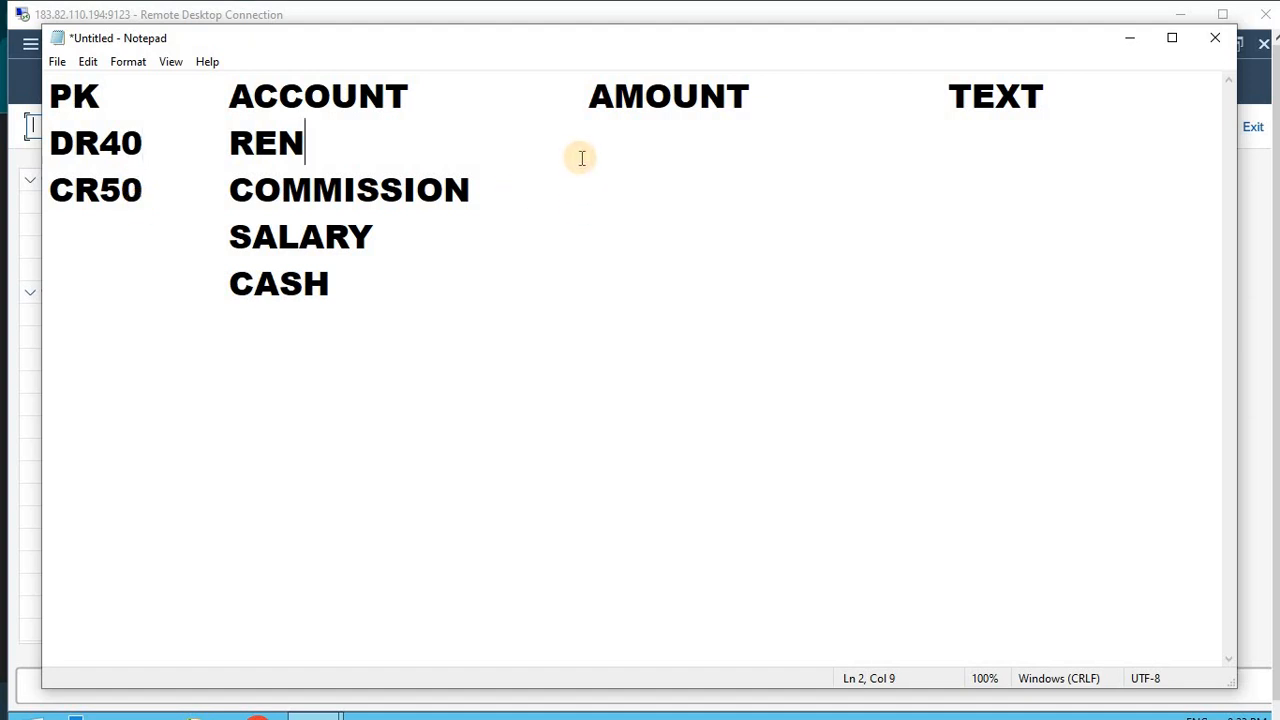
left_click(957, 135)
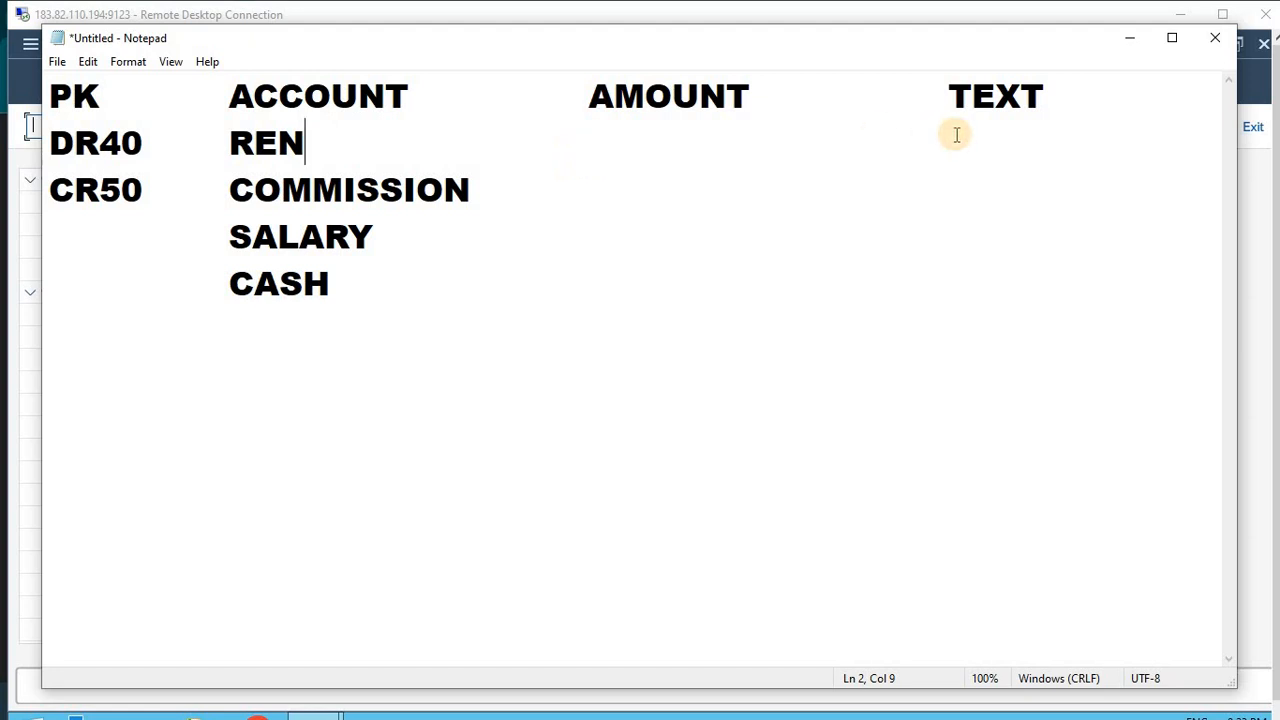
left_click(50, 143)
left_click(388, 356, "shift")
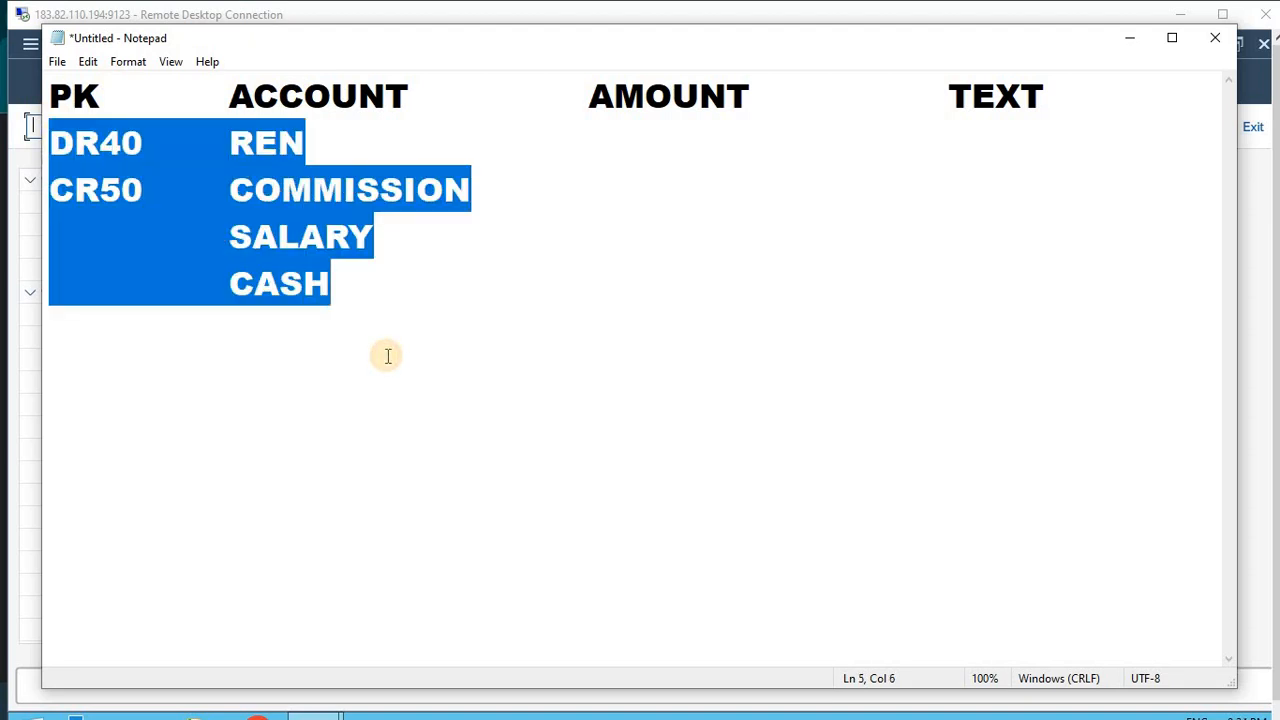
key("BackSpace")
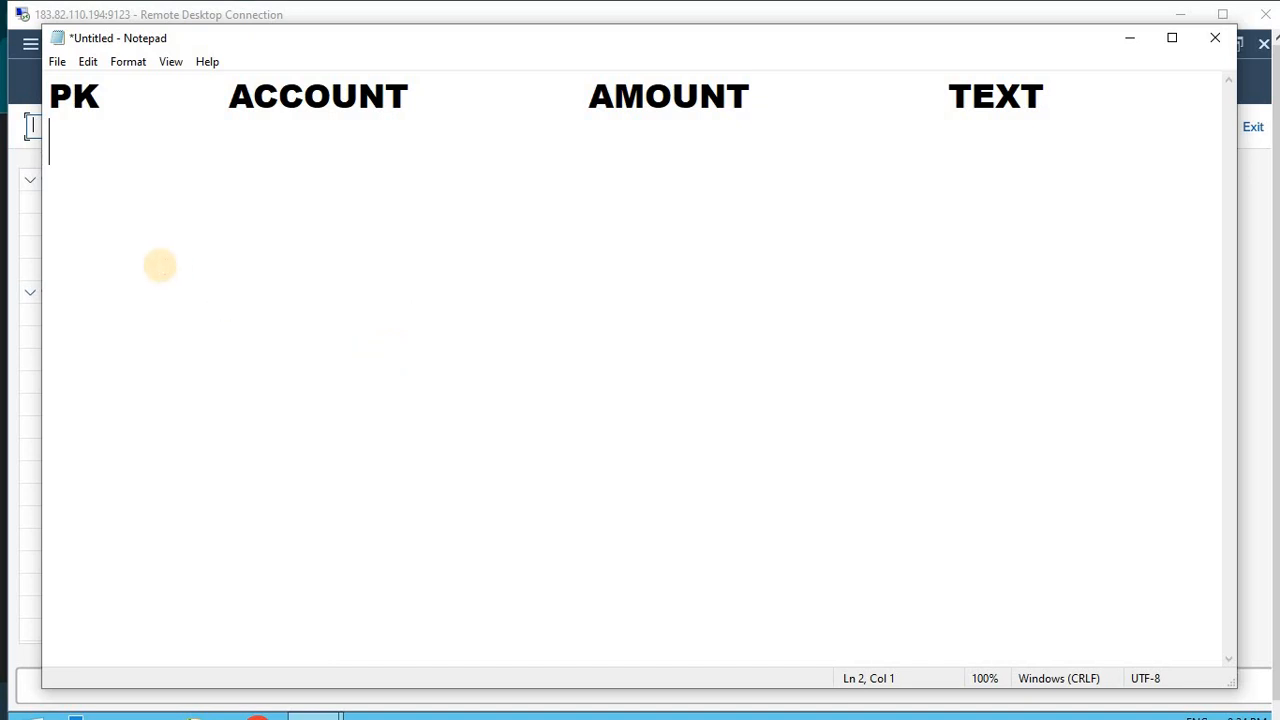
Step: Write a two-line journal entry below the headings reading RENT A/C DR and, indented beneath it, TO CASH
key("Return")
key("Return")
type("REN")
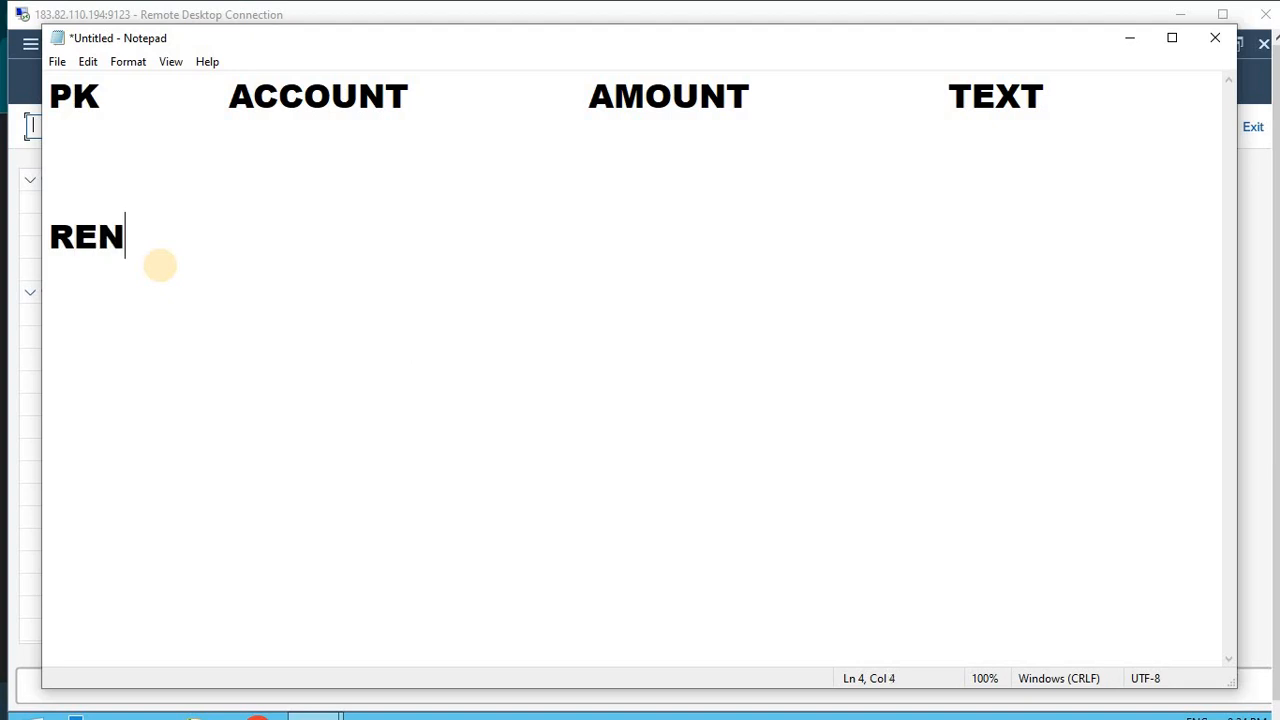
type("T A/")
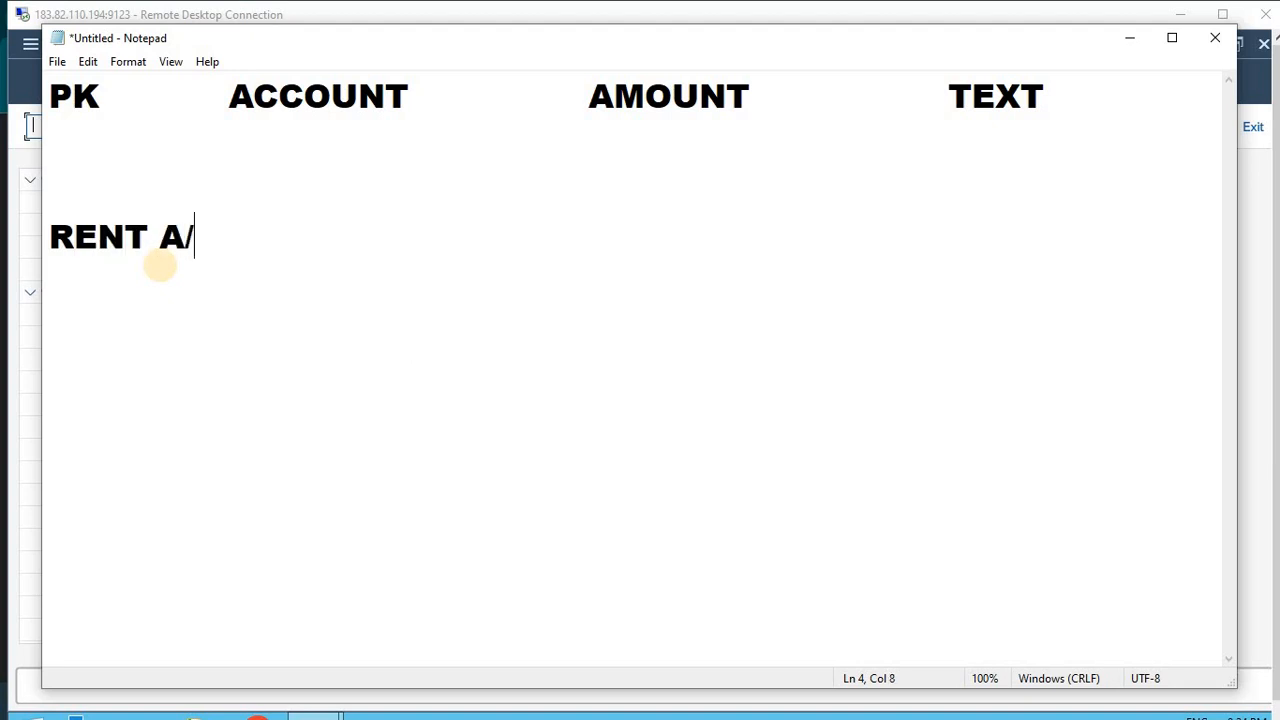
type("C DR")
key("Return")
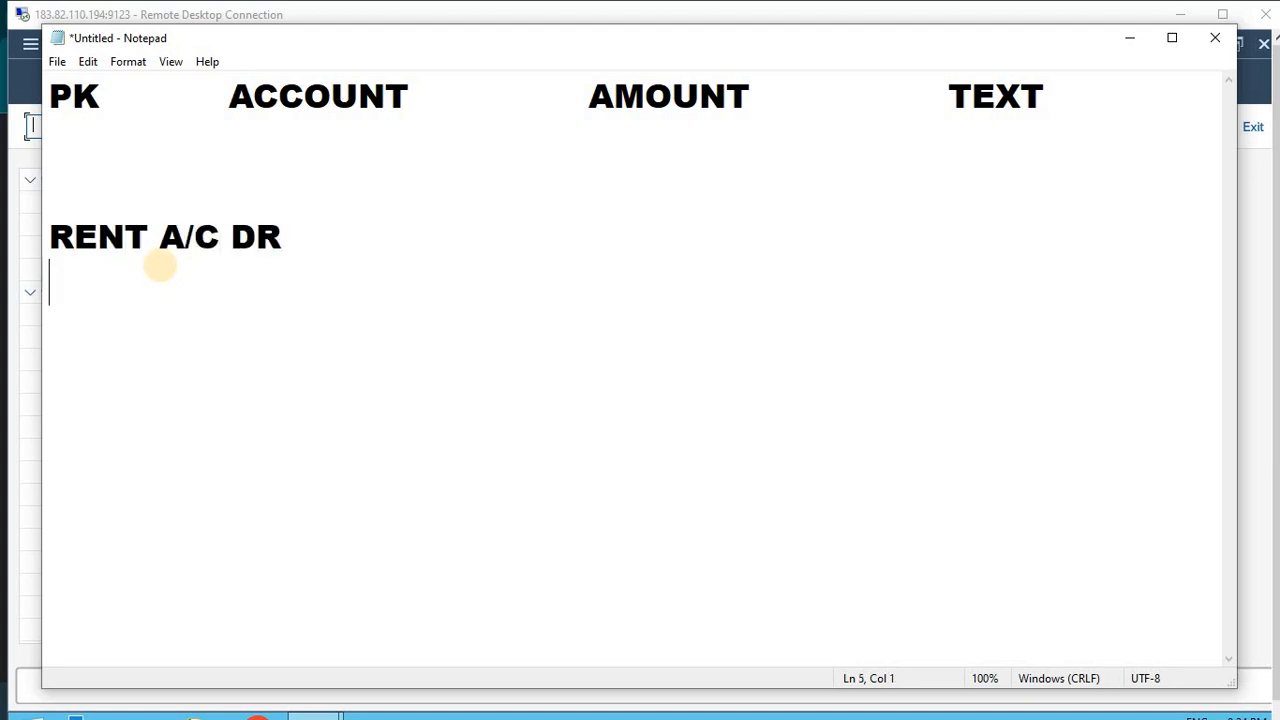
type("TO CASH")
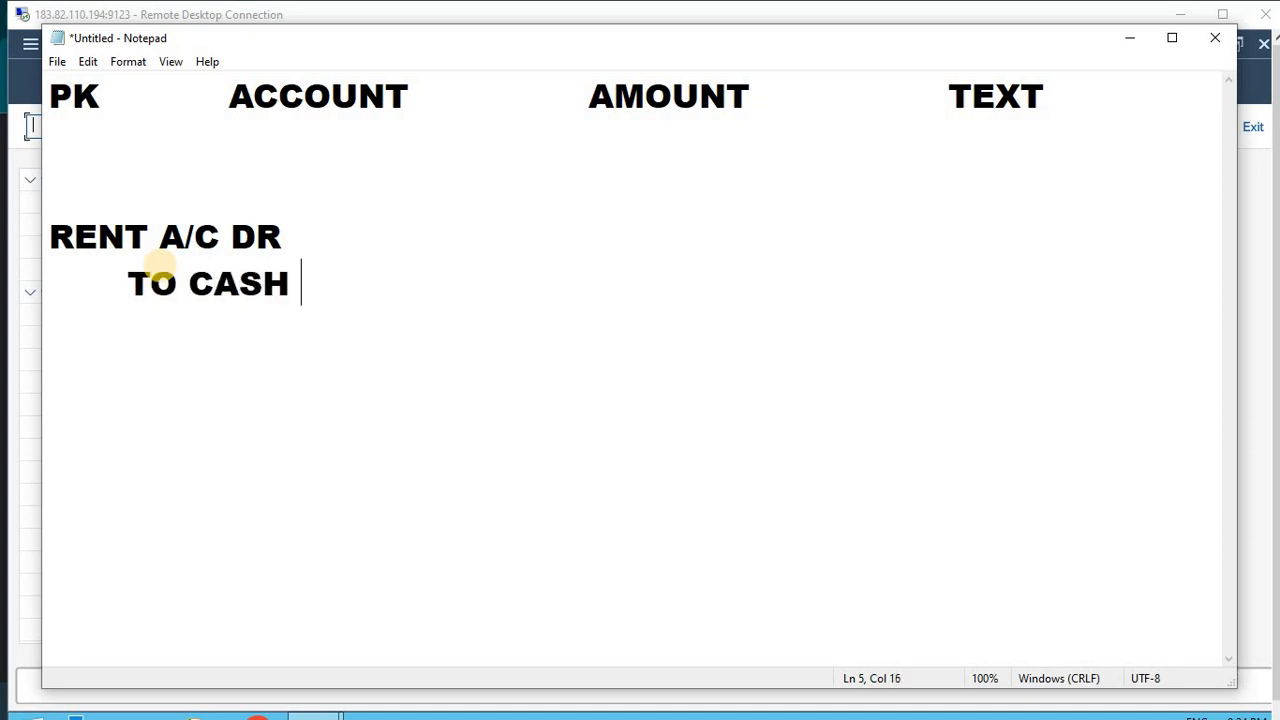
Step: Add the amount 5000 to both the rent and the cash line of the journal entry
key("Up")
type("5000")
key("Down")
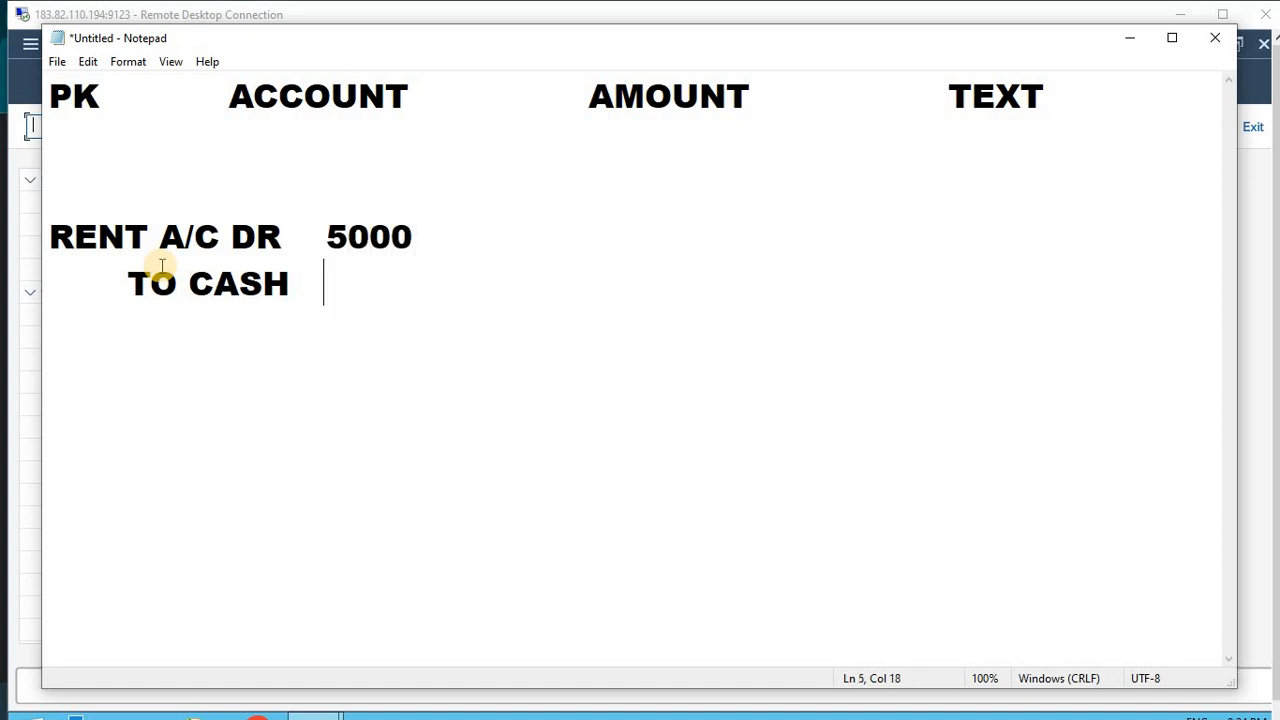
type("5000")
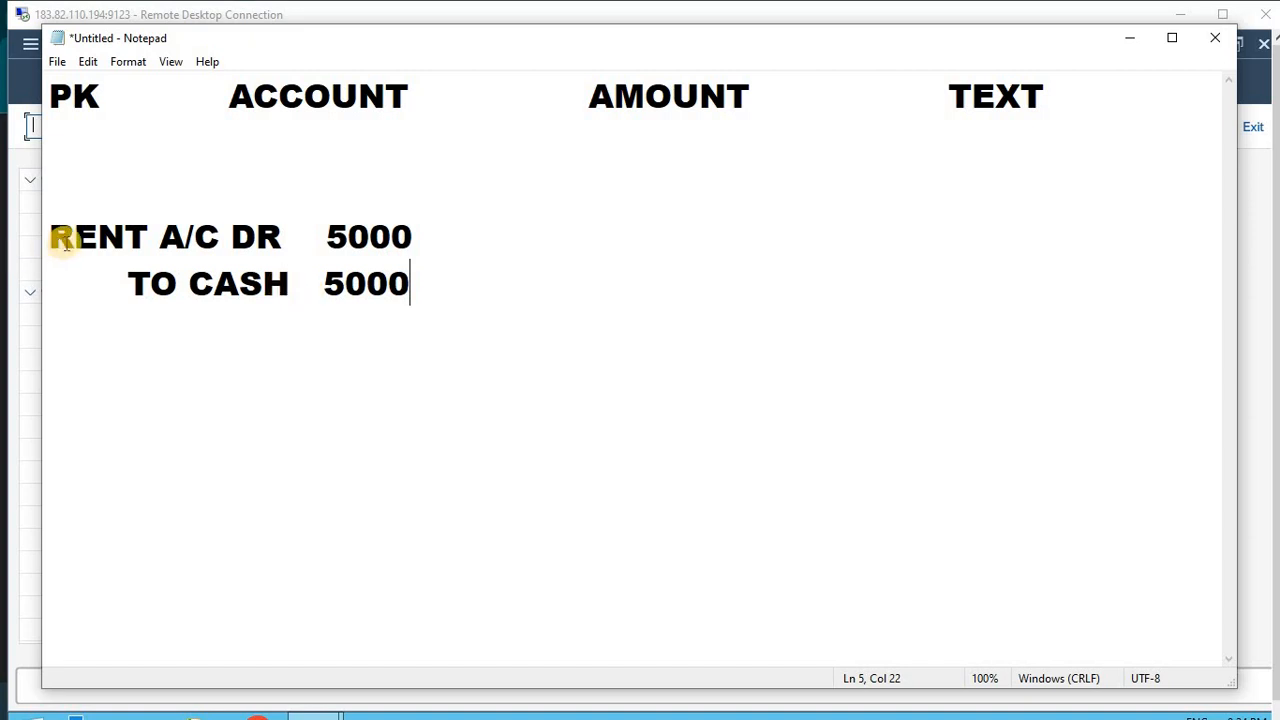
Step: Highlight the RENT account and its DR indicator, then delete the whole rent-to-cash journal entry, keeping the heading row
left_click_drag(50, 237, 150, 240)
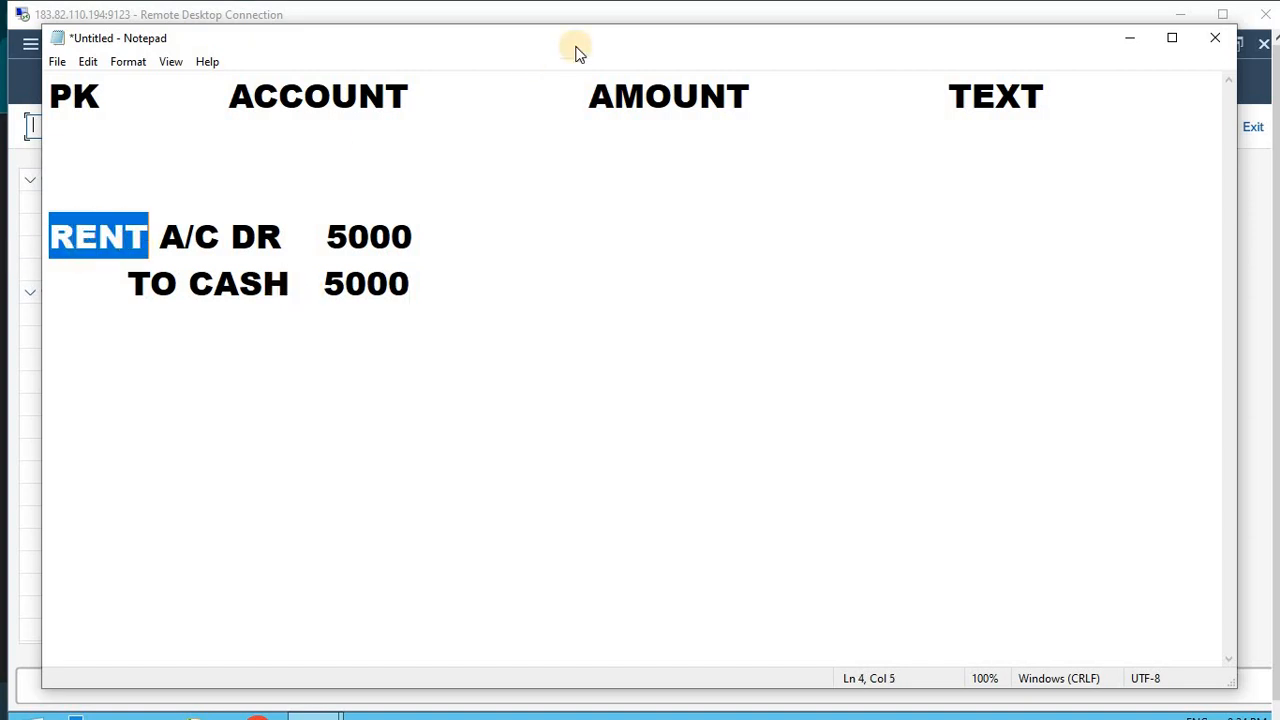
left_click(280, 237)
left_click_drag(234, 237, 291, 237)
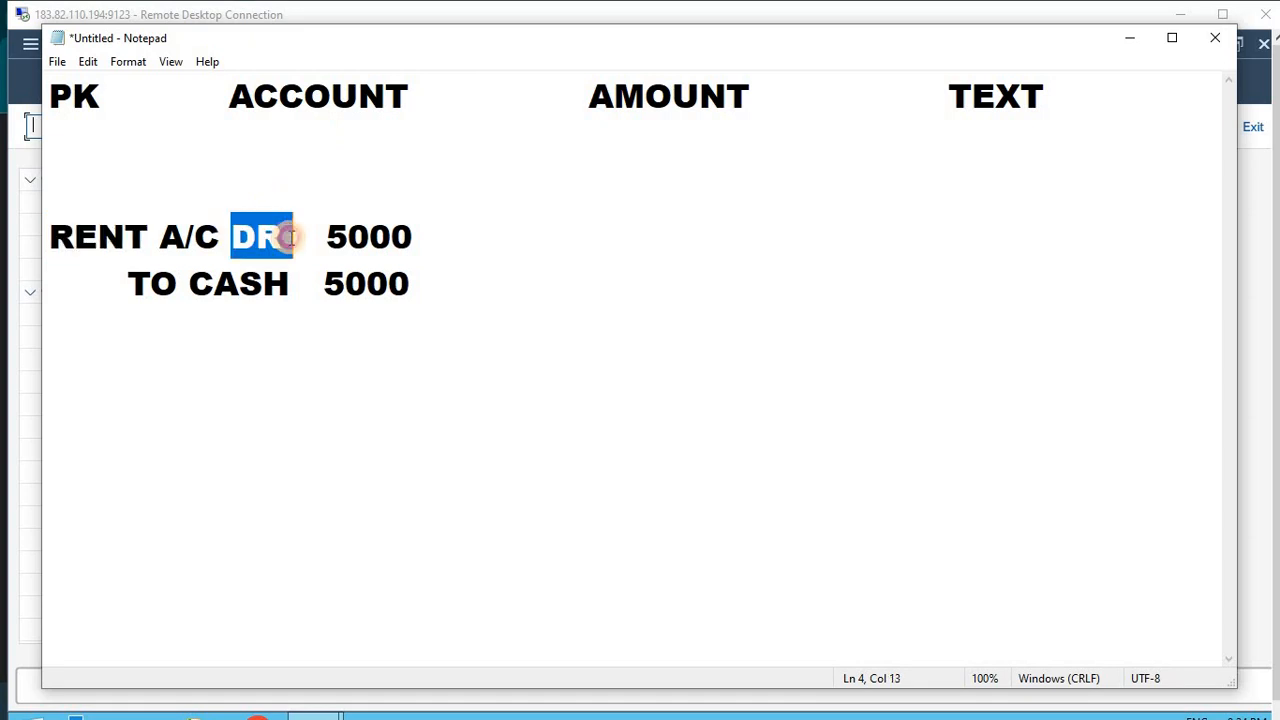
left_click(83, 123)
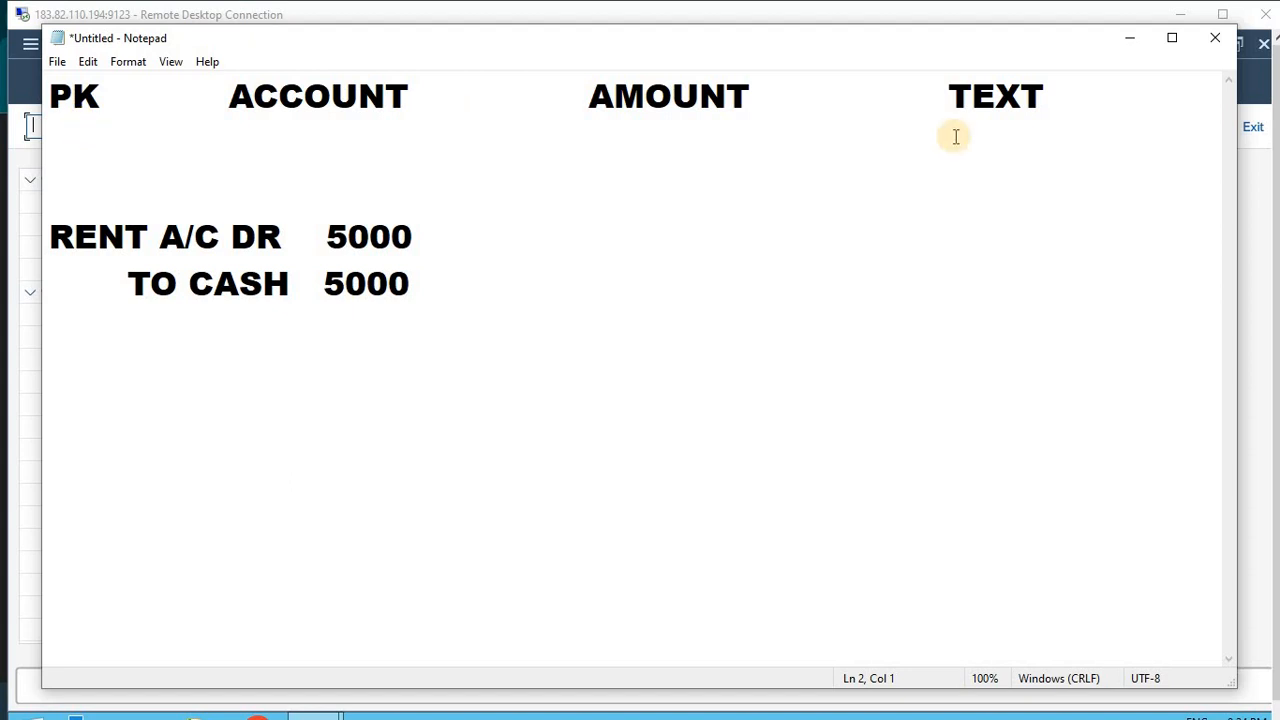
left_click(453, 287)
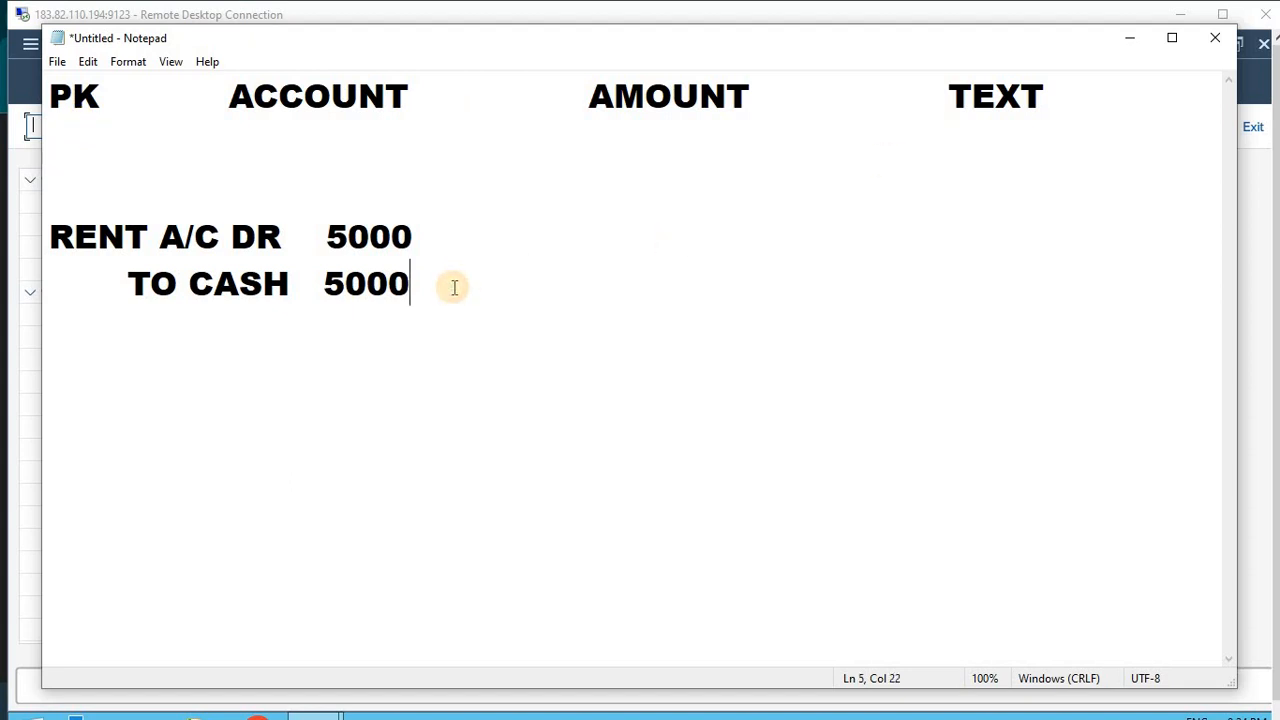
left_click_drag(63, 174, 461, 417)
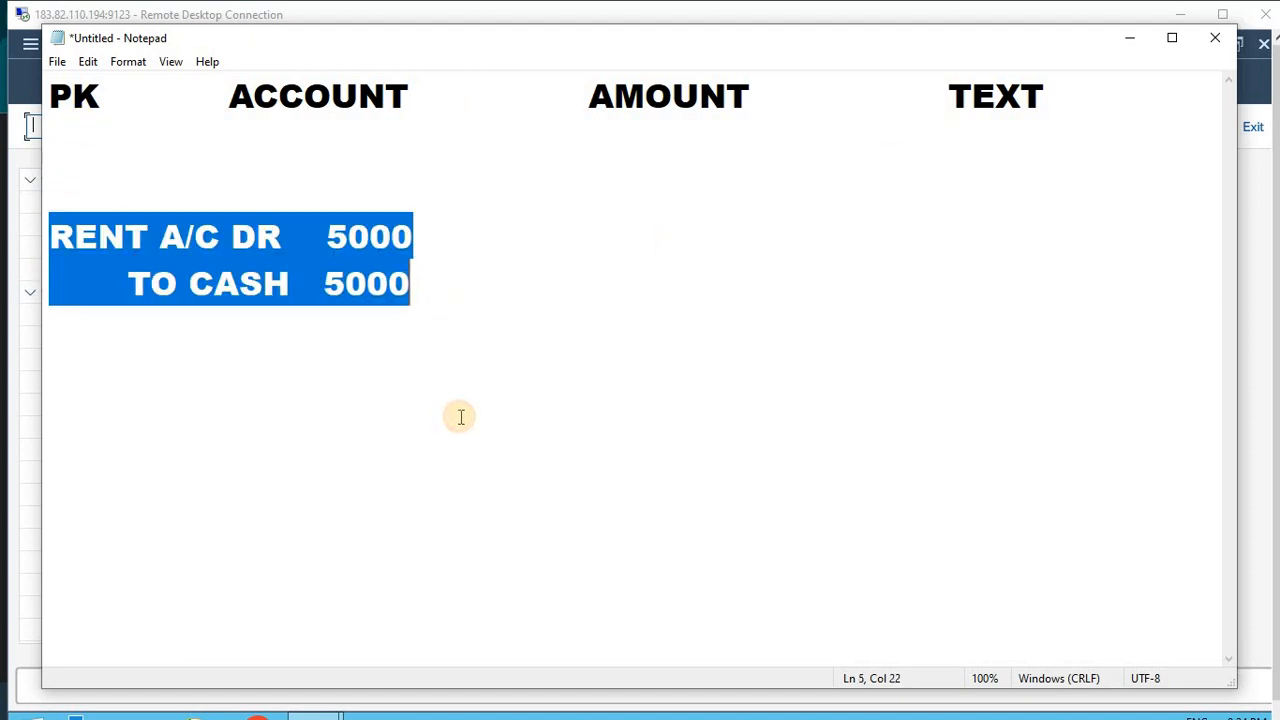
key("BackSpace")
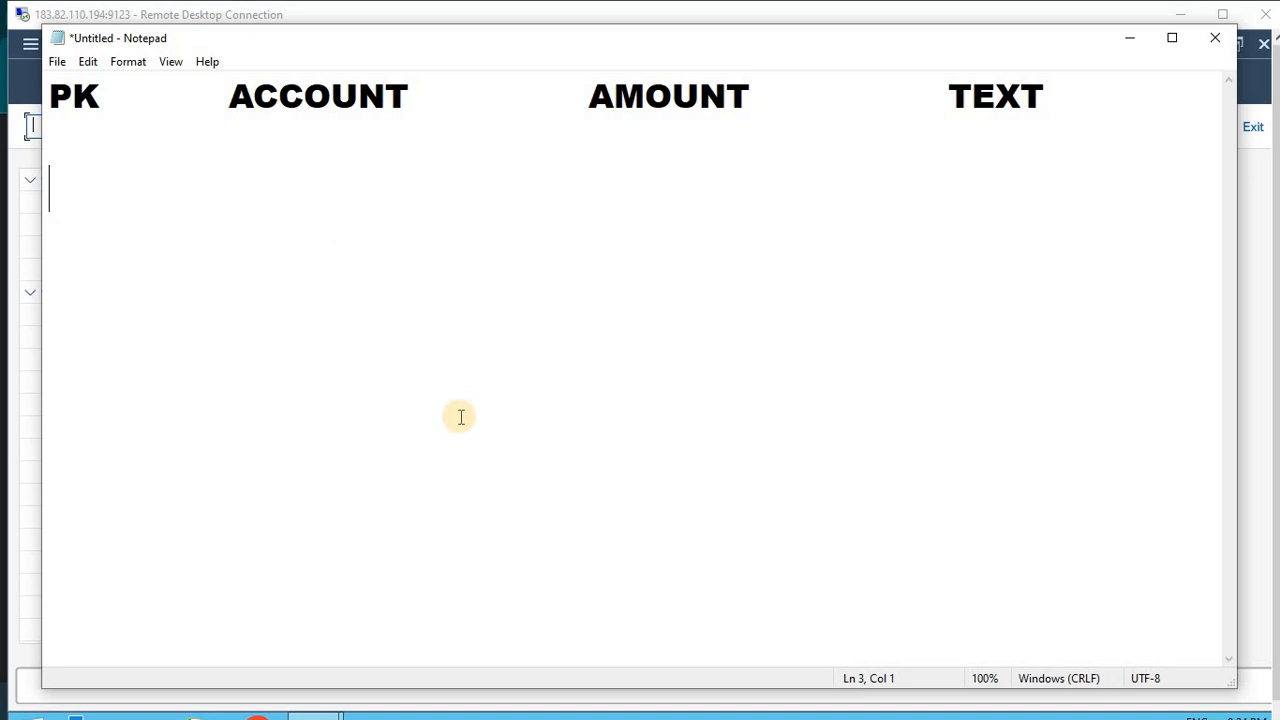
Step: Switch to SAP in the remote desktop session and open transaction O7E6 to list the G/L fast entry screen variants
key("alt+Tab")
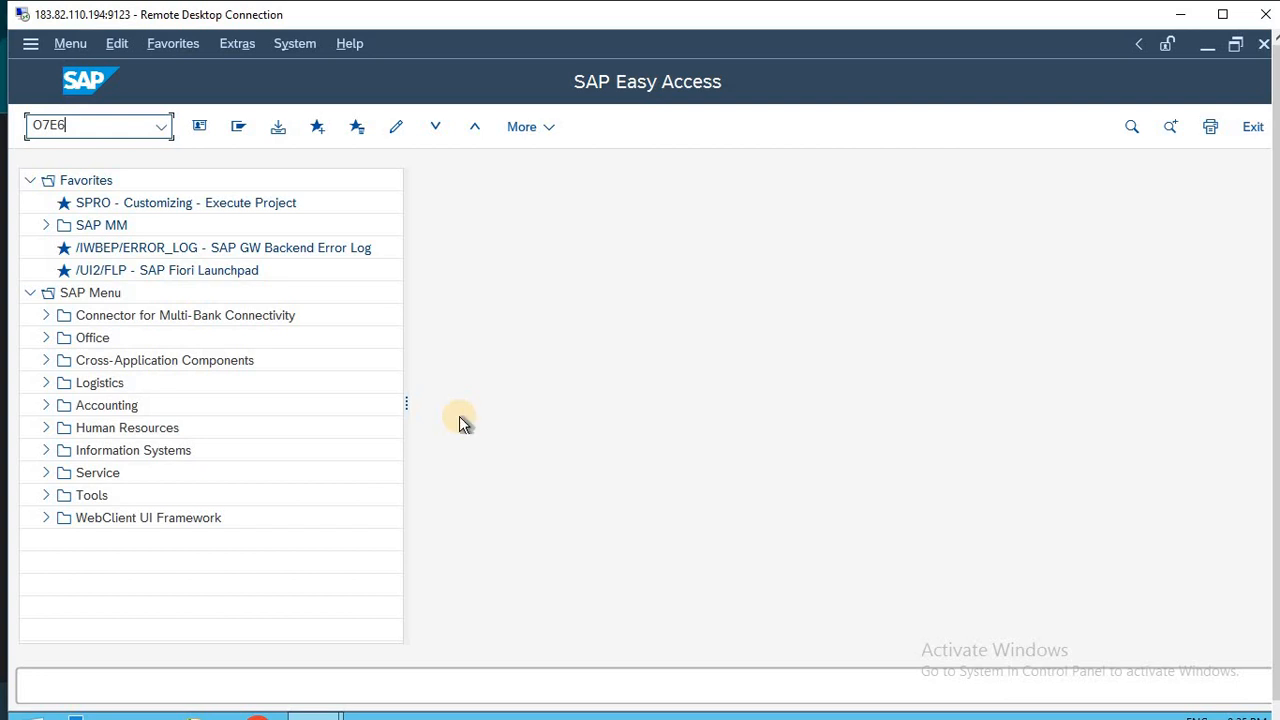
key("Return")
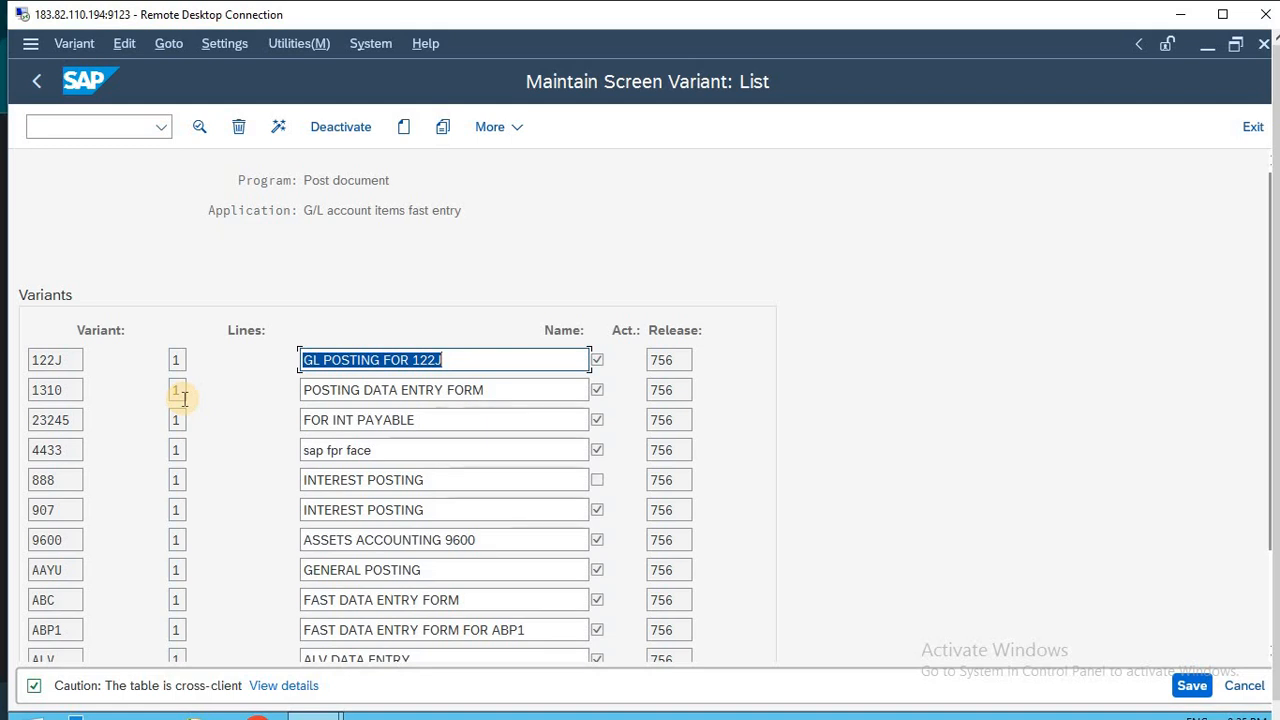
left_click(660, 362)
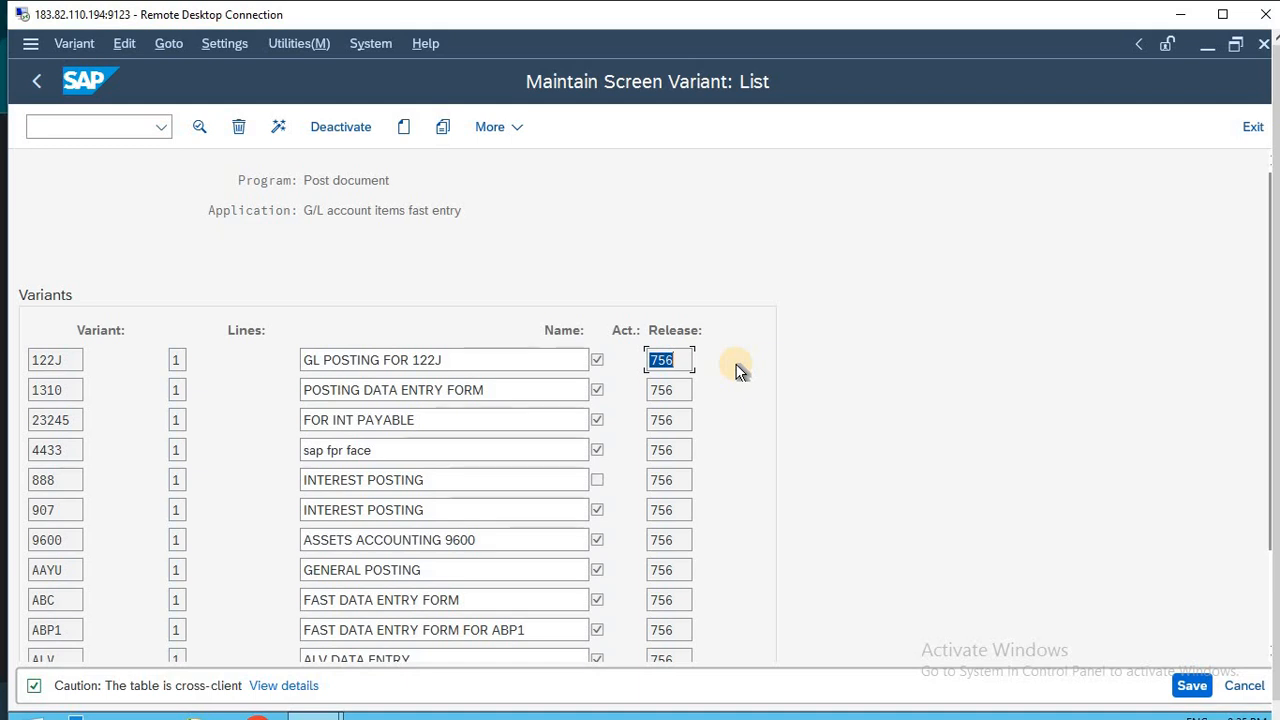
Step: Create a one-line screen variant FVCL with the name FAST ENTRY FORM FVCL
left_click(405, 126)
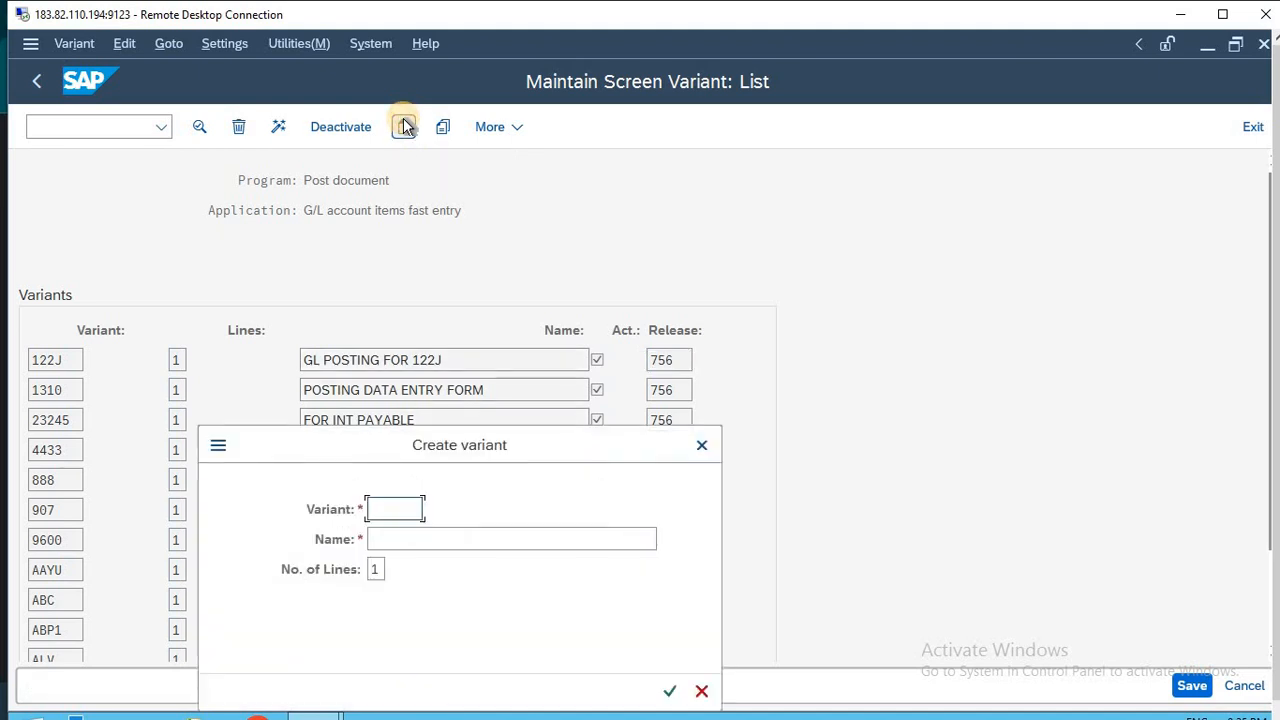
left_click_drag(463, 453, 543, 272)
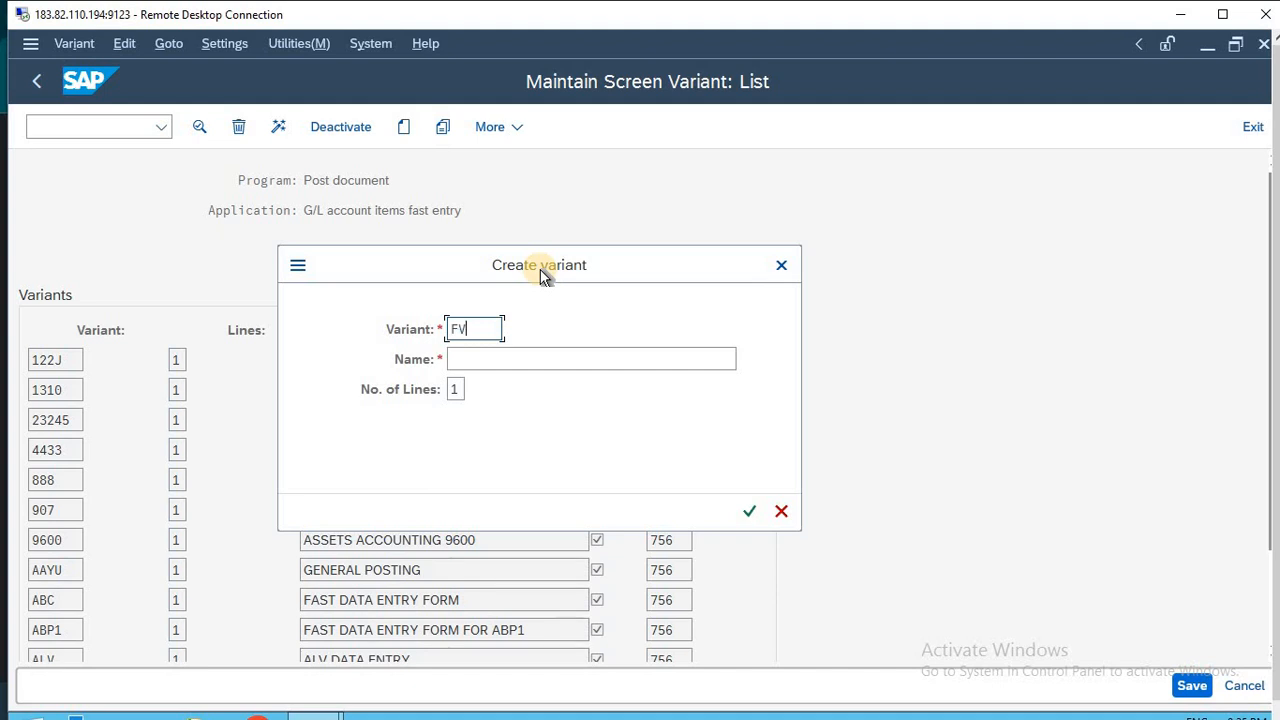
key("Tab")
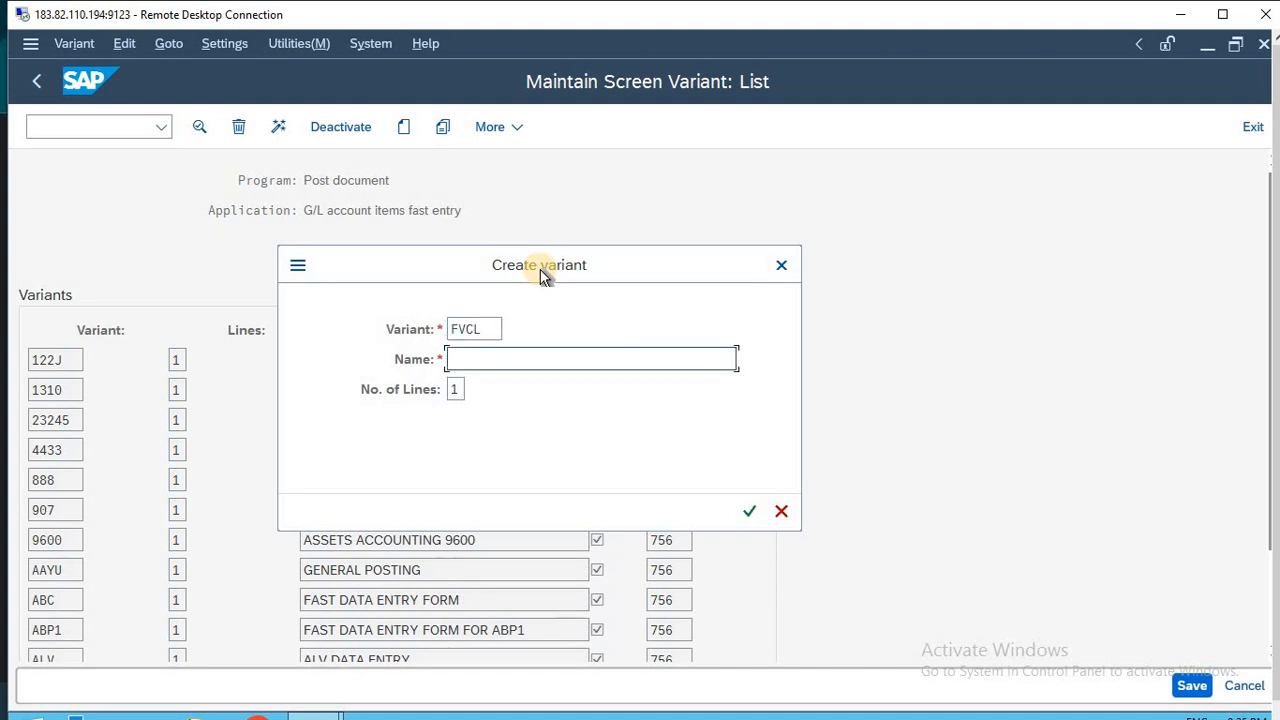
type("FA")
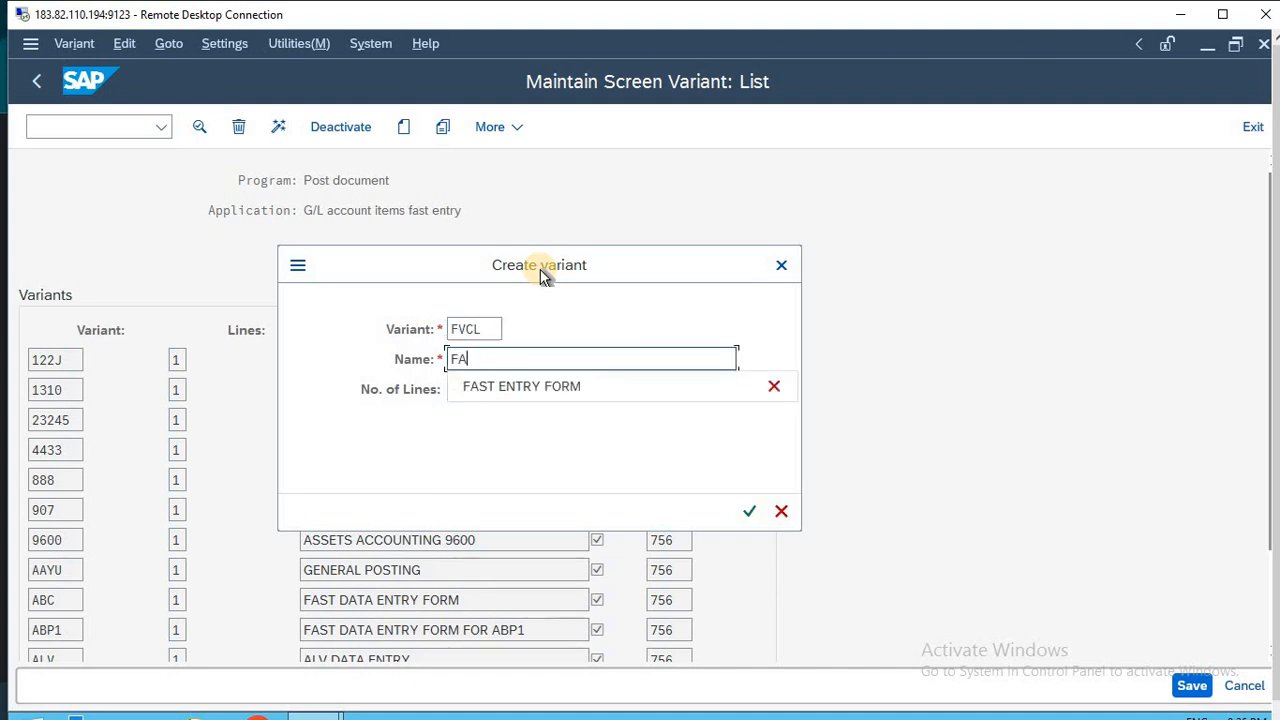
type("S")
key("Down")
key("Return")
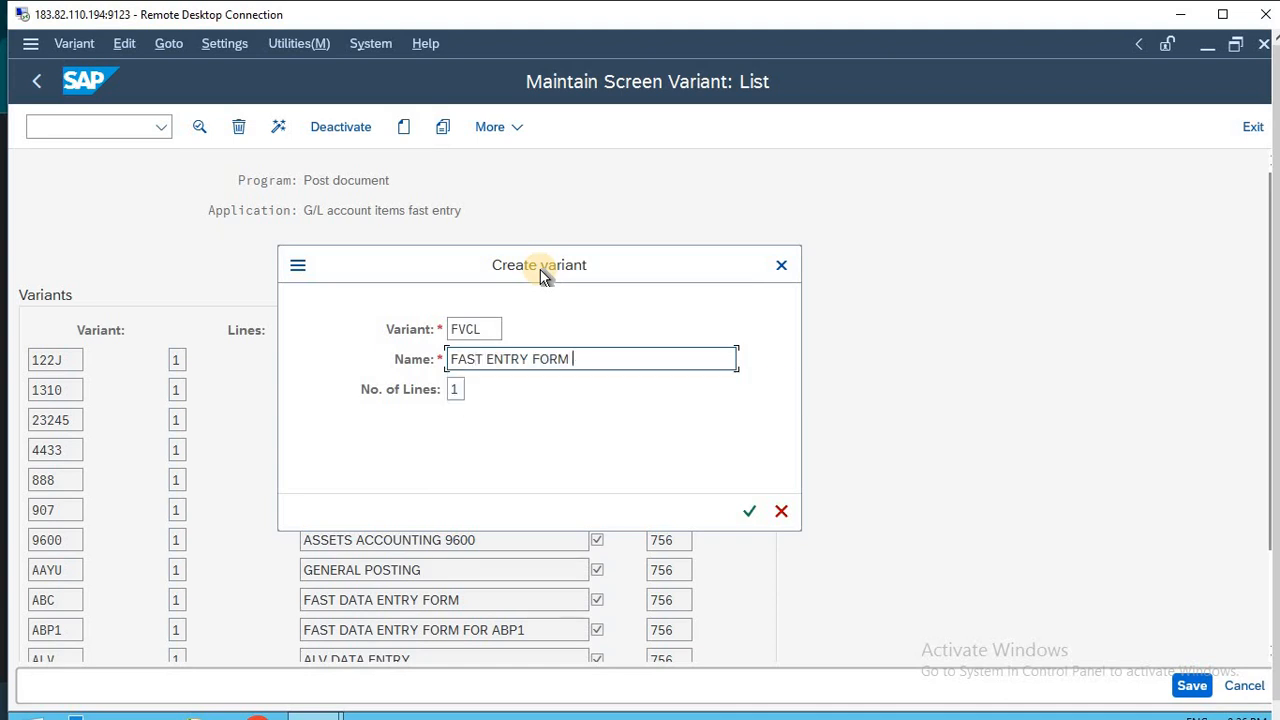
type("FVCL")
left_click(750, 512)
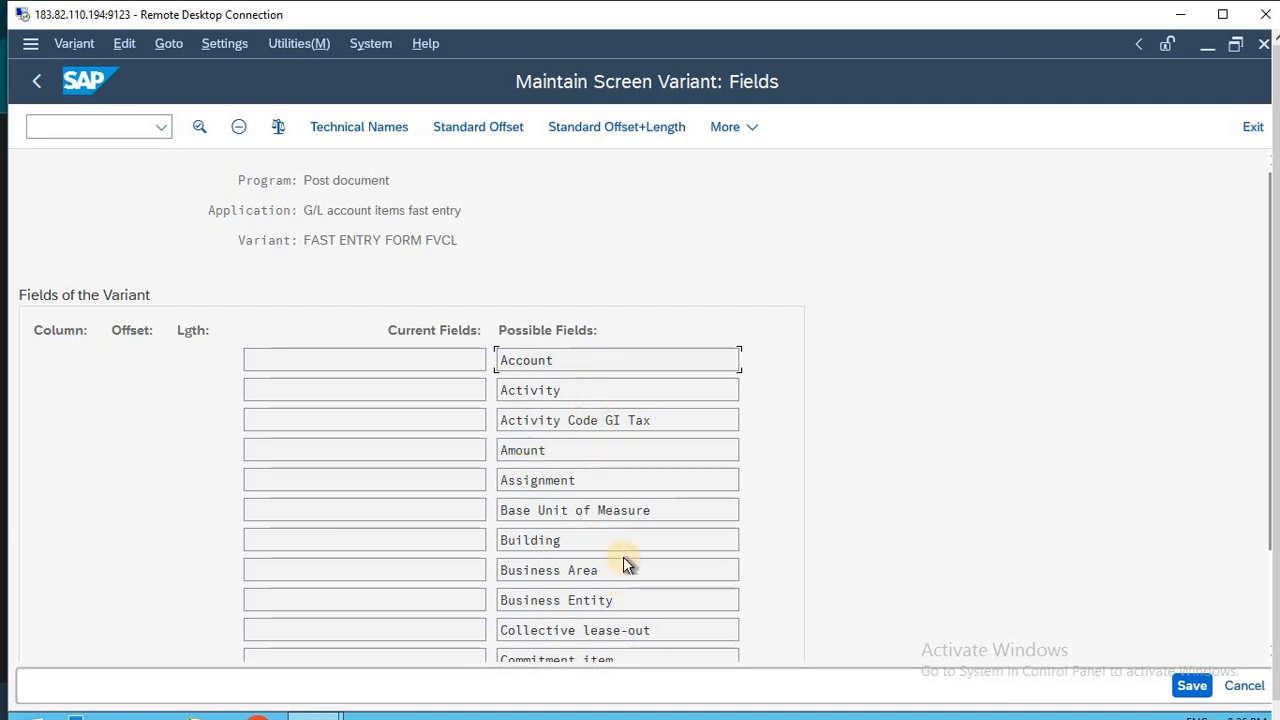
Step: Add the Posting Key field to the FVCL variant with an output length of 2
scroll(623, 556, "down", 5)
scroll(623, 556, "down", 8)
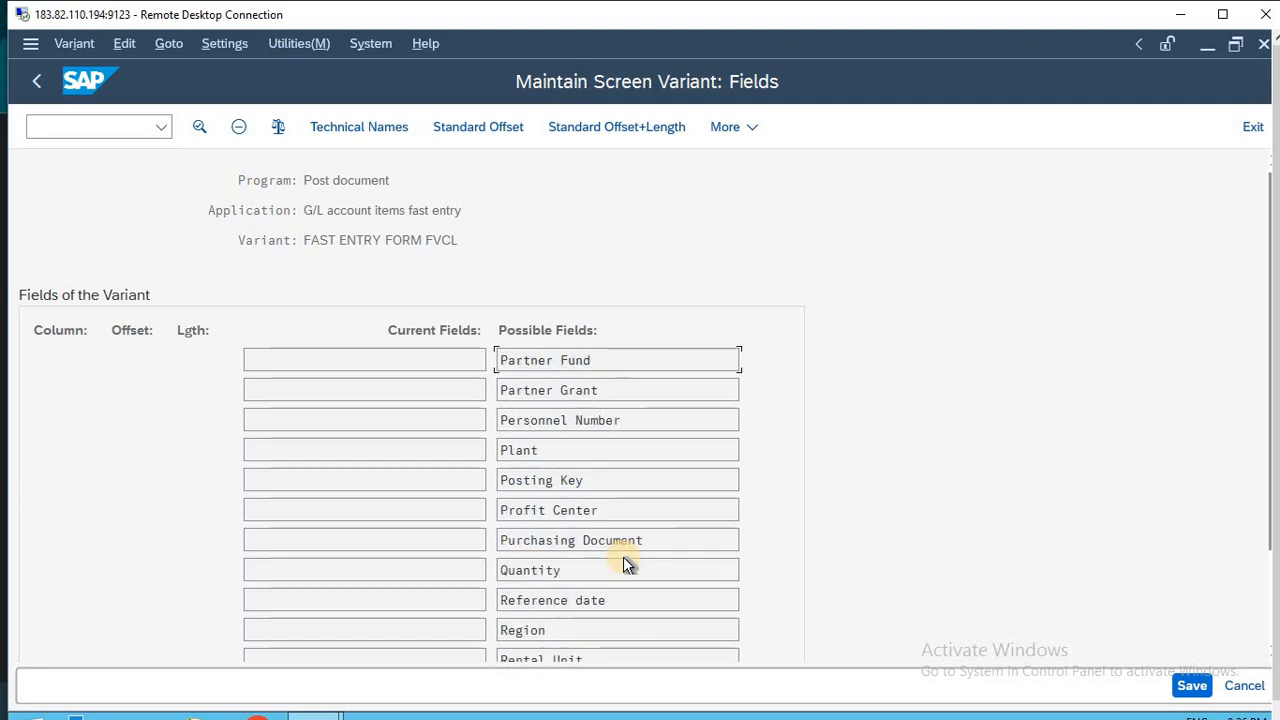
double_click(585, 481)
left_click_drag(592, 474, 885, 183)
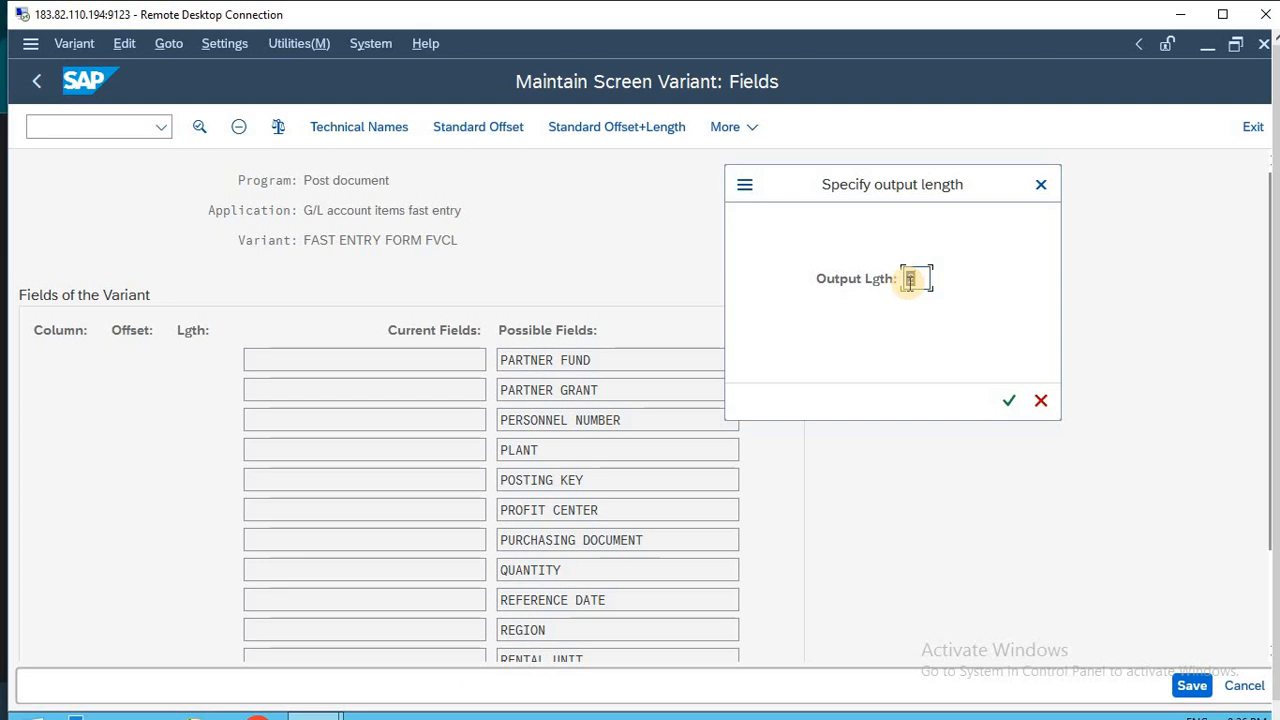
key("Return")
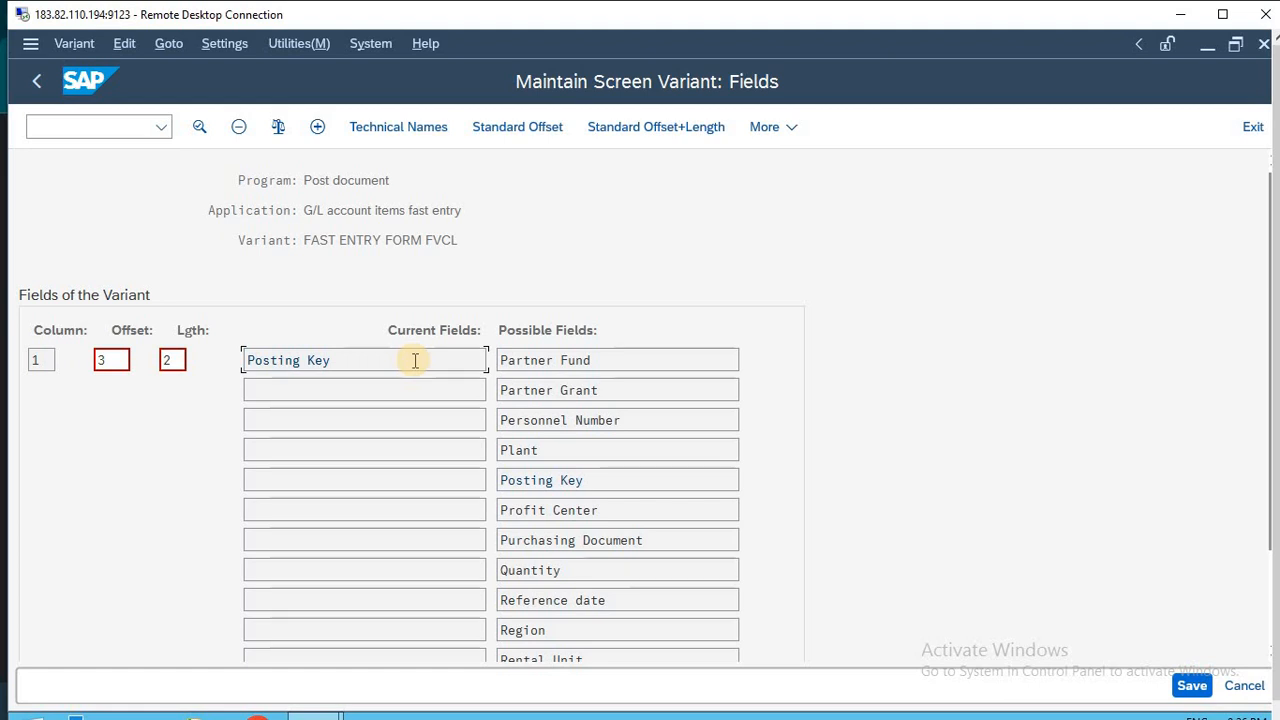
Step: Highlight the ACCOUNT heading in Notepad, then return to SAP and add the Account field to the variant with output length 15
key("alt+Tab")
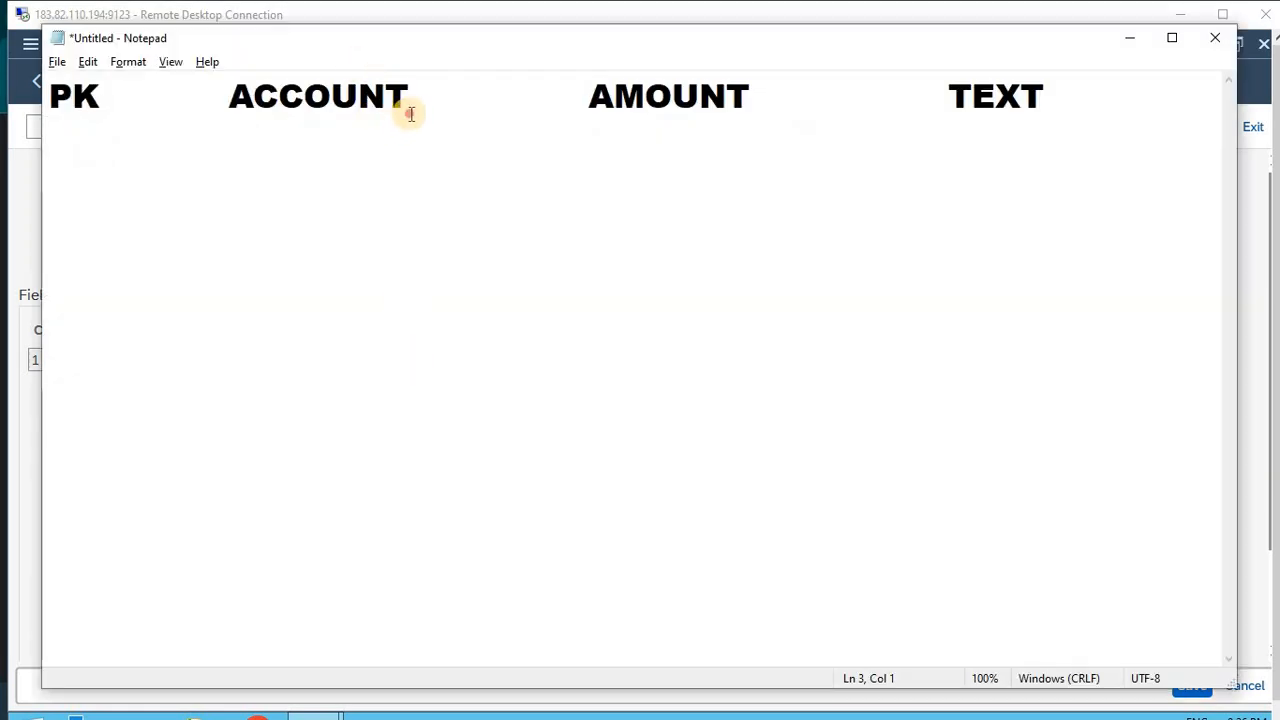
left_click_drag(408, 110, 206, 83)
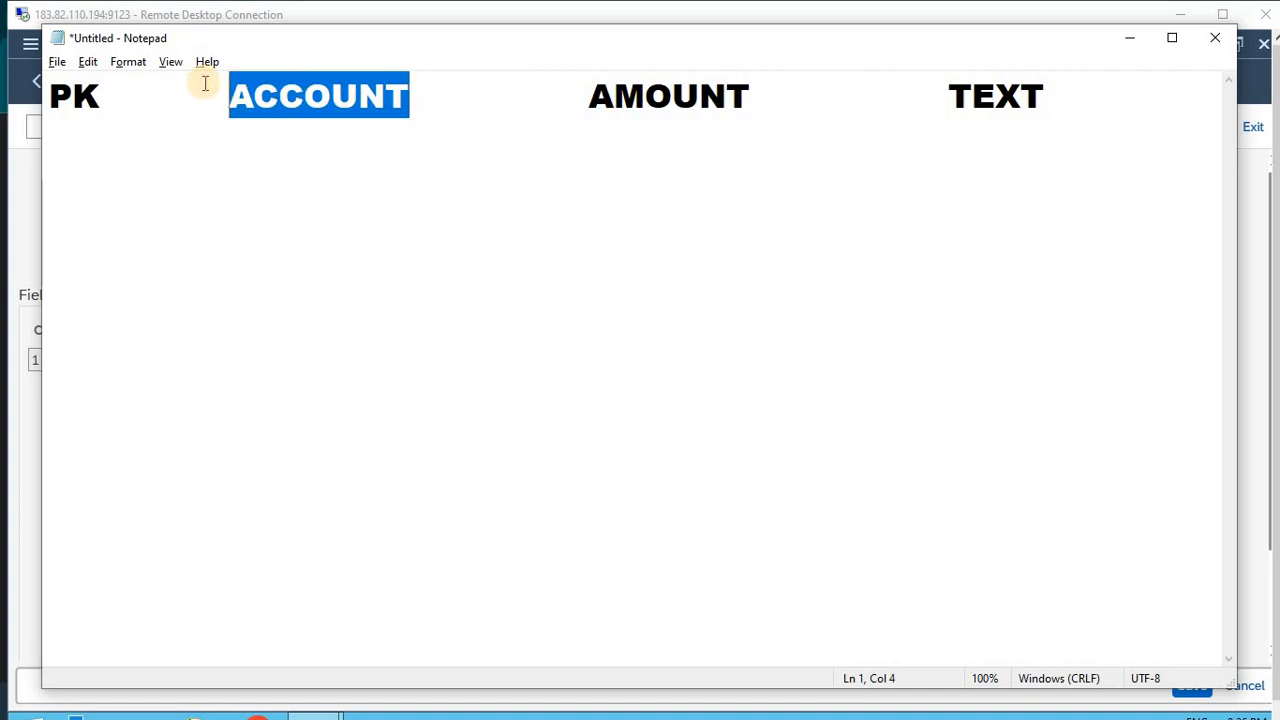
key("alt+Tab")
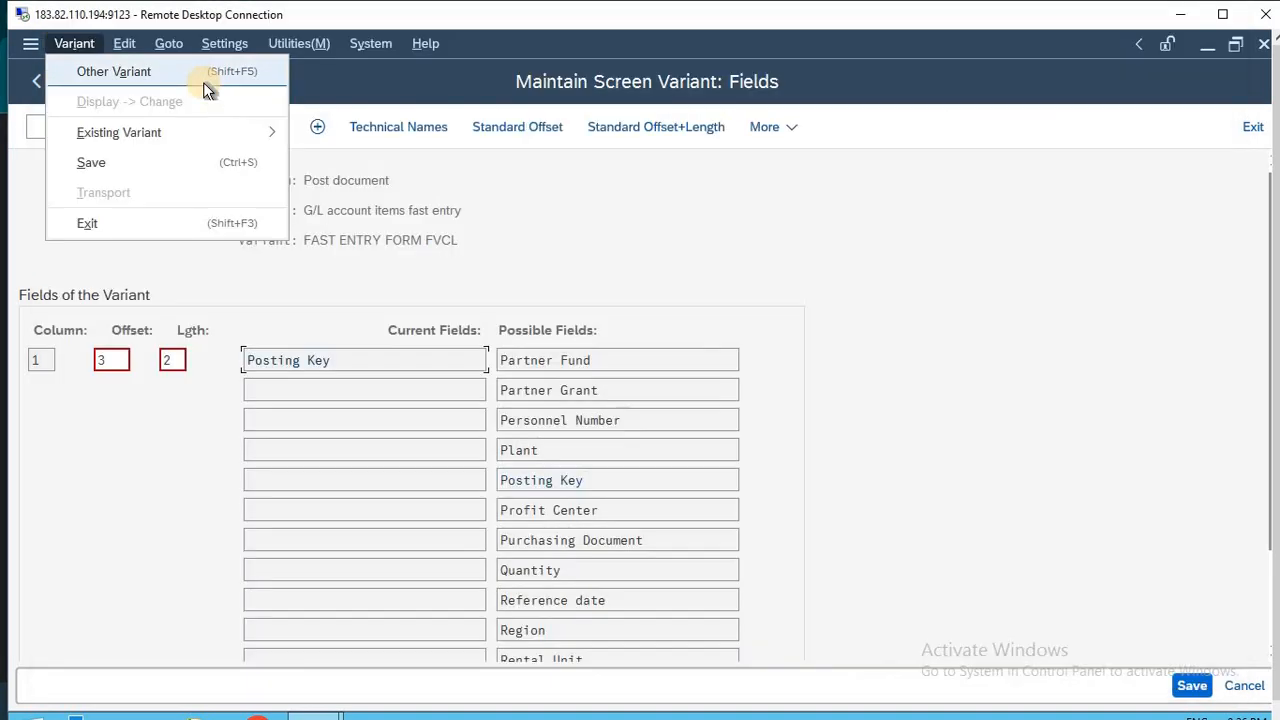
left_click(555, 462)
scroll(555, 462, "up", 15)
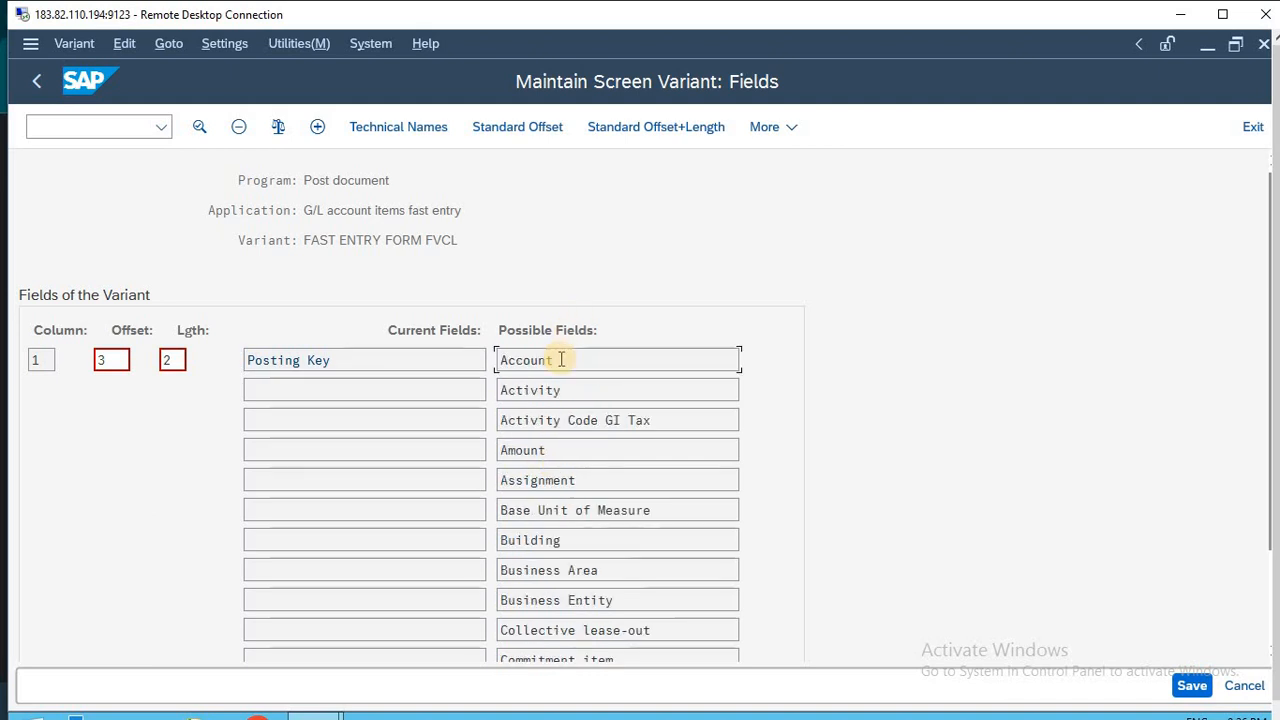
double_click(560, 362)
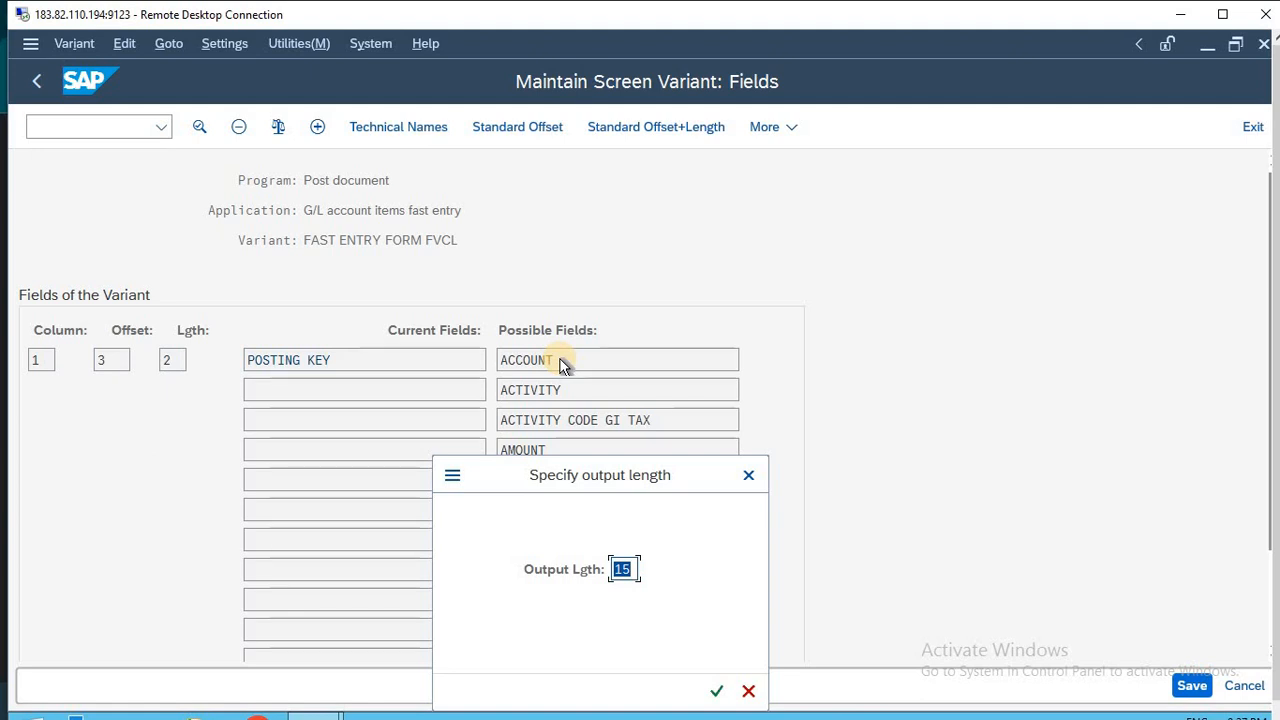
key("Return")
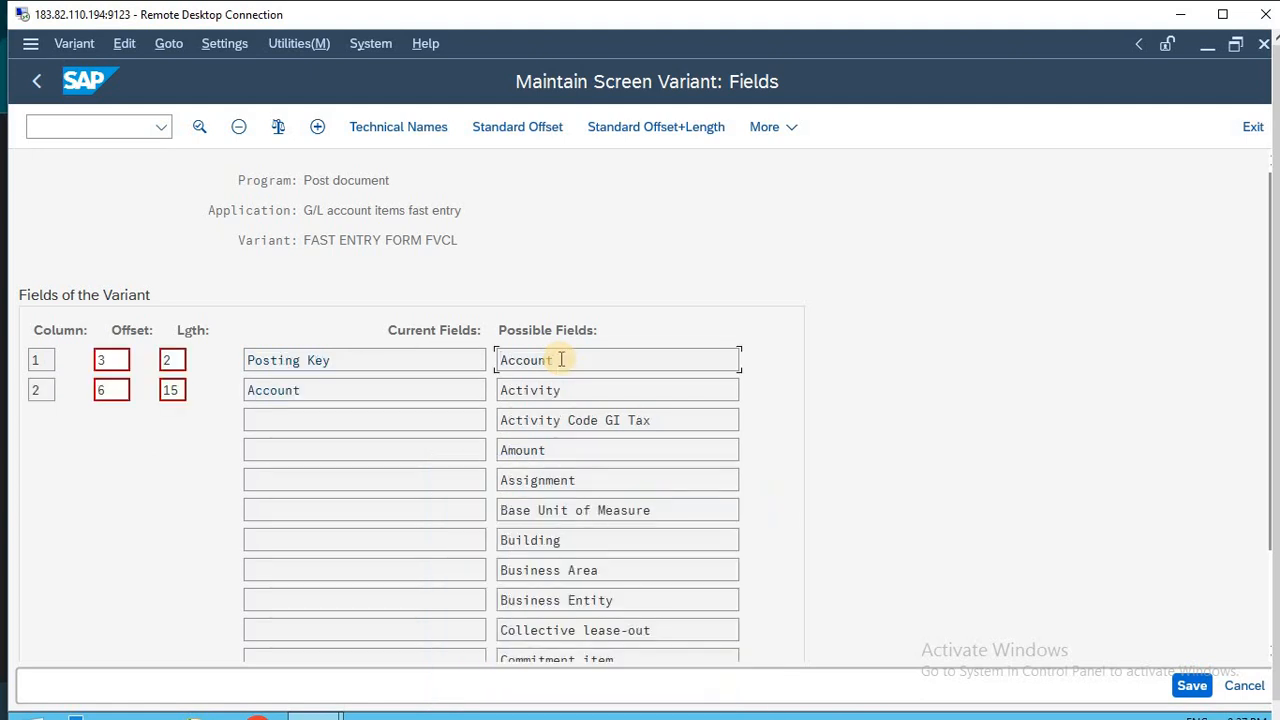
Step: Add the Amount field to the variant with an output length of 30
double_click(543, 452)
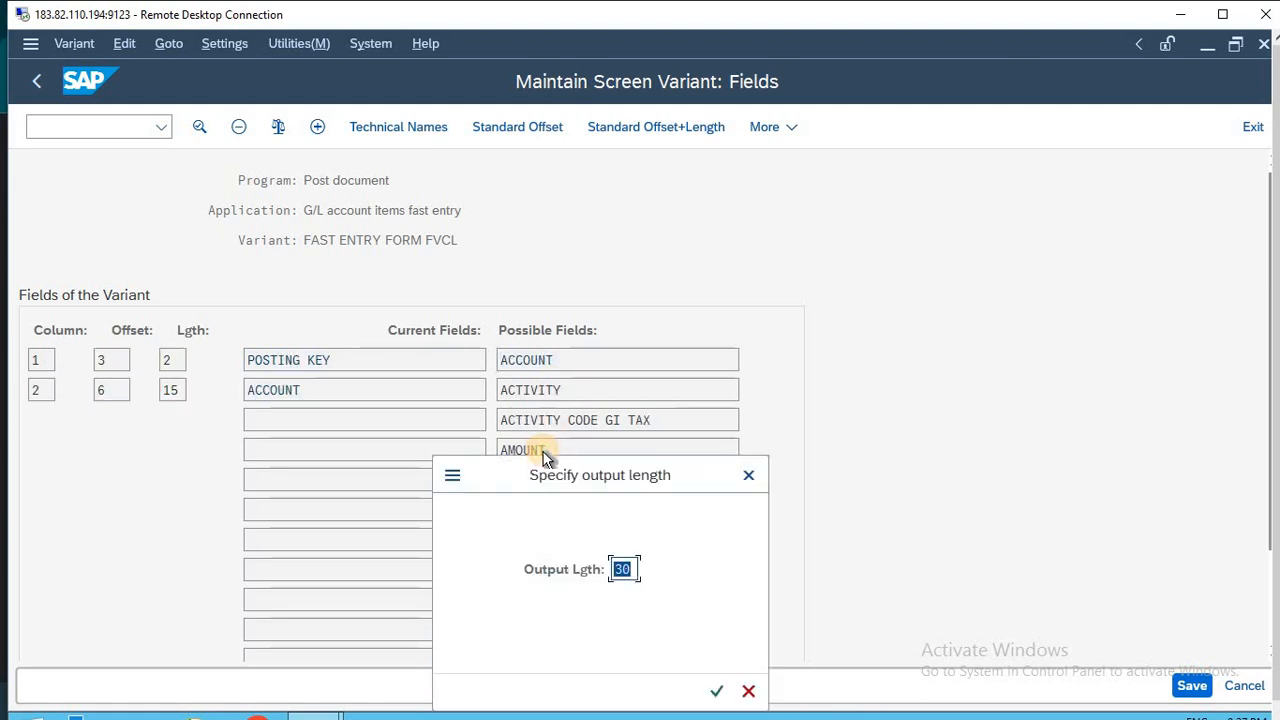
left_click_drag(571, 476, 724, 272)
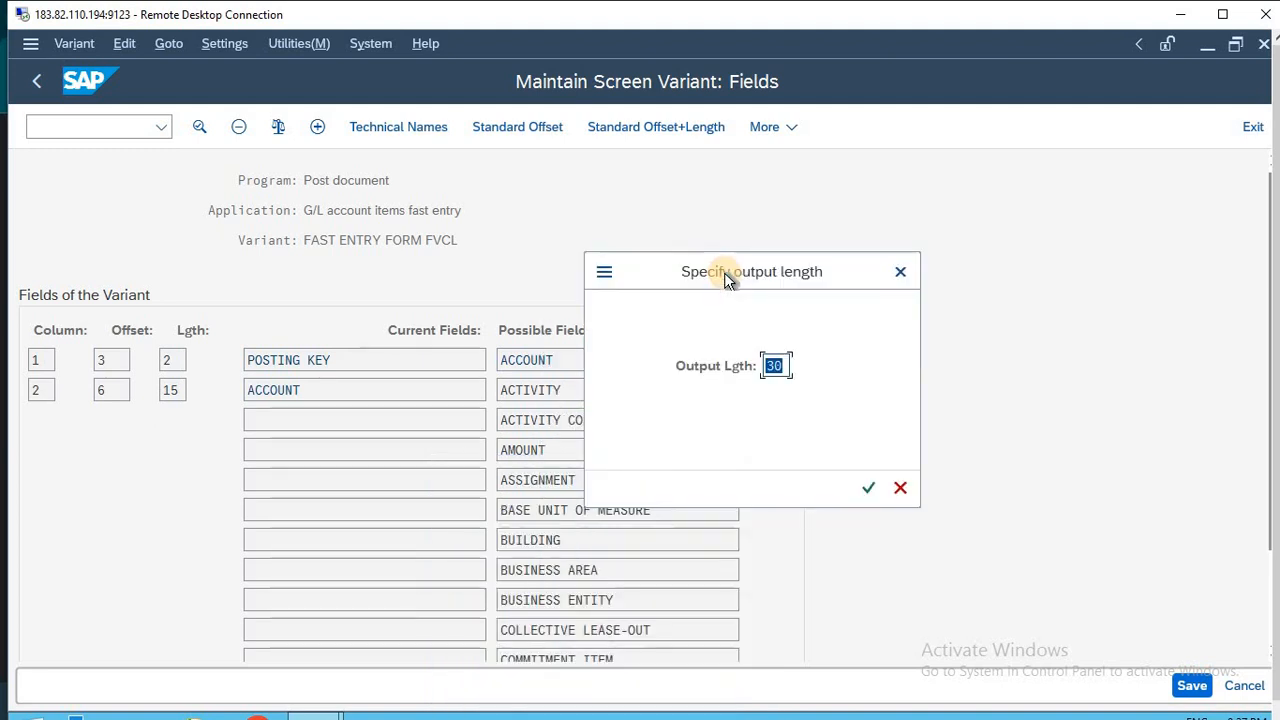
key("Return")
Step: Switch to Notepad and write a sample amount of 1 followed by 28 zeros below the headings
key("alt+Tab")
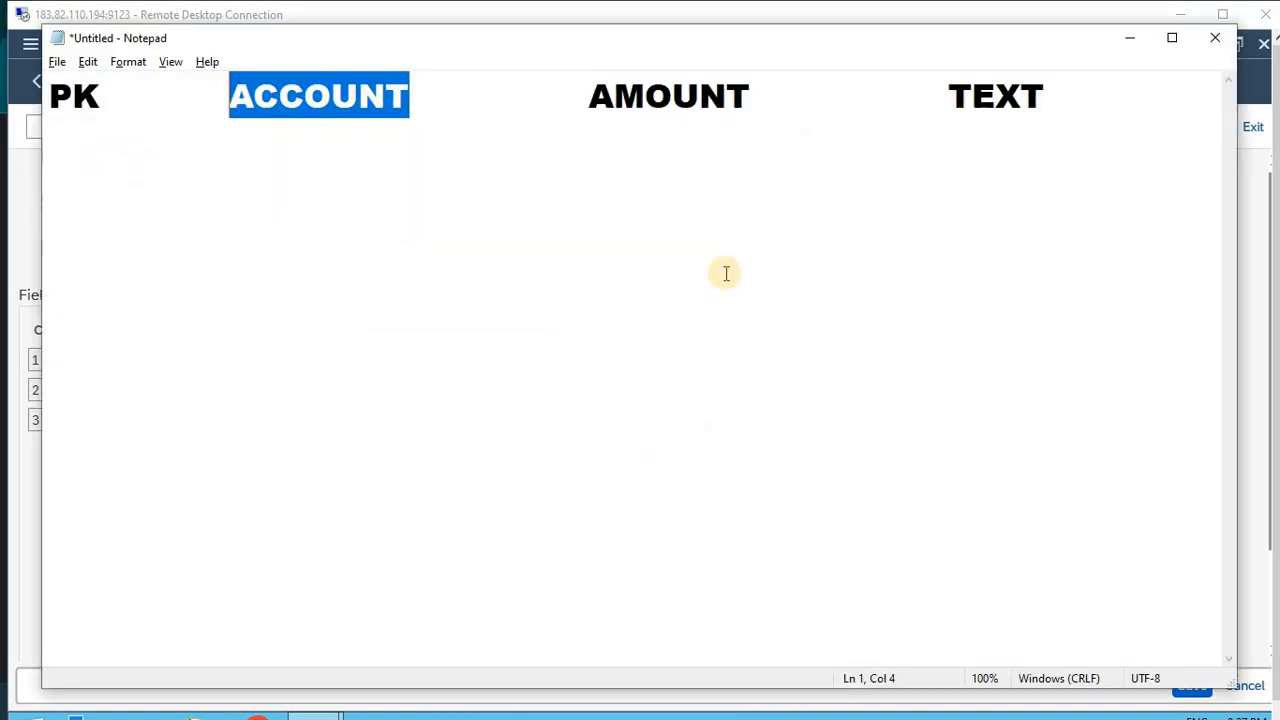
left_click(726, 272)
key("Return")
key("Return")
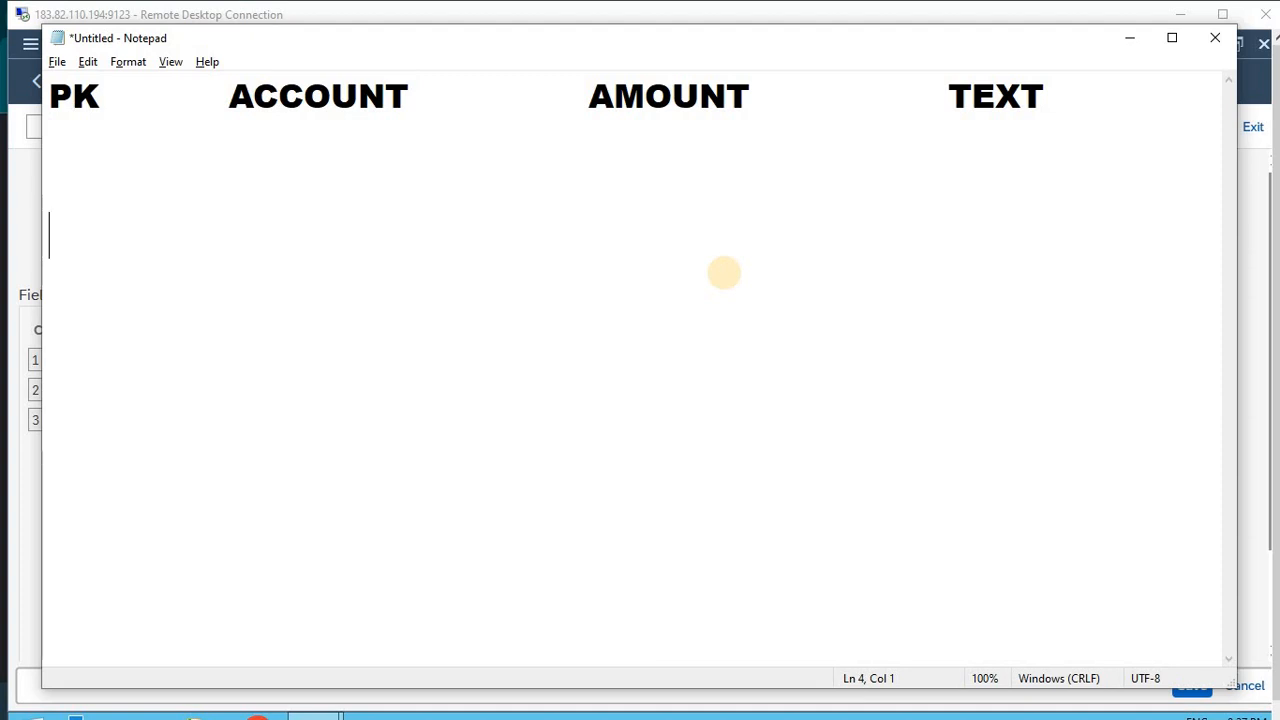
type("10000000000")
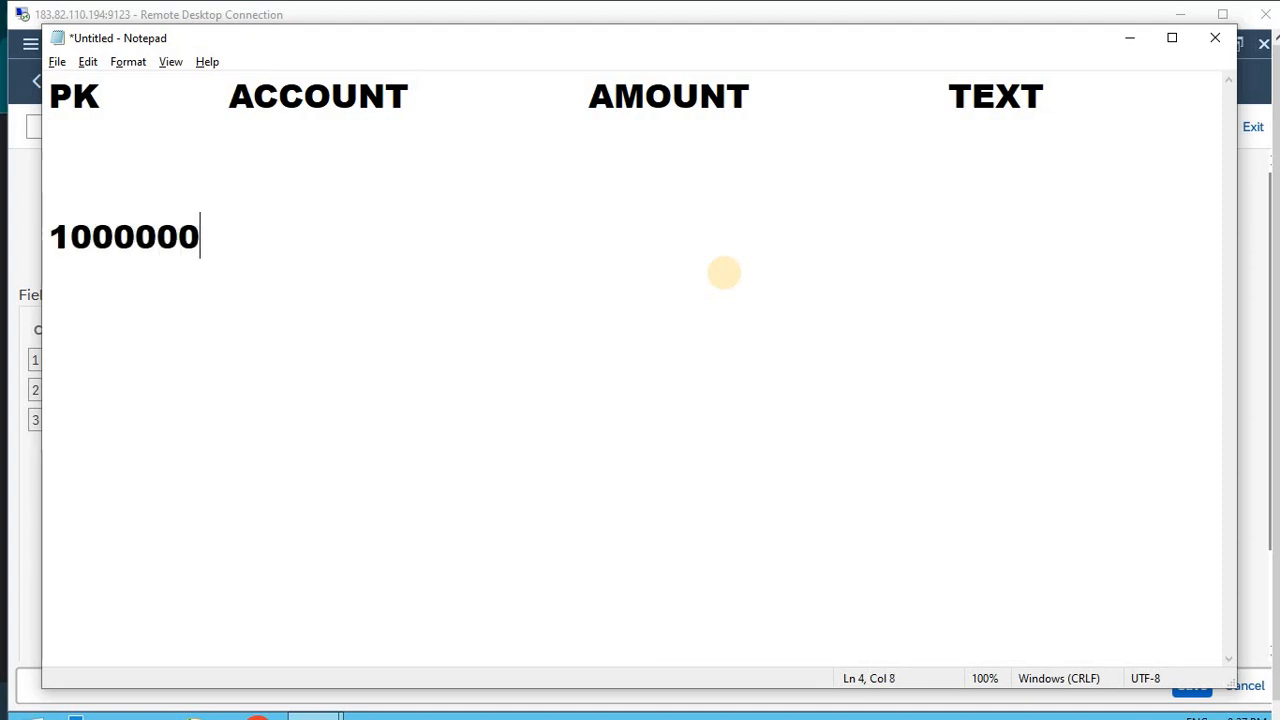
type("0000000000000000000")
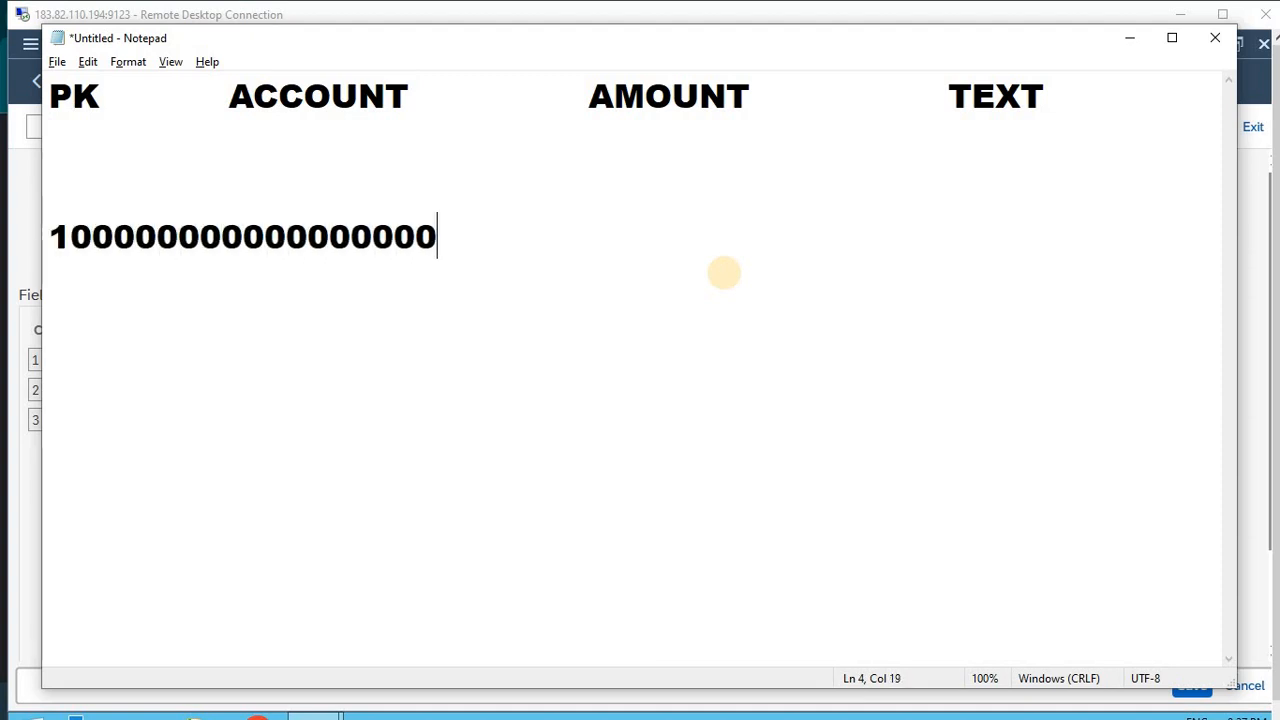
type("0")
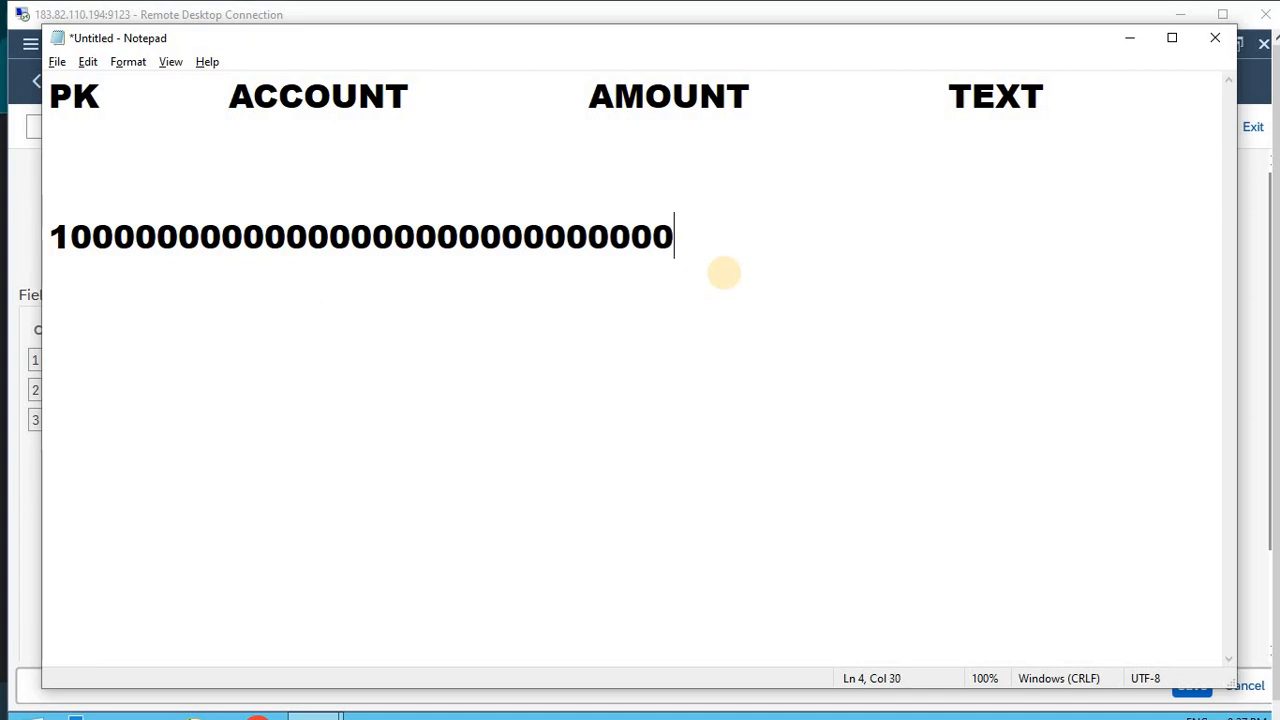
key("Return")
key("Return")
key("Return")
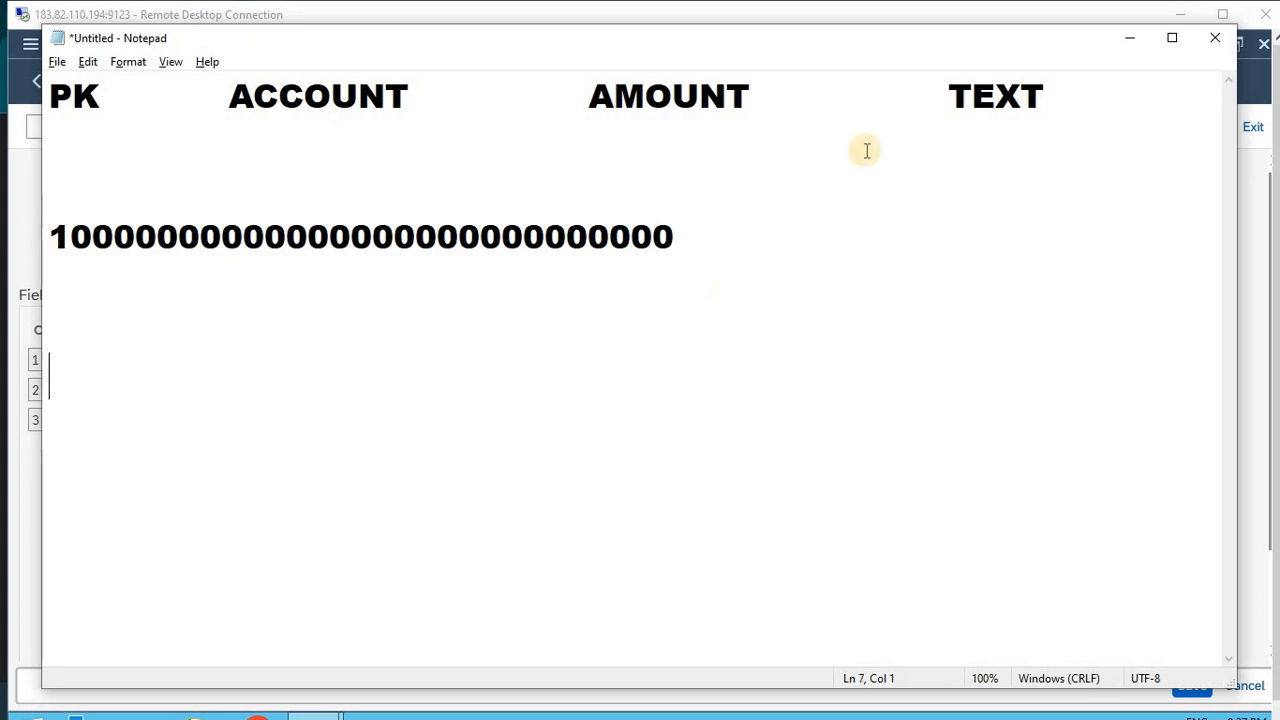
Step: Highlight the sample amount in Notepad and delete it with the extra blank lines above it, keeping the heading row
left_click(678, 236)
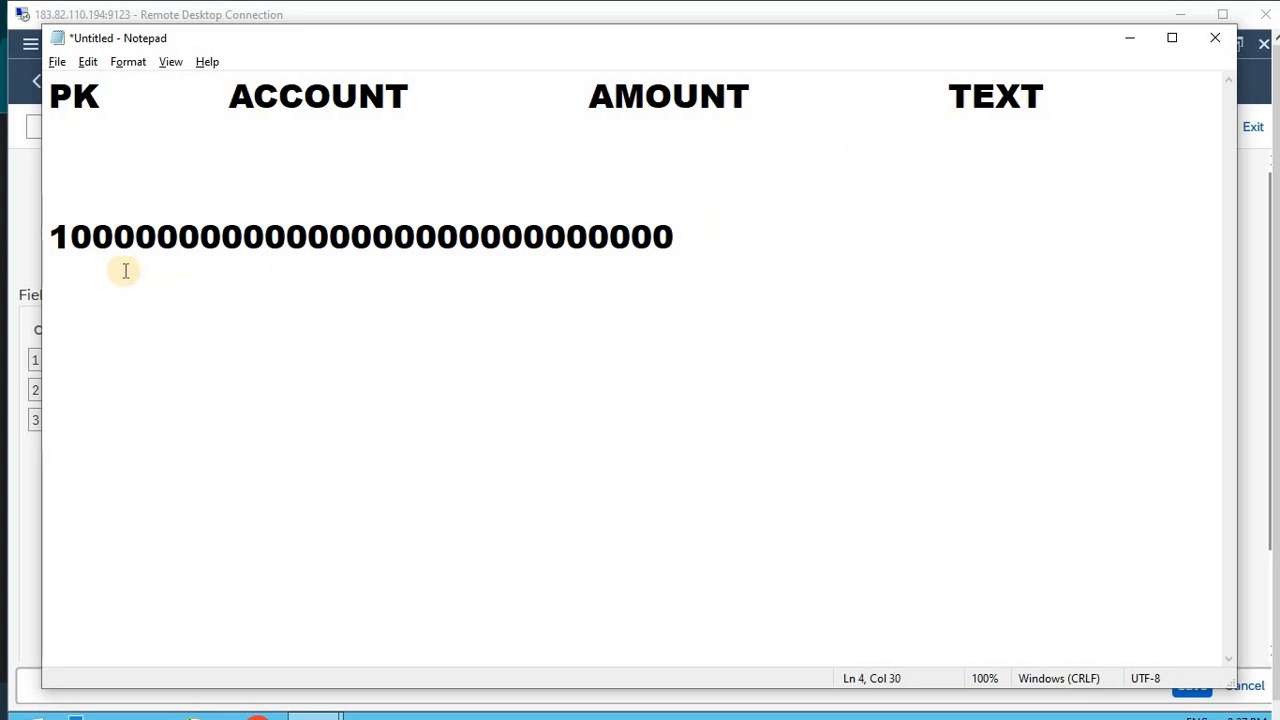
left_click_drag(54, 236, 466, 232)
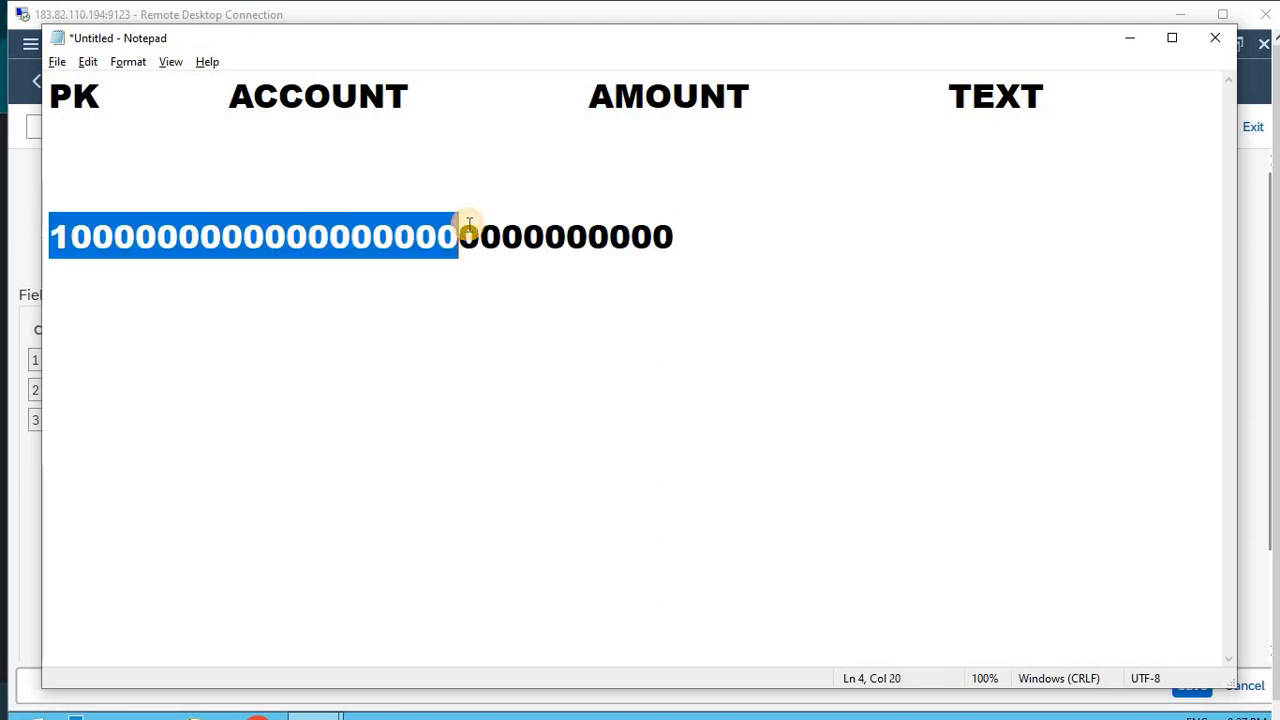
key("Delete")
key("Delete")
key("Delete")
key("Delete")
key("Delete")
key("Delete")
key("Delete")
key("Delete")
key("Delete")
key("Delete")
key("Delete")
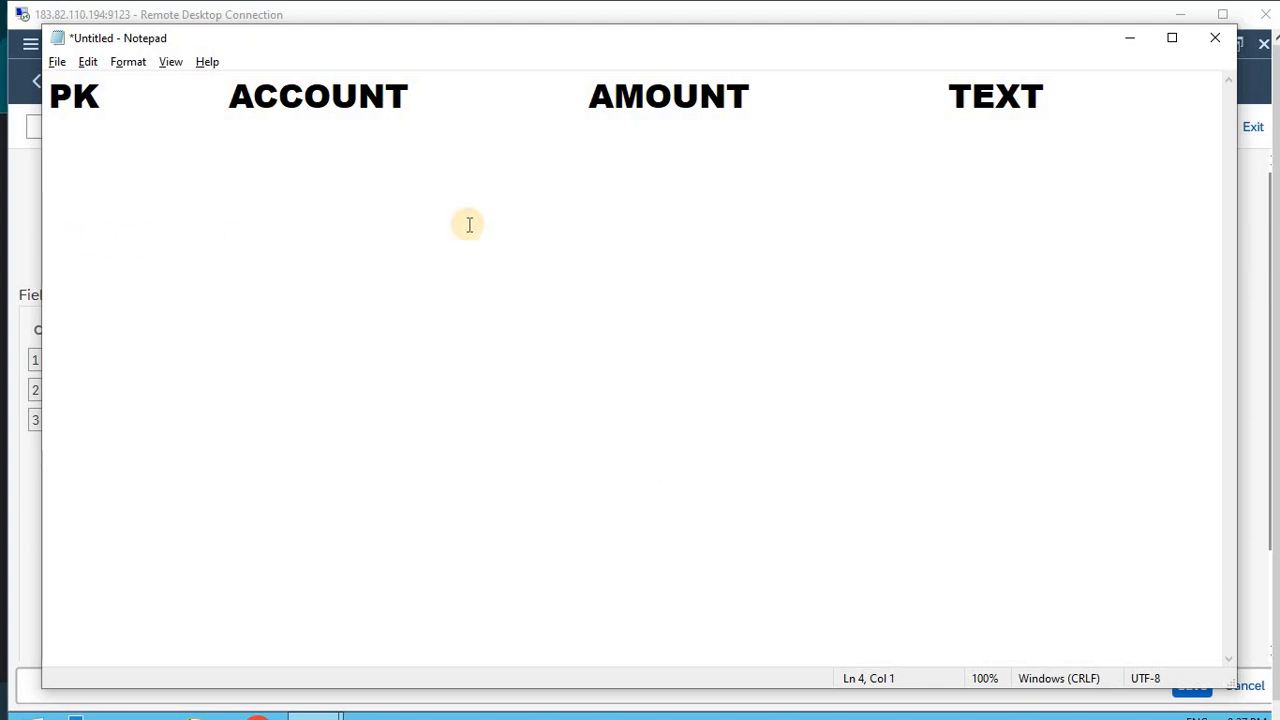
key("BackSpace")
key("BackSpace")
Step: Switch back to SAP and add the Text field to the variant with an output length of 25
key("alt+Tab")
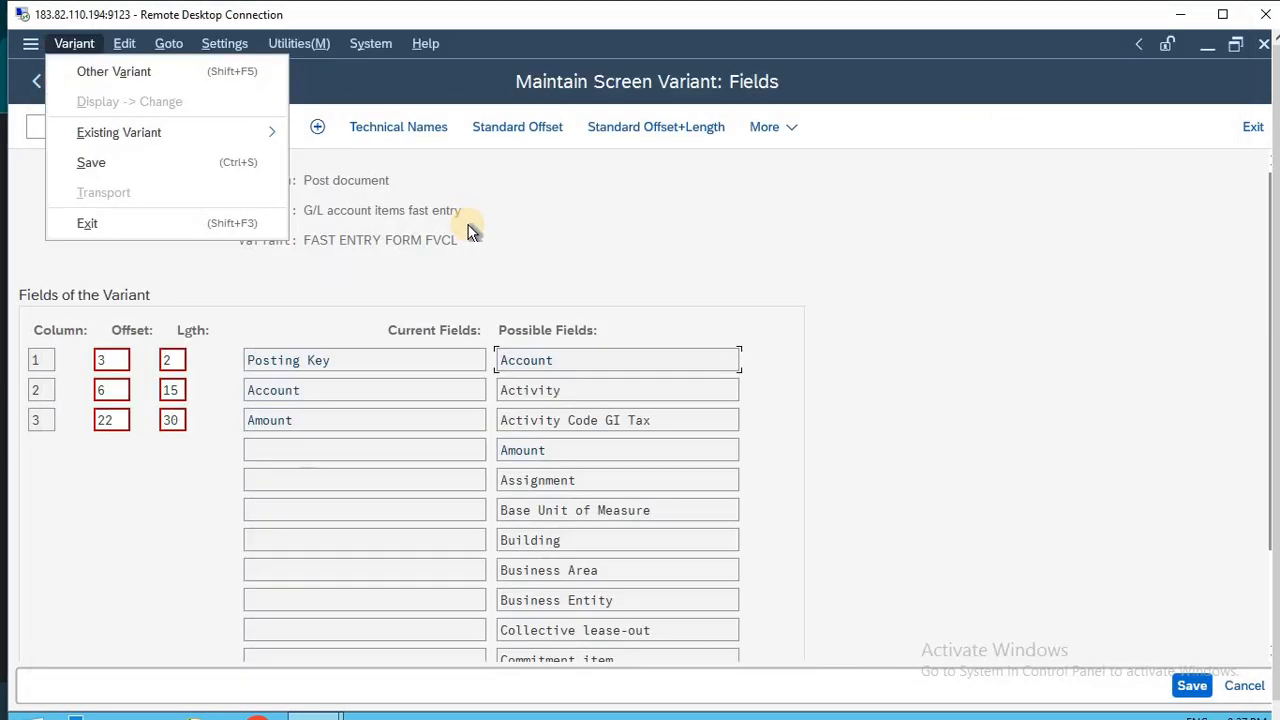
left_click(560, 463)
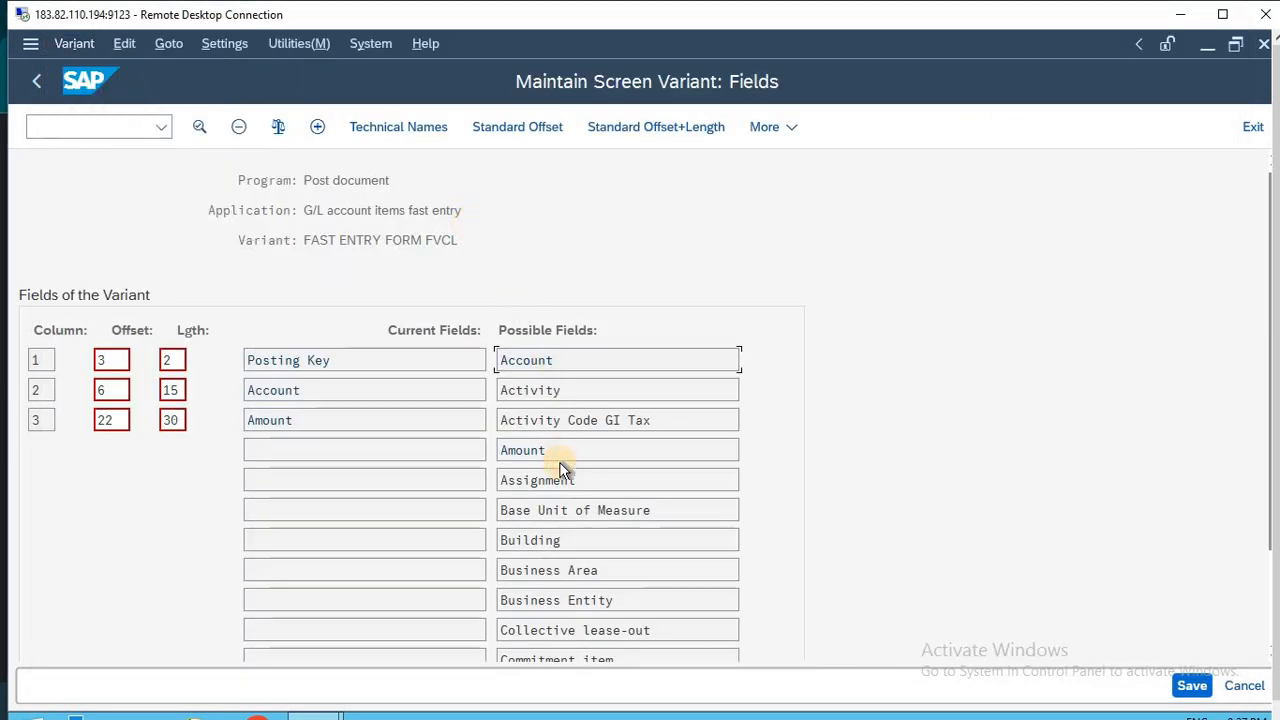
scroll(560, 468, "down", 5)
scroll(560, 470, "down", 5)
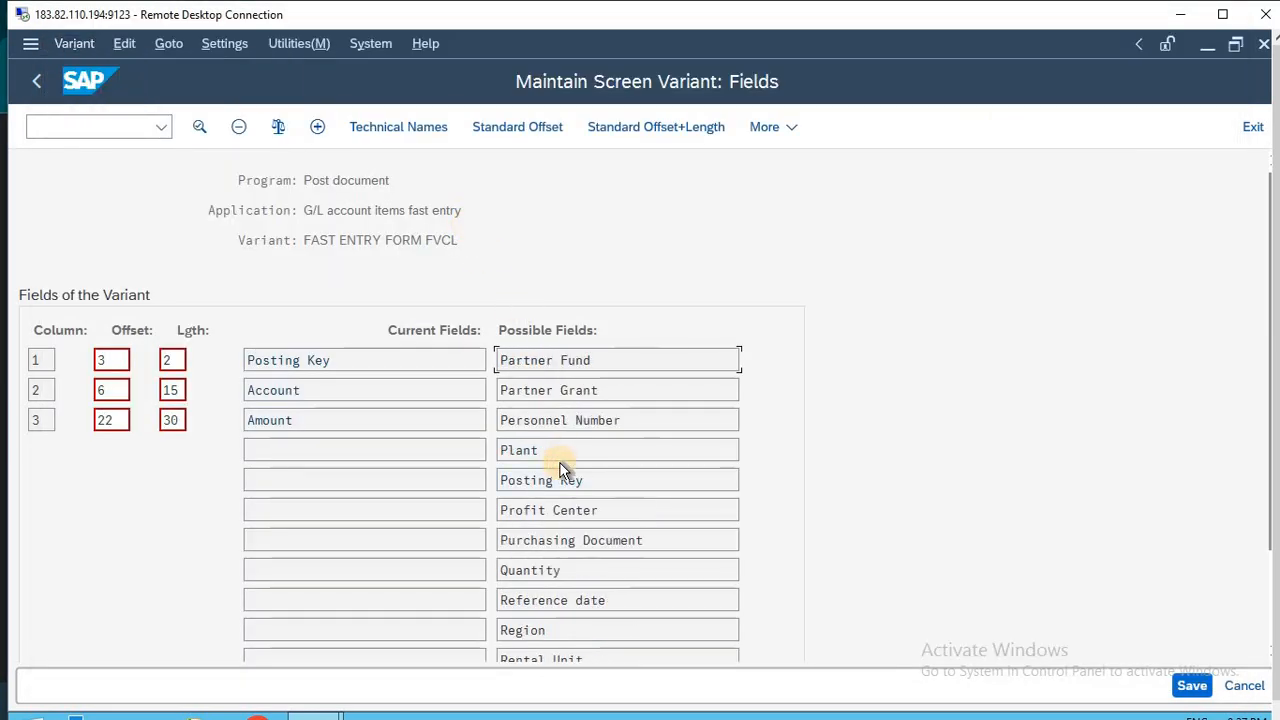
scroll(560, 470, "down", 5)
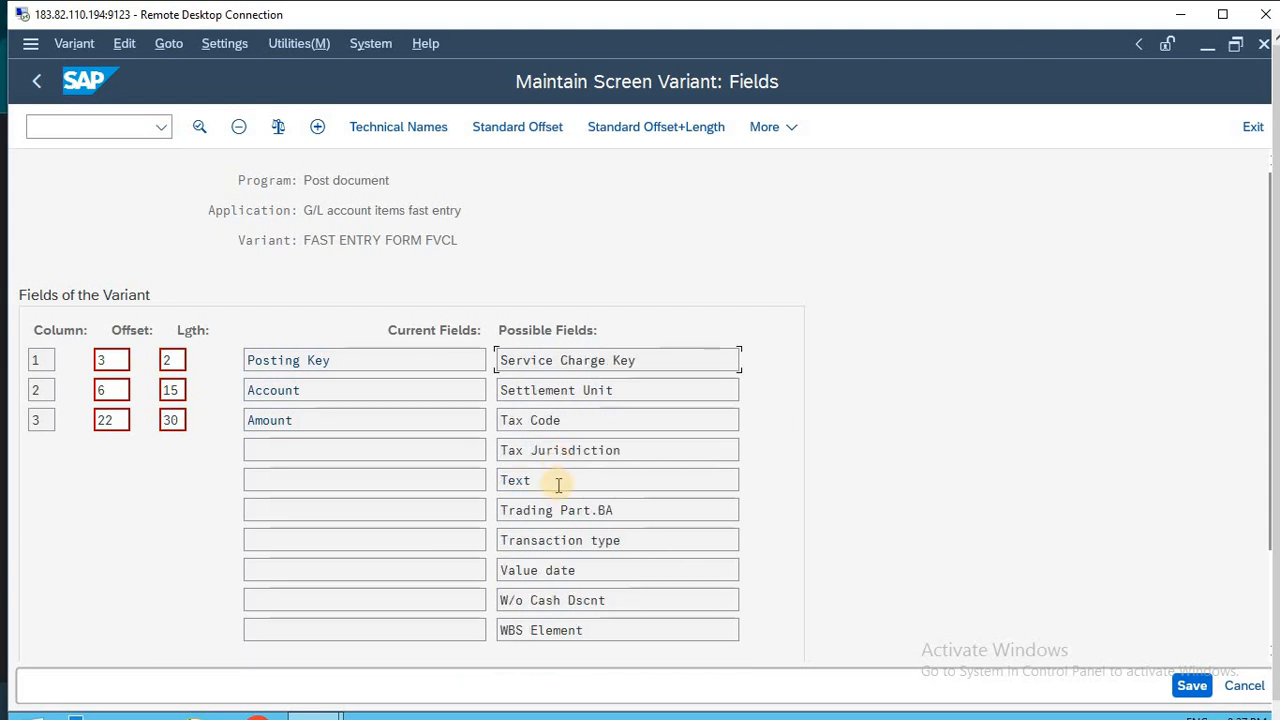
double_click(557, 484)
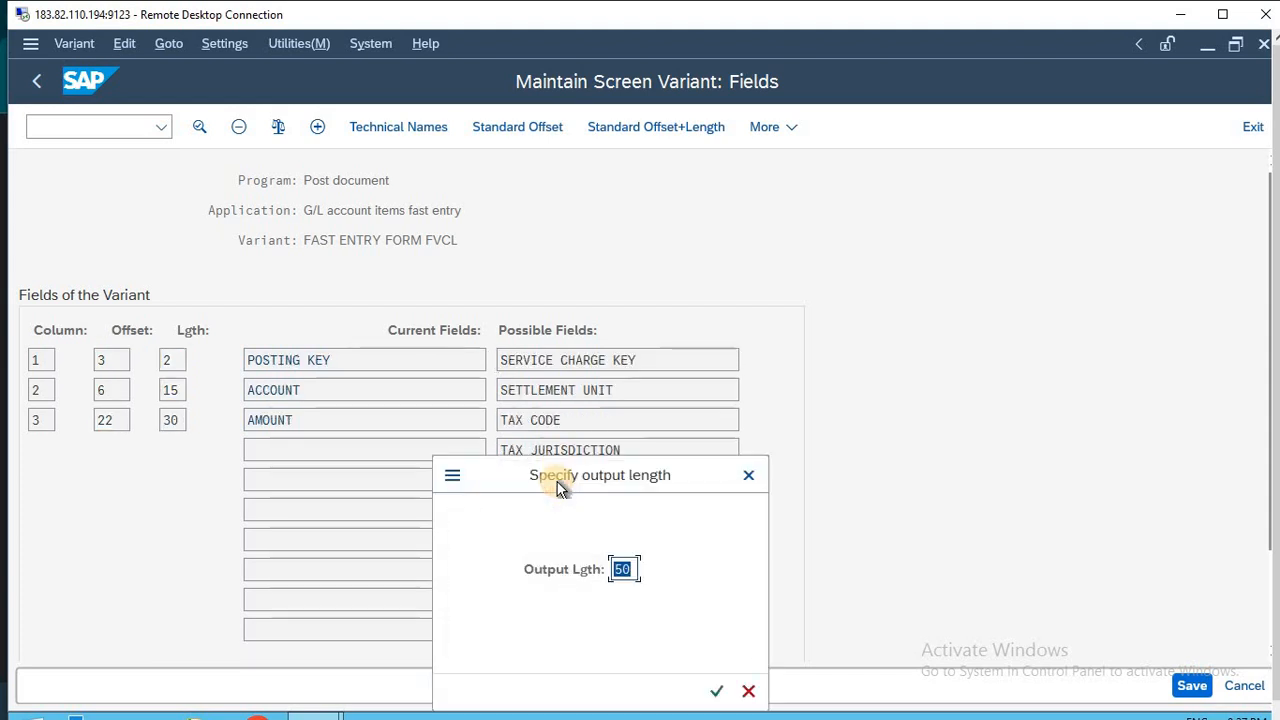
left_click_drag(577, 485, 900, 200)
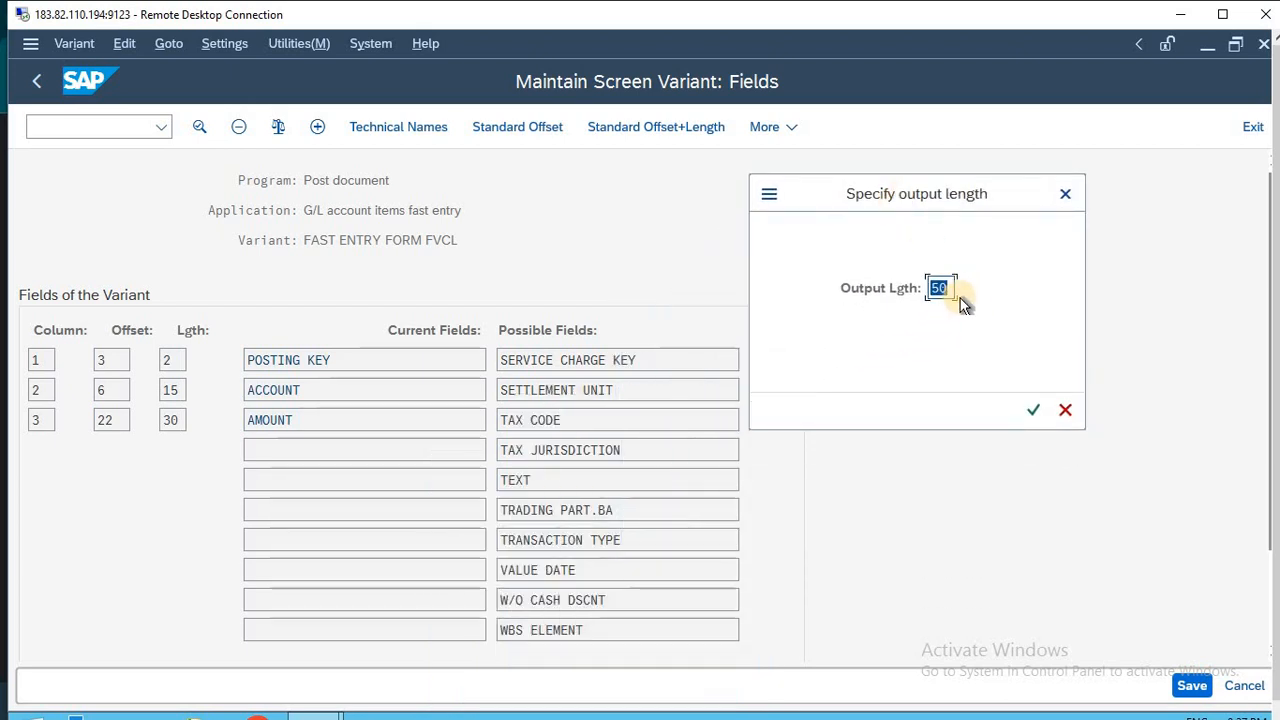
key("BackSpace")
key("Return")
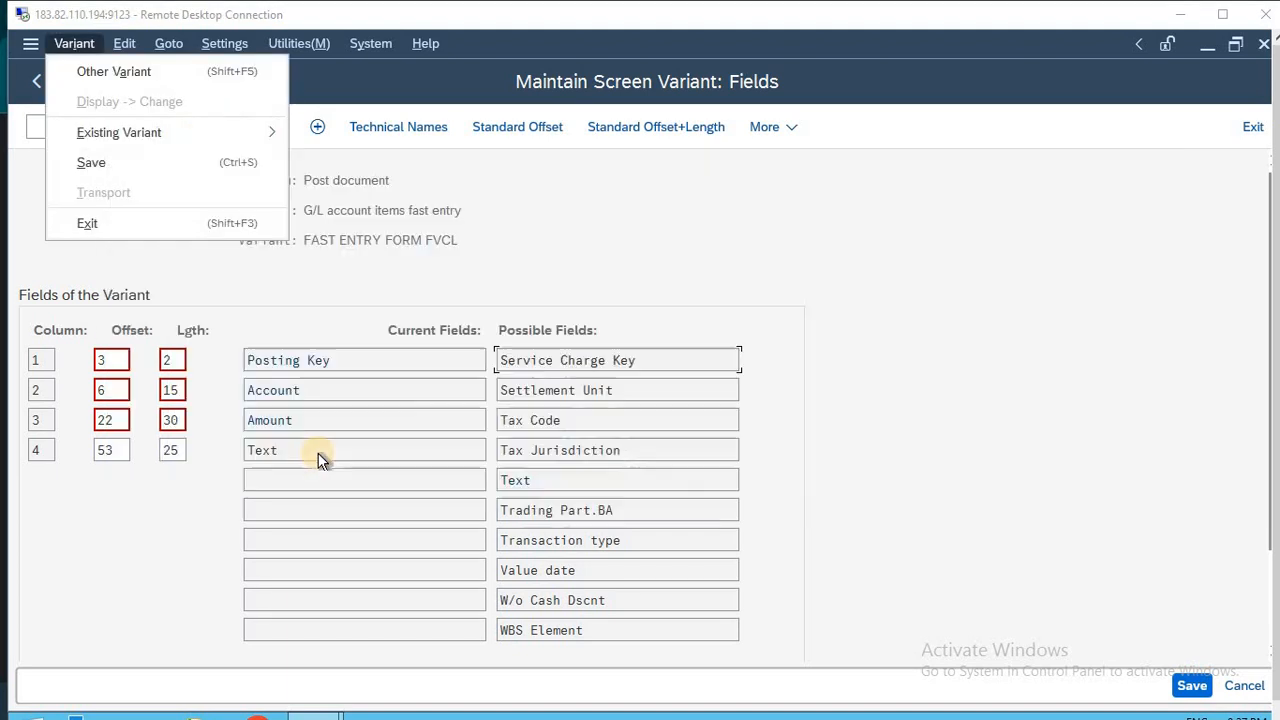
Step: Check the planned column headings in Notepad and return to the variant's field list in SAP
key("alt+Tab")
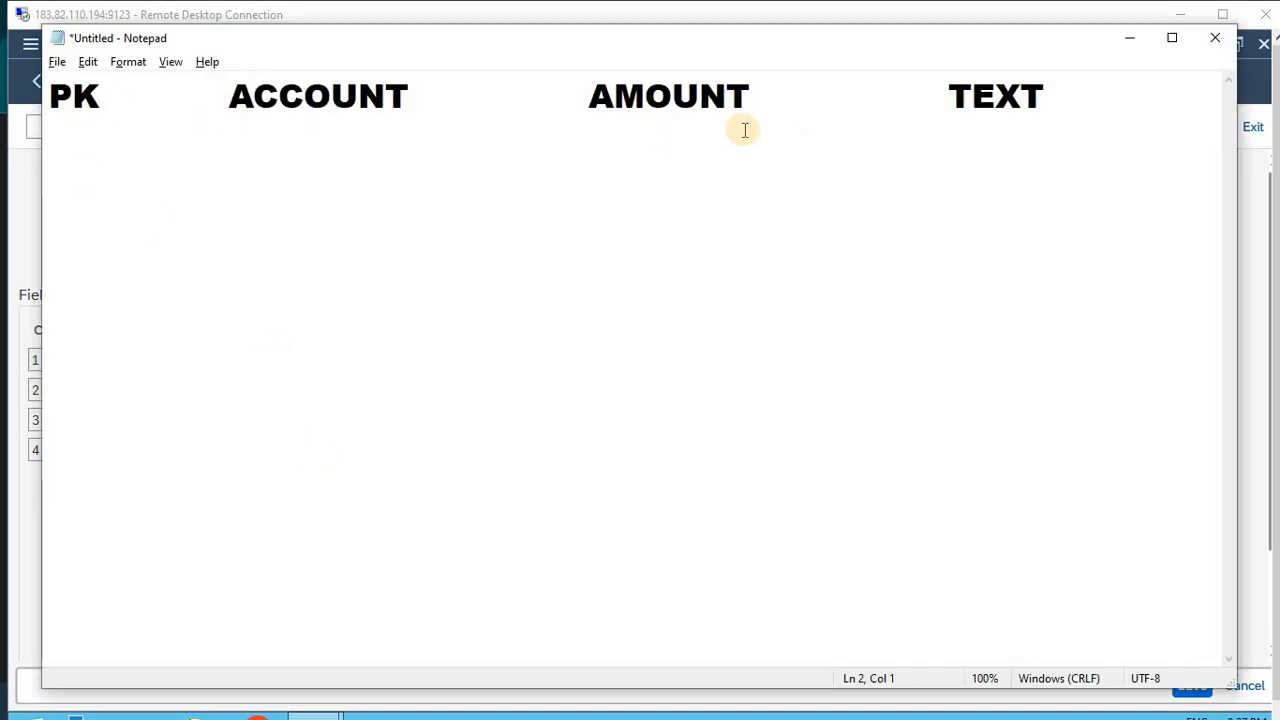
key("alt+Tab")
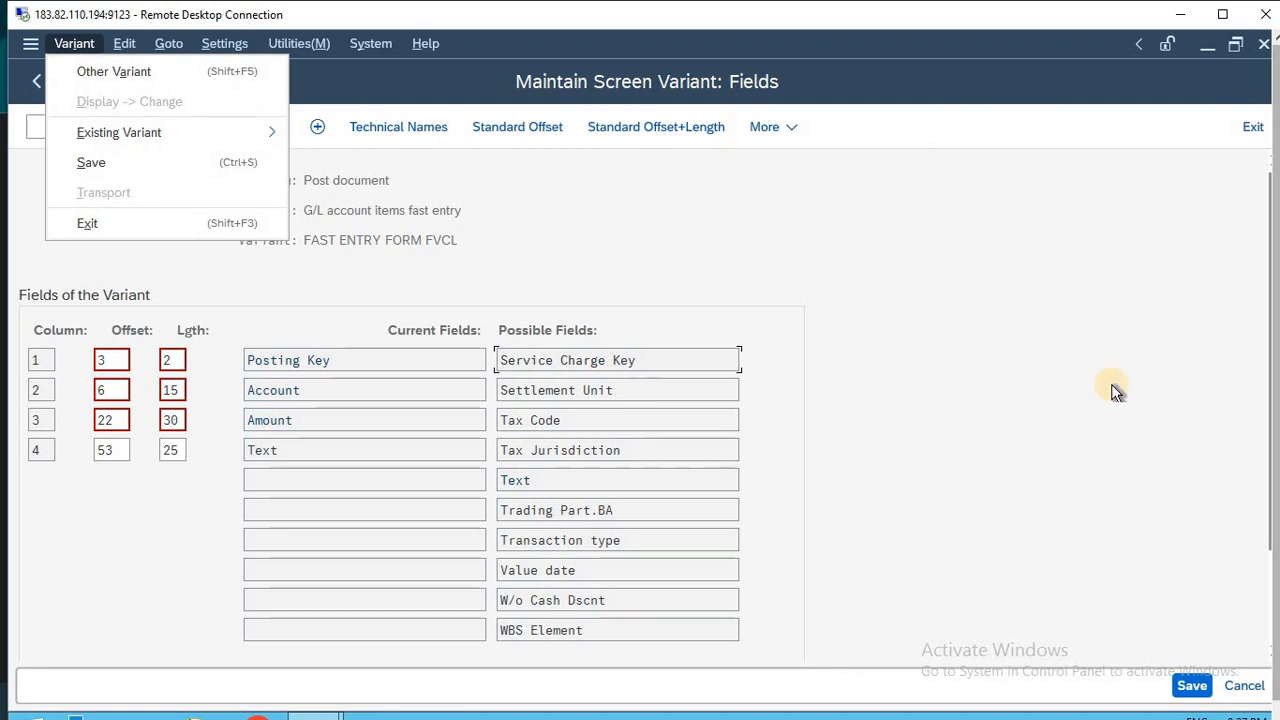
Step: Save the FVCL screen variant in a new workbench request with the short description SAP LIVE SERVER DETAILS
left_click(1115, 388)
left_click(1192, 685)
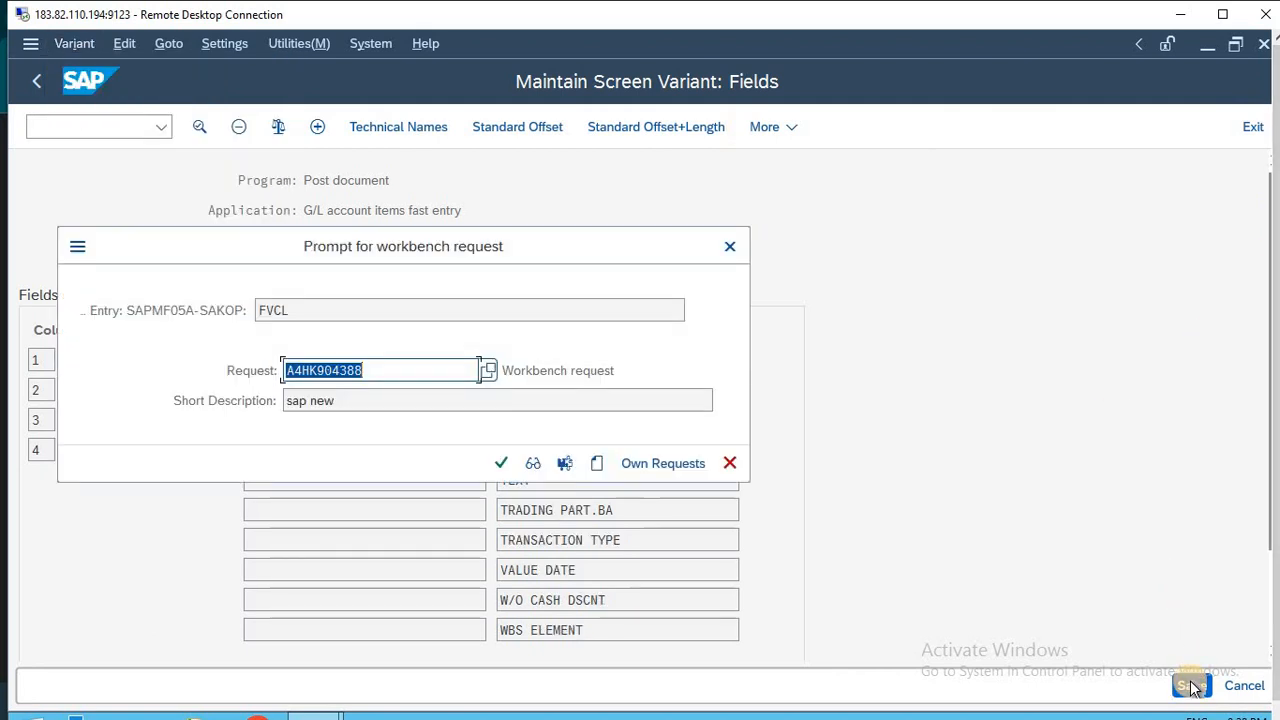
left_click_drag(446, 259, 562, 232)
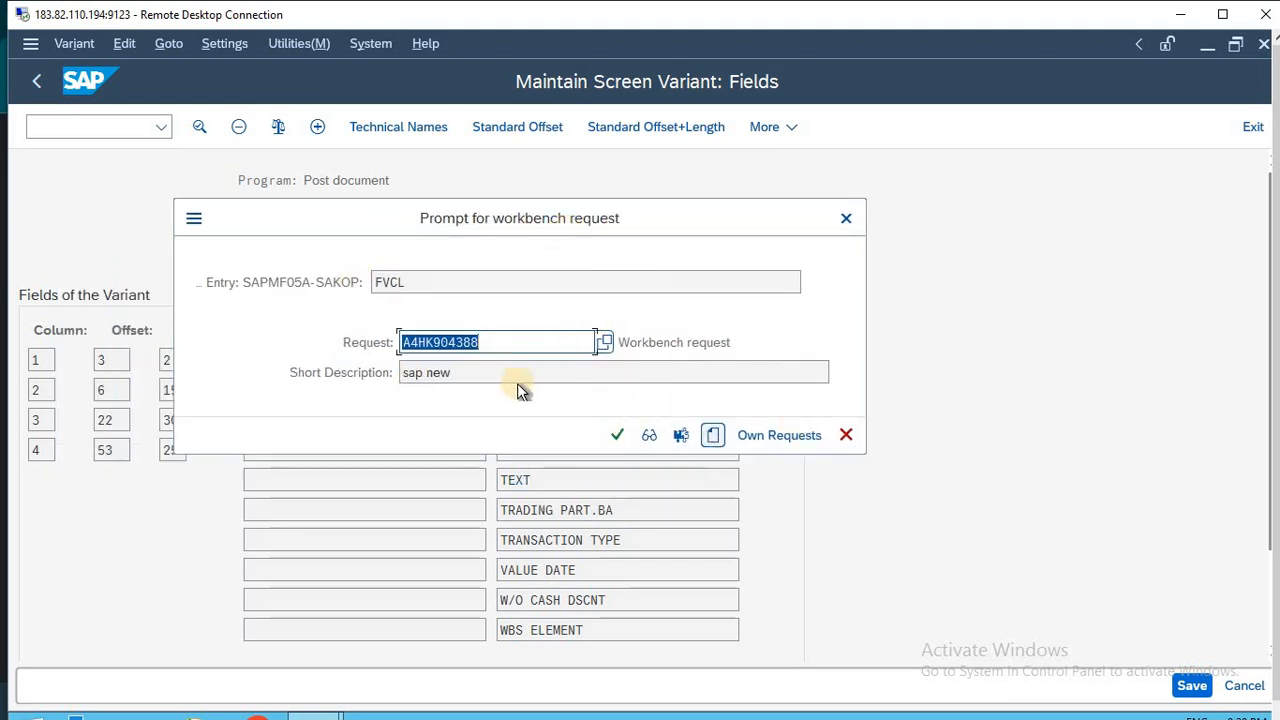
left_click(715, 437)
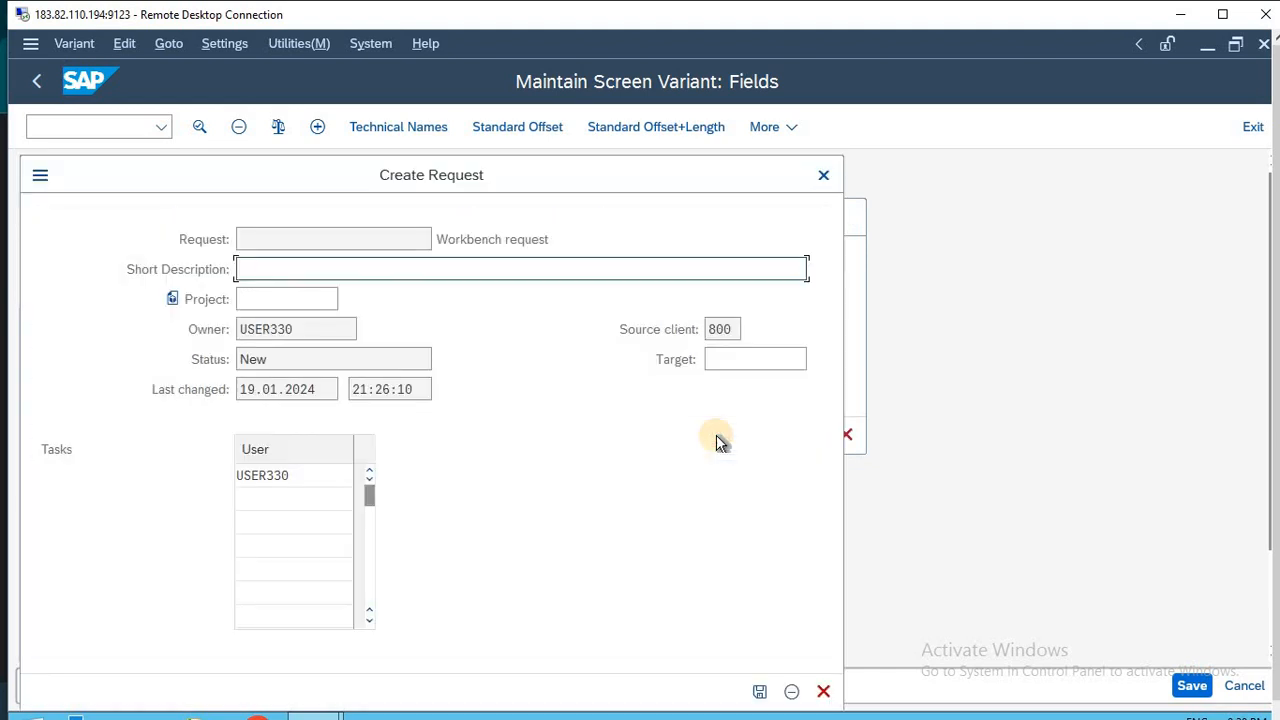
type("SAP LIVE SERV")
key("BackSpace")
type("ER DET")
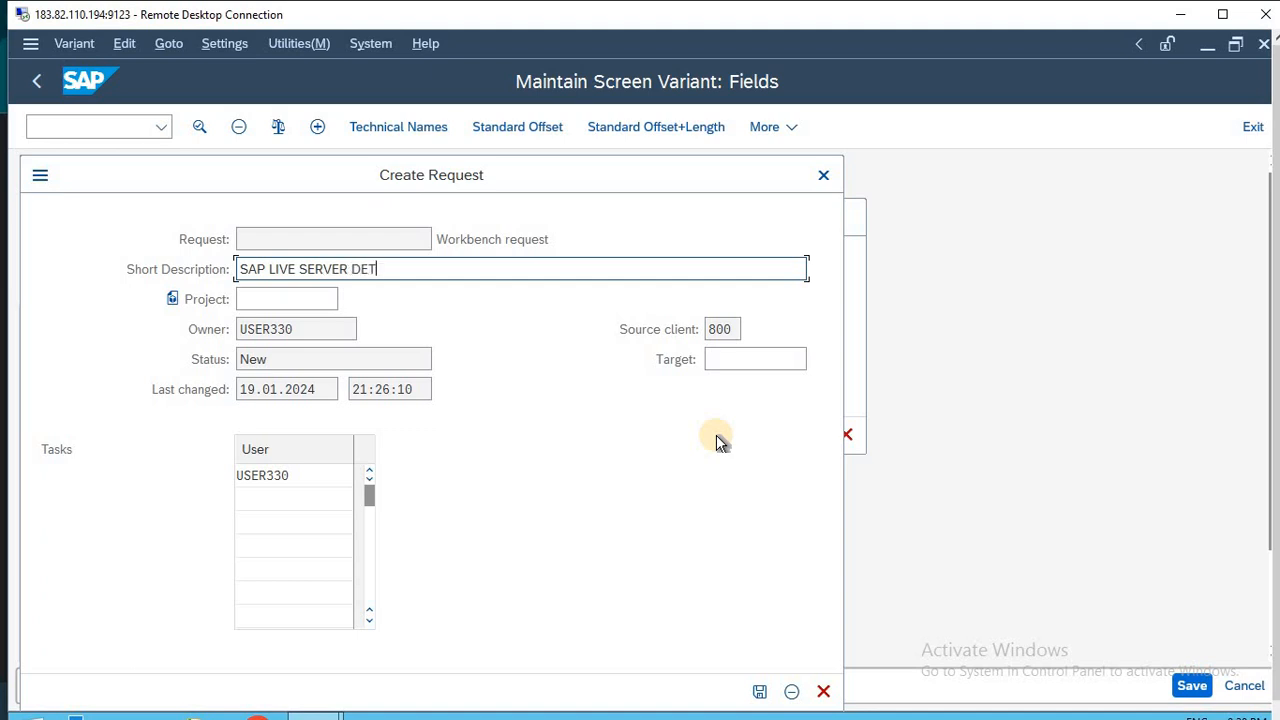
type("AILS")
key("Return")
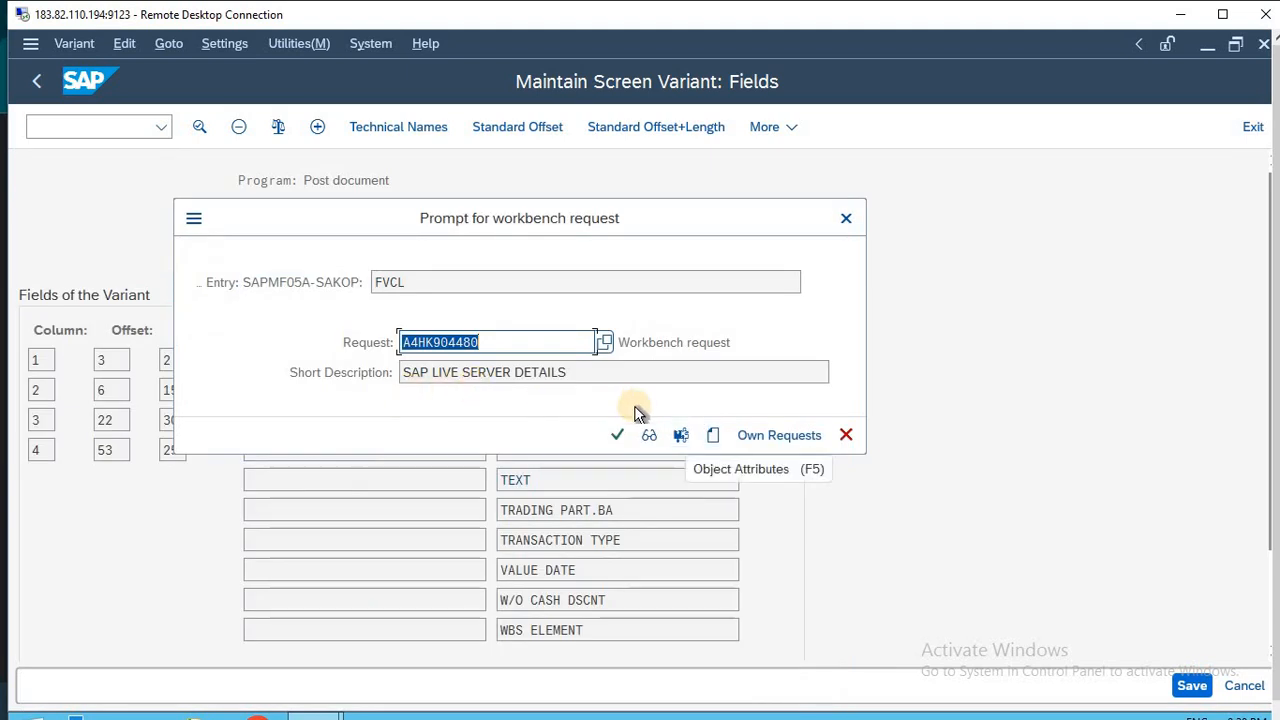
left_click(617, 435)
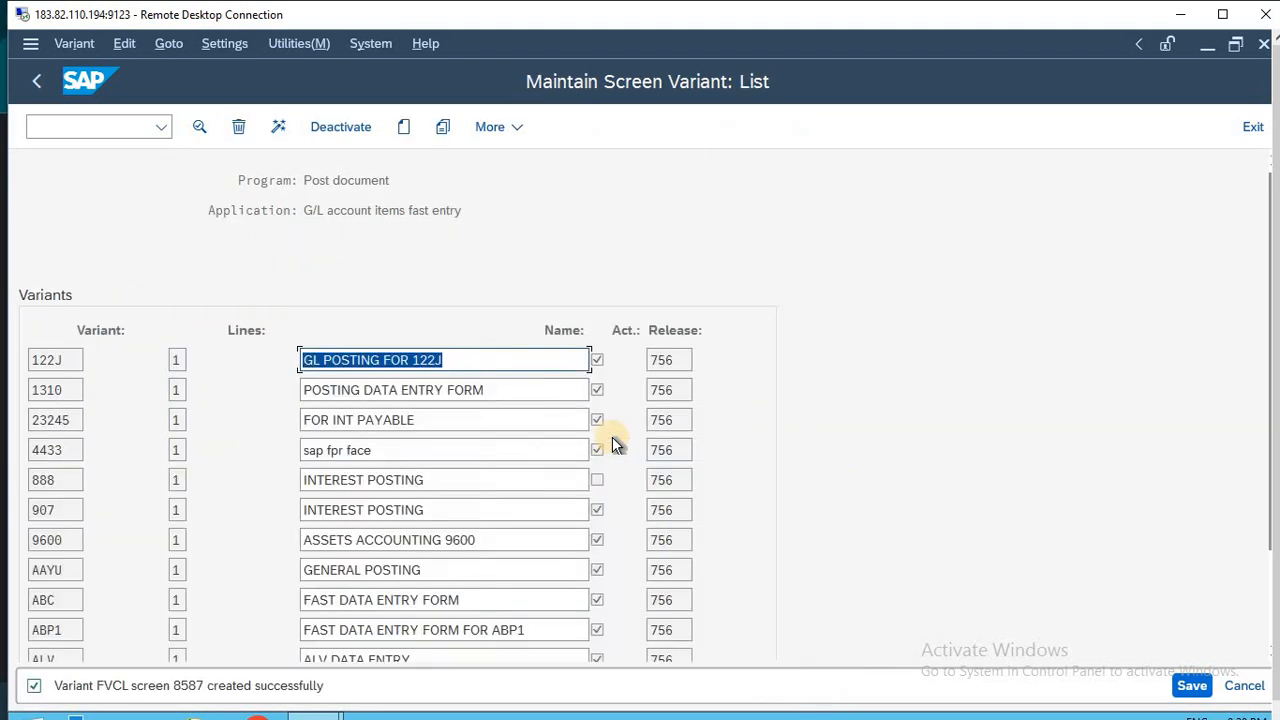
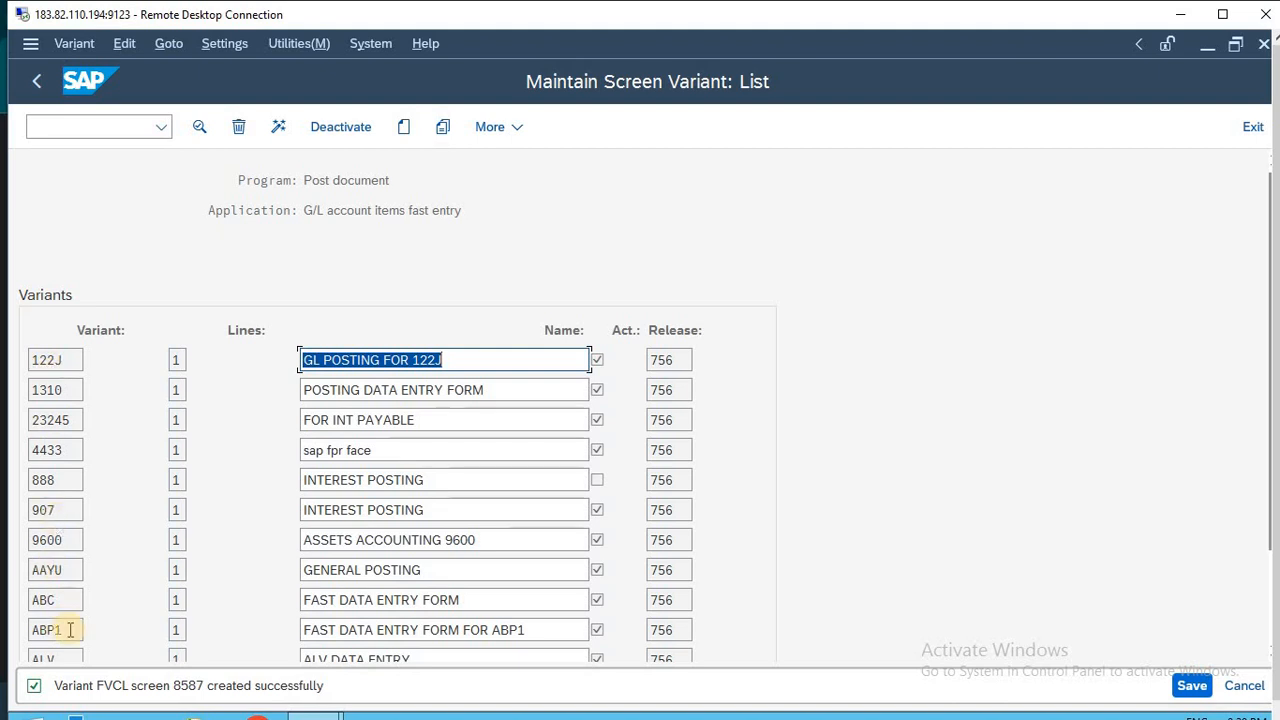
Step: Find the FVCL variant in the G/L account items fast entry variant list and activate it
scroll(57, 625, "down", 5)
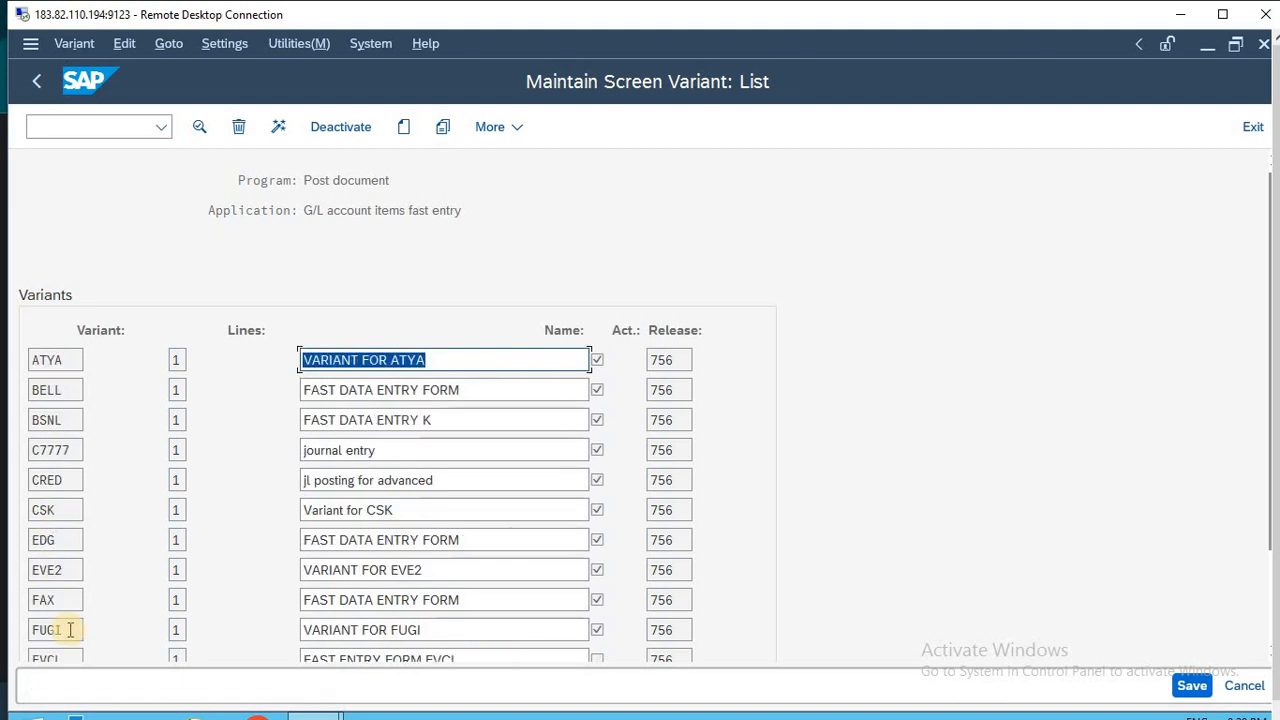
left_click(1222, 14)
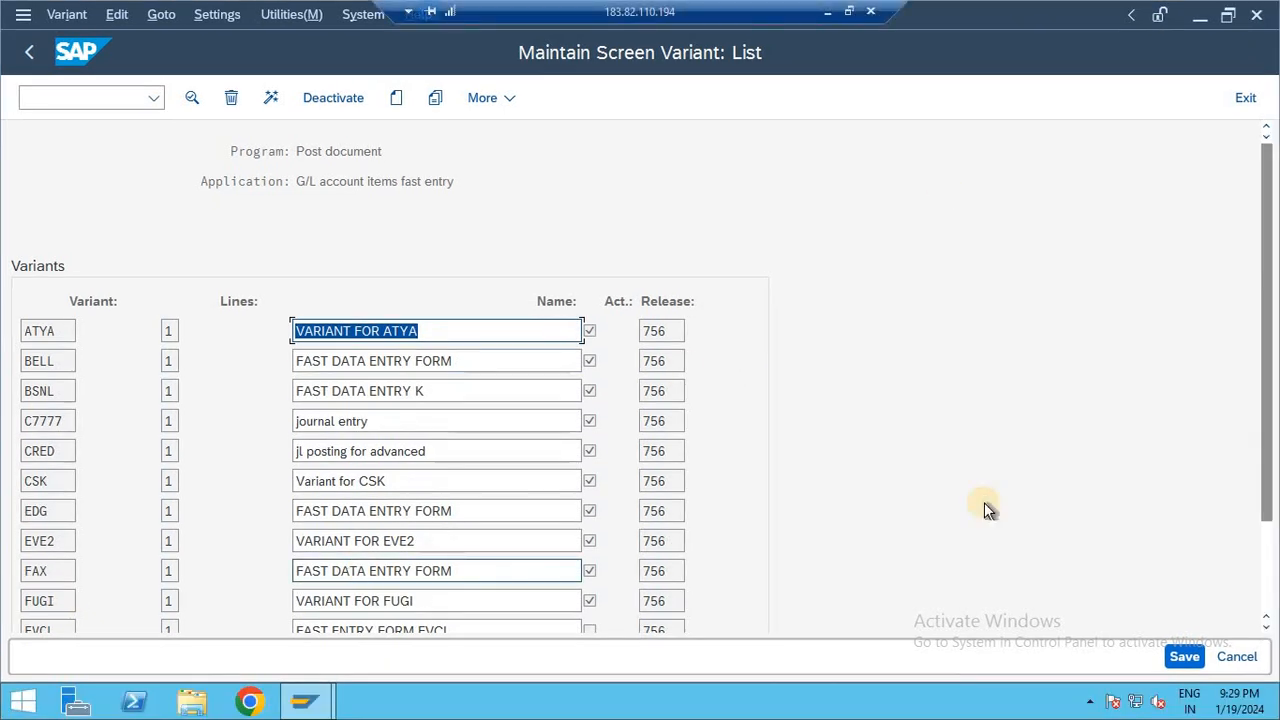
left_click_drag(1266, 364, 1265, 380)
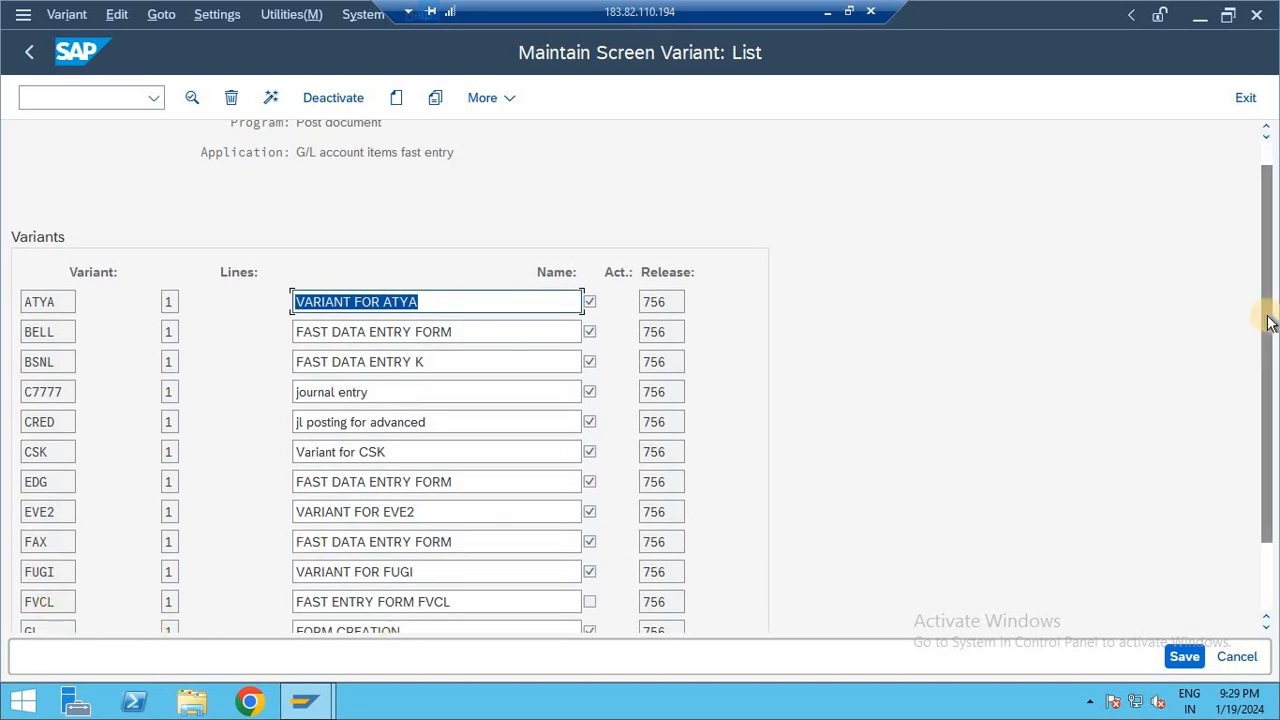
scroll(1272, 355, "down", 2)
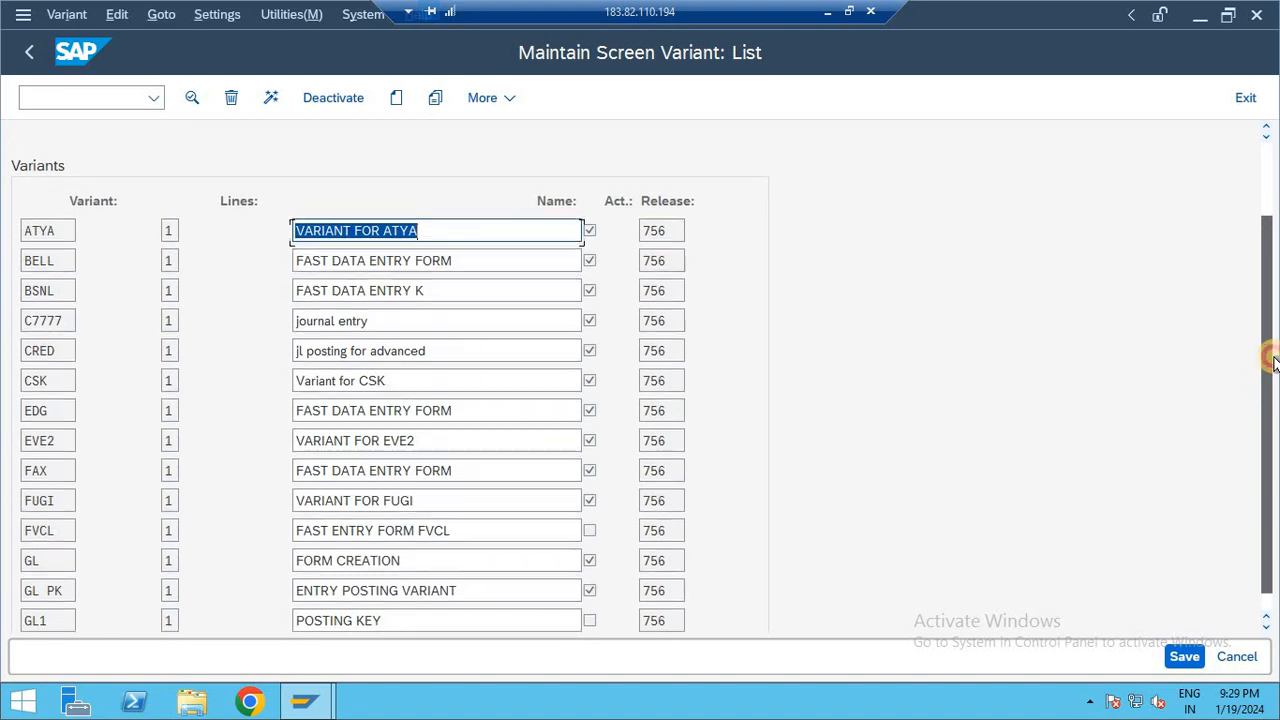
left_click_drag(1273, 353, 1273, 348)
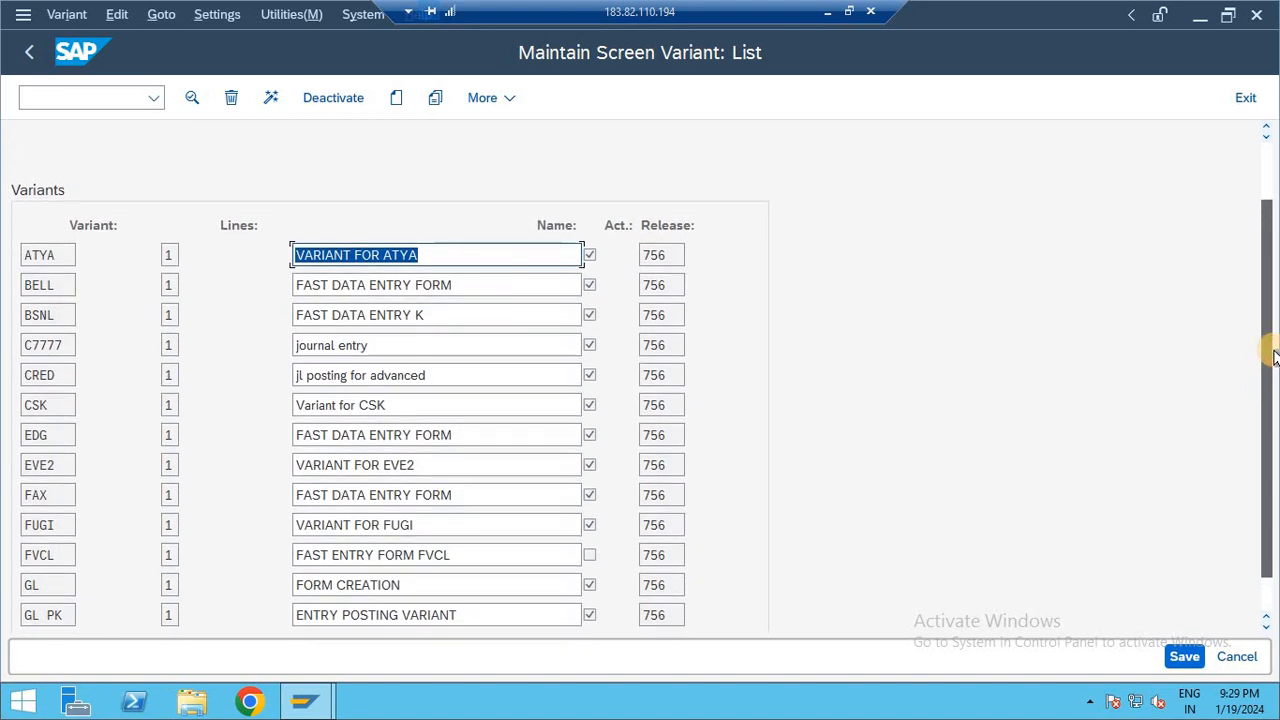
double_click(62, 558)
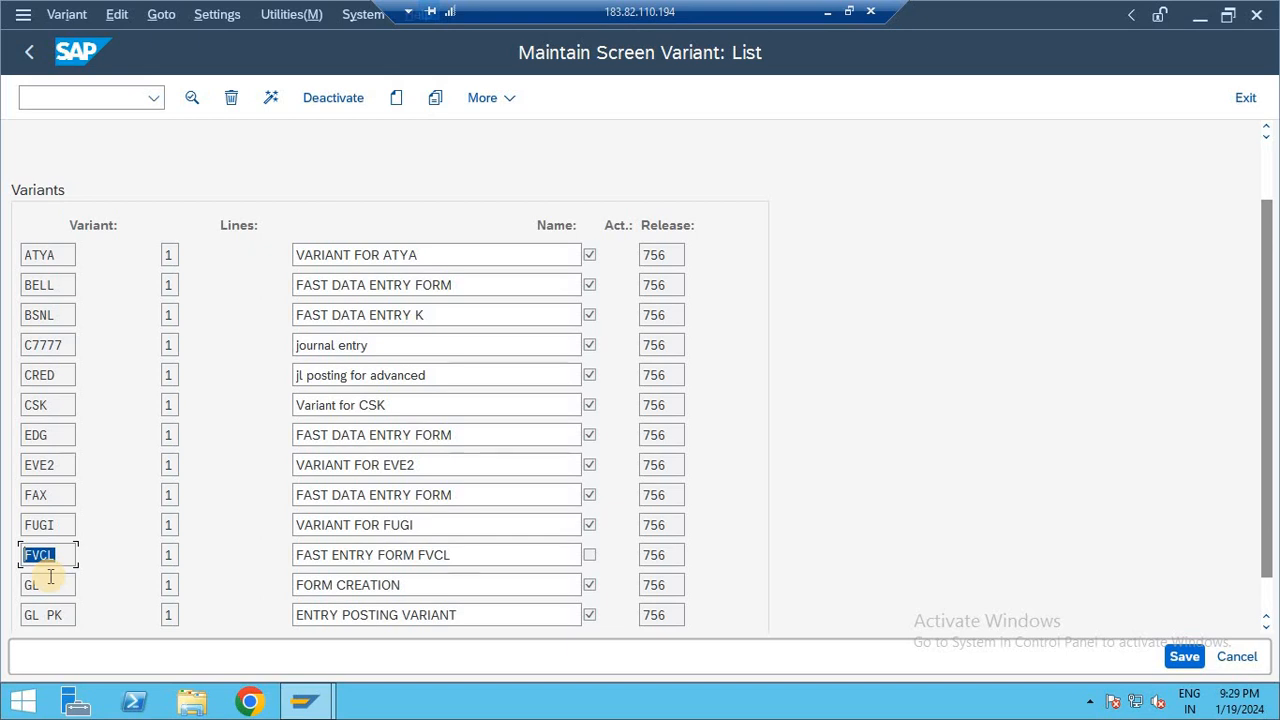
left_click(272, 98)
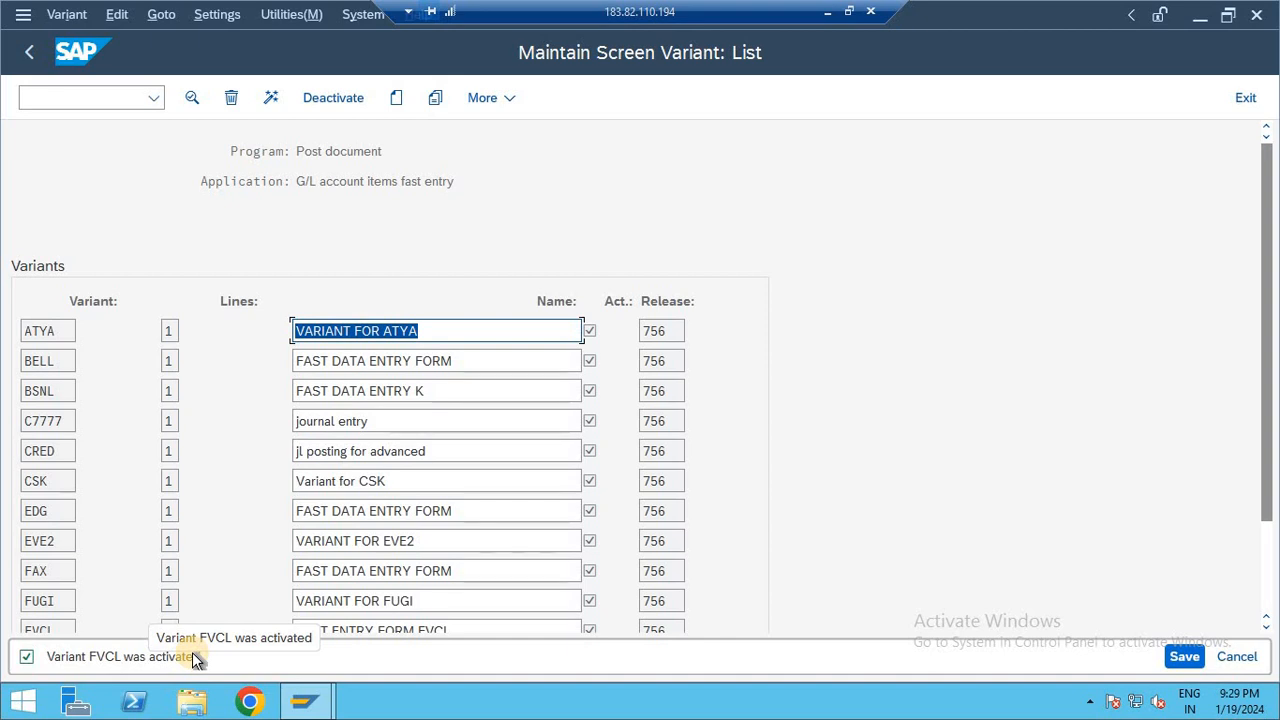
Step: Leave variant maintenance, start transaction F-02 and set the document date to 19.01.2024
key("F3")
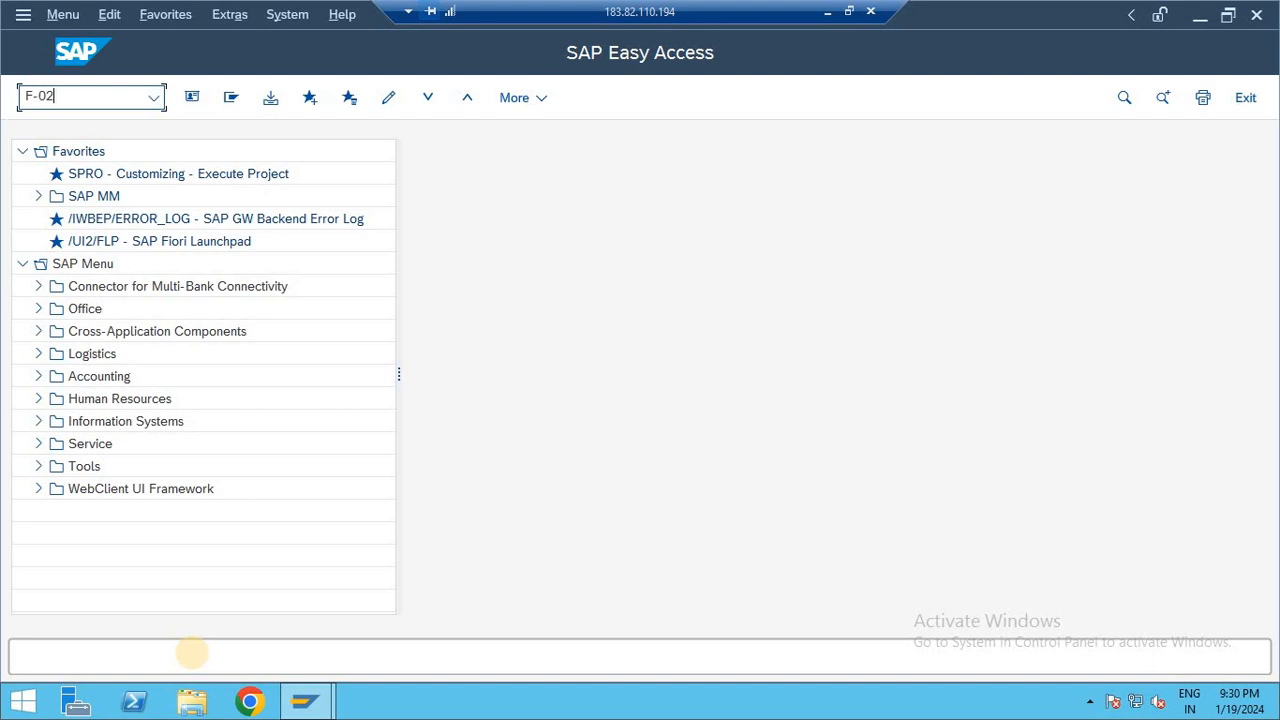
key("Return")
key("Down")
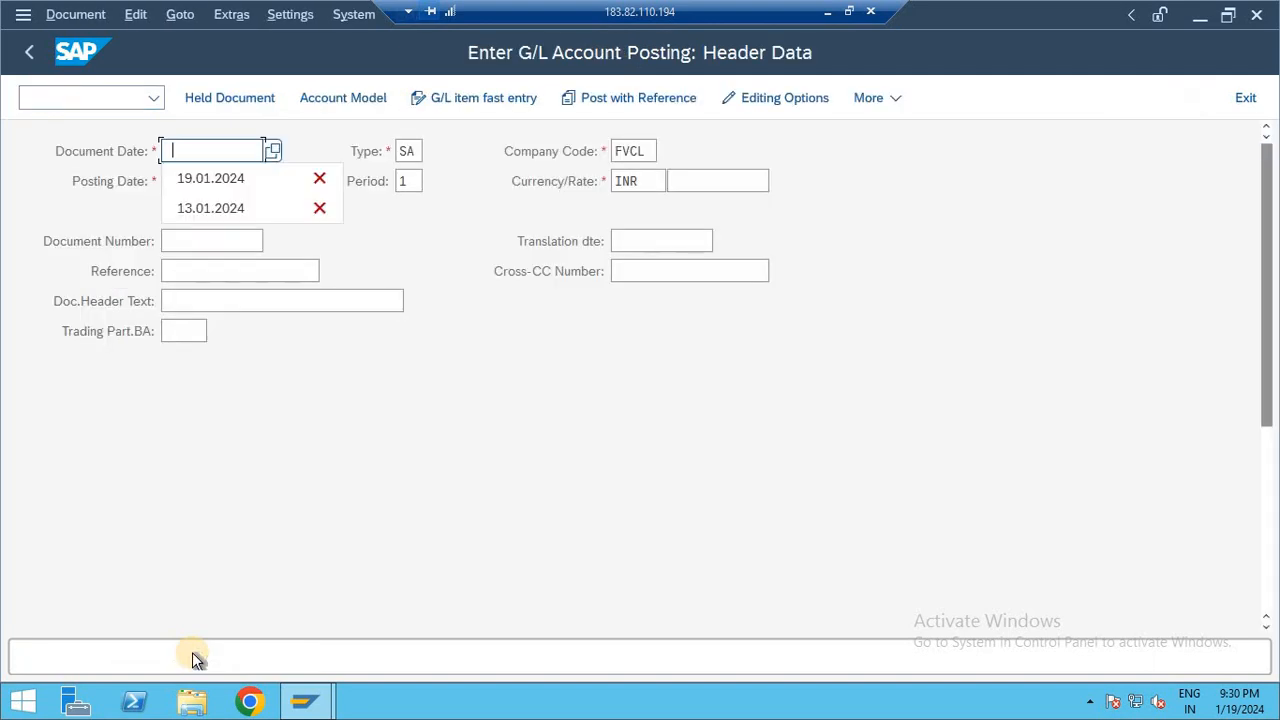
key("Down")
key("Return")
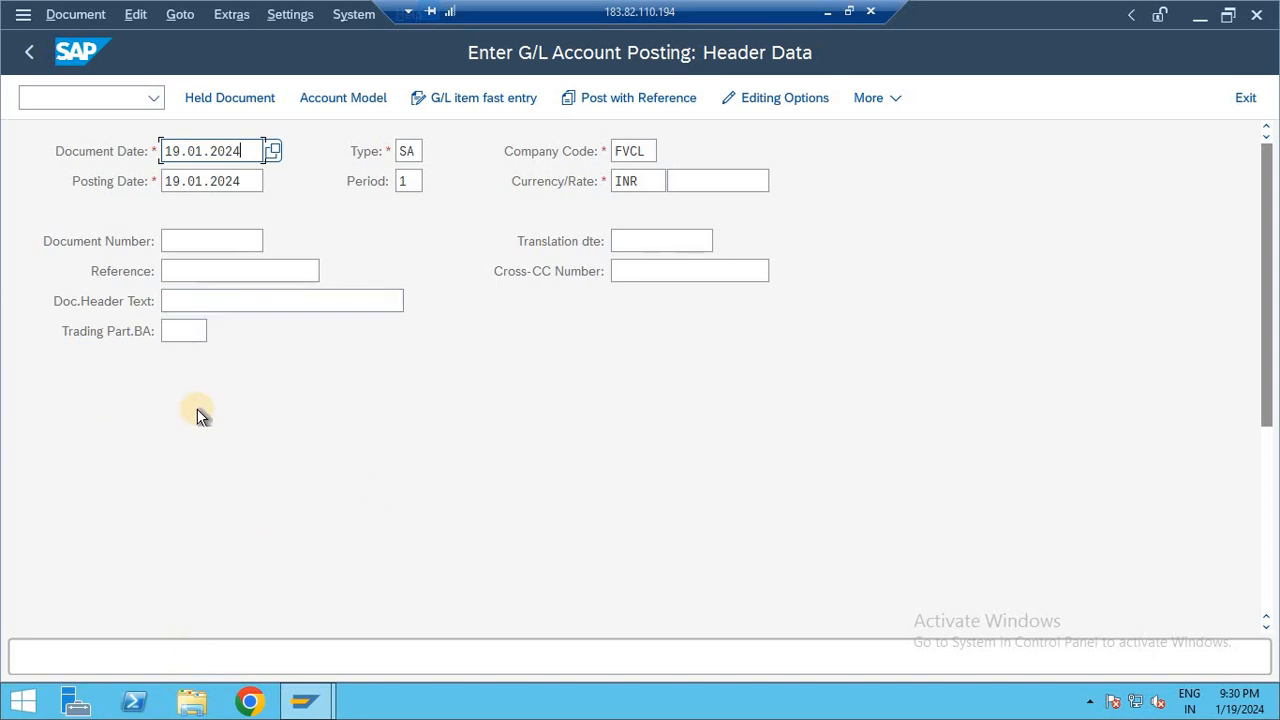
Step: Open G/L item fast entry for the posting and apply the input template variant FVCL
left_click(515, 100)
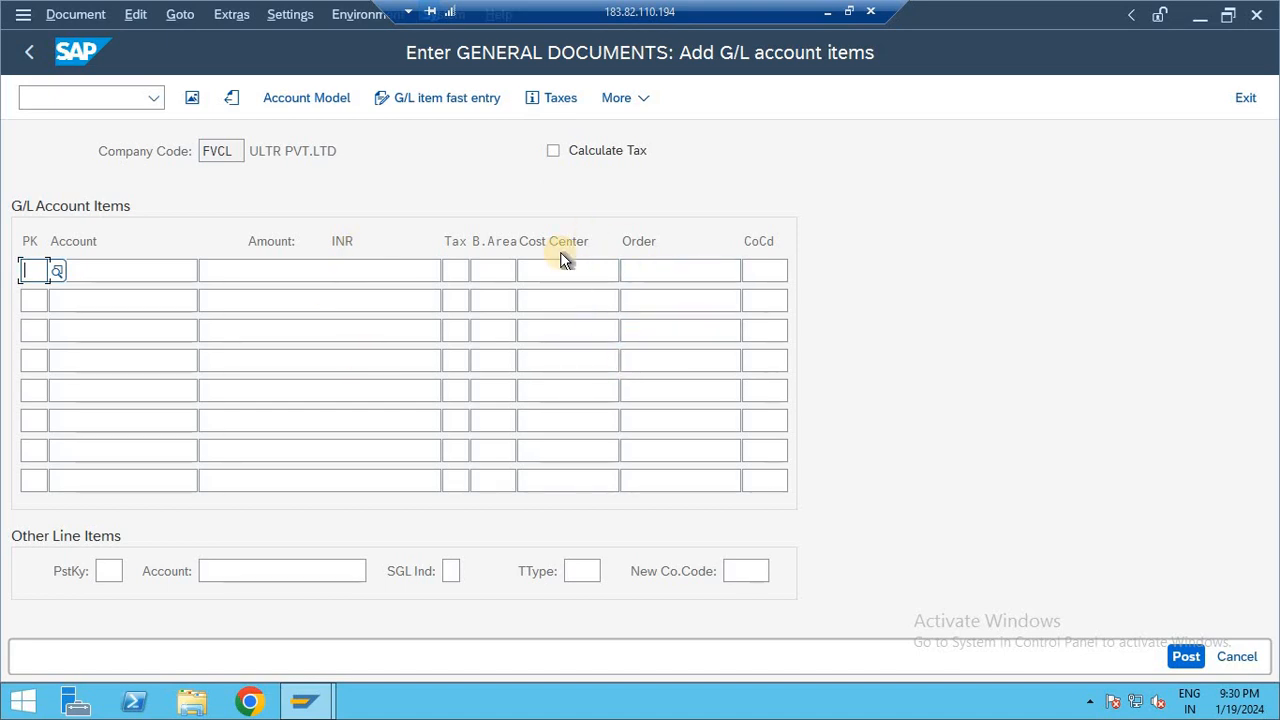
left_click(288, 18)
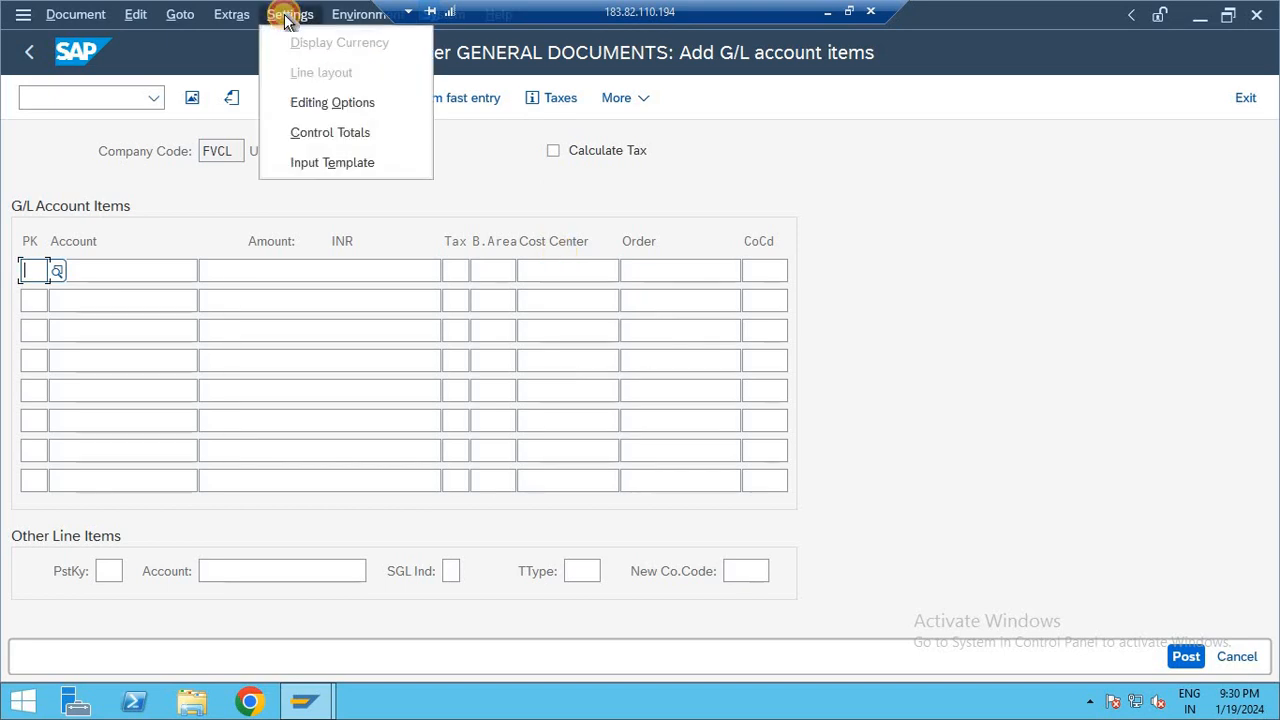
left_click(336, 165)
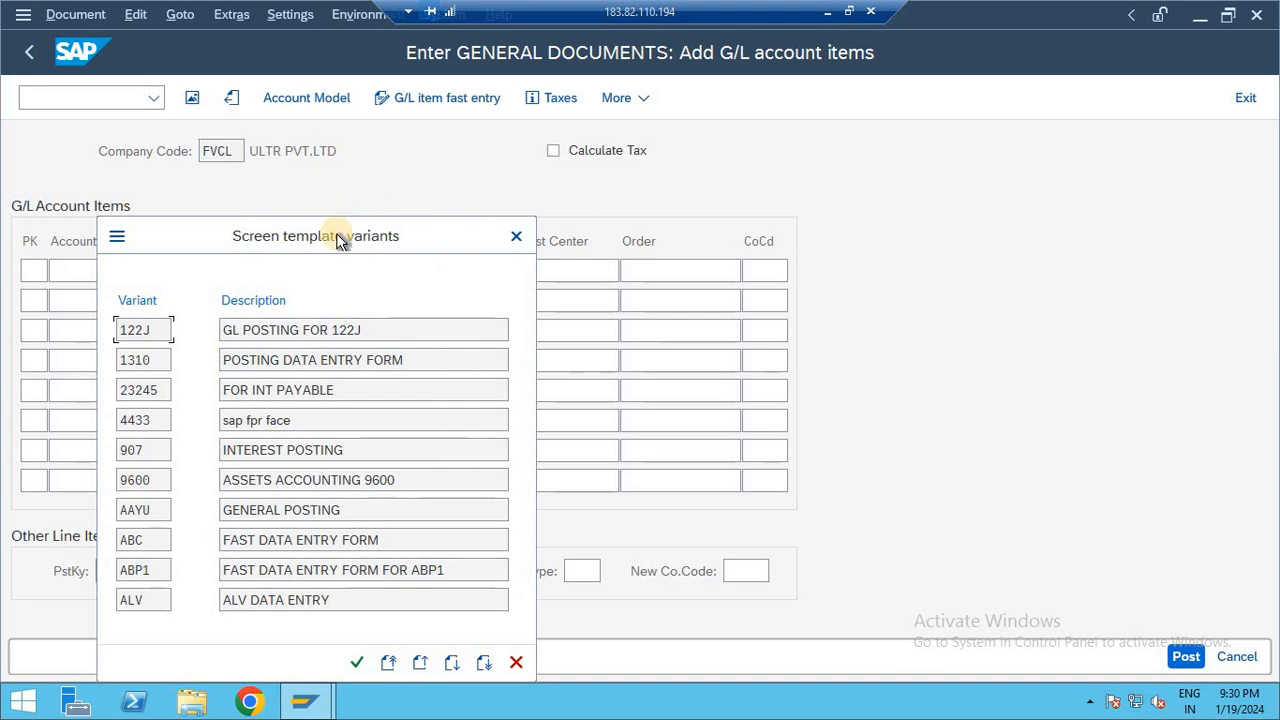
left_click_drag(337, 240, 477, 178)
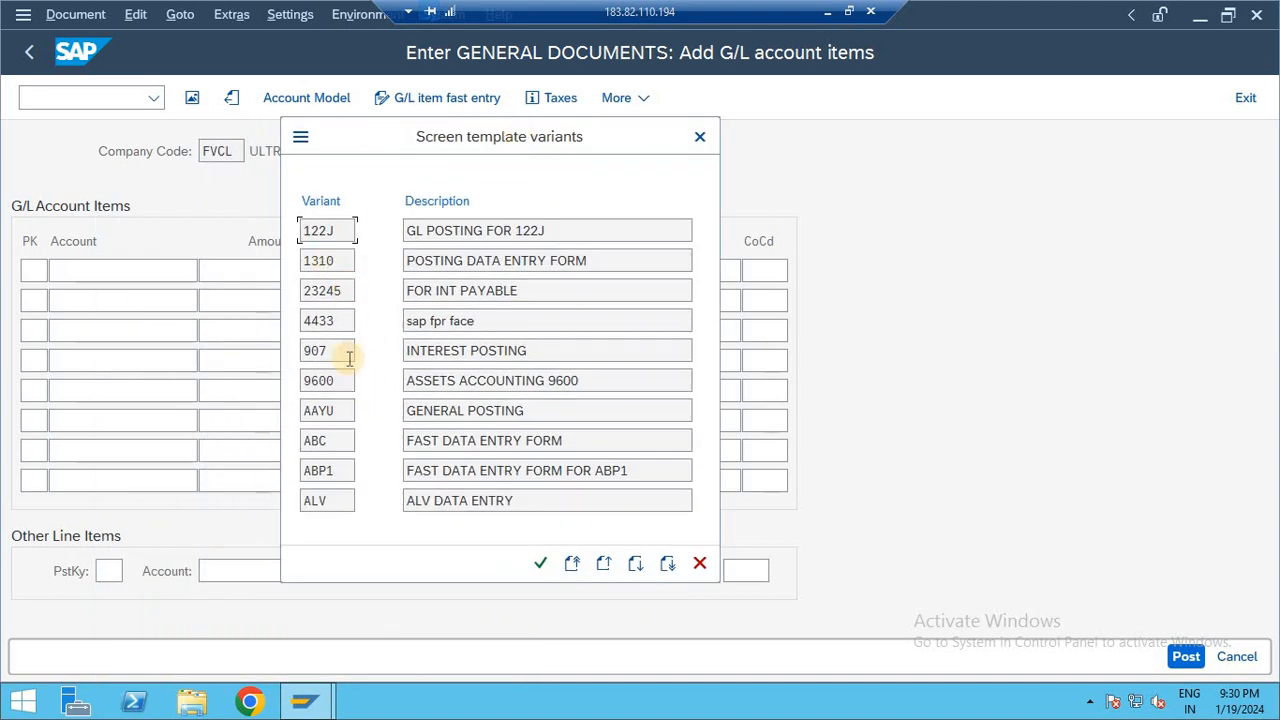
scroll(349, 357, "down", 1)
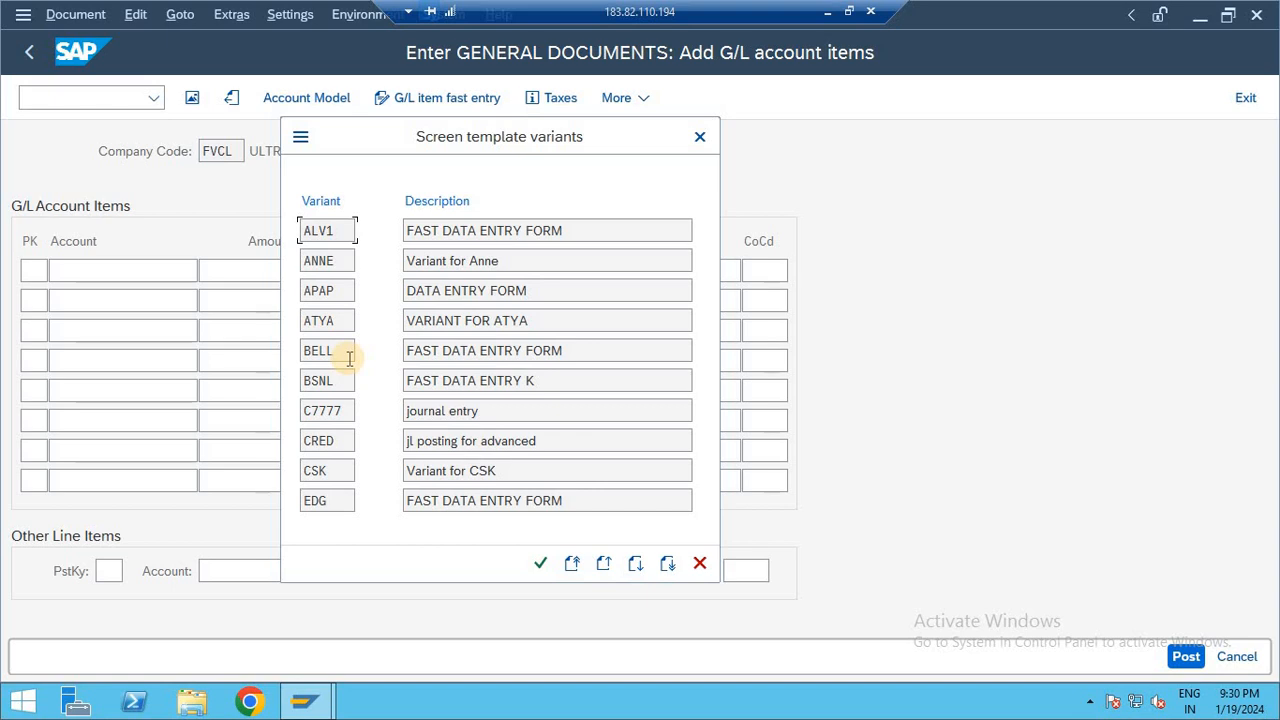
scroll(349, 357, "down", 1)
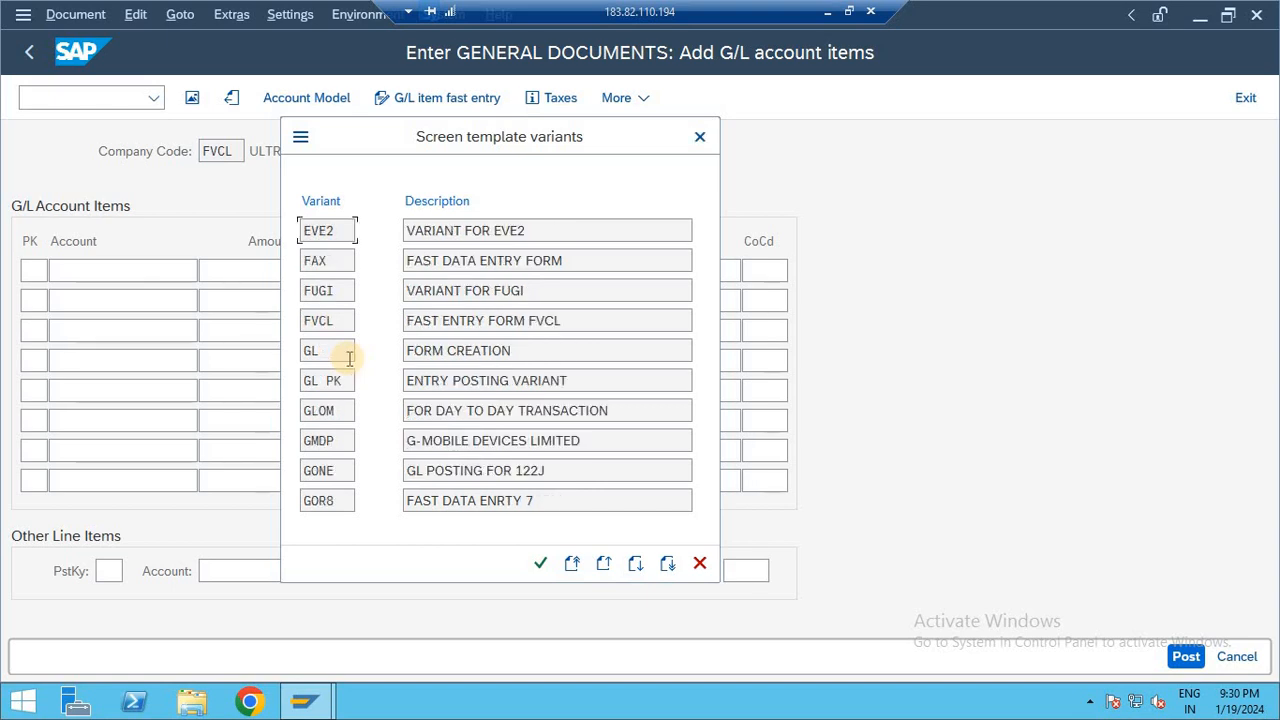
left_click(335, 318)
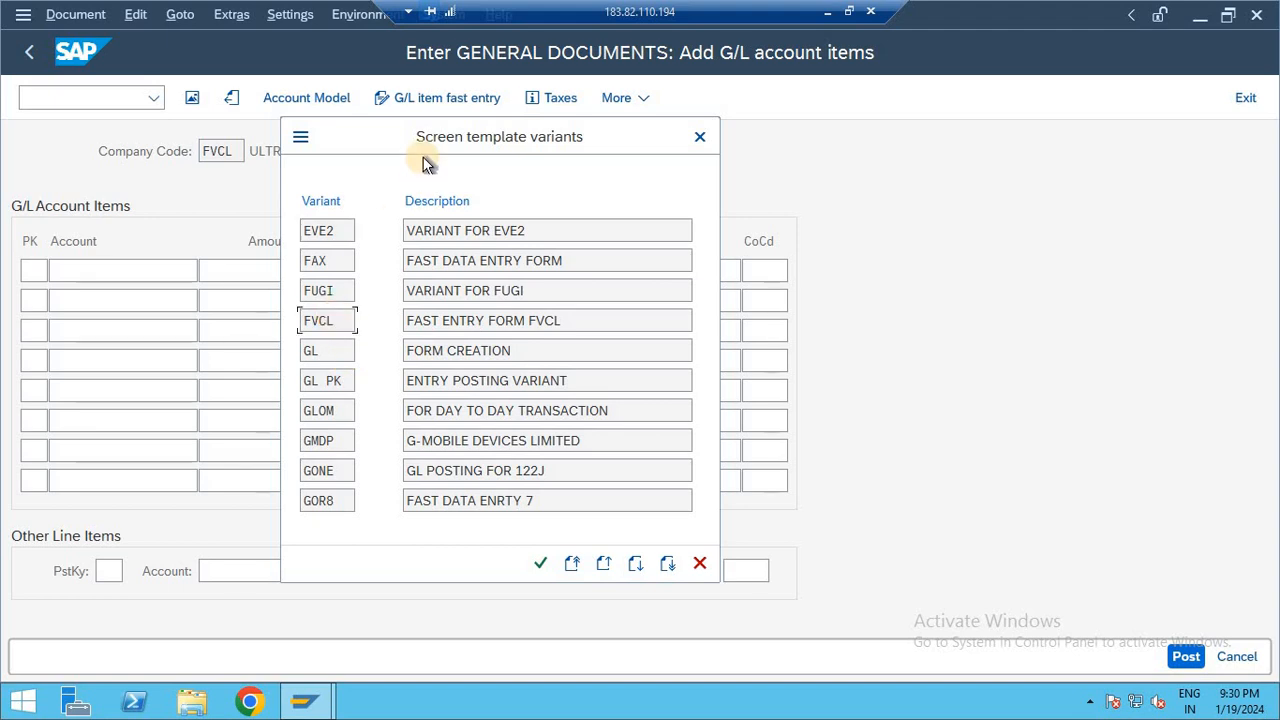
left_click_drag(414, 137, 934, 126)
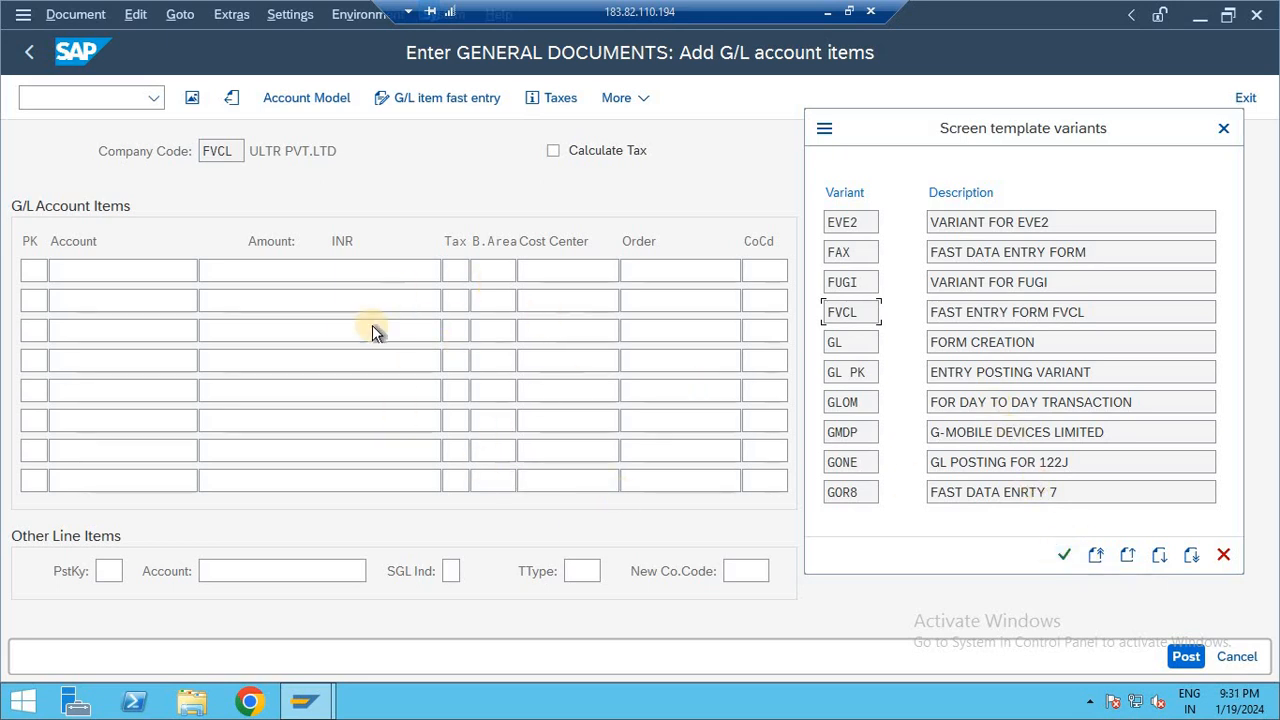
left_click(1067, 556)
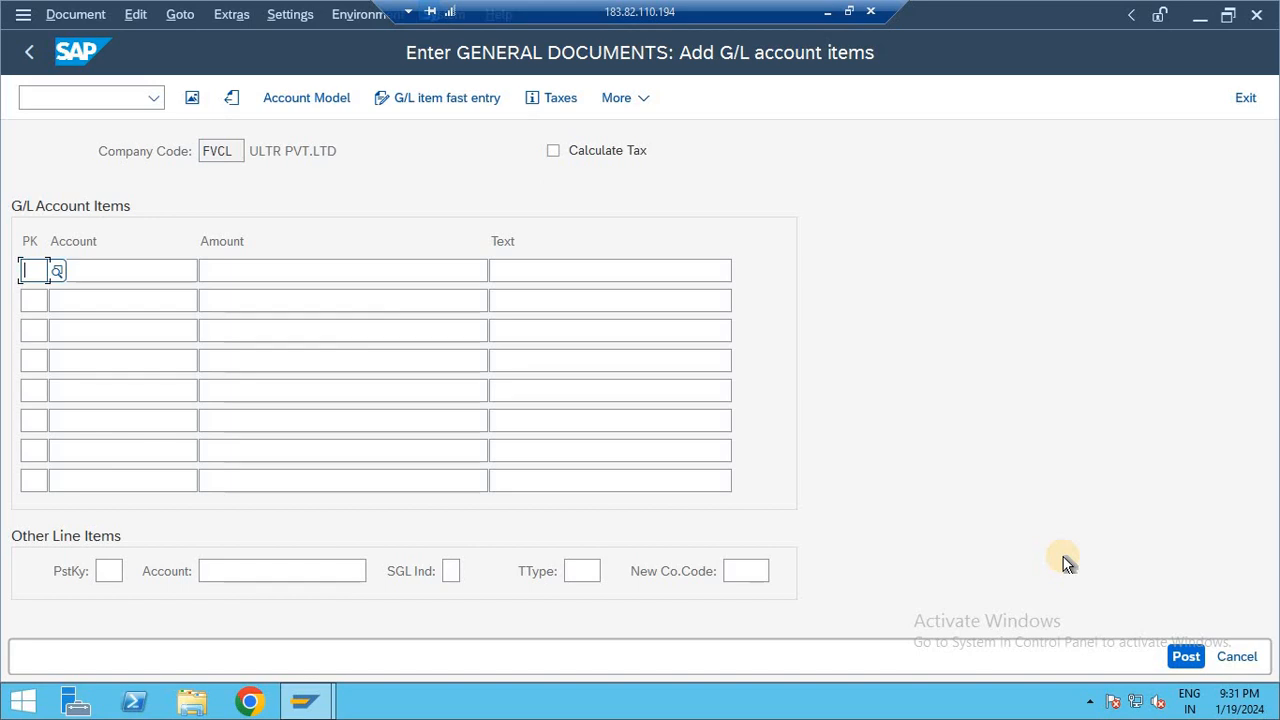
Step: Enter posting key 40 in the first two line items and 50 in the third
type("40")
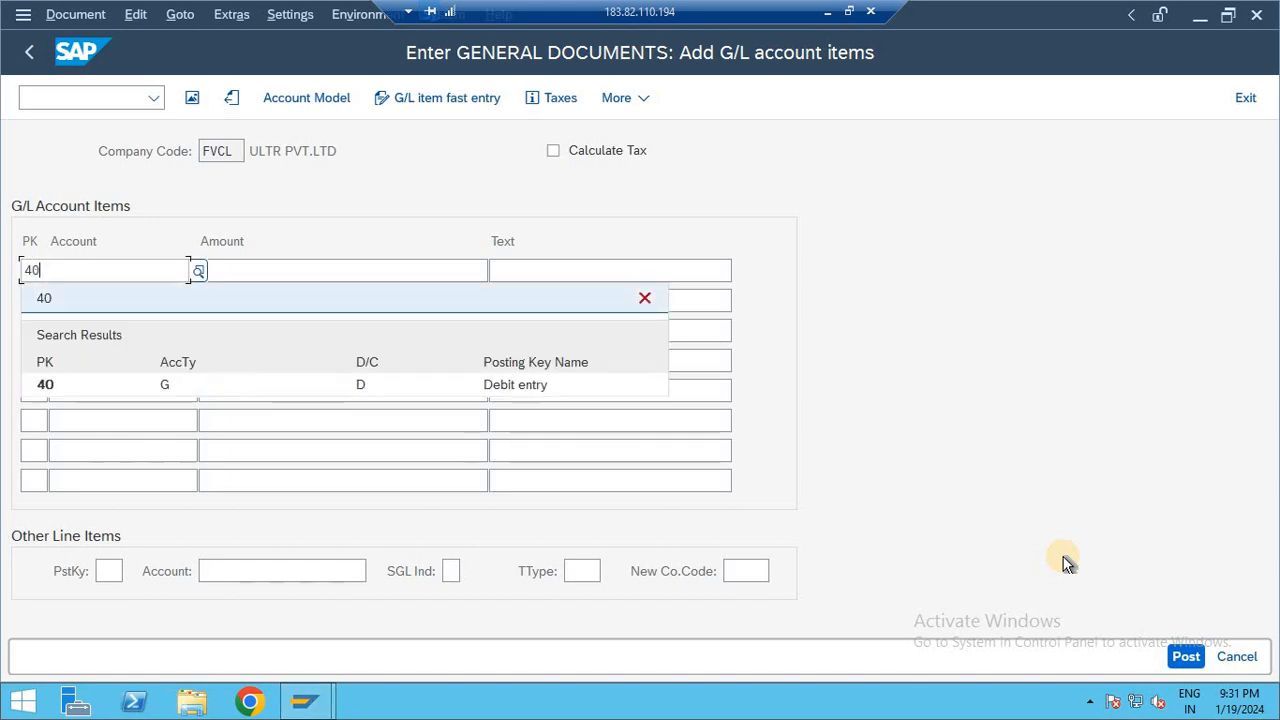
key("Return")
key("Down")
type("40")
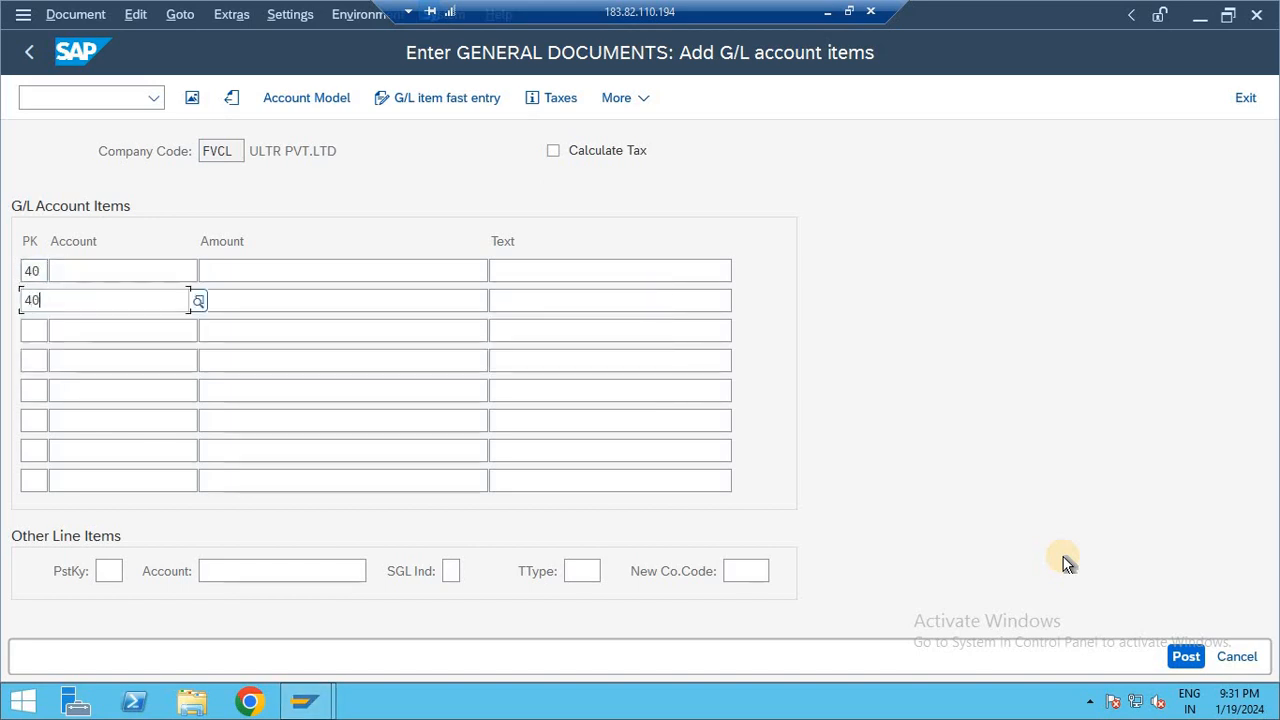
key("Return")
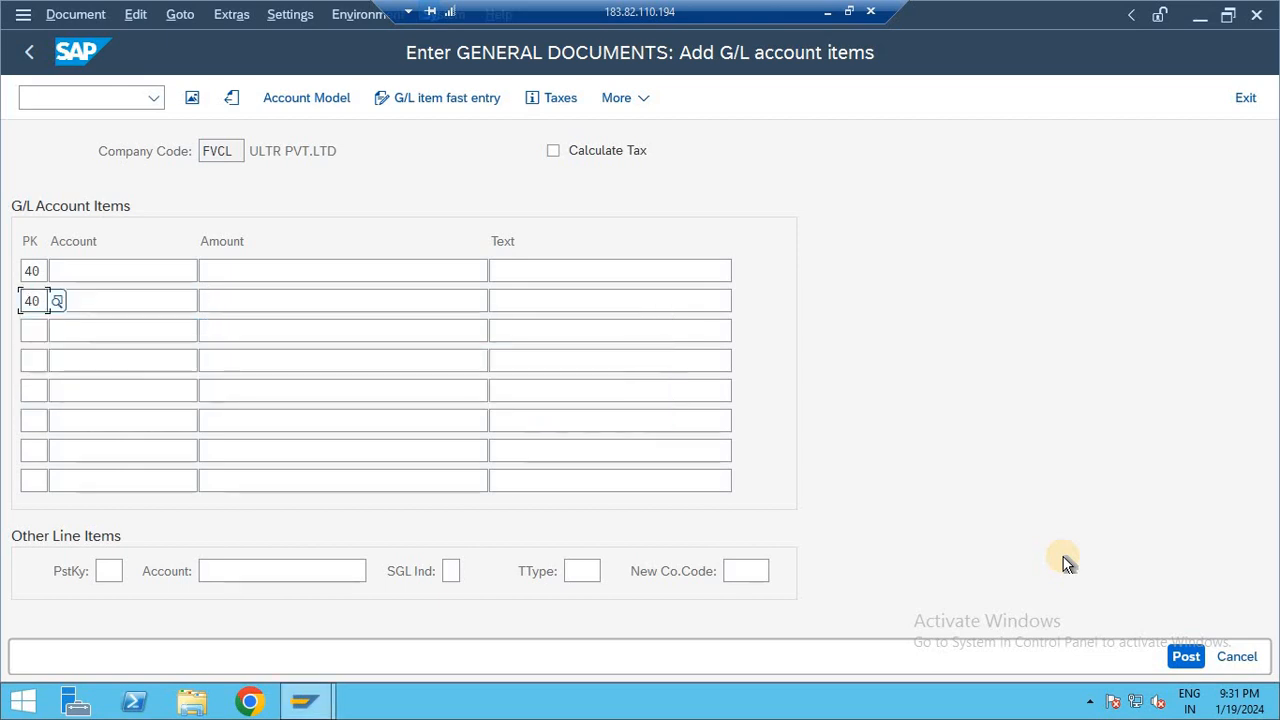
key("Down")
type("50")
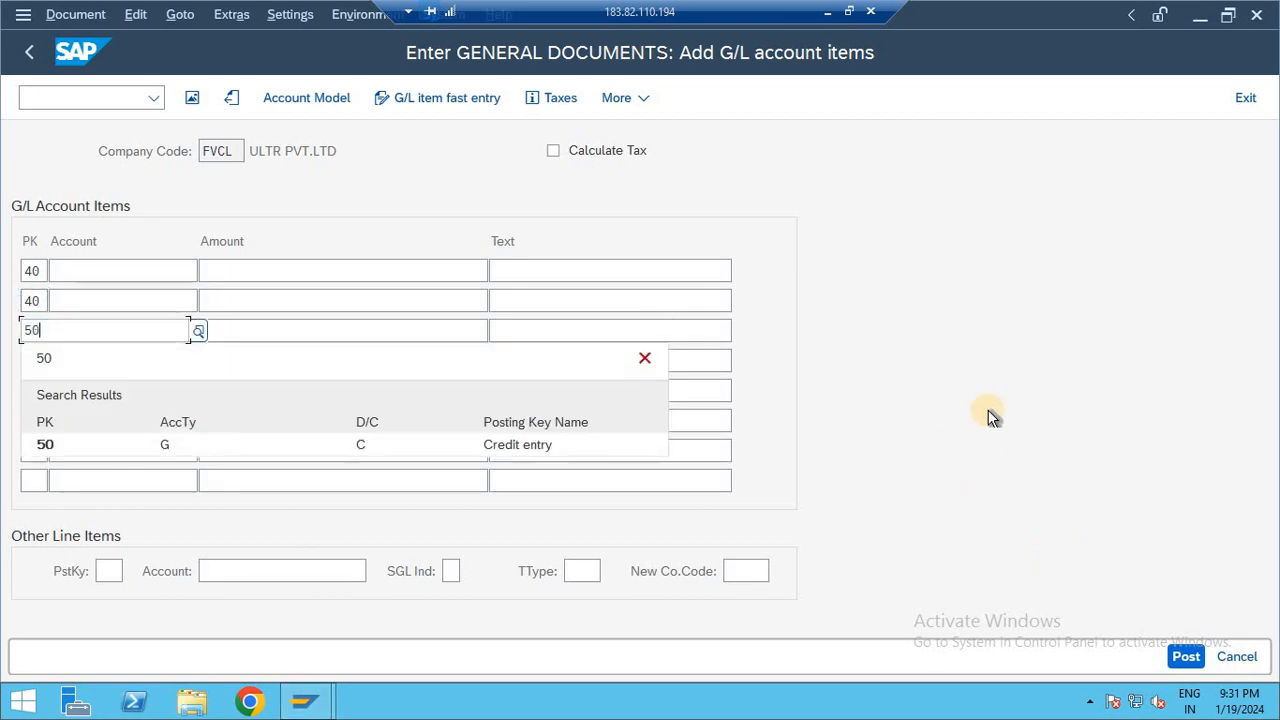
Step: Enter the amounts 8000, 4000 and 12000 in the three line items
left_click(417, 274)
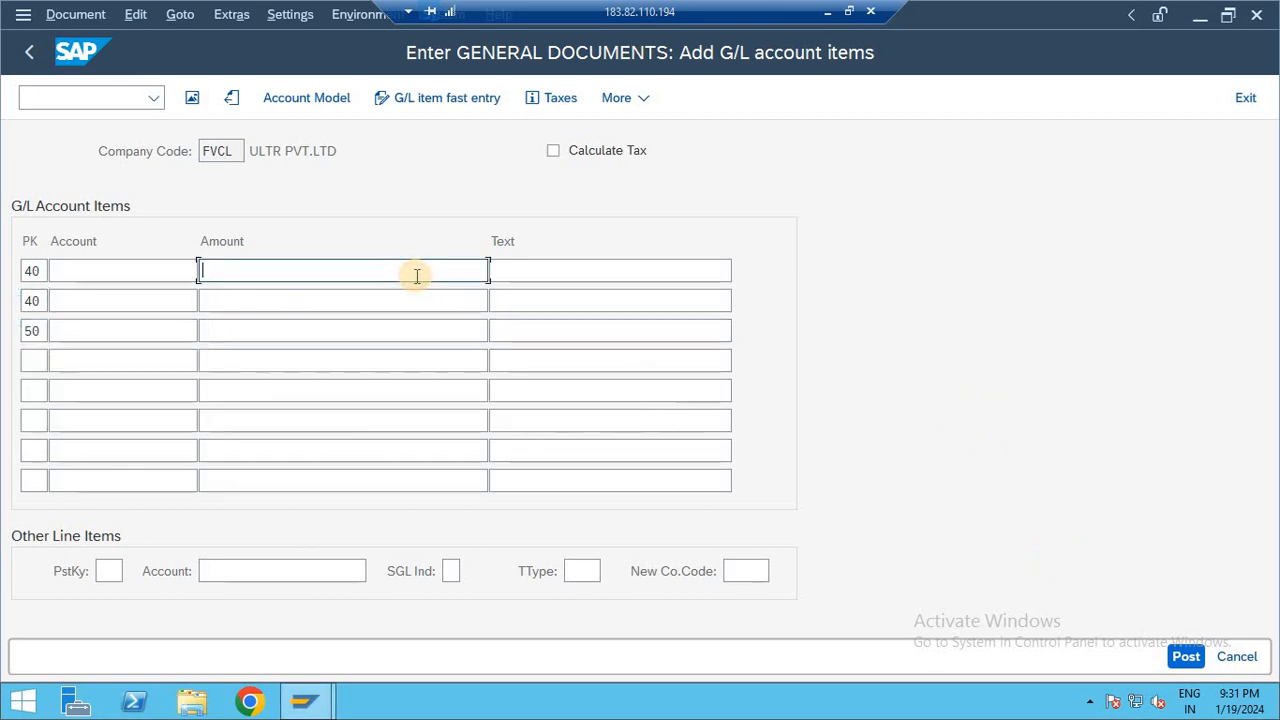
type("8000")
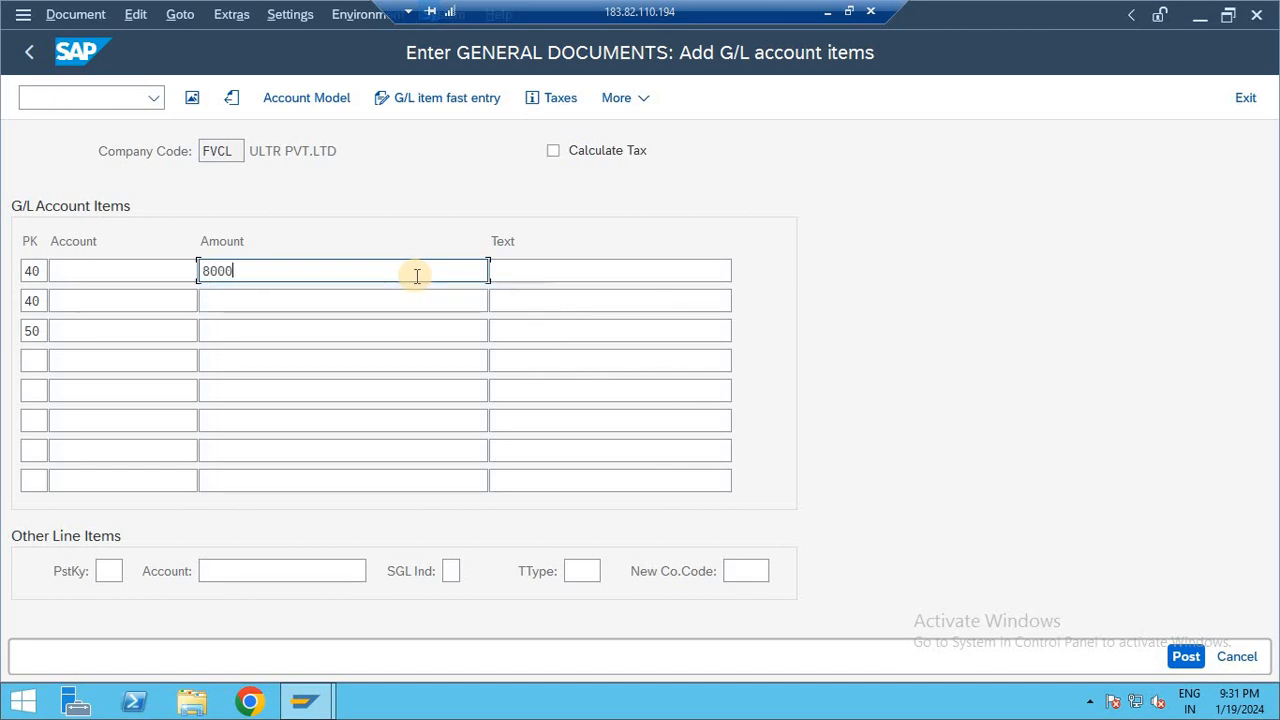
key("Down")
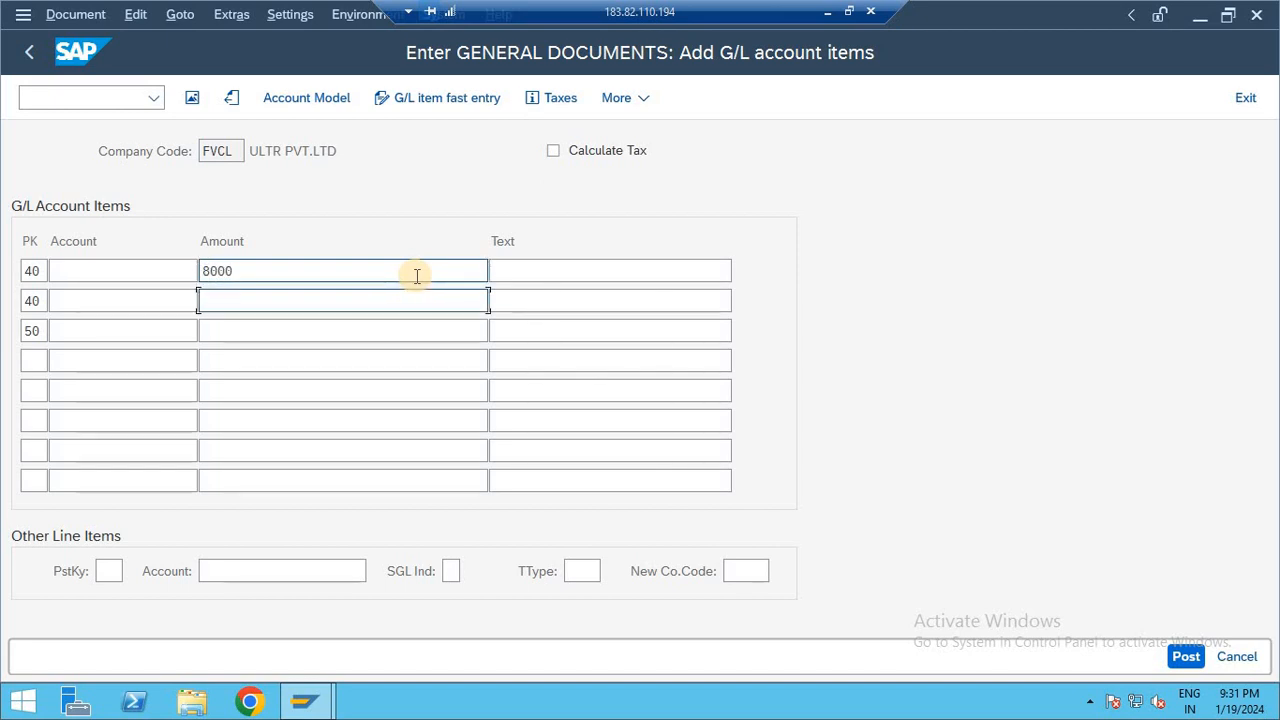
type("4000")
key("Down")
type("1200")
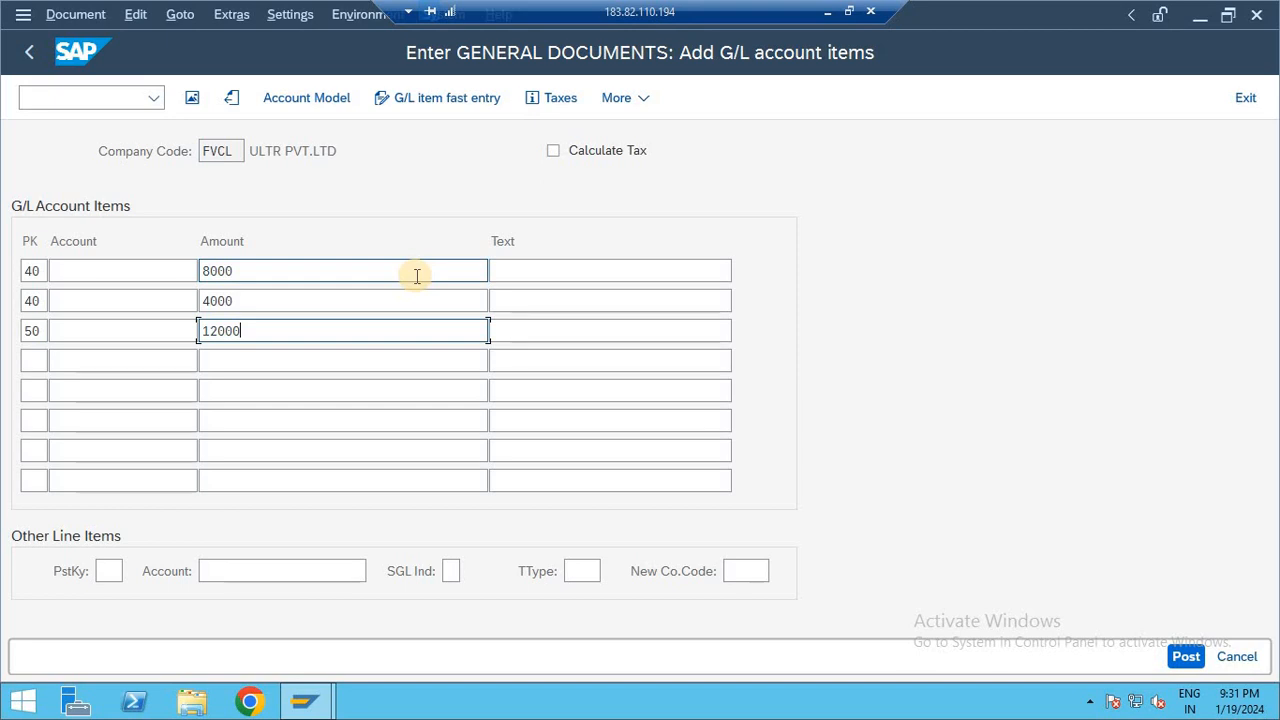
Step: Look up and assign G/L account 100 to the first line item and 101 to the second
left_click(129, 271)
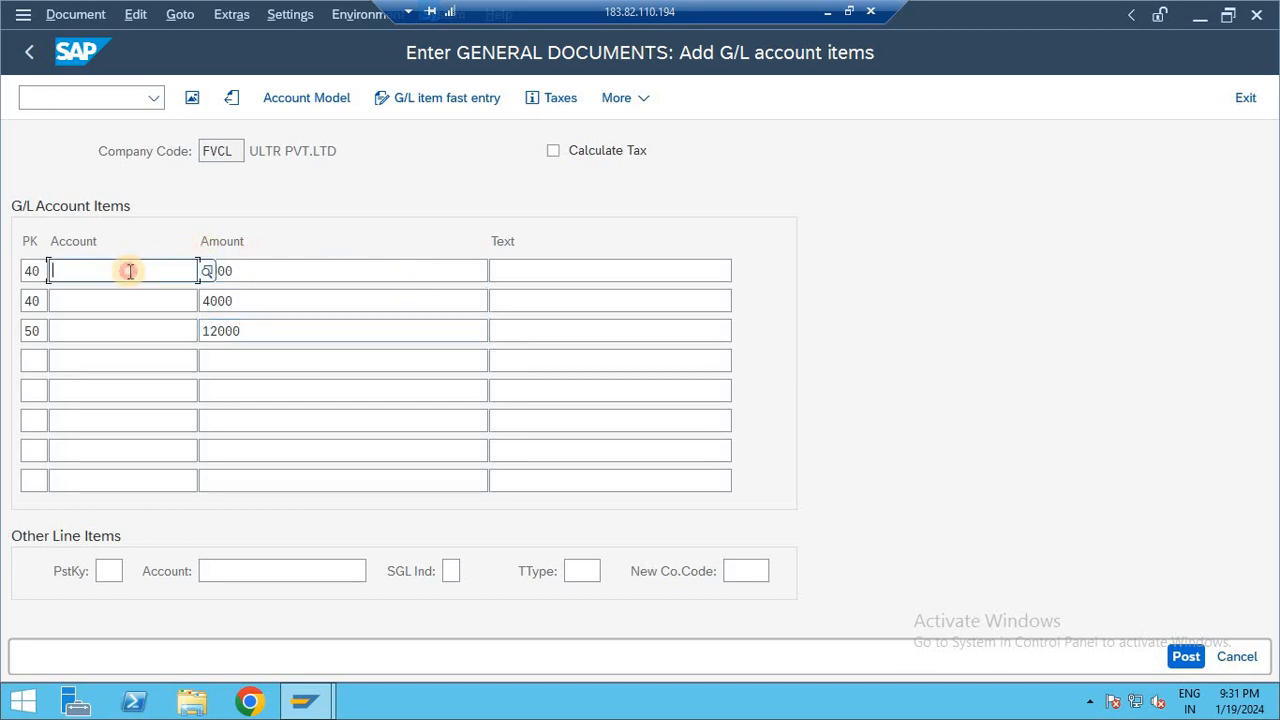
left_click(207, 270)
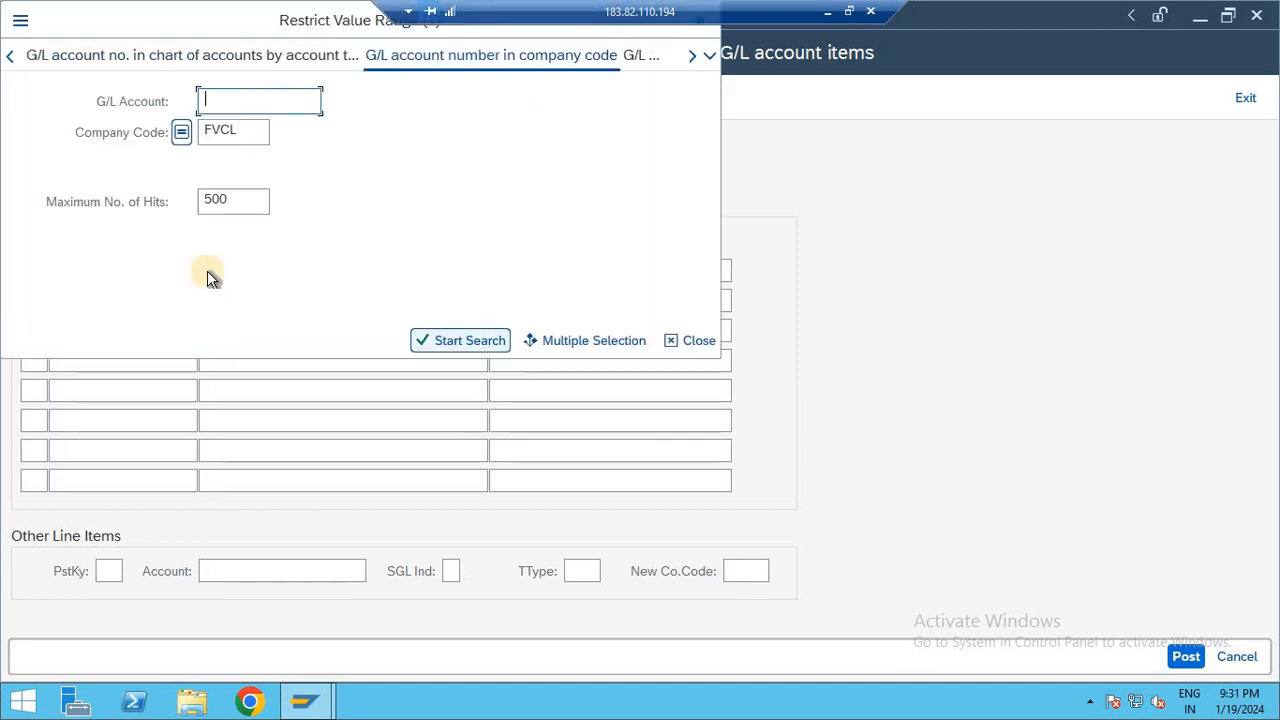
key("Return")
key("Return")
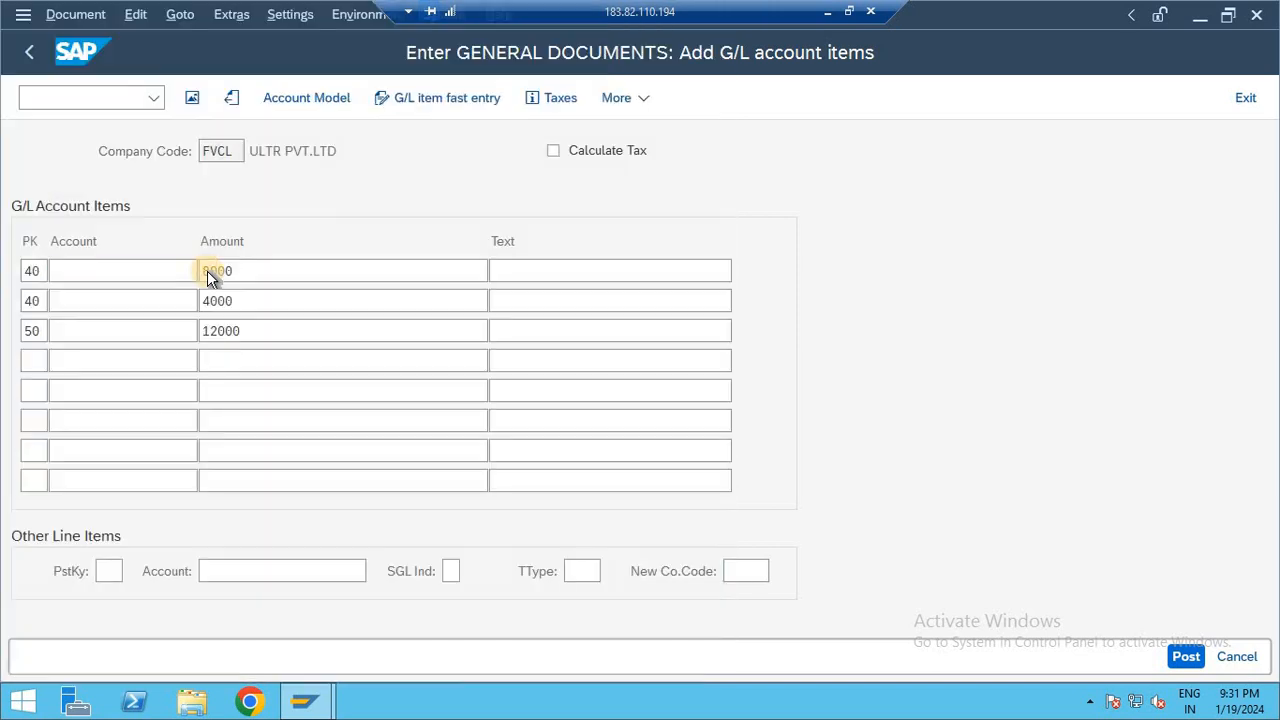
key("Down")
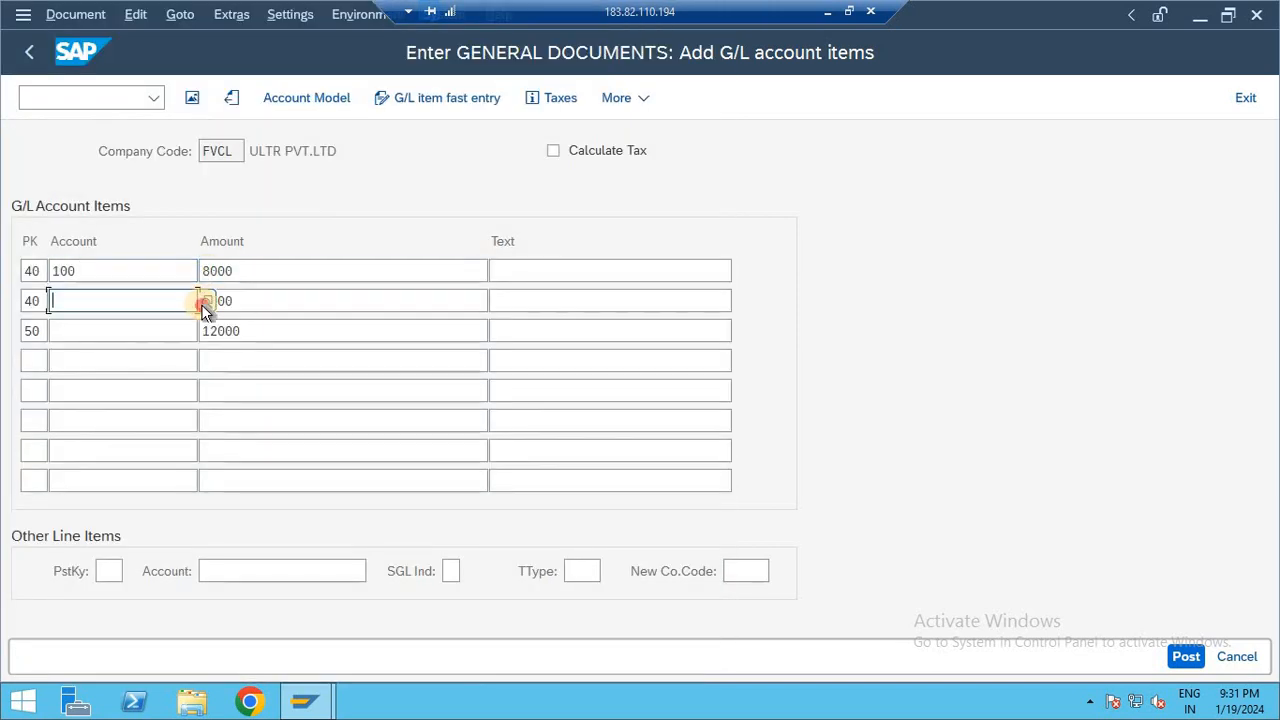
left_click(204, 301)
key("Down")
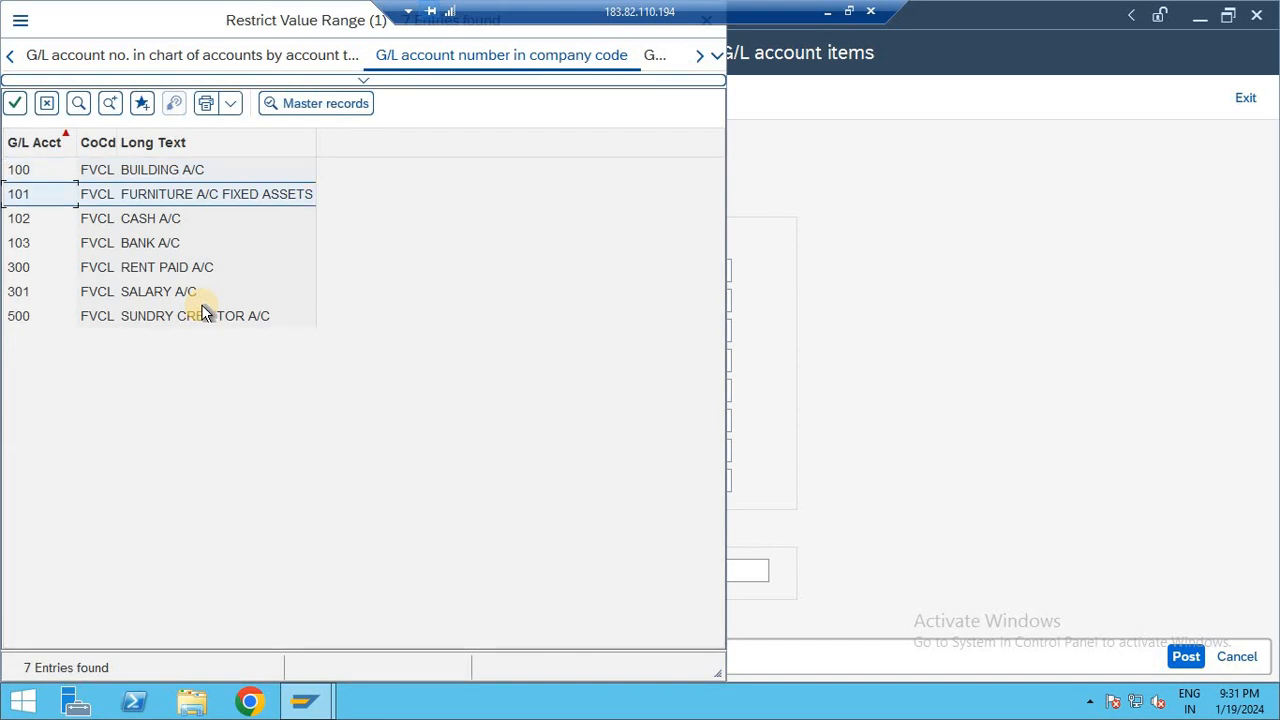
key("Return")
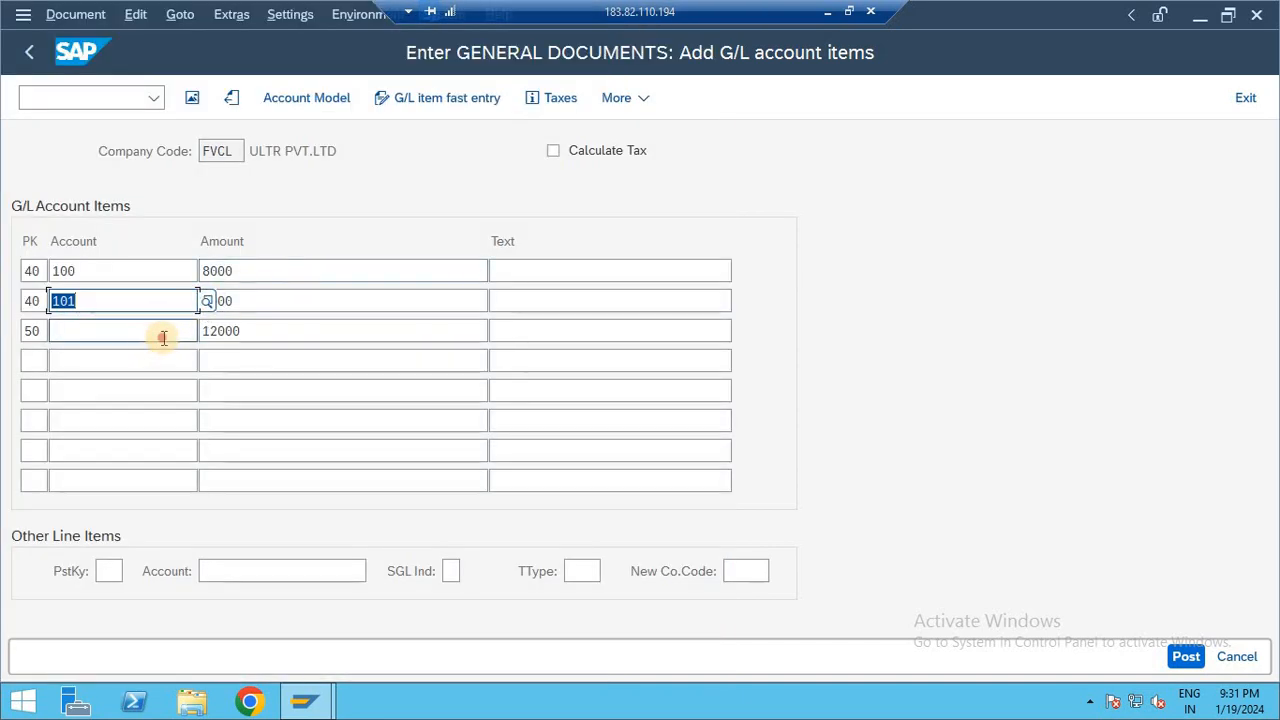
Step: Look up and assign G/L account 103 to the third line item
left_click(162, 333)
left_click(208, 330)
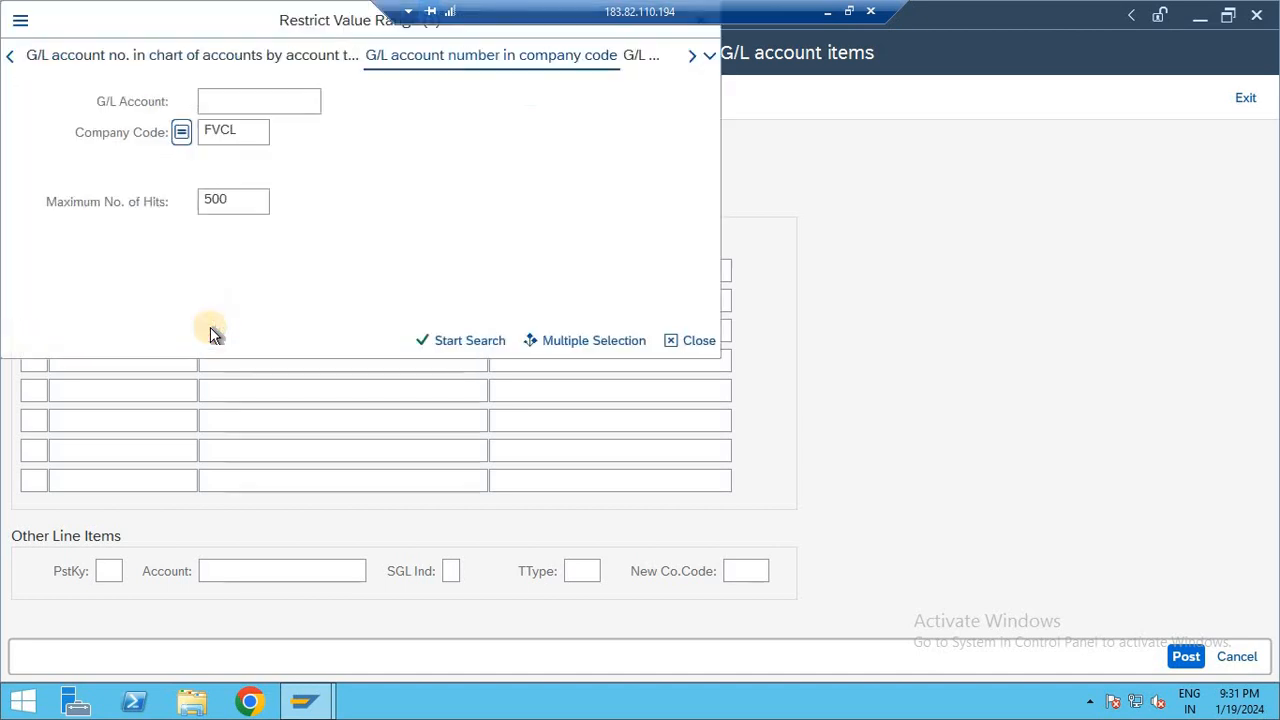
key("Return")
key("Down")
key("Down")
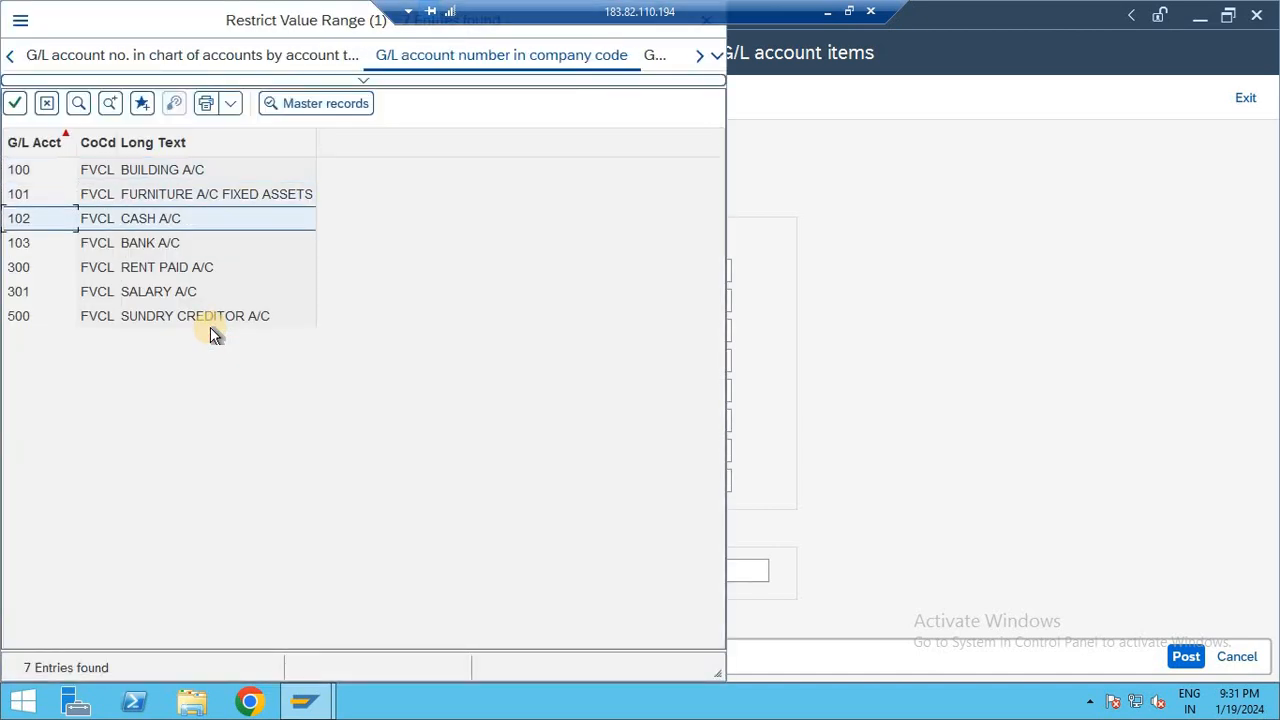
key("Return")
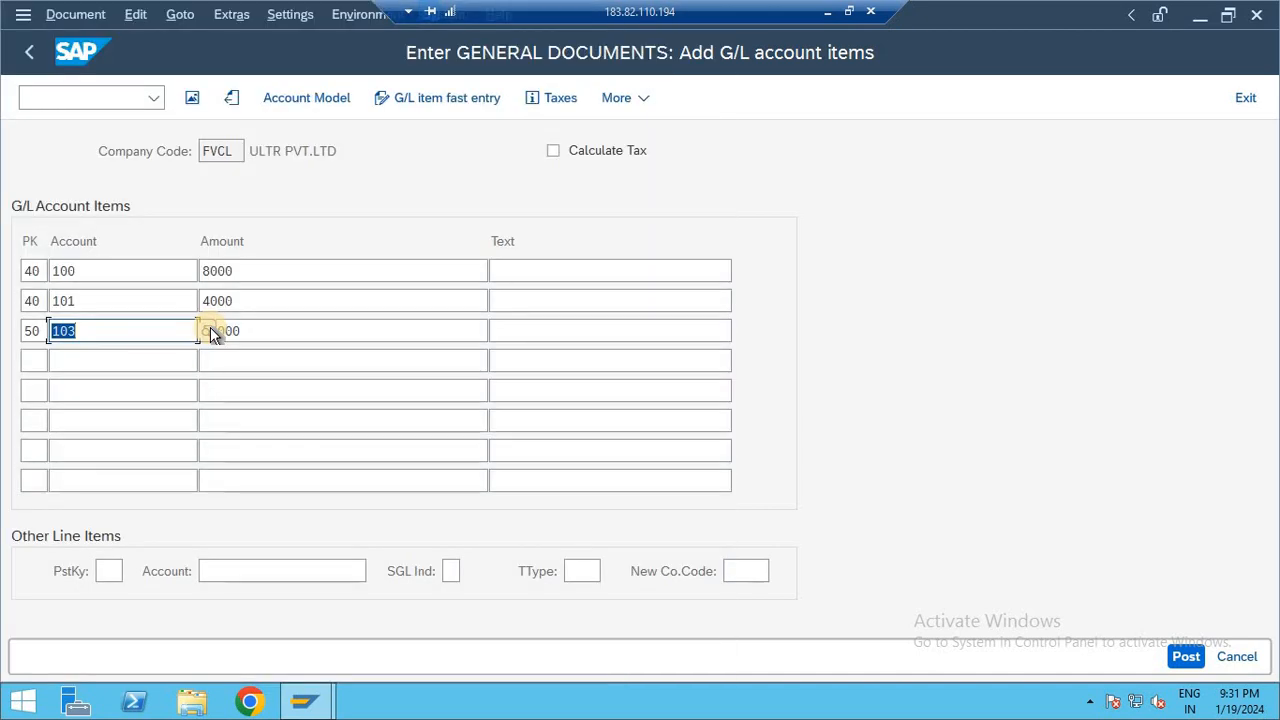
Step: Enter BUILDING PURCHASE as the text of the first line item
left_click(564, 271)
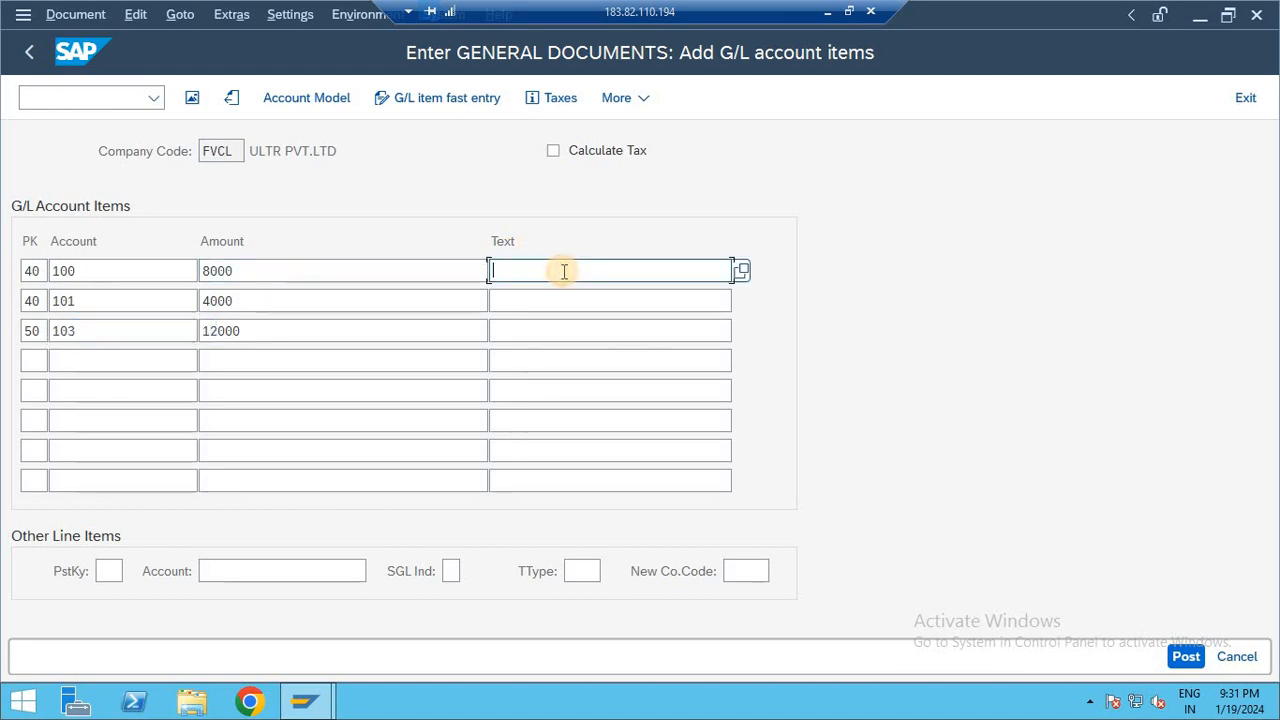
type("BEINGH")
key("BackSpace")
type("BU")
key("BackSpace")
key("BackSpace")
key("BackSpace")
key("BackSpace")
key("BackSpace")
key("BackSpace")
key("BackSpace")
key("BackSpace")
type("BUI")
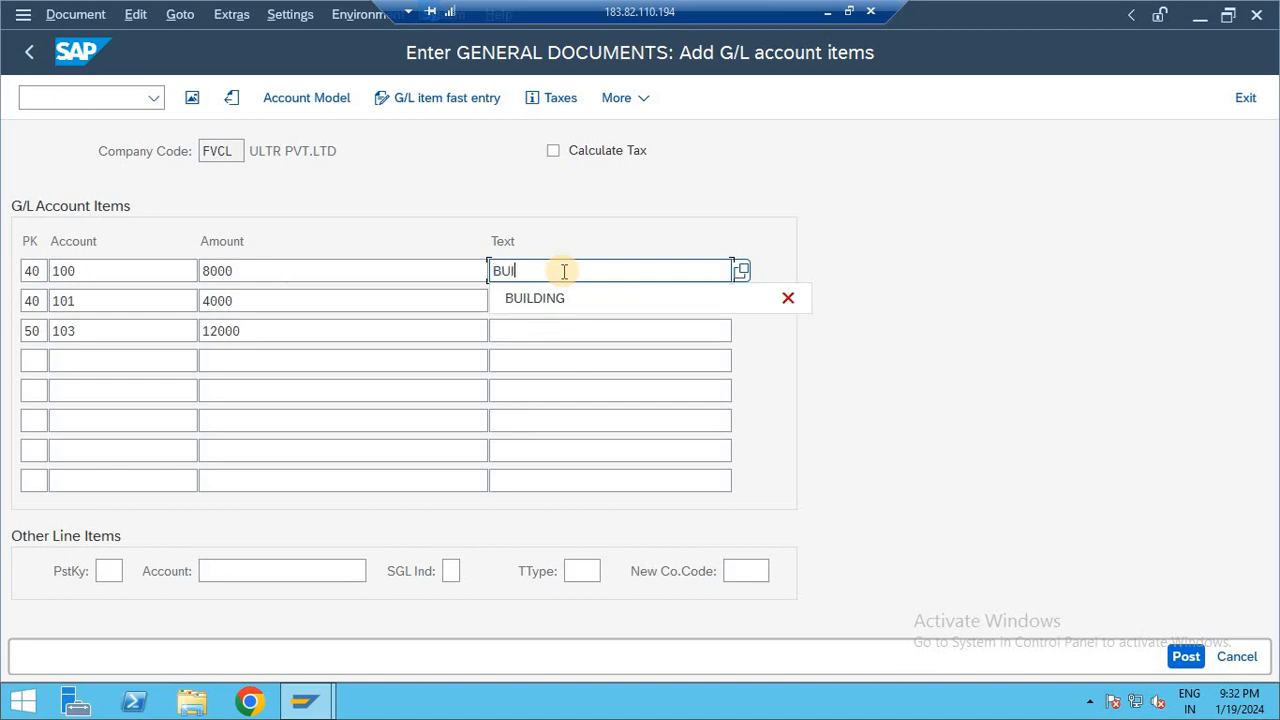
key("Down")
key("Return")
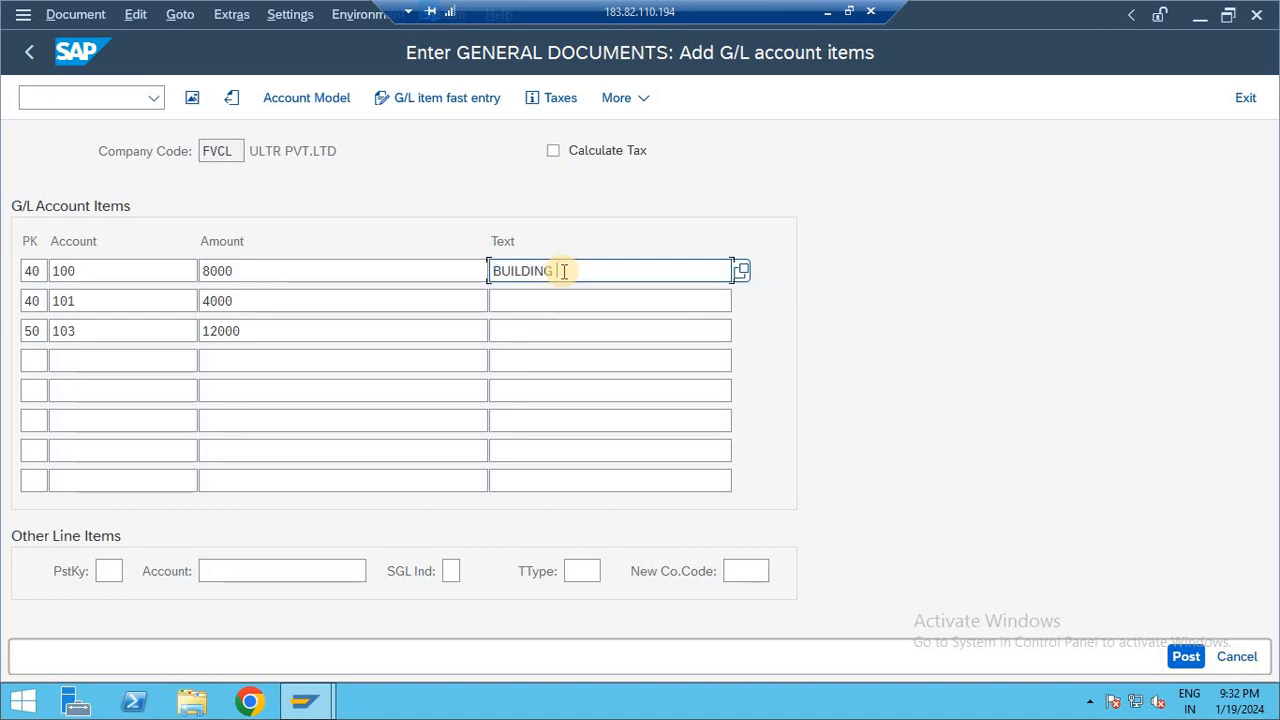
type("PURCHASE")
Step: Enter FURNITURE OURCHASED as the text of the second line item
key("Down")
type("FU")
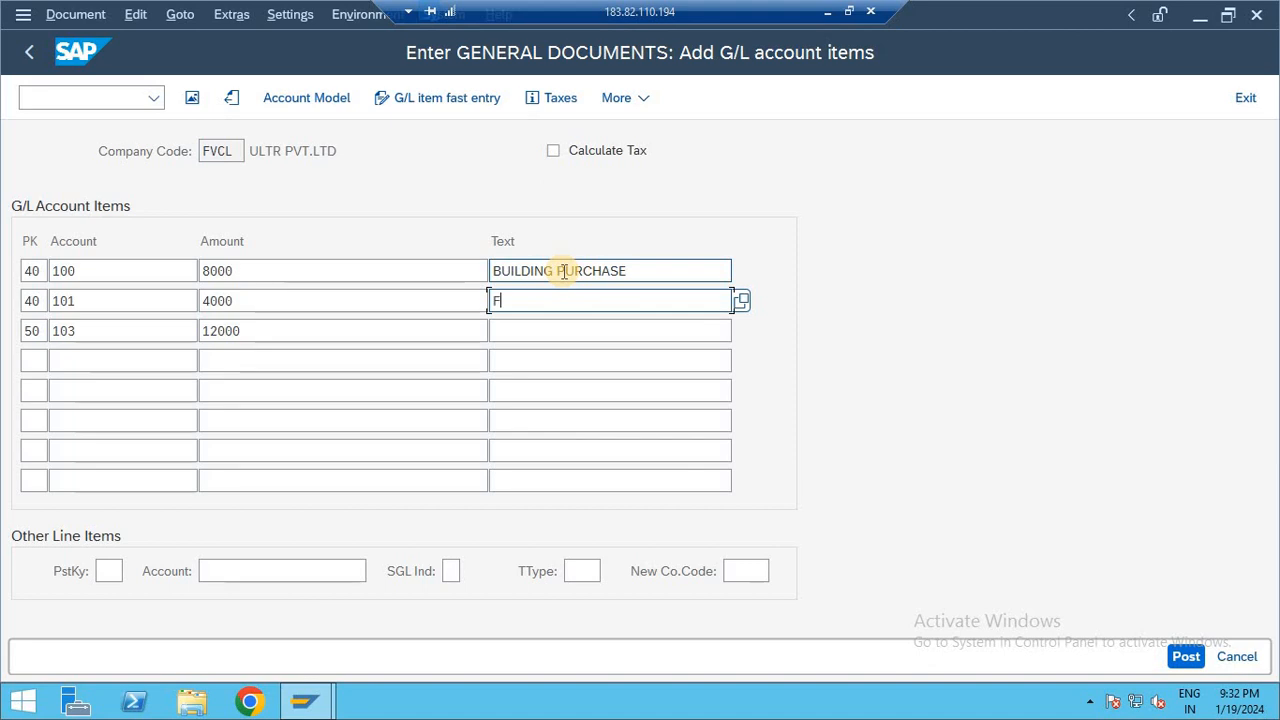
type("RNIYU")
key("BackSpace")
key("BackSpace")
type("TURE OURCHASED")
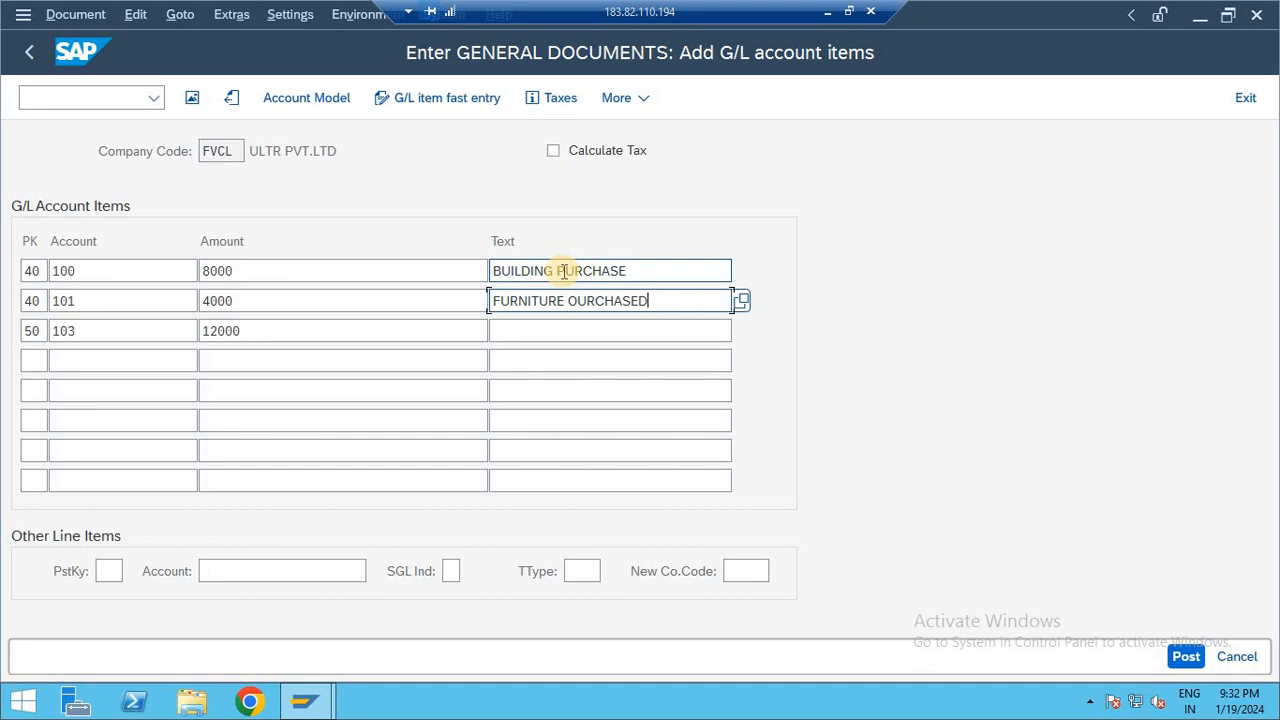
Step: Enter BANK PAID as the text of the third line item and post the document
key("Down")
type("CAS")
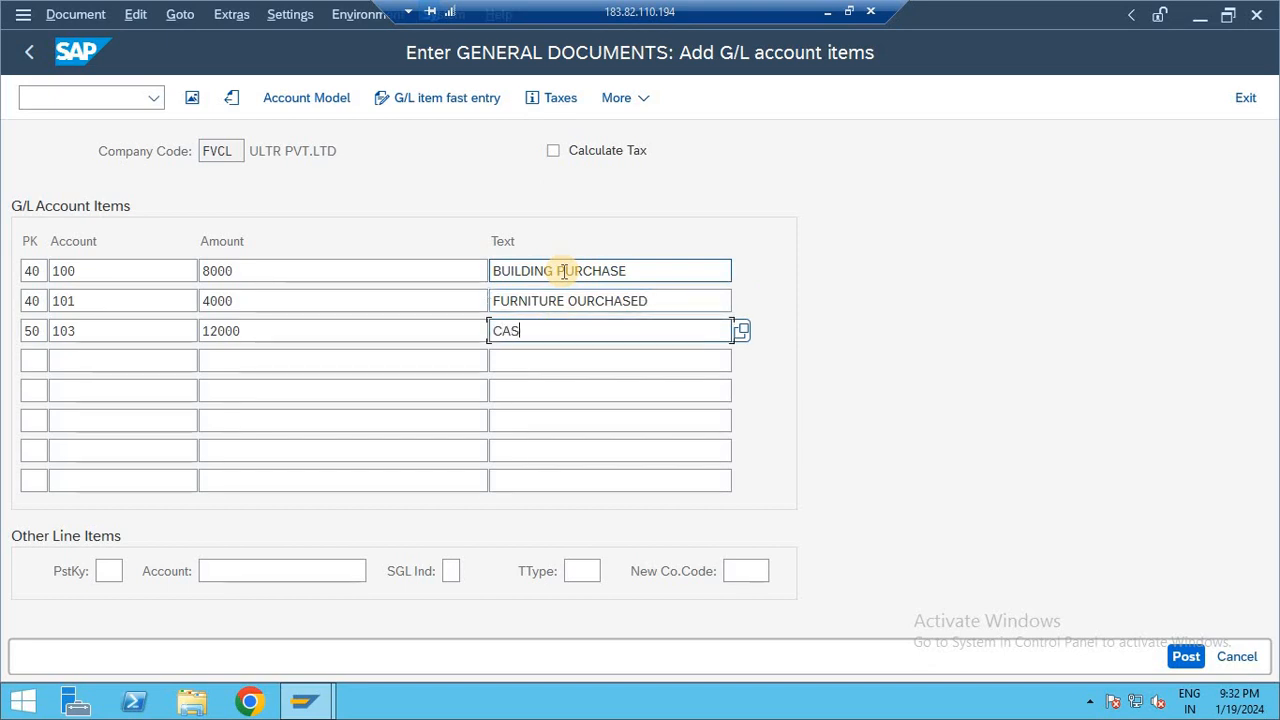
key("BackSpace")
key("BackSpace")
key("BackSpace")
type("B")
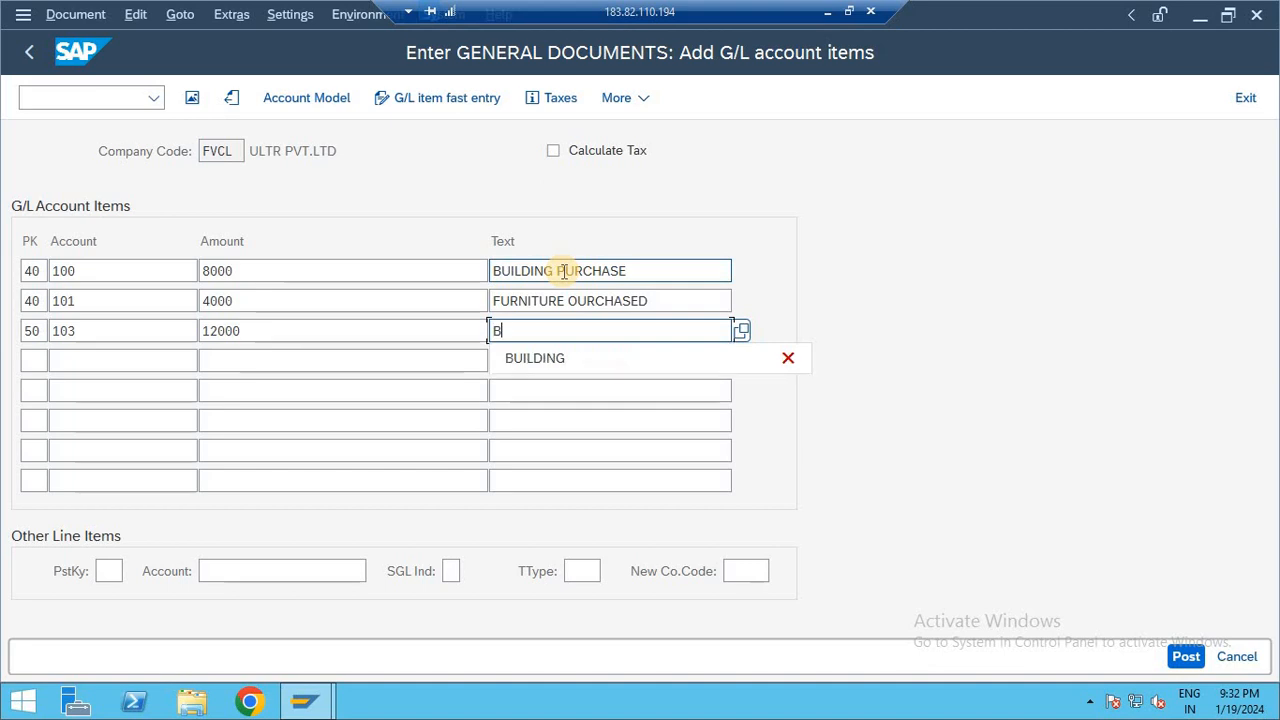
type("ANK PAID")
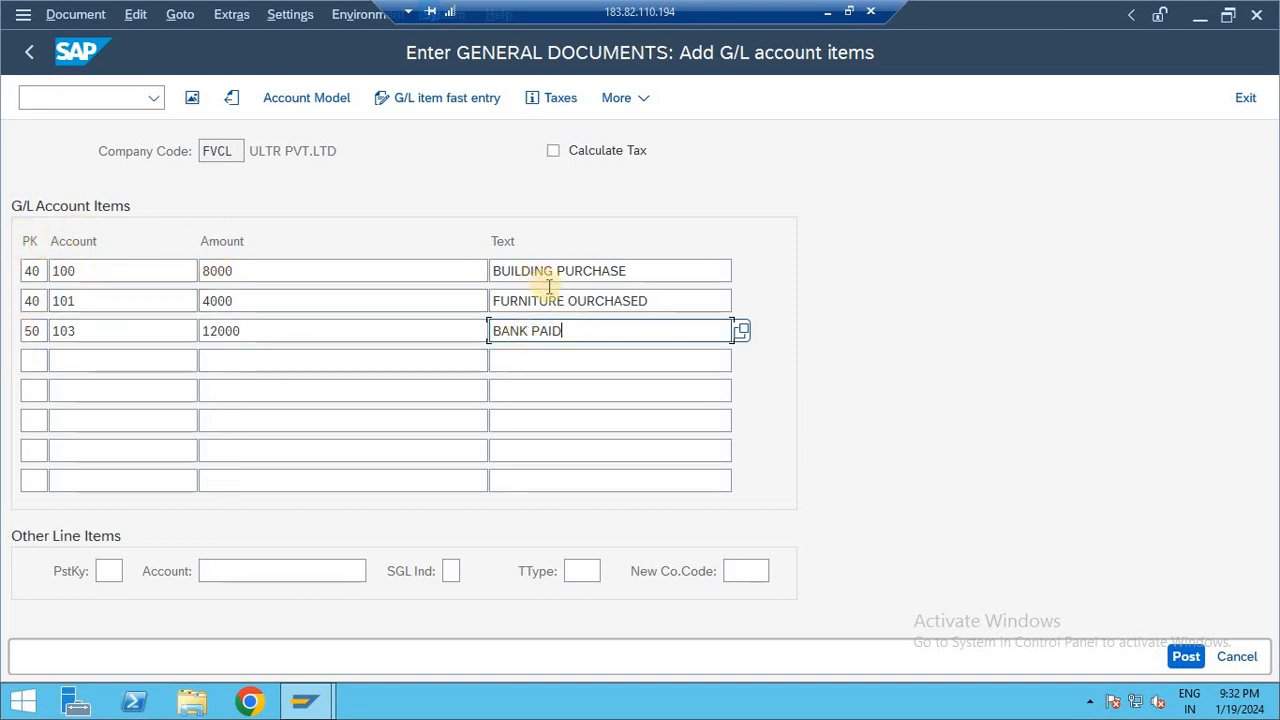
left_click(1183, 655)
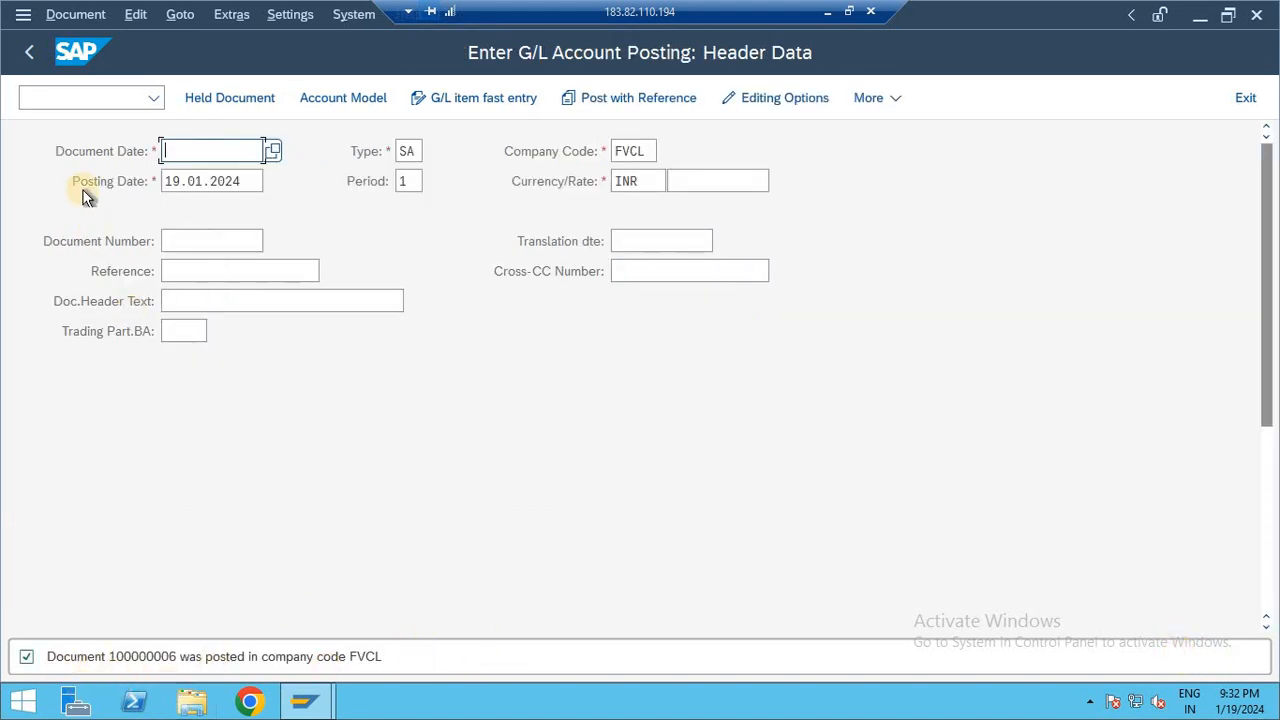
Step: Leave the posting transaction and start the G/L line item display with transaction FBL3N
left_click(56, 97)
type("/")
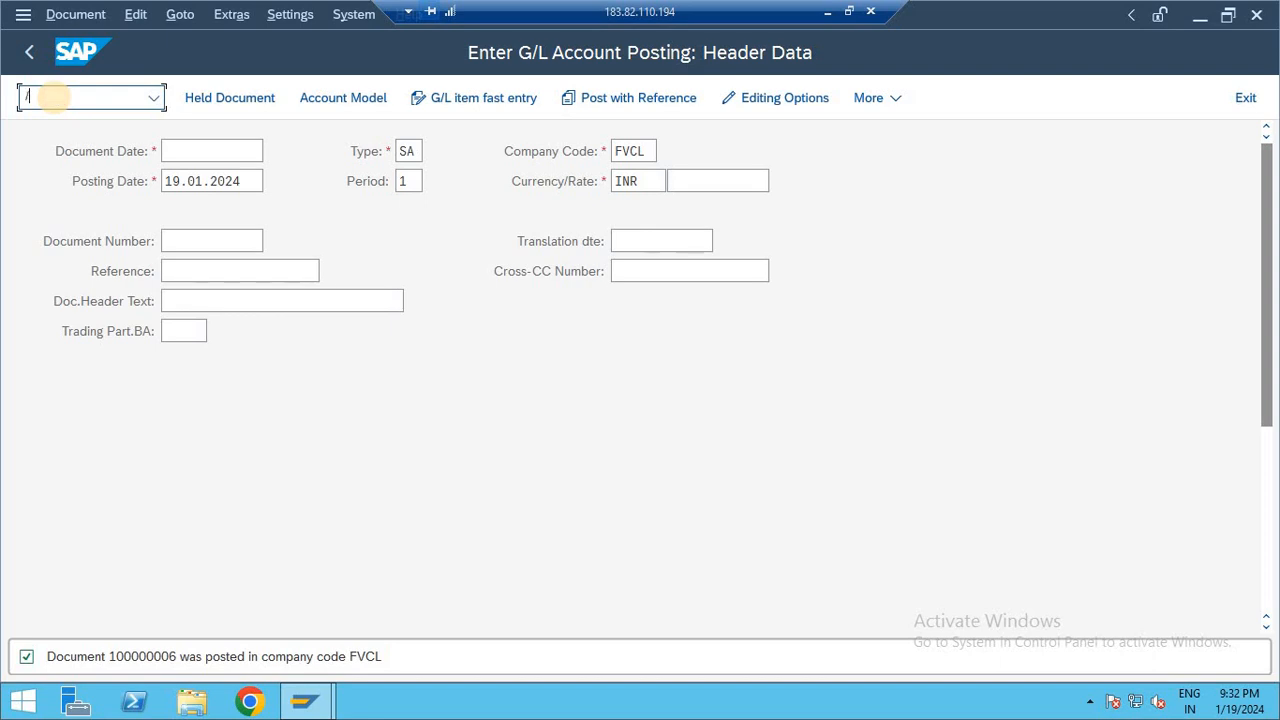
type("n")
key("Return")
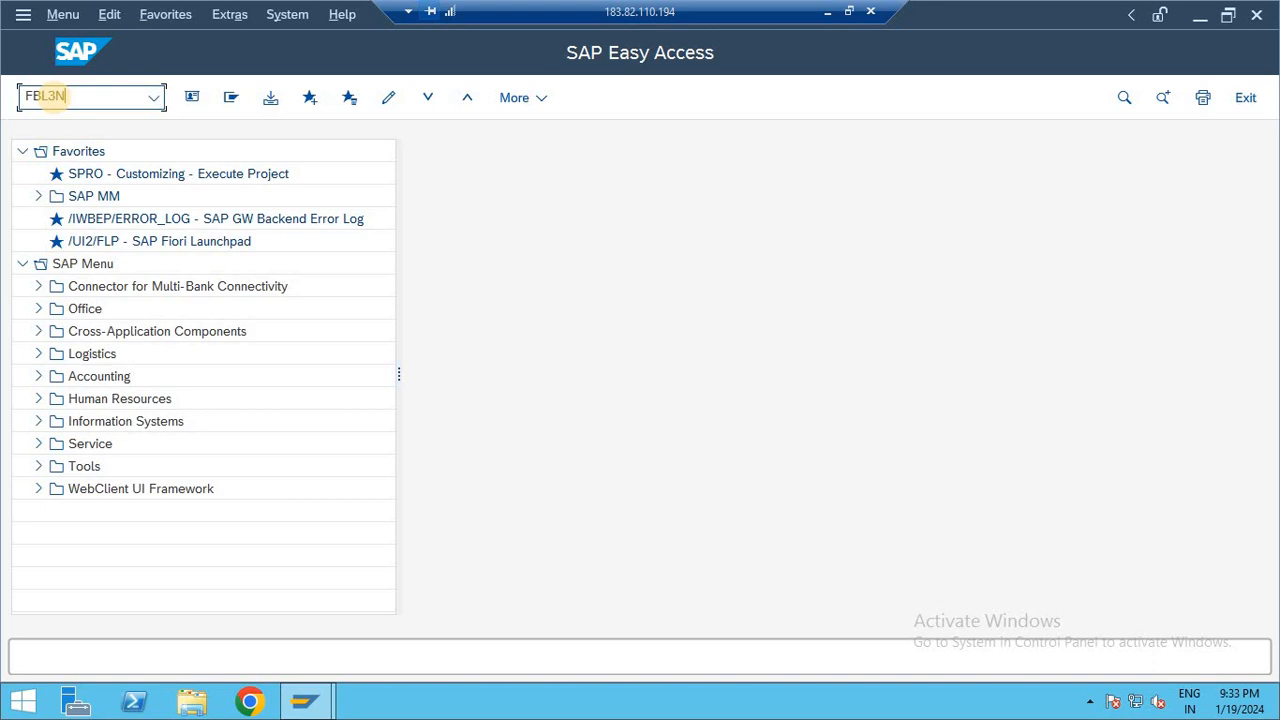
key("Return")
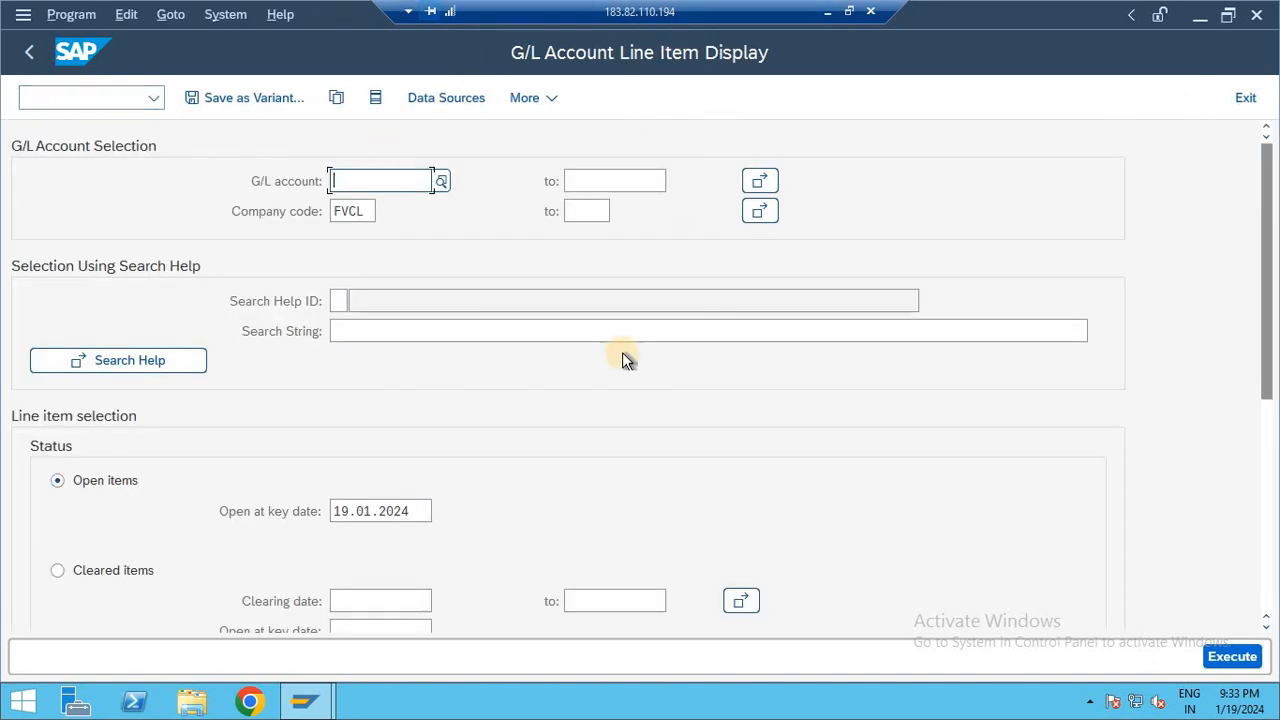
Step: Run the line item display for company code FVCL and look through the entries of accounts 100 to 103
double_click(363, 211)
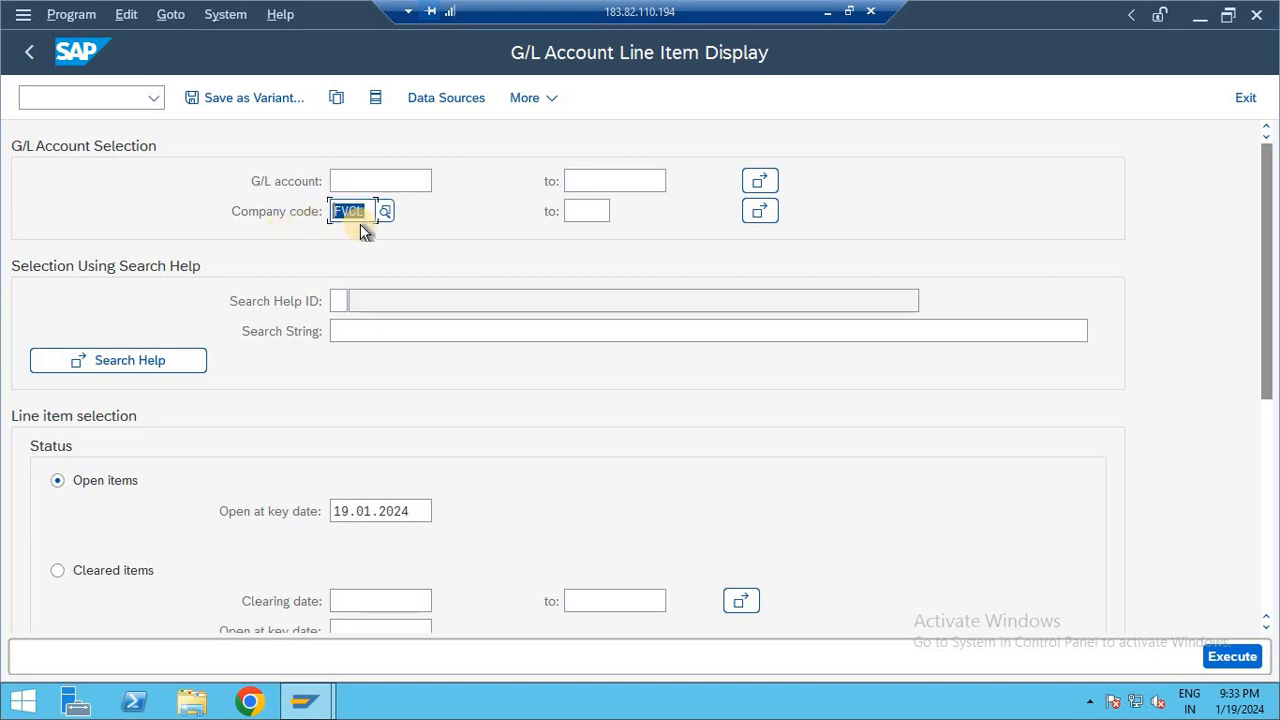
left_click(1218, 652)
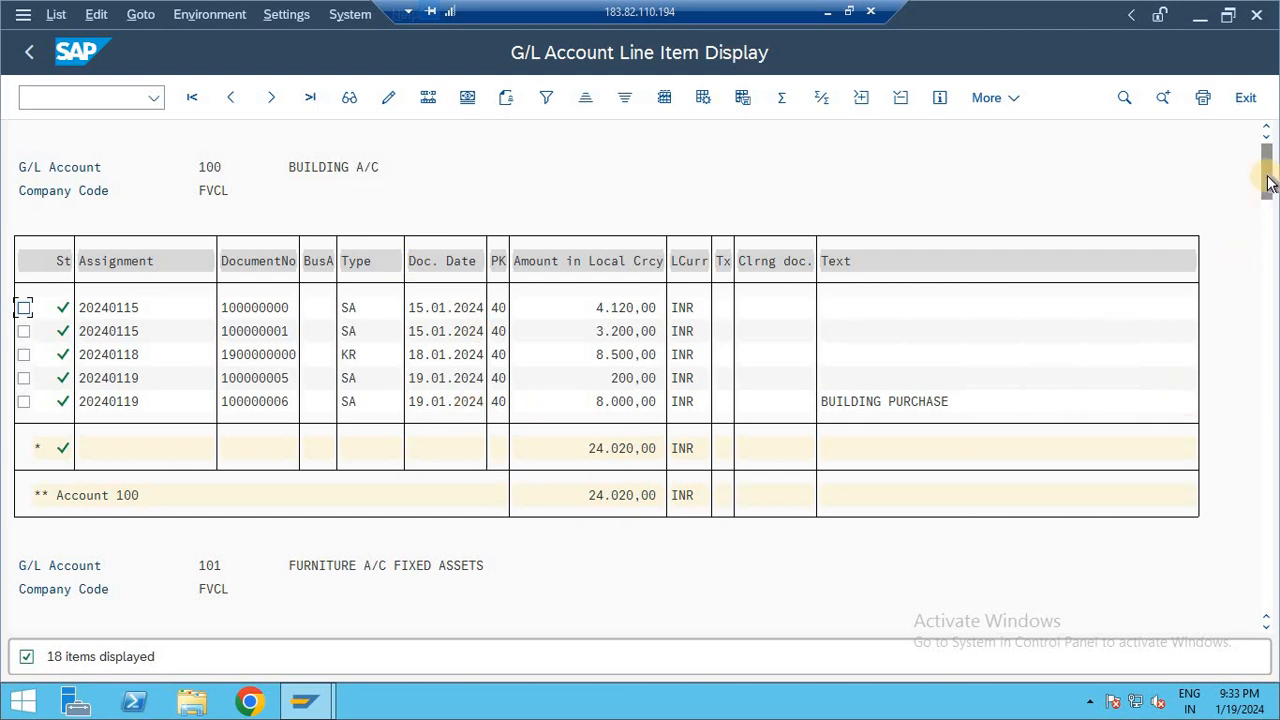
left_click_drag(1268, 180, 1272, 226)
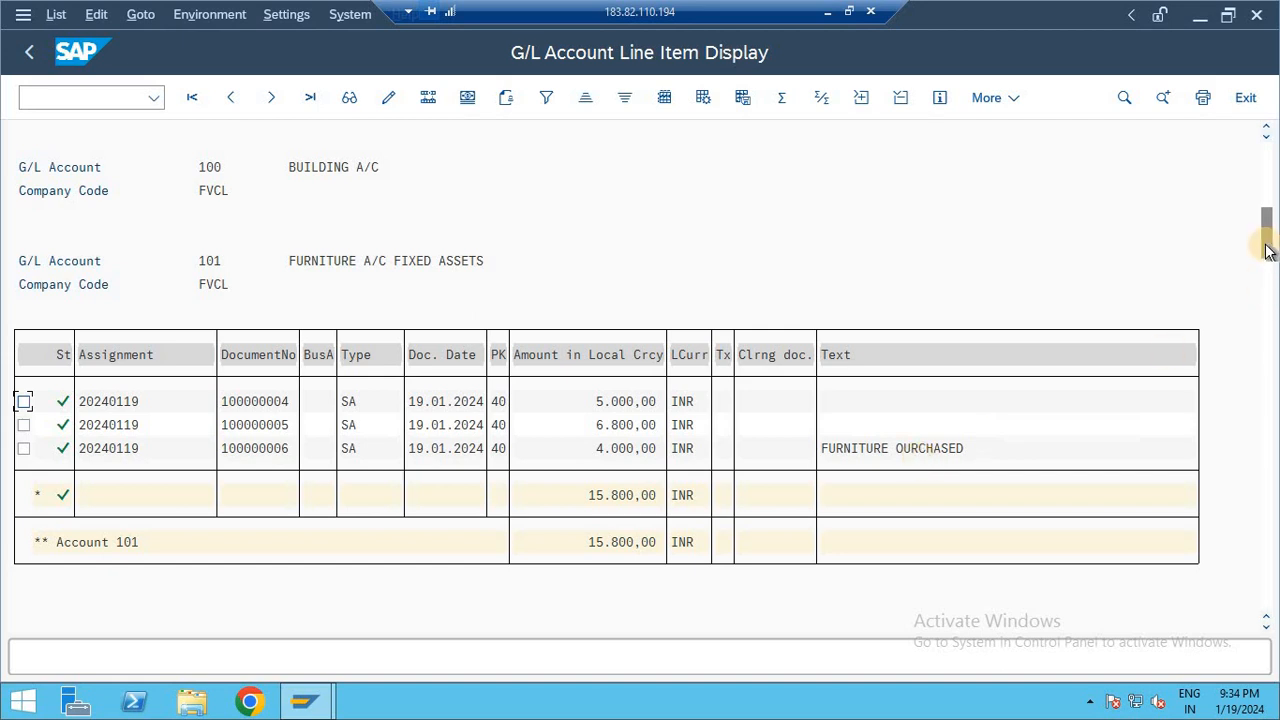
left_click_drag(1268, 234, 1271, 300)
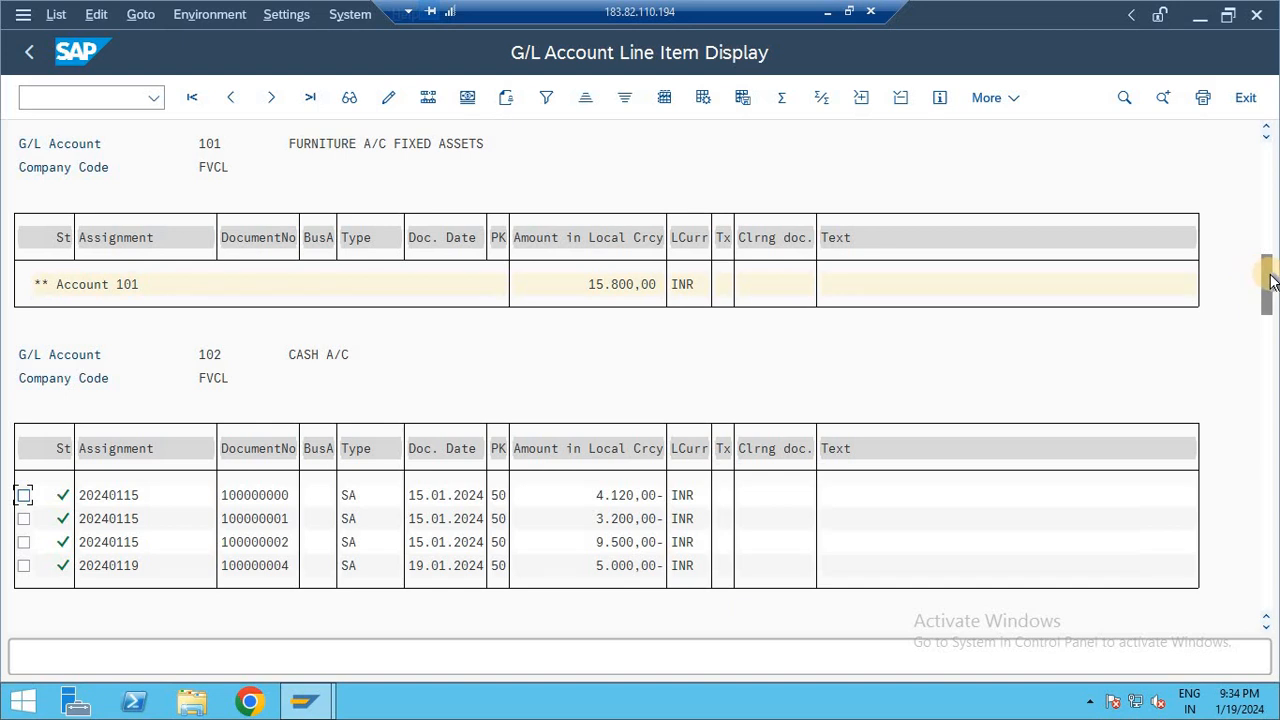
scroll(1272, 282, "down", 3)
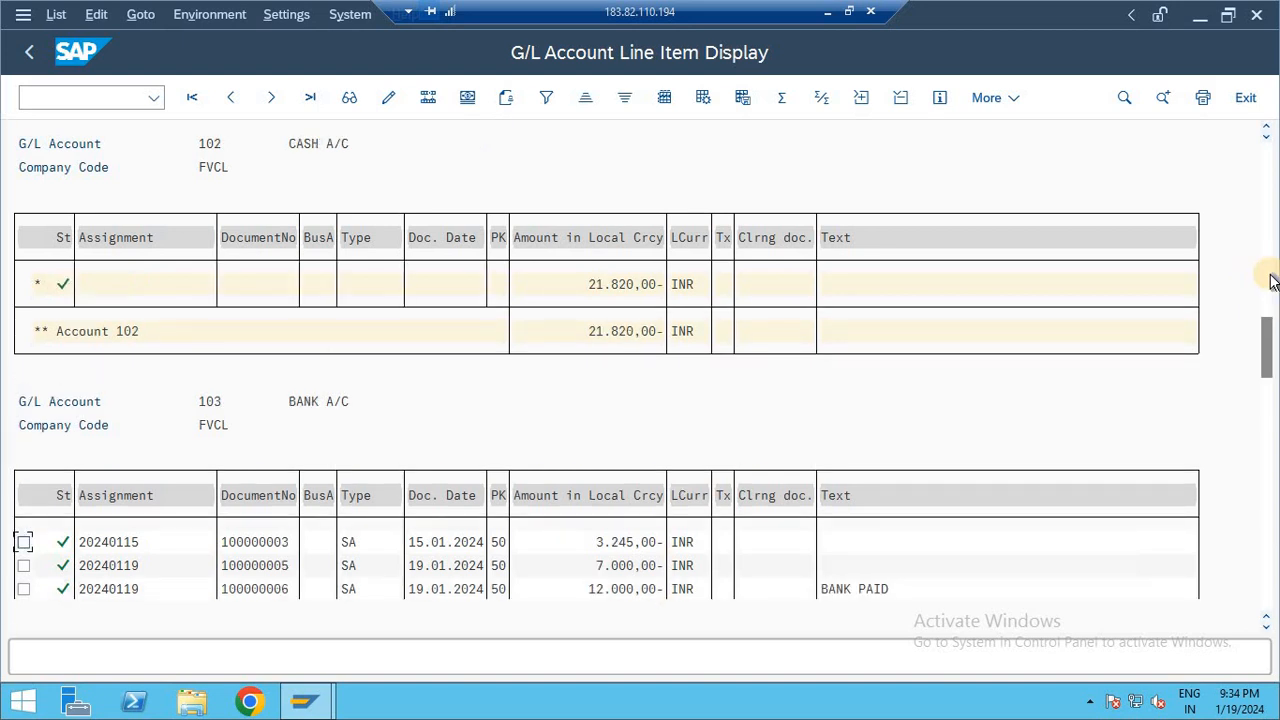
left_click_drag(1268, 332, 1272, 358)
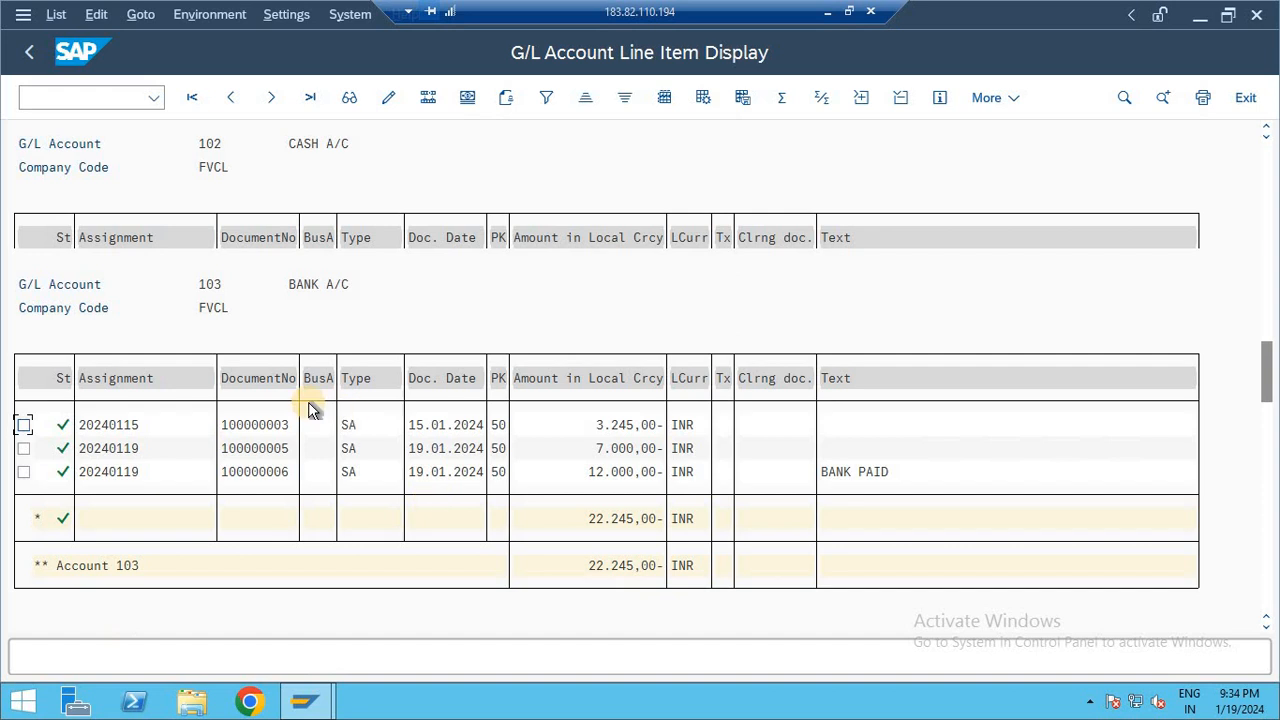
Step: Export the line item list in XLSX format to the Desktop as FAST DATA ENTRY, allowing file creation and opening in Excel
left_click(55, 15)
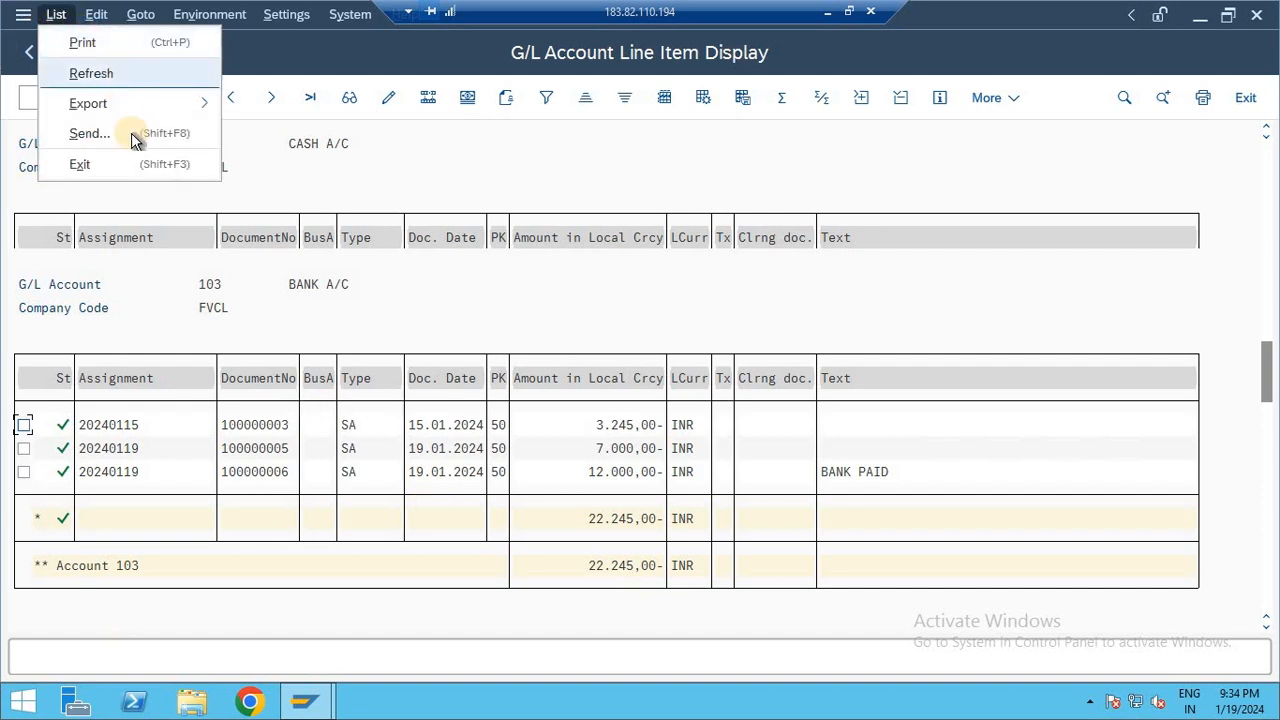
mouse_move(157, 110)
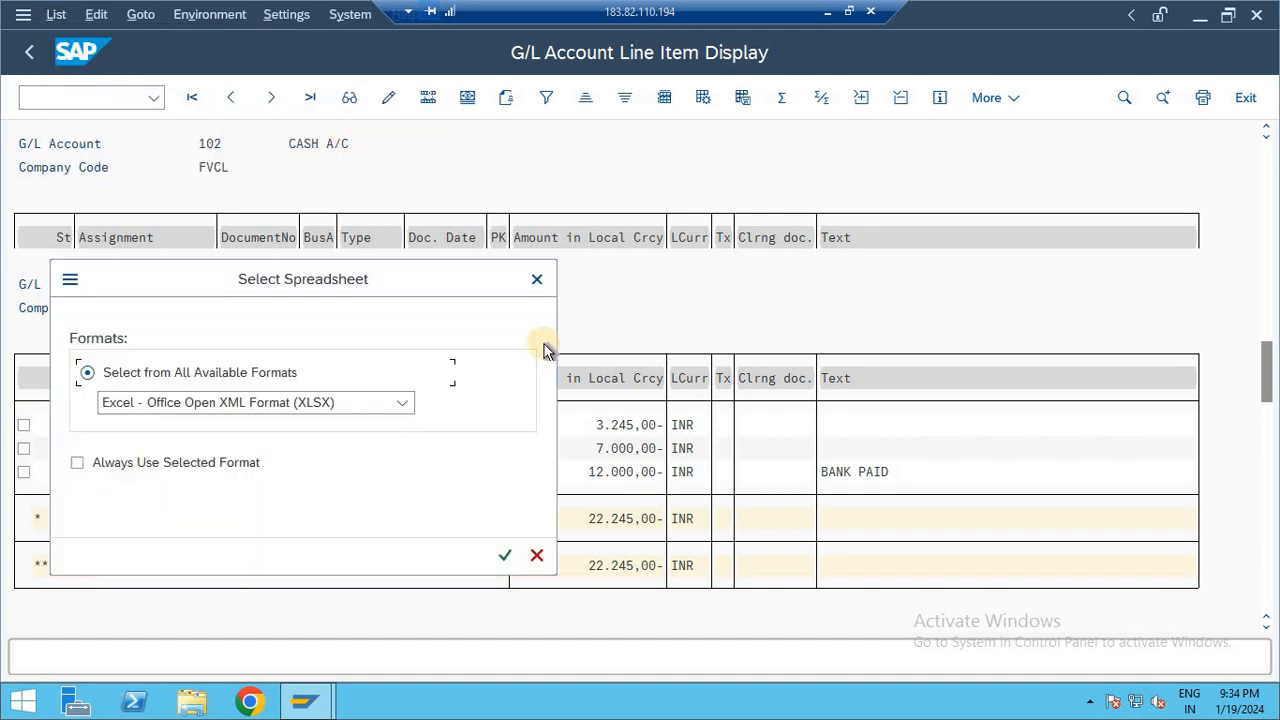
left_click(506, 558)
left_click(122, 334)
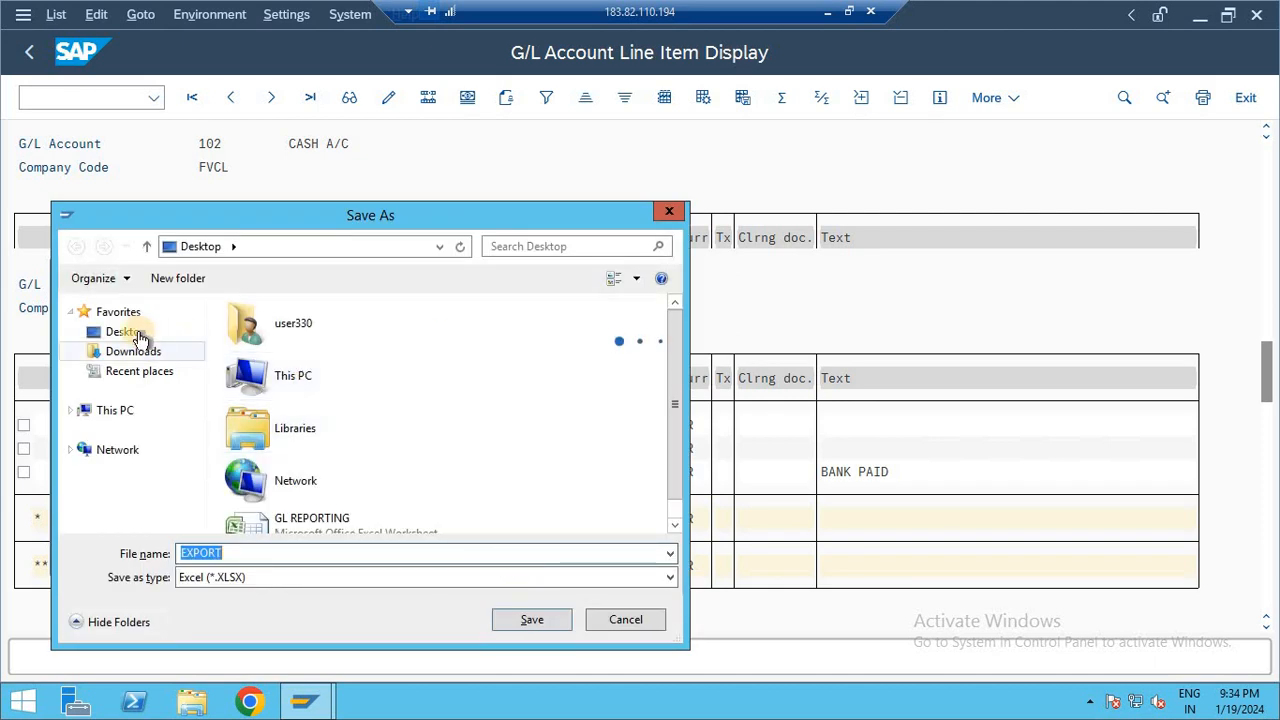
double_click(282, 552)
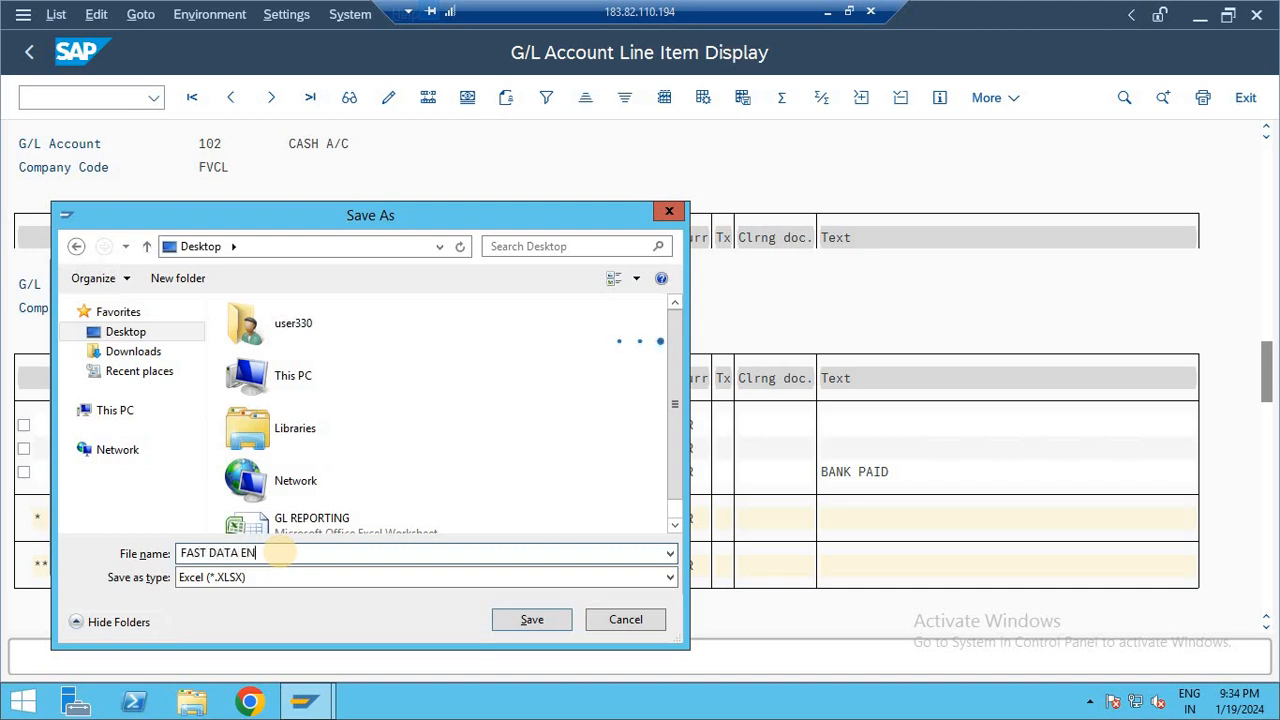
key("Return")
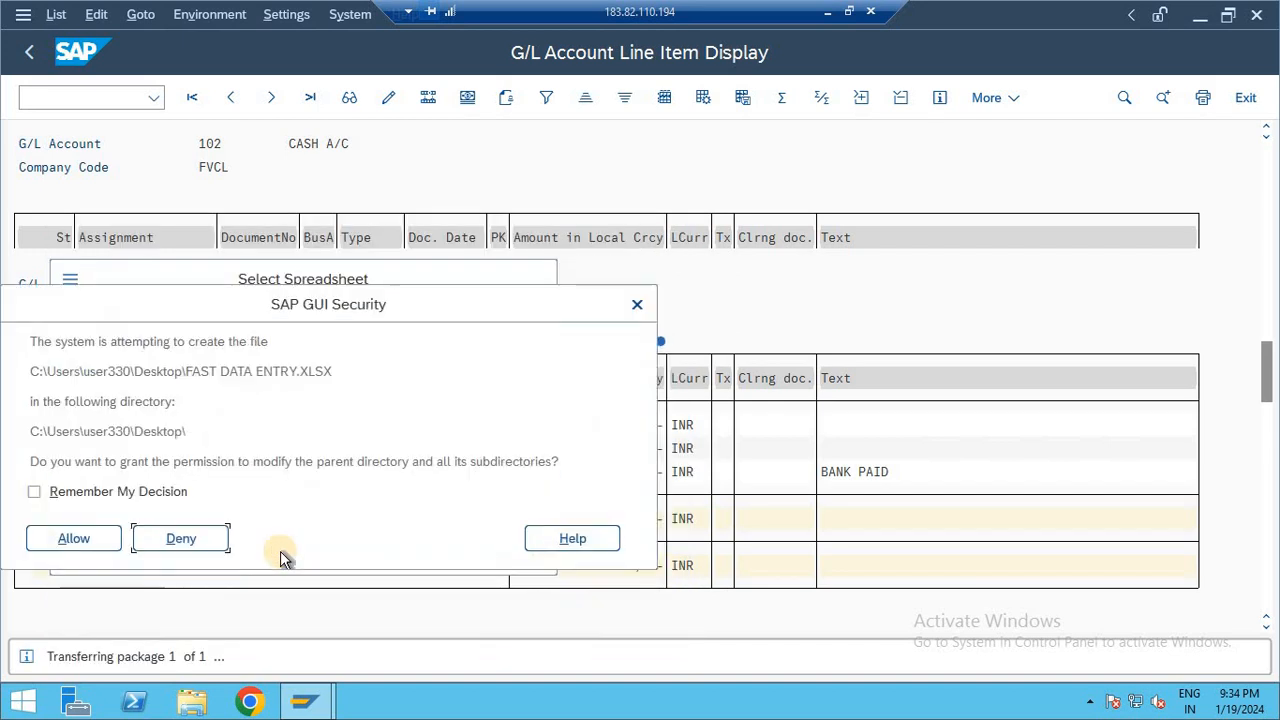
left_click(76, 540)
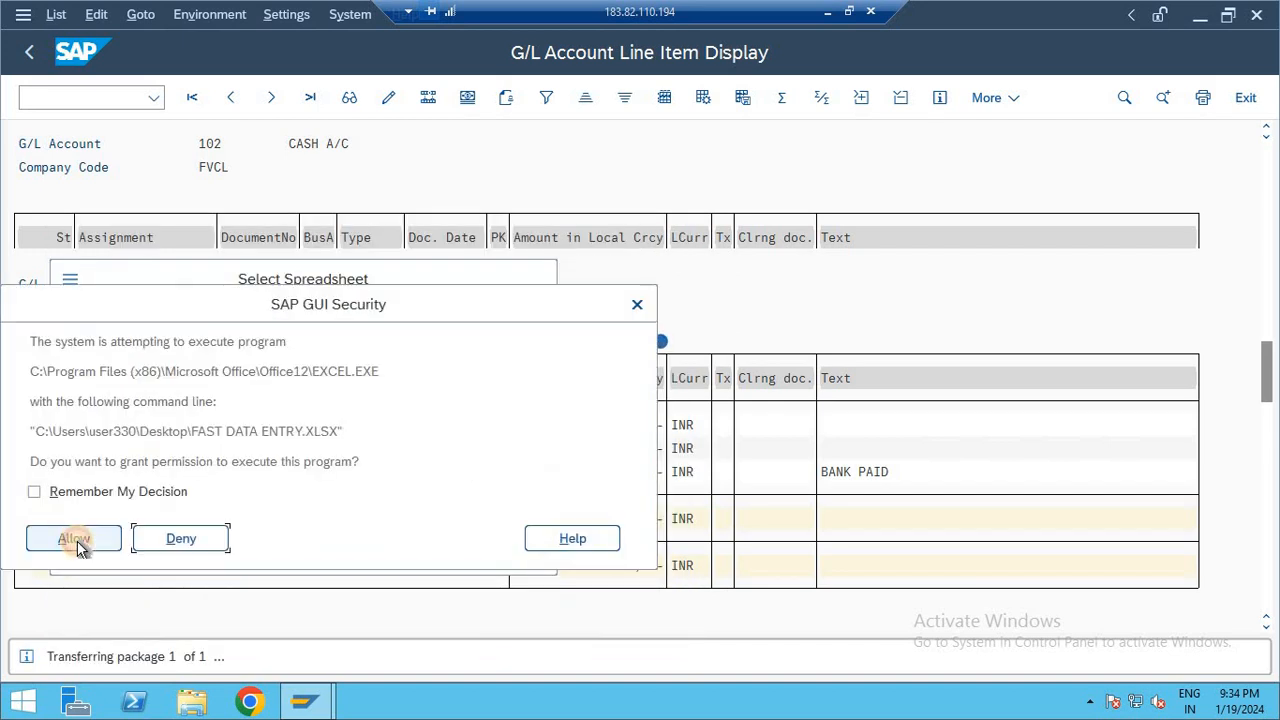
left_click(76, 540)
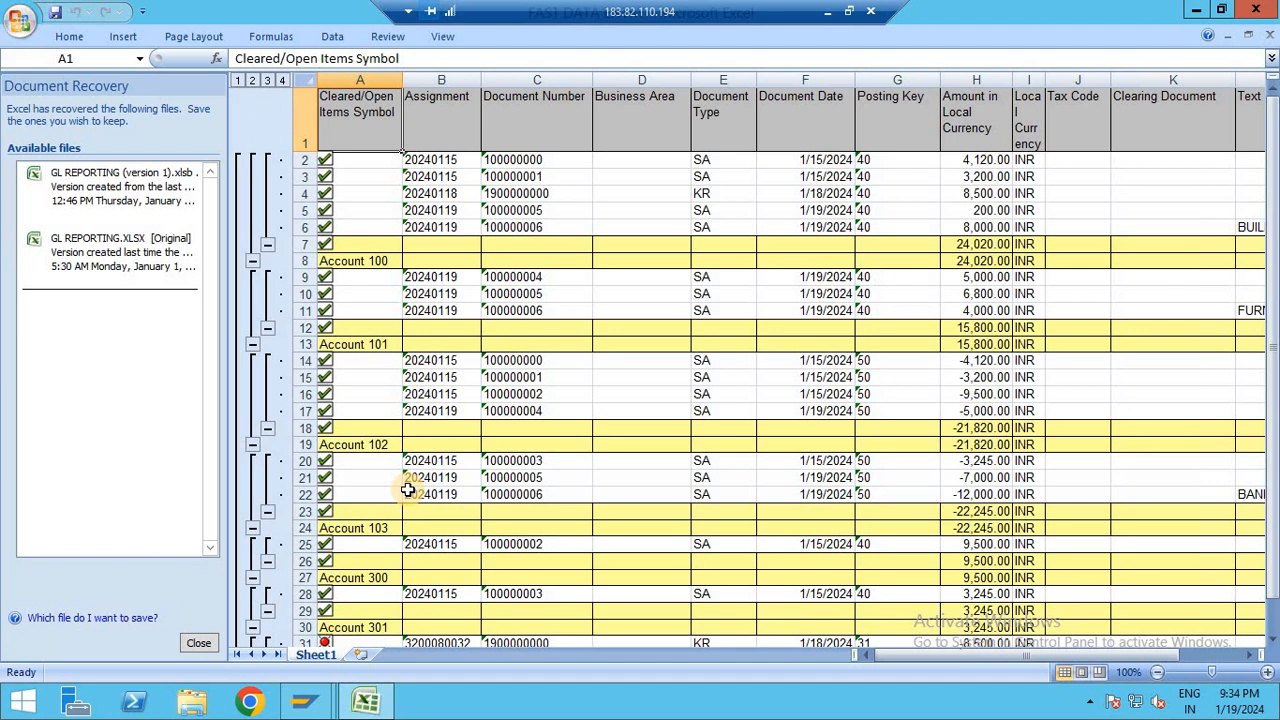
Step: Examine the Account 100 total row in the exported Excel sheet, moving across to the local currency column
left_click(349, 263)
key("Right")
key("Right")
key("Right")
key("Right")
key("Right")
key("Right")
key("Right")
key("Right")
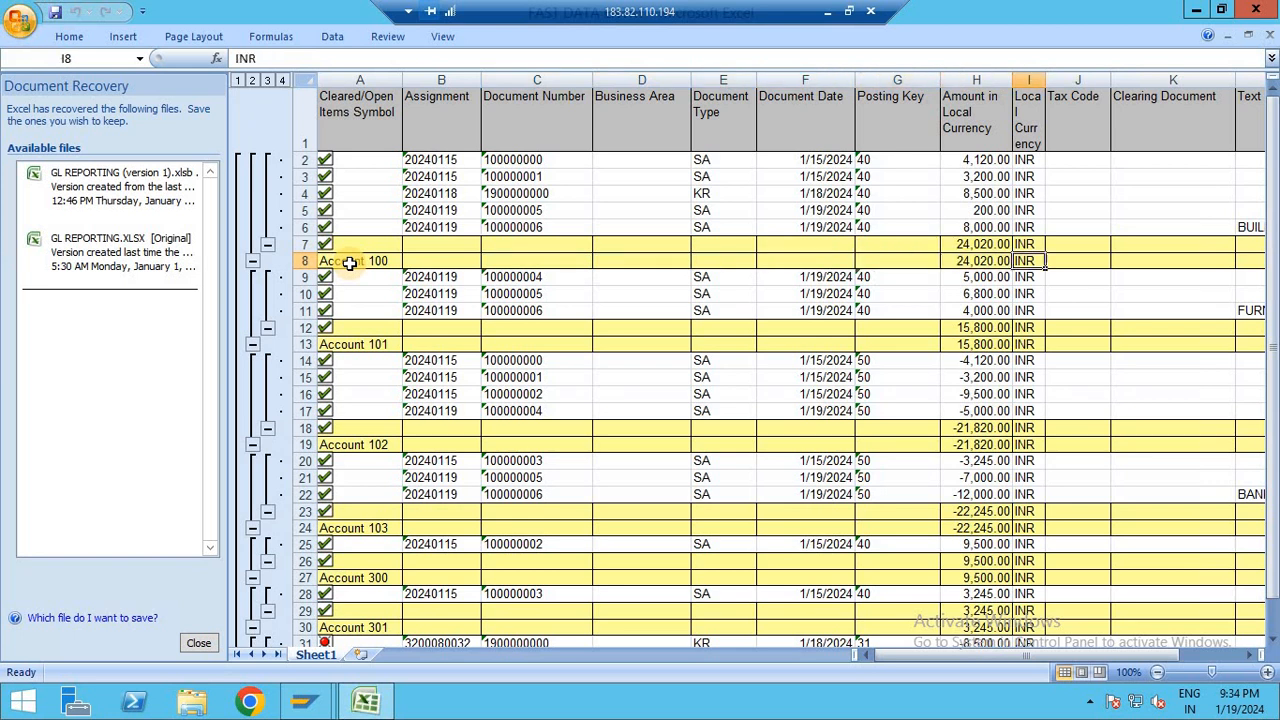
Step: Check the remaining columns of the Account 100 total row up to the clearing document, and return to the row's start
key("Right")
key("Right")
key("Right")
key("Right")
key("Left")
key("Left")
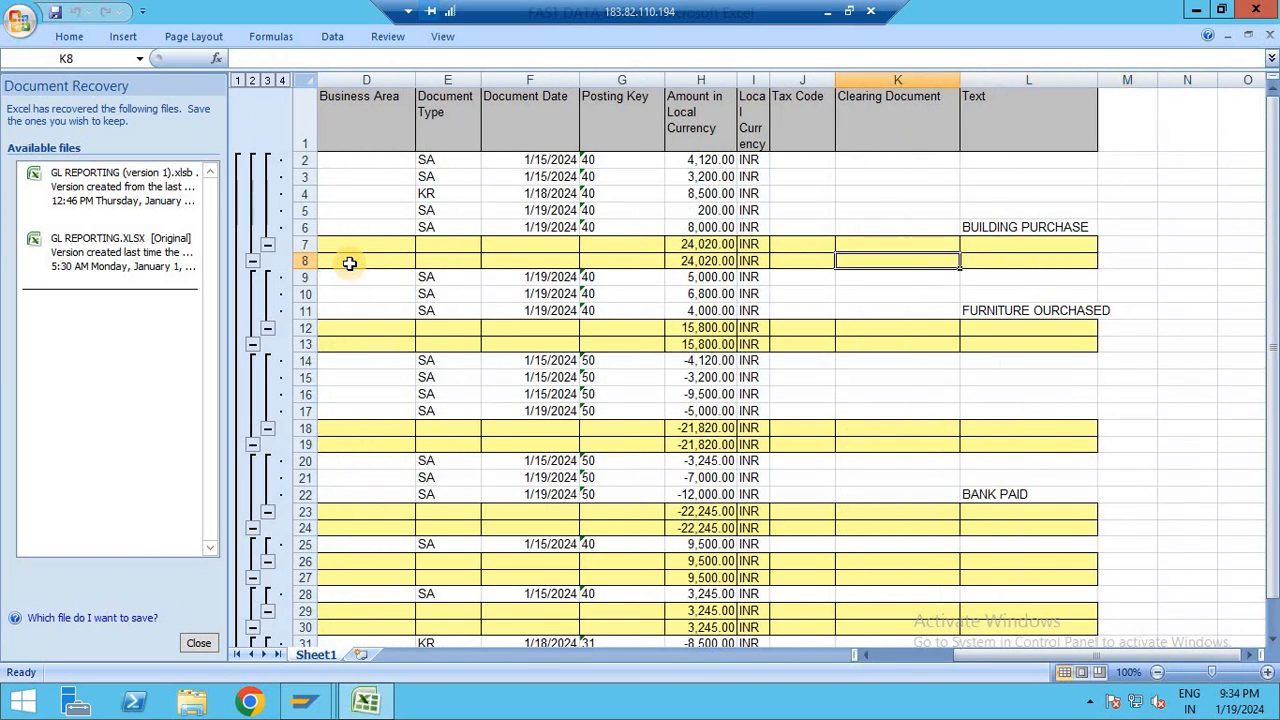
key("ctrl+Left")
key("ctrl+Left")
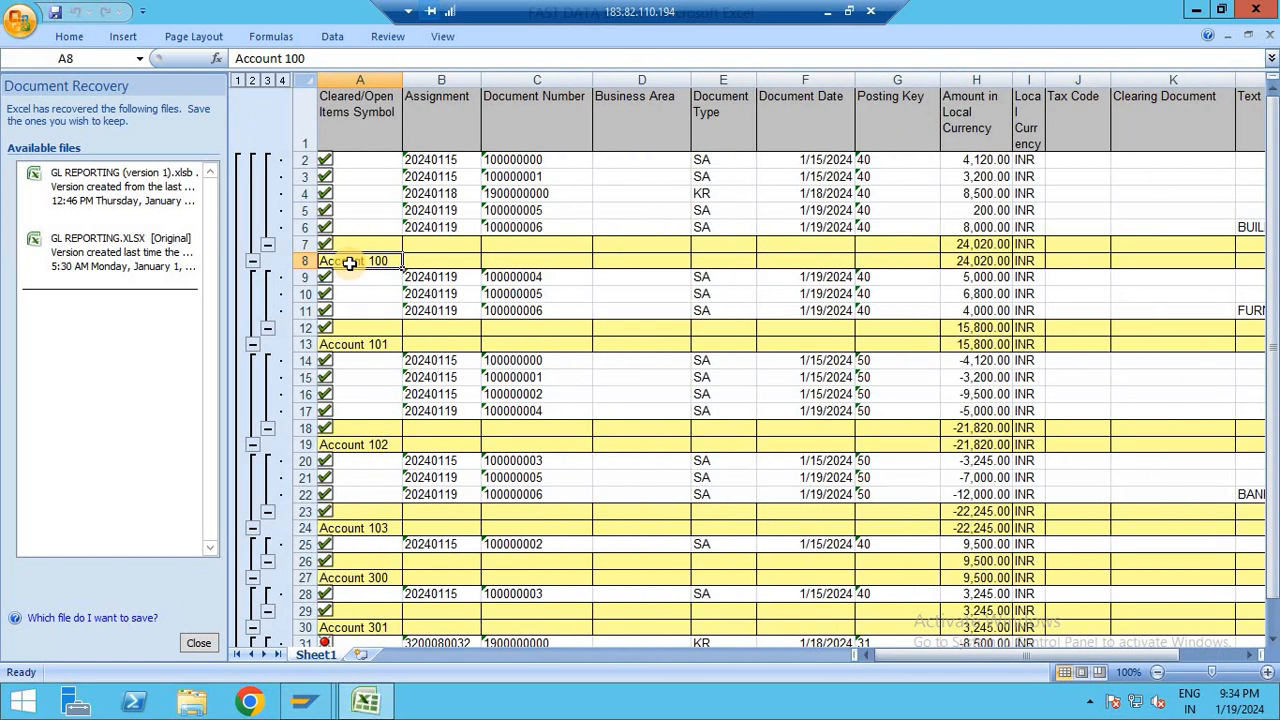
key("Down")
key("Right")
key("Left")
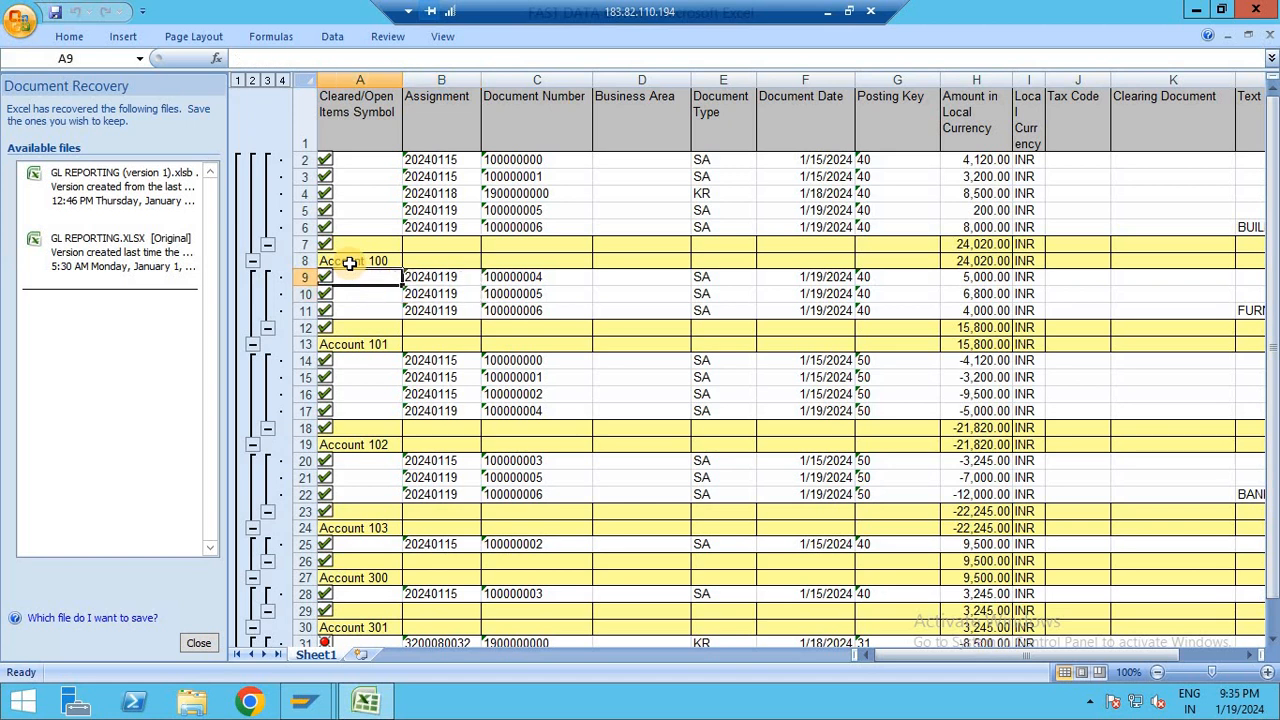
Step: Look down through the exported line items and account totals to the end of the list and the Account 500 total
key("Down")
key("Down")
key("Down")
key("Down")
key("Down")
key("Down")
key("Down")
key("Down")
key("Down")
key("Down")
key("Down")
key("Down")
key("Down")
key("Down")
key("Down")
key("Down")
key("Down")
key("Down")
key("Down")
key("Down")
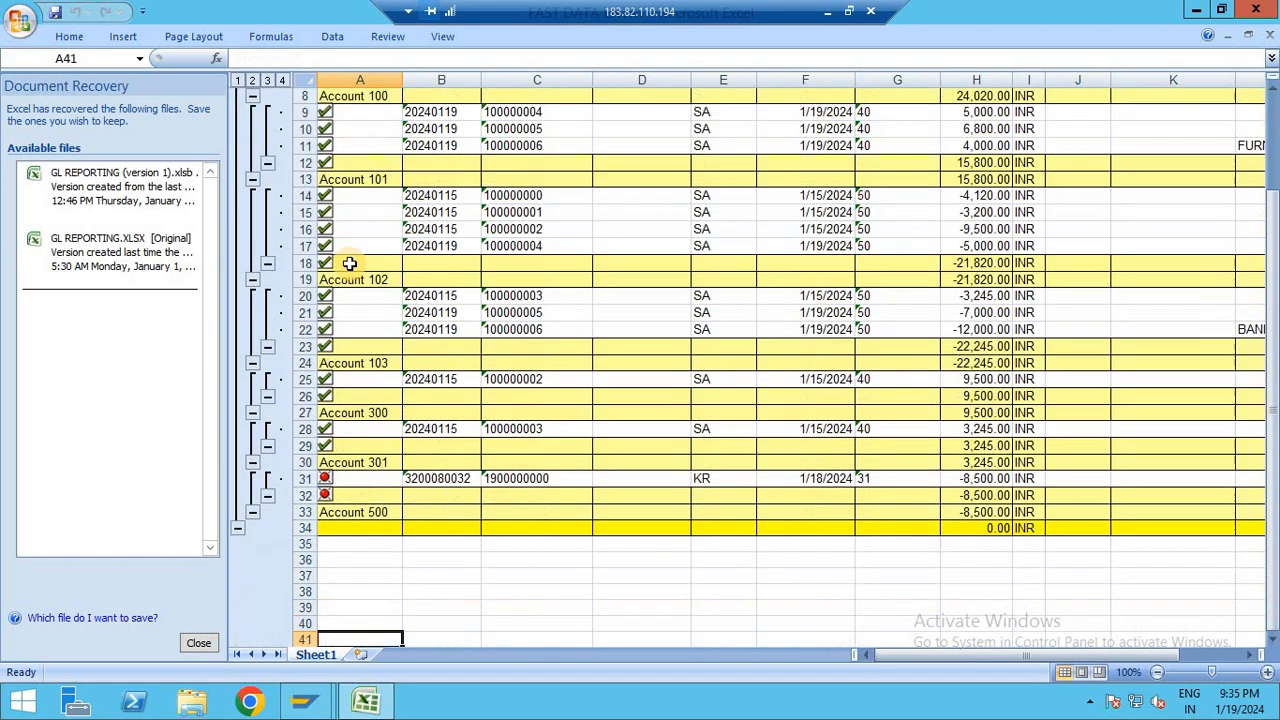
key("Down")
key("Down")
key("Up")
key("Up")
key("Up")
key("Up")
key("Up")
key("Up")
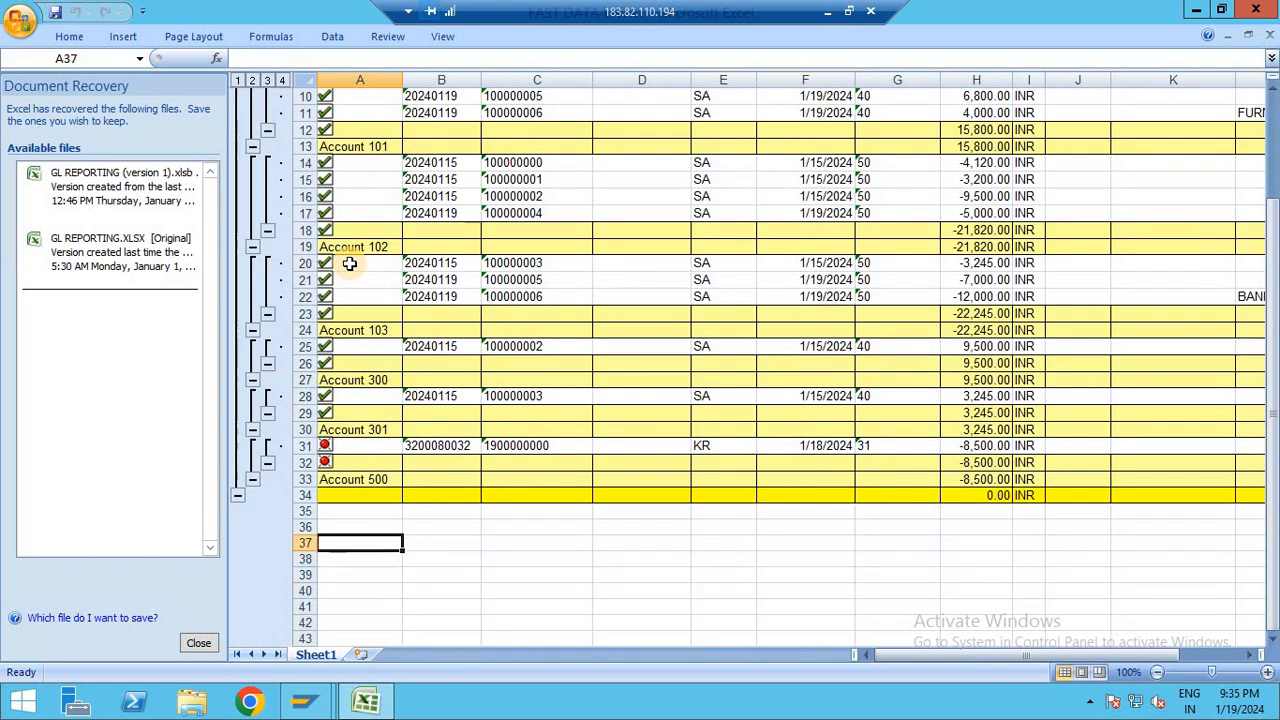
key("Up")
key("Up")
key("Up")
key("Up")
Step: Read across the Account 500 total row, including its amount and currency, and return to the first column
key("Right")
key("Right")
key("Right")
key("Right")
key("Right")
key("Right")
key("Right")
key("Right")
key("Right")
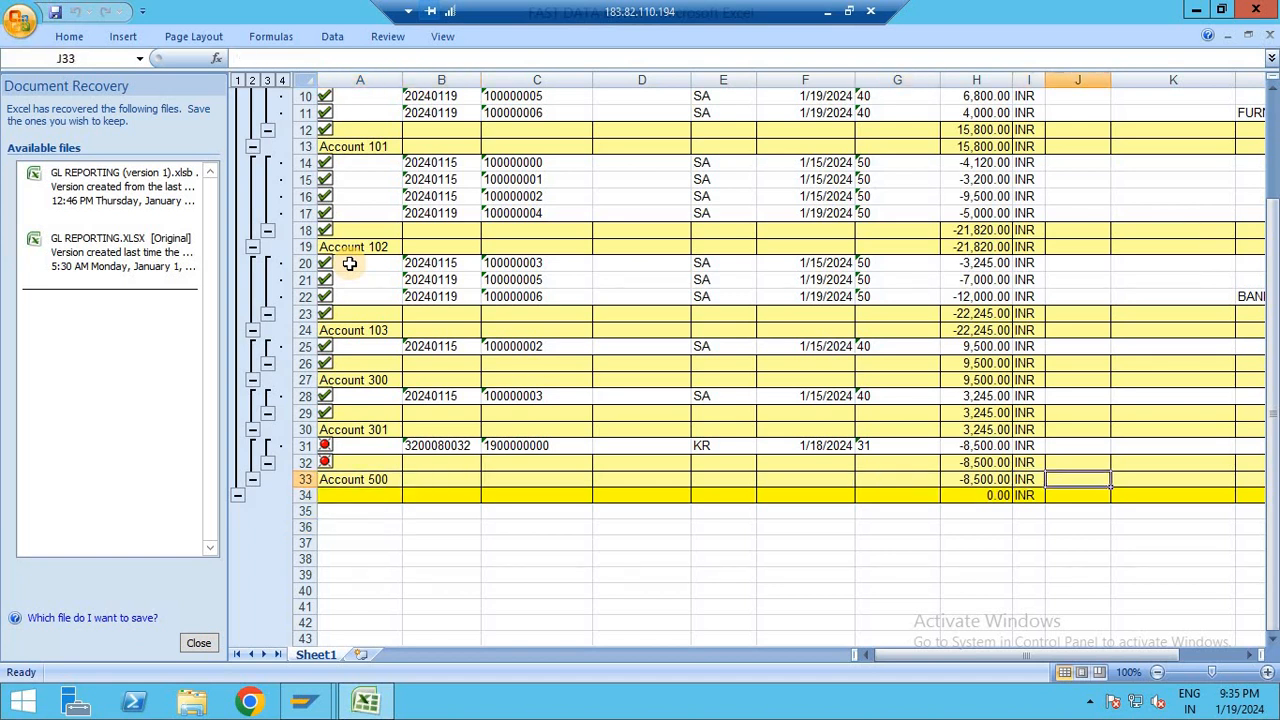
key("Right")
key("Right")
key("Right")
key("Left")
key("Left")
key("Left")
key("Left")
key("Left")
key("Left")
key("Left")
key("Left")
key("Left")
key("Left")
key("Left")
key("Left")
Step: Go back up to the header row and review the column headings through to Text
key("Up")
key("Up")
key("Up")
key("Up")
key("Up")
key("Up")
key("Up")
key("Up")
key("Up")
key("Up")
key("Up")
key("Up")
key("Up")
key("Up")
key("Up")
key("Up")
key("Up")
key("Up")
key("Up")
key("Up")
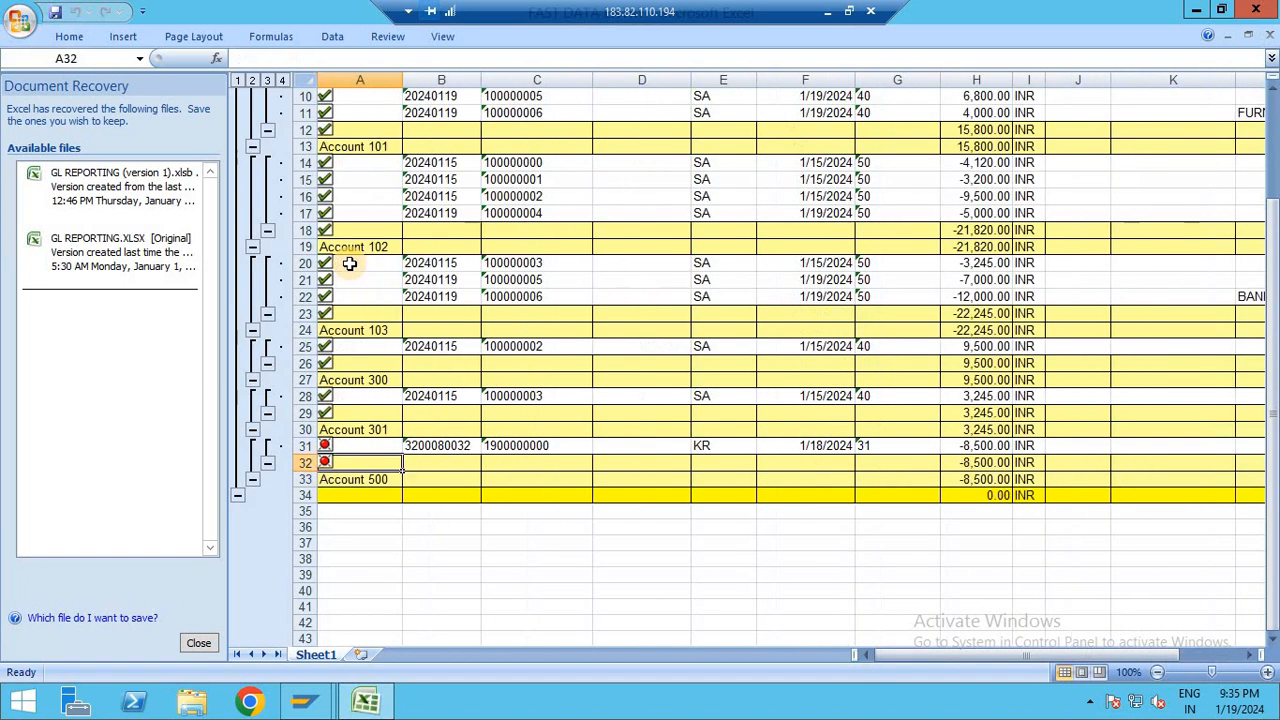
key("Up")
key("Up")
key("Up")
key("Up")
key("Up")
key("Right")
key("Right")
key("Right")
key("Right")
key("Right")
key("Right")
key("Right")
key("Right")
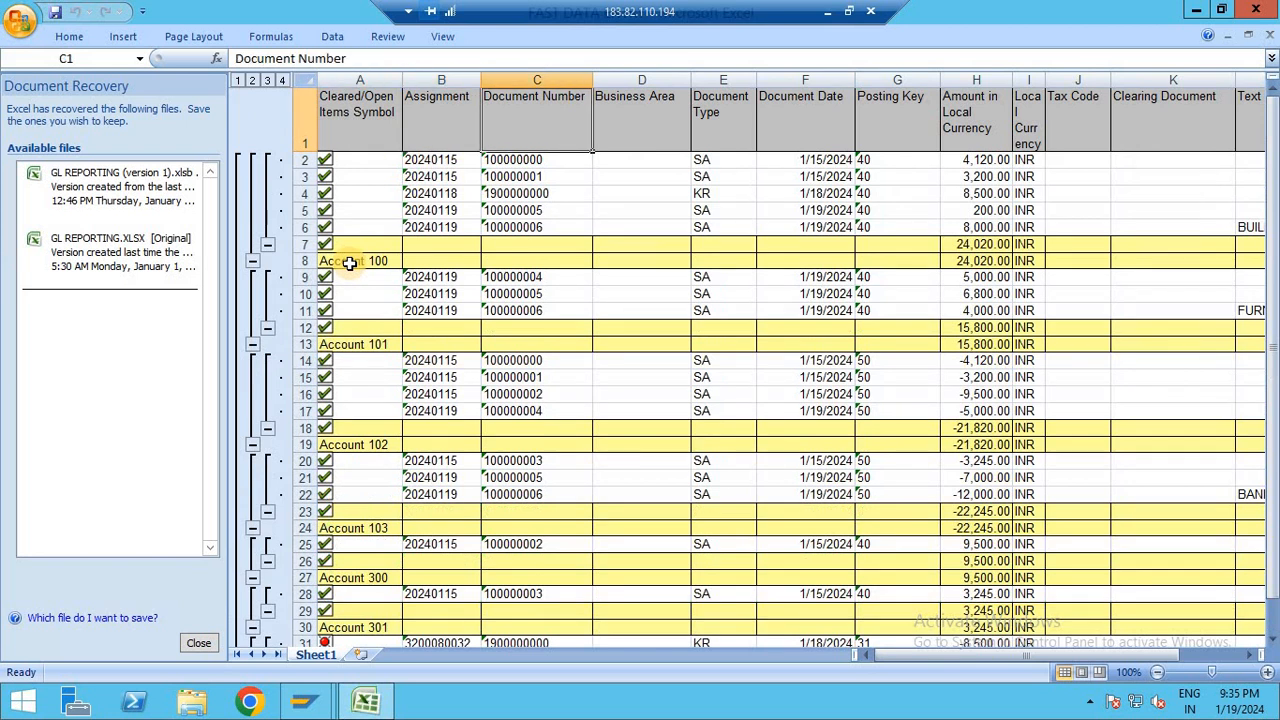
key("Right")
key("Right")
key("Right")
key("Right")
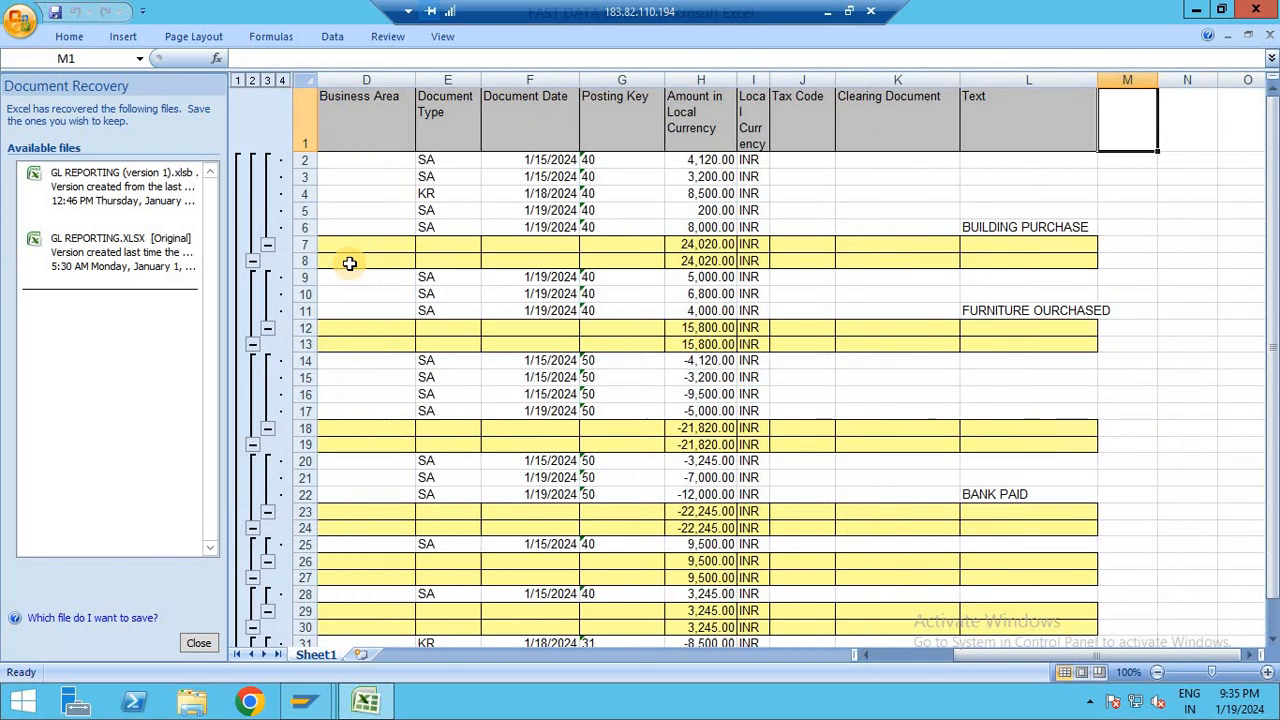
Step: Examine the Text column entries from the header down through the Account 102 items
key("Left")
key("Down")
key("Down")
key("Down")
key("Down")
key("Down")
key("Down")
key("Down")
key("Down")
key("Down")
key("Down")
key("Down")
key("Down")
key("Down")
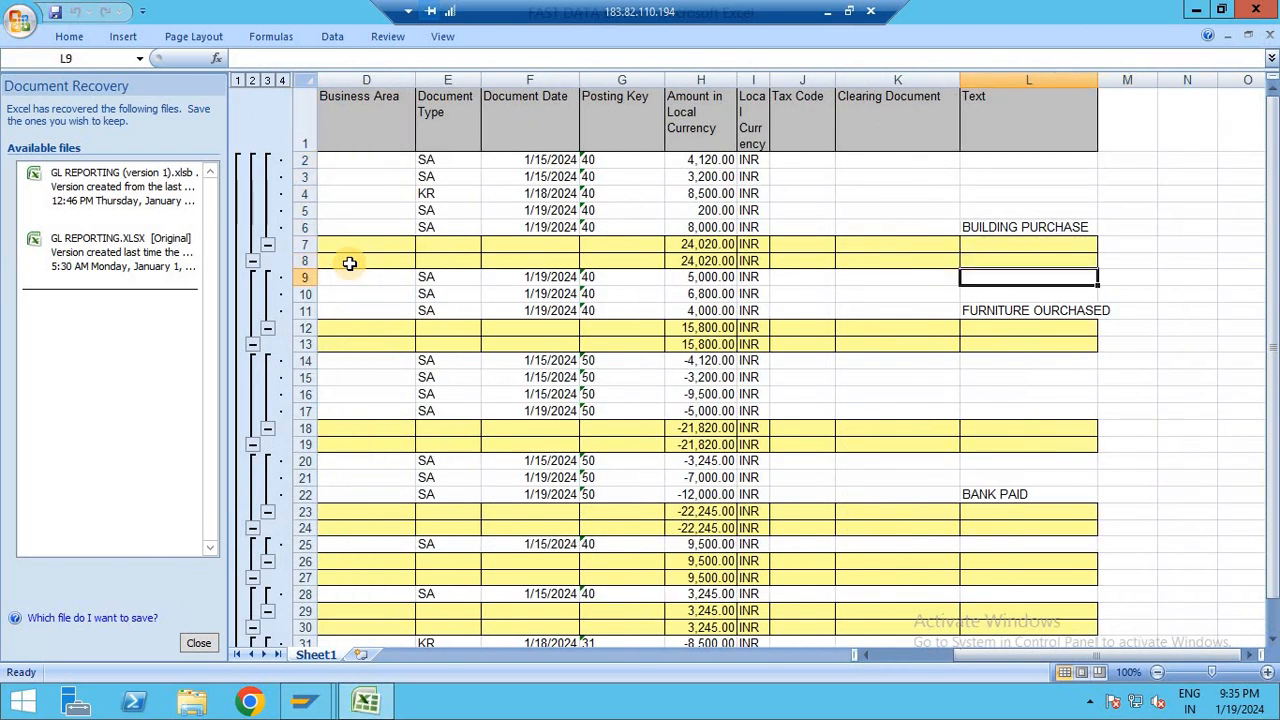
key("Down")
key("Down")
key("Down")
key("Down")
key("Down")
key("Down")
key("Down")
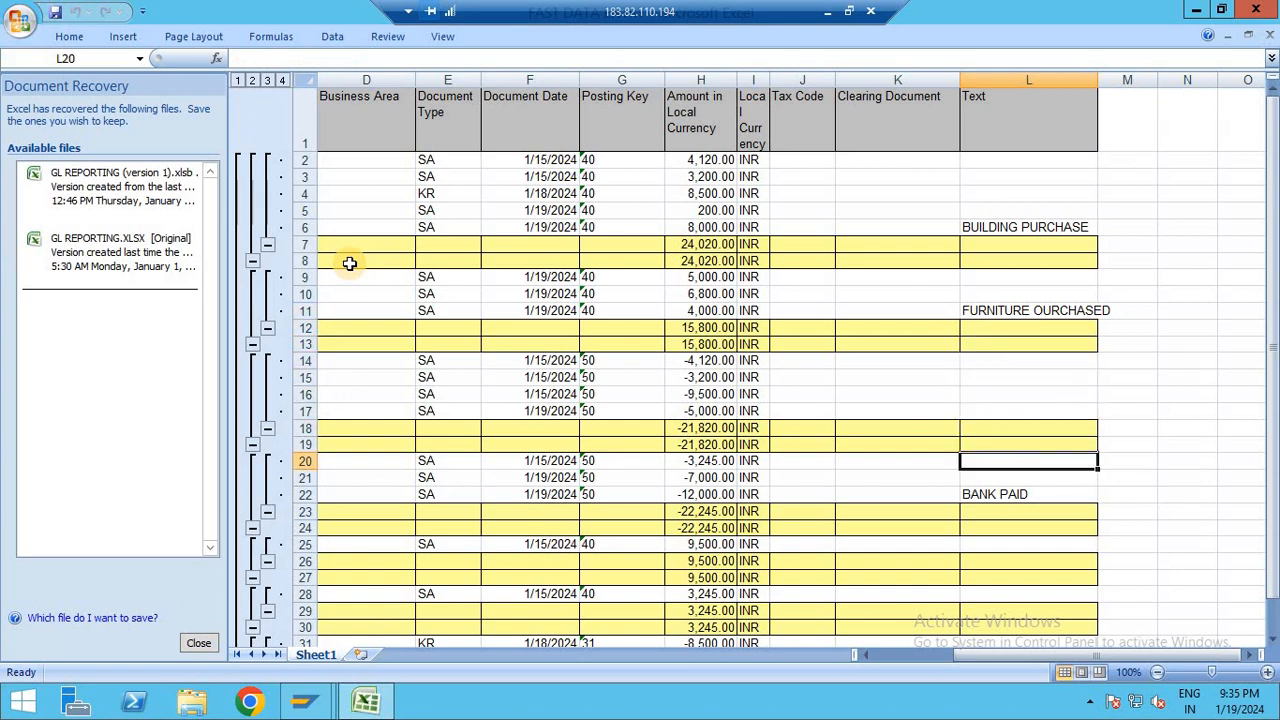
Step: Read across the line item of document 100000005 under Account 103, from its first column past the Text column
key("Left")
key("Left")
key("Left")
key("Left")
key("Left")
key("Left")
key("Left")
key("Left")
key("Left")
key("Left")
key("Left")
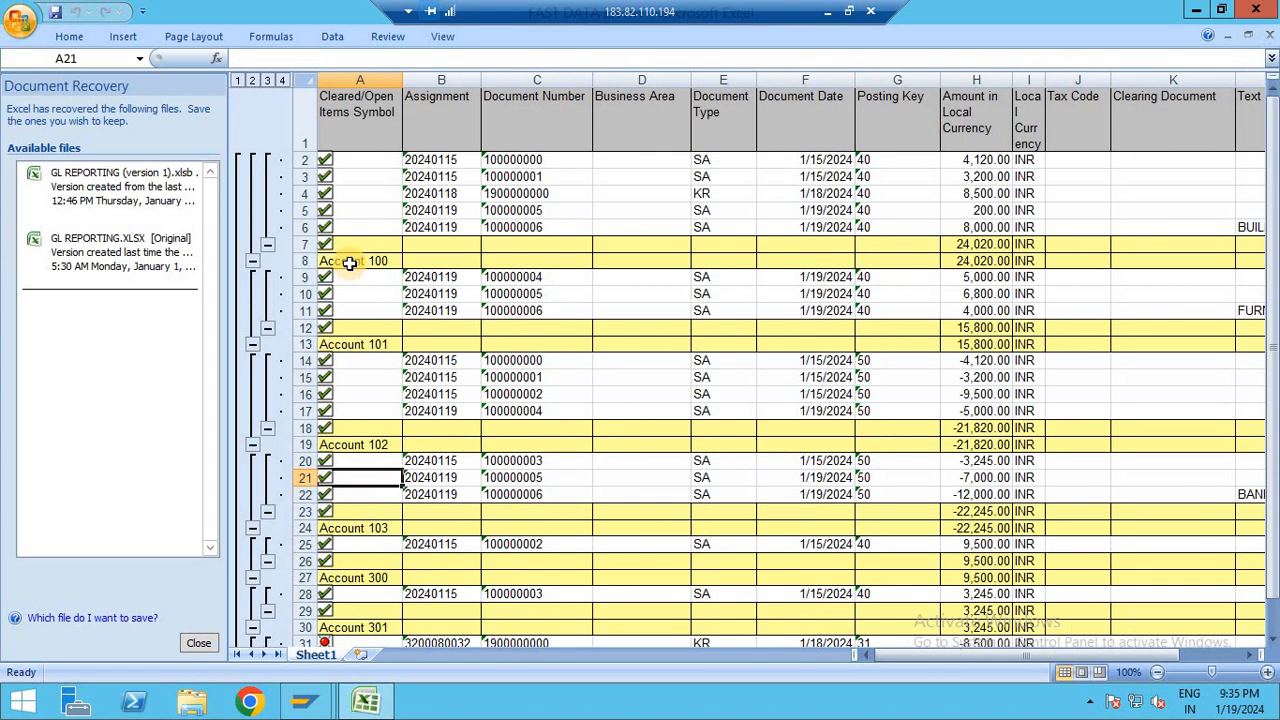
key("Right")
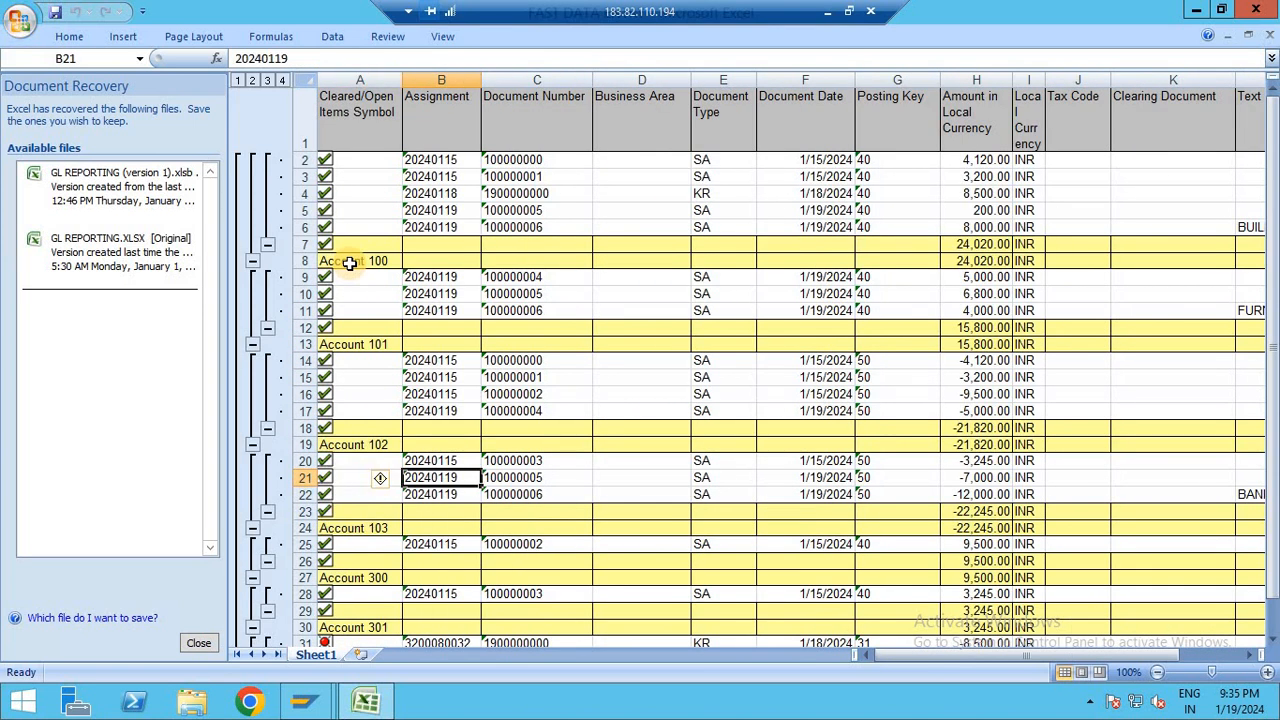
key("Right")
key("Right")
key("Right")
key("Right")
key("Right")
key("Right")
key("Right")
key("Right")
key("Right")
key("Right")
key("Right")
key("Right")
key("Right")
key("Right")
key("Right")
key("Right")
key("Right")
key("Right")
key("Right")
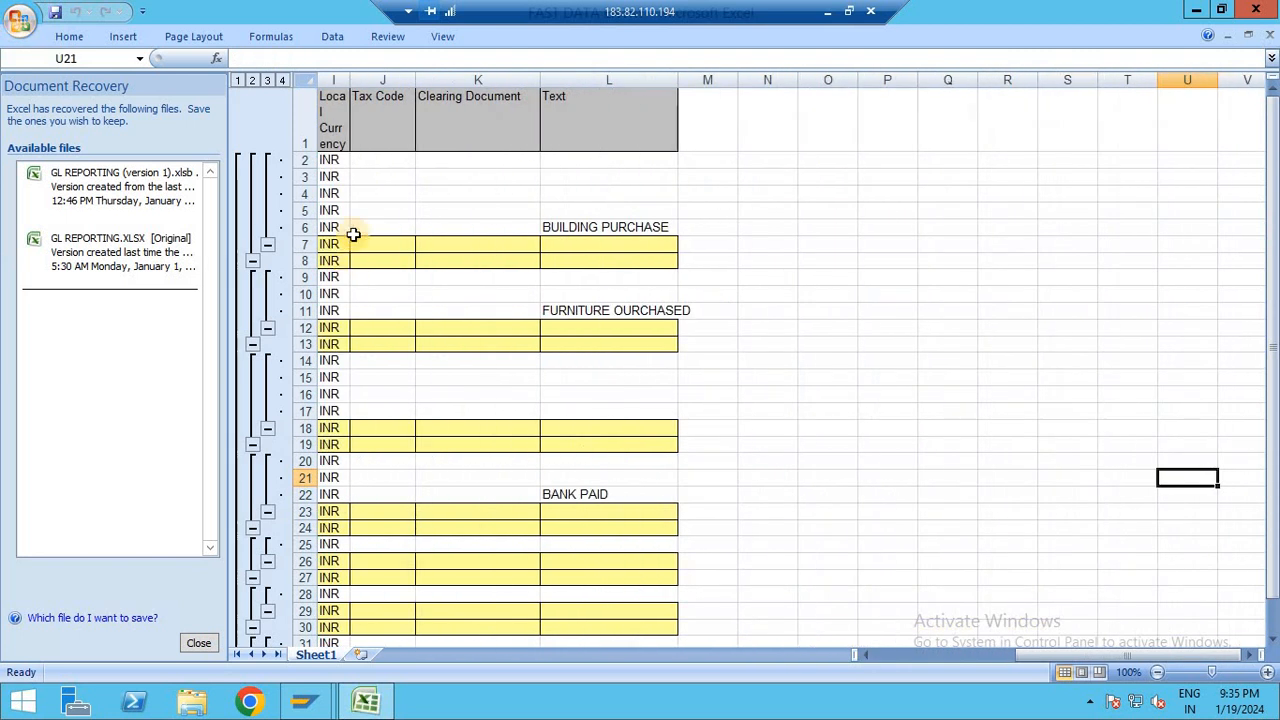
Step: Close the exported workbook, discarding the recovered files, and return to the G/L line item selection screen in SAP
left_click(841, 241)
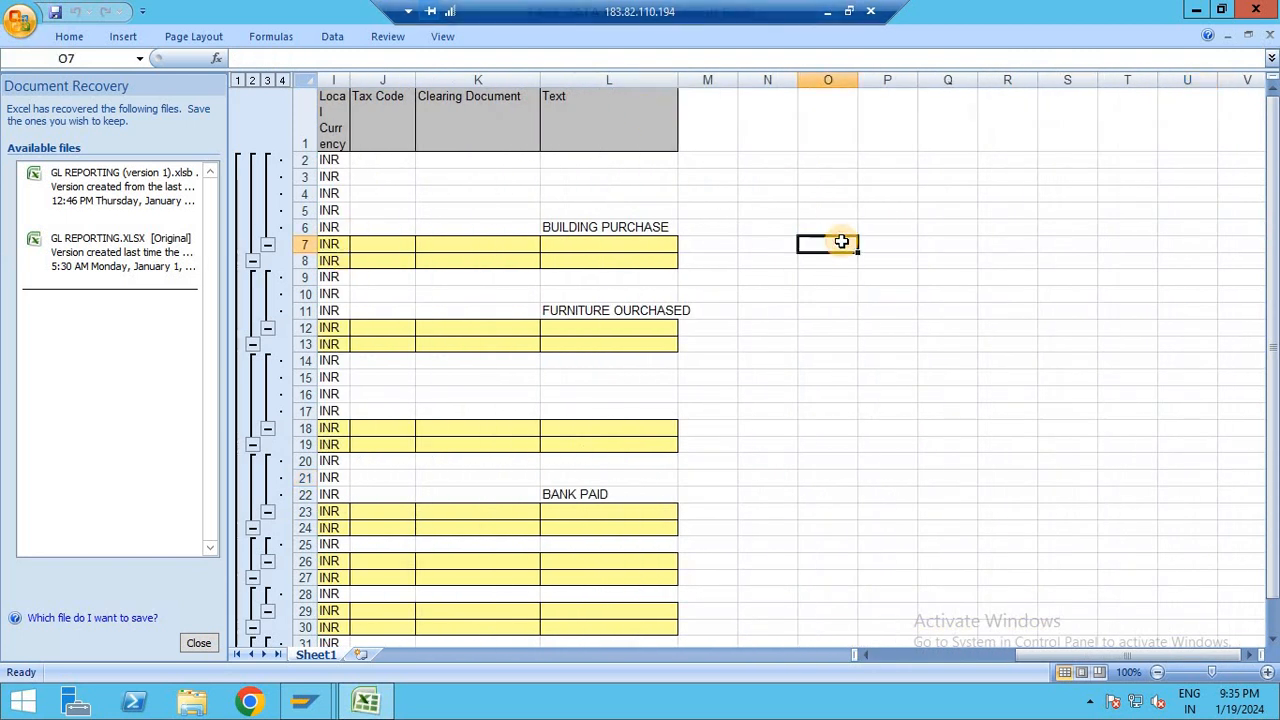
left_click(1255, 9)
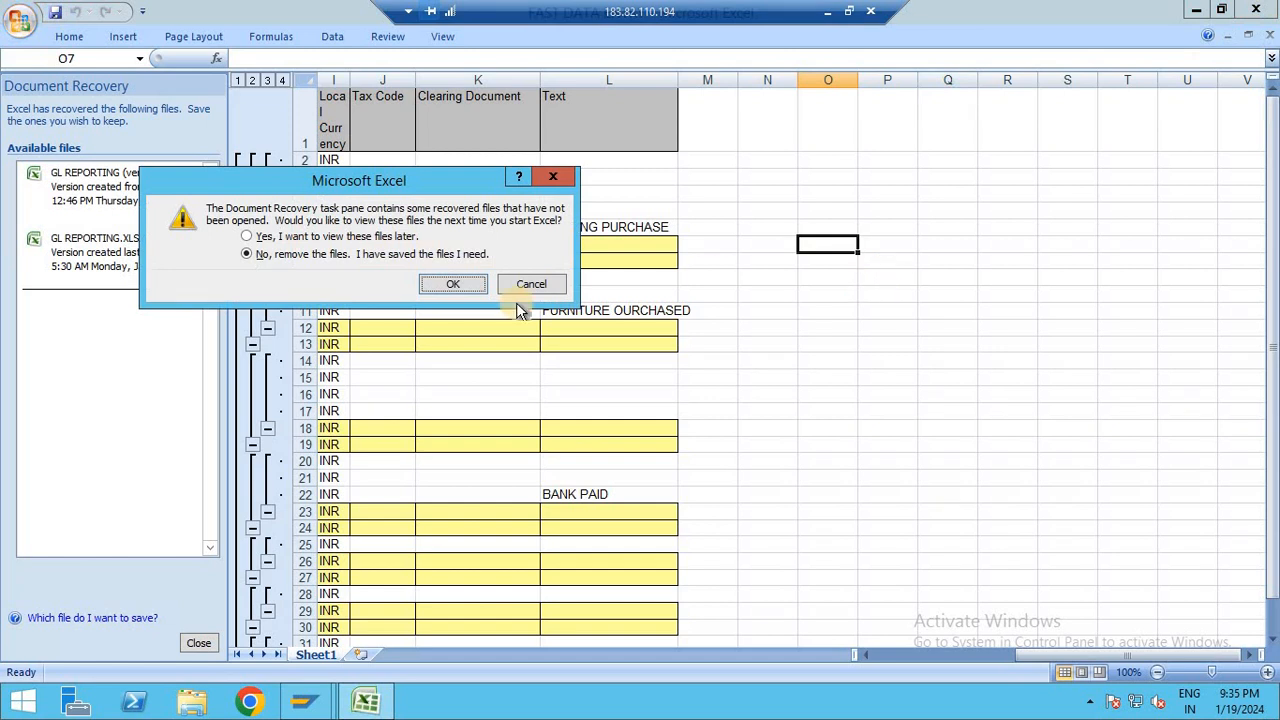
left_click(453, 284)
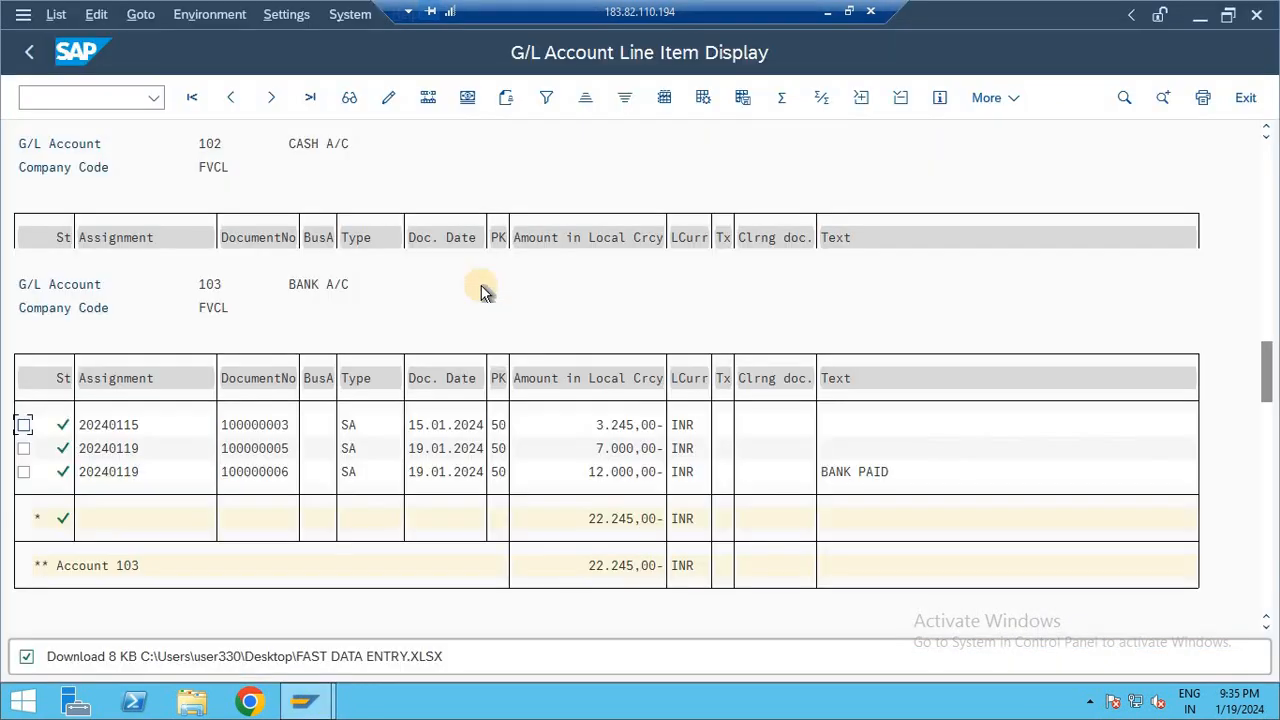
key("F3")
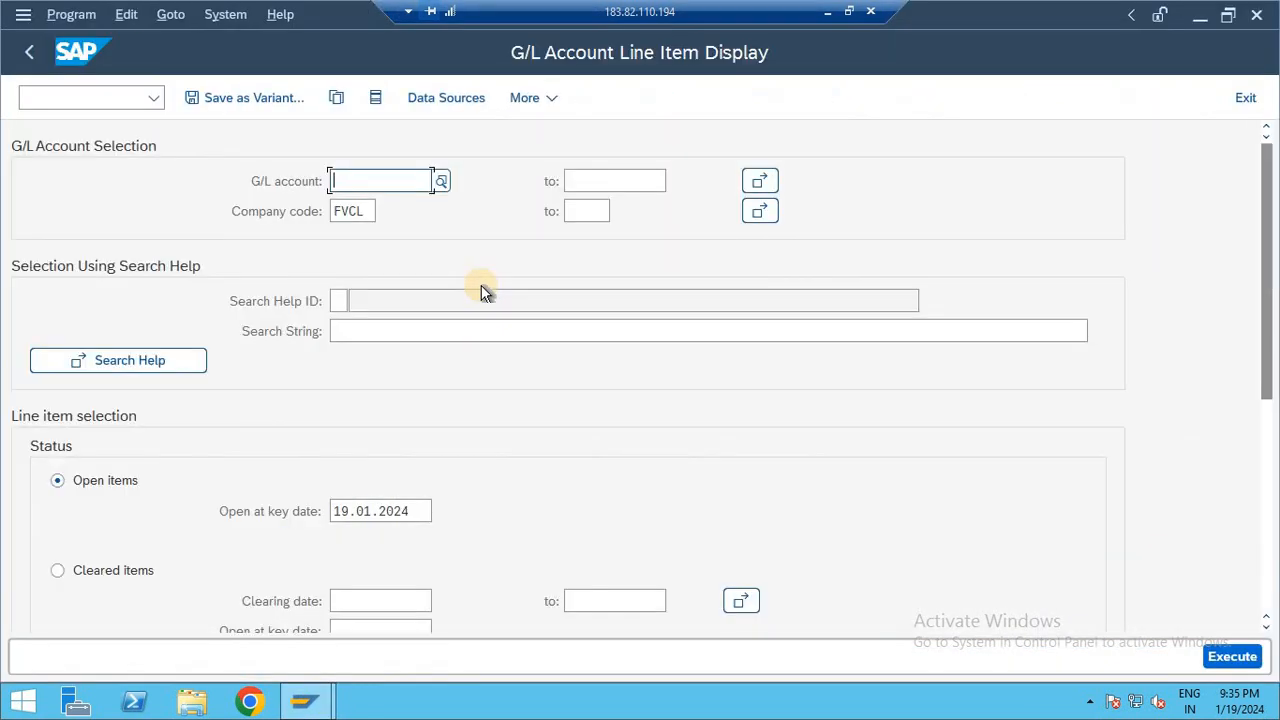
Step: Leave the G/L line item selection for SAP Easy Access, switch to the untitled Notepad note and place the cursor below its PK, ACCOUNT, AMOUNT, TEXT headings
key("F3")
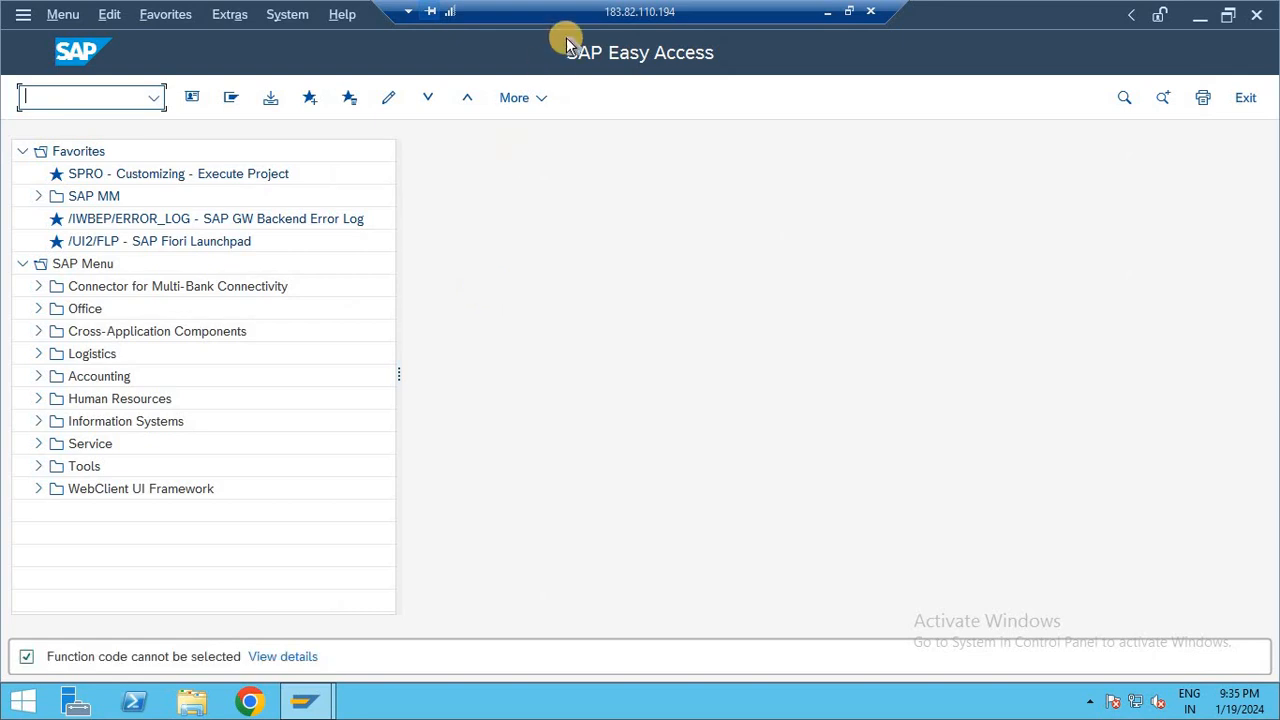
left_click(848, 11)
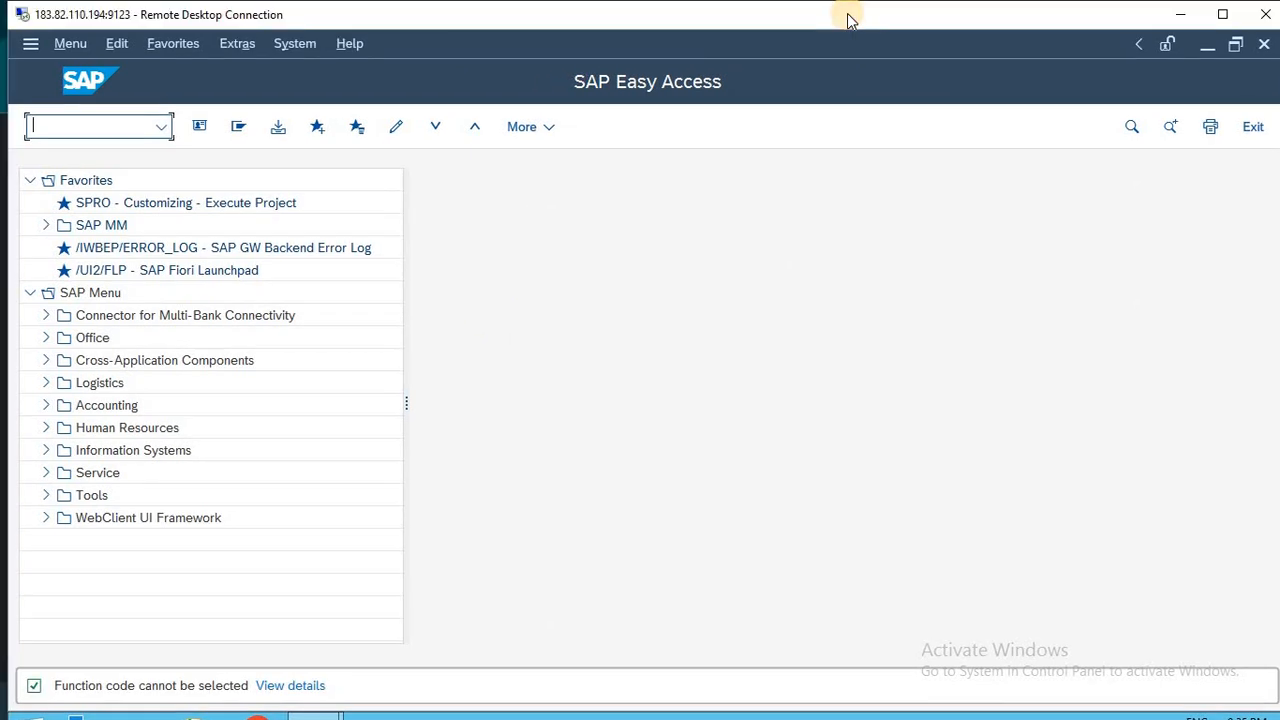
left_click(1222, 14)
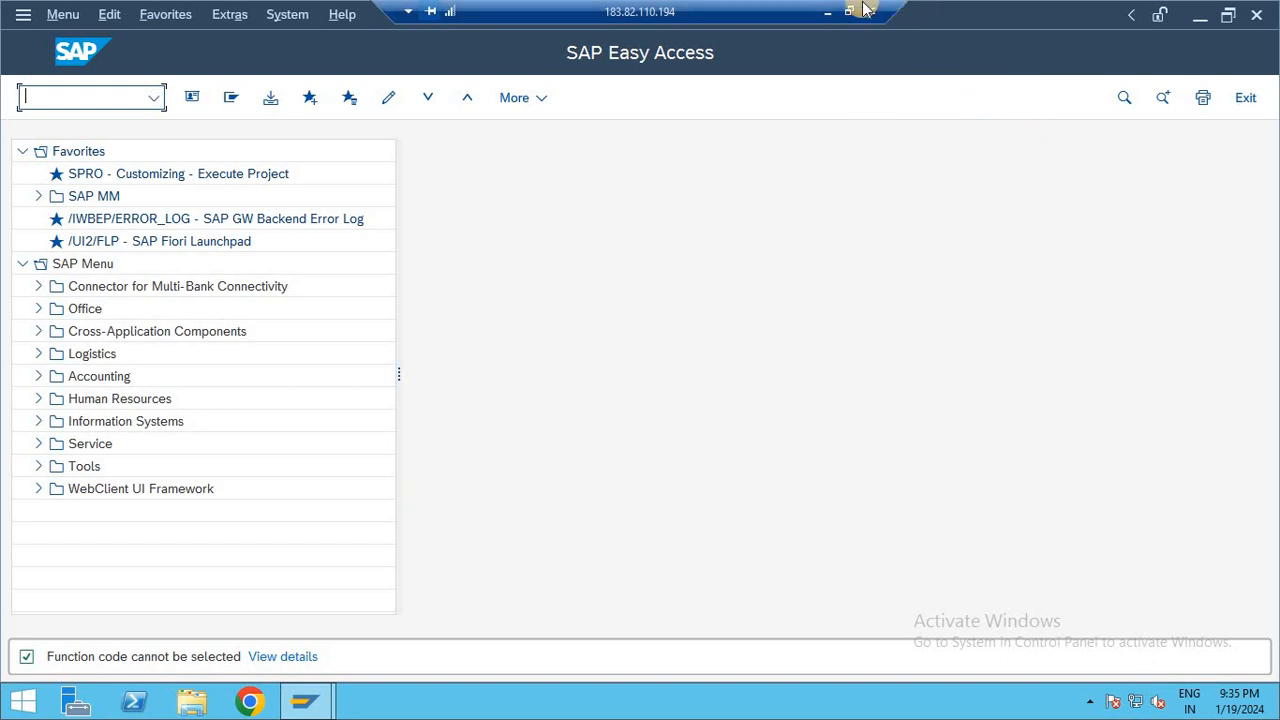
left_click(828, 11)
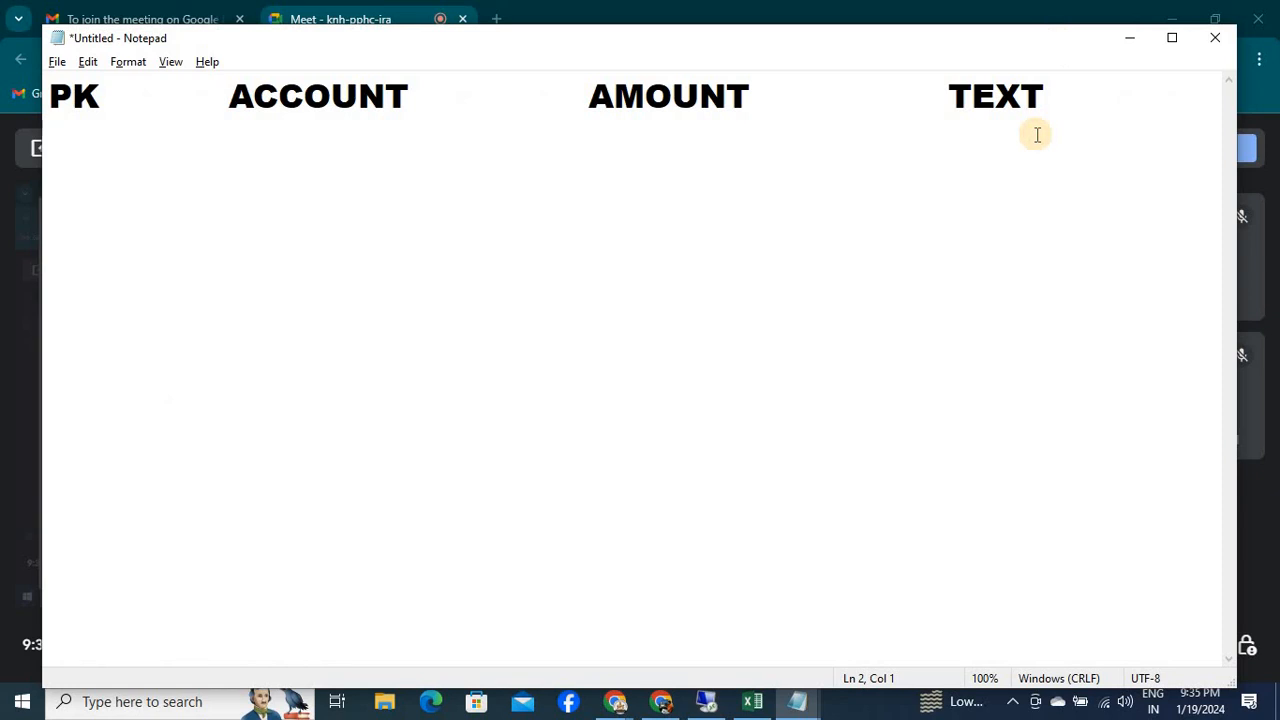
left_click(1062, 108)
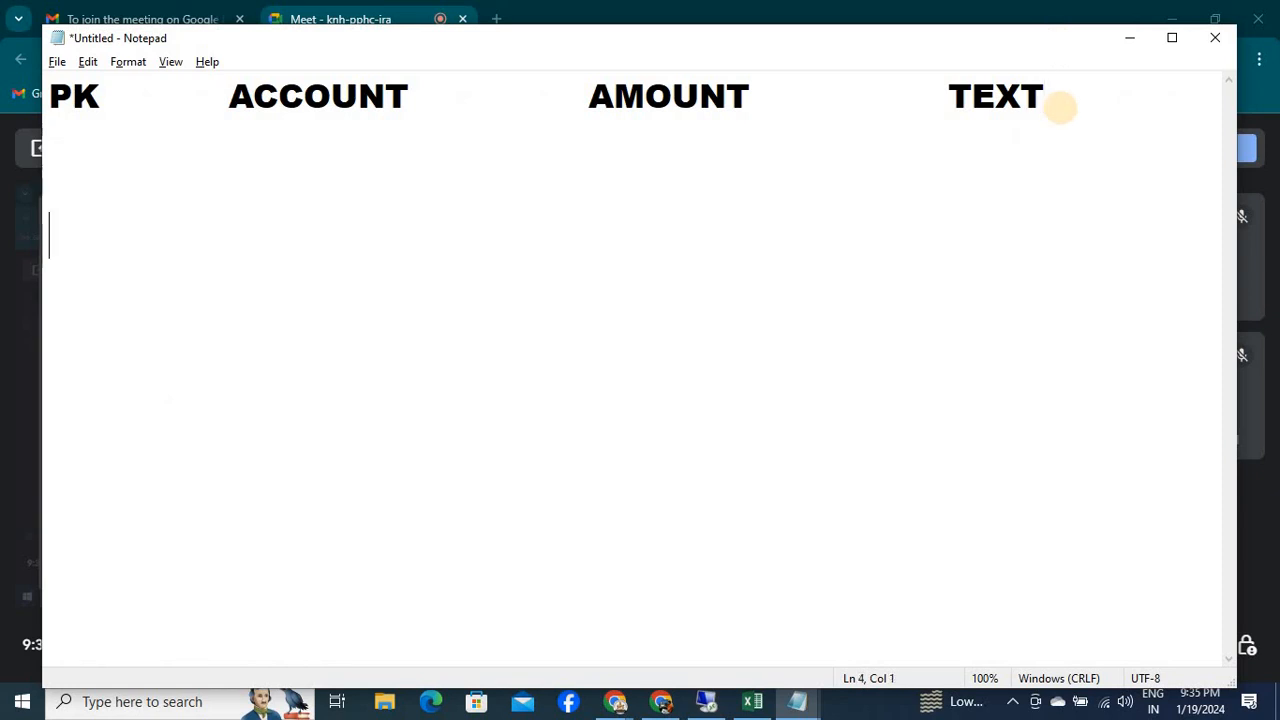